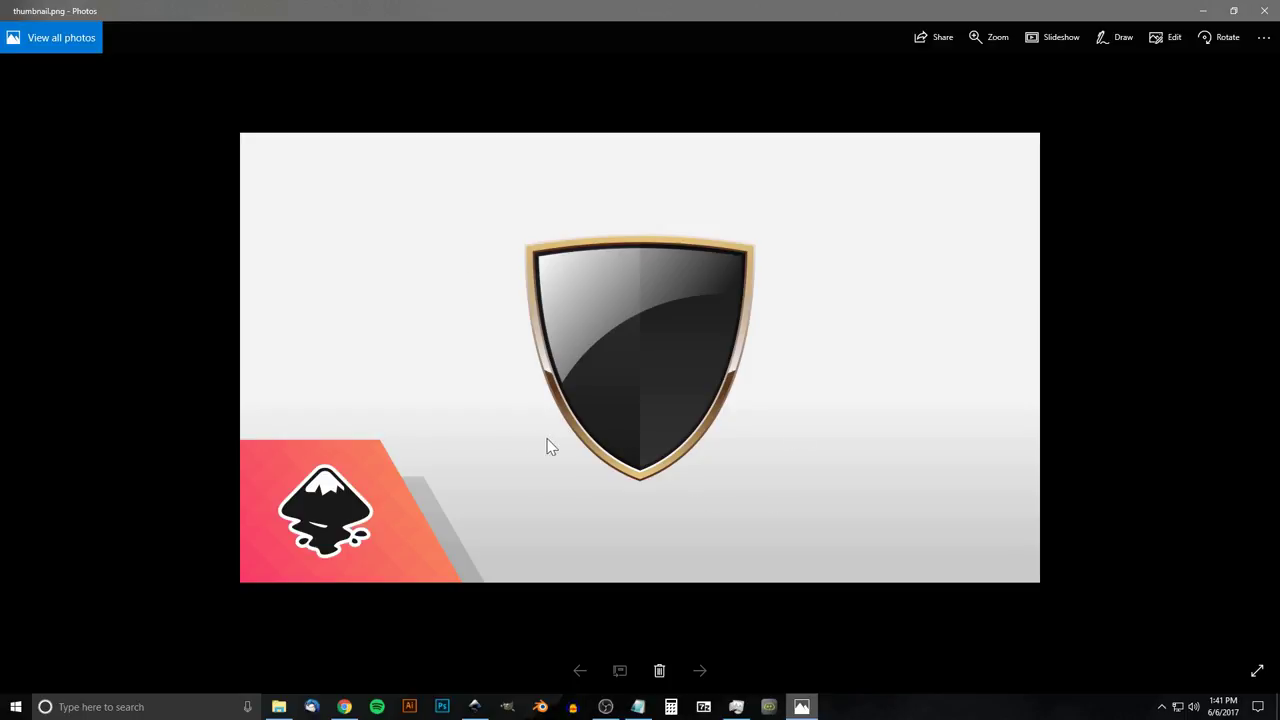
Switch to Inkscape and configure the document with px display units and no page border
{"action": "left_click", "coordinate": [476, 707]}
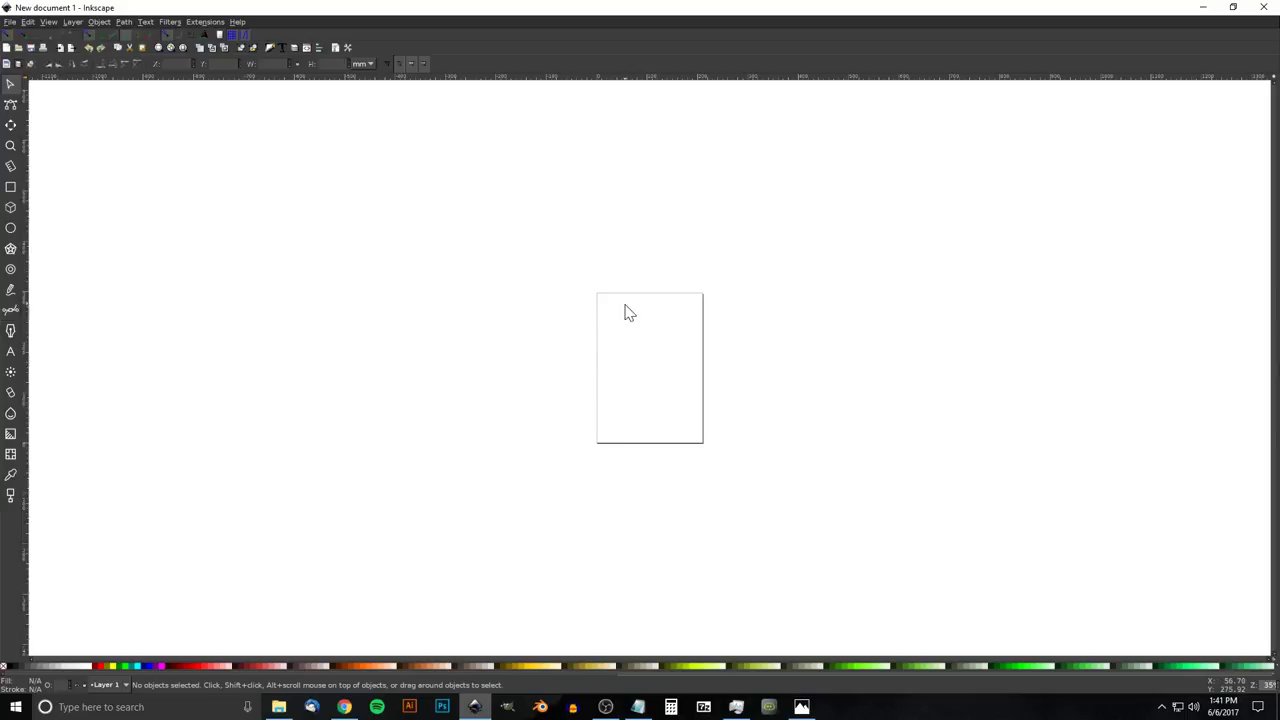
{"action": "left_click", "coordinate": [10, 22]}
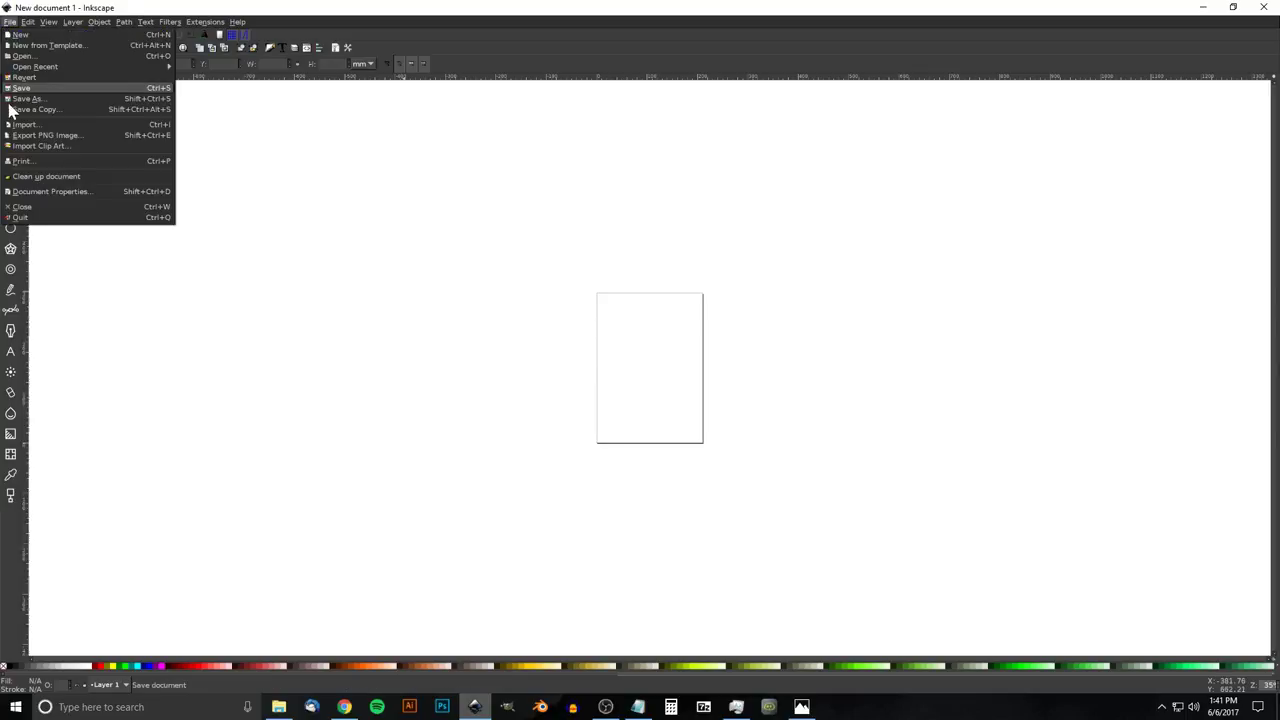
{"action": "left_click", "coordinate": [33, 192]}
{"action": "left_click_drag", "start_coordinate": [1234, 14], "coordinate": [906, 91]}
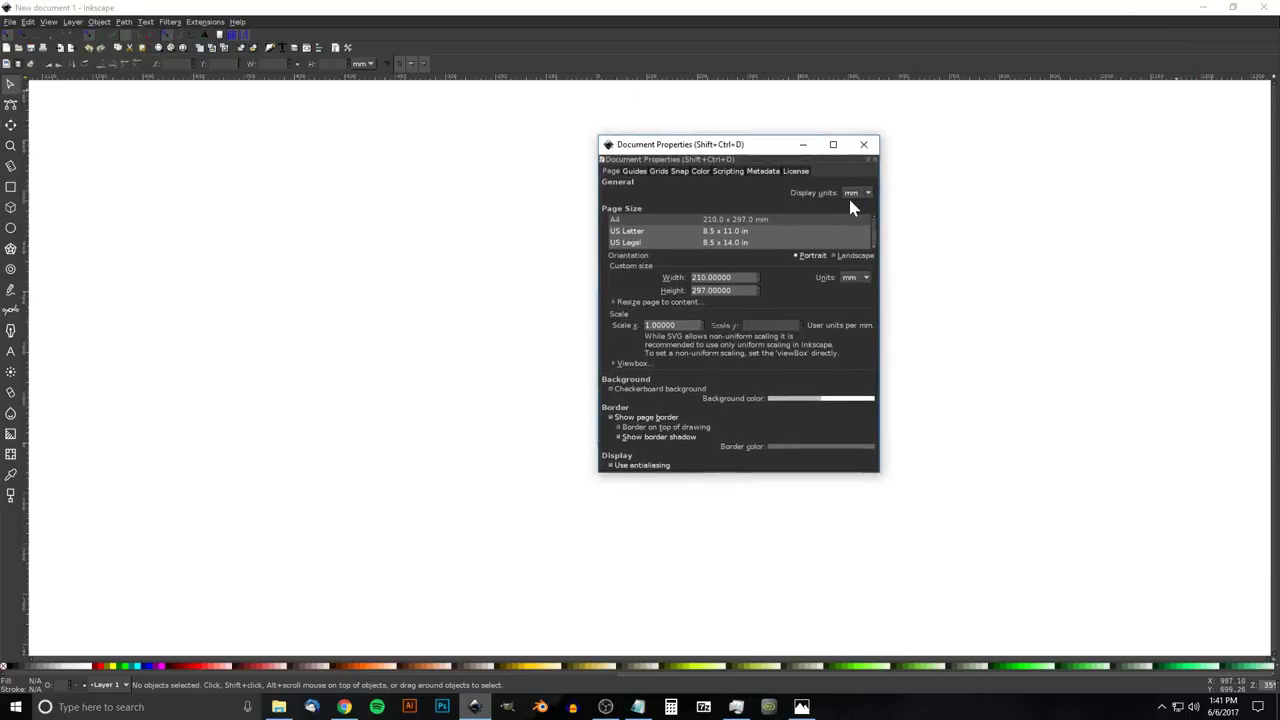
{"action": "left_click", "coordinate": [866, 193]}
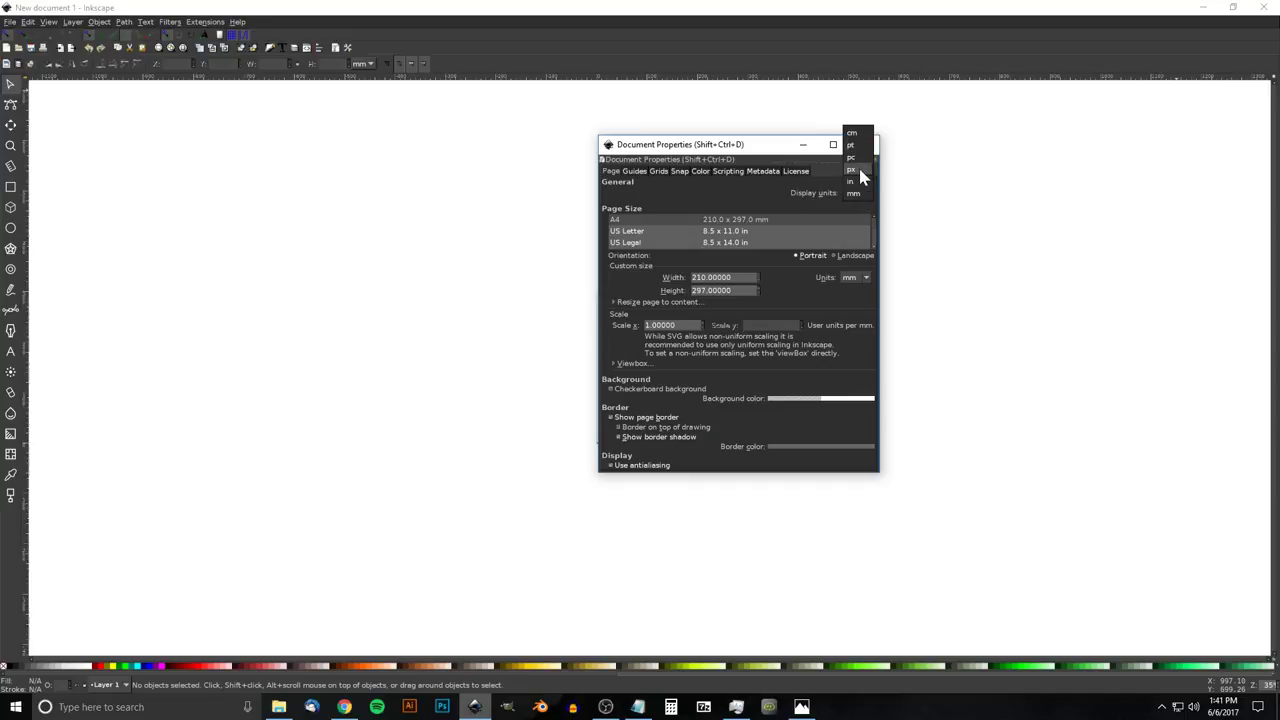
{"action": "left_click", "coordinate": [862, 176]}
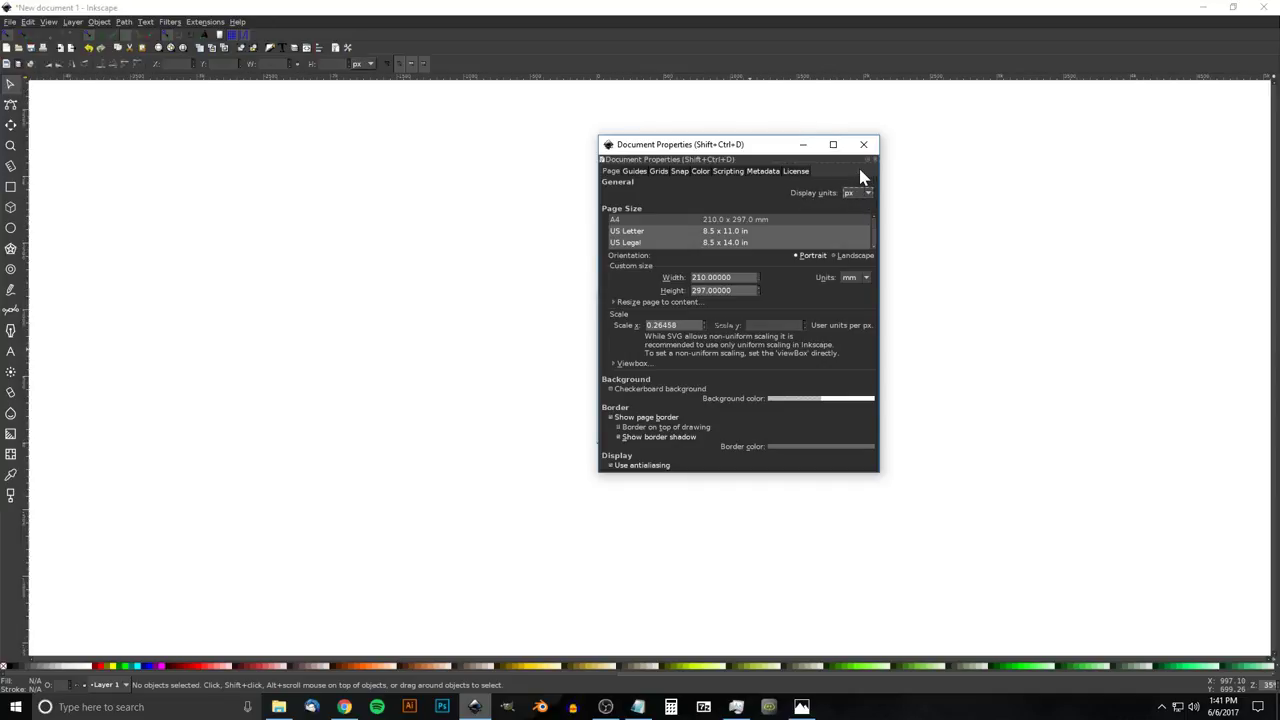
{"action": "left_click", "coordinate": [611, 417]}
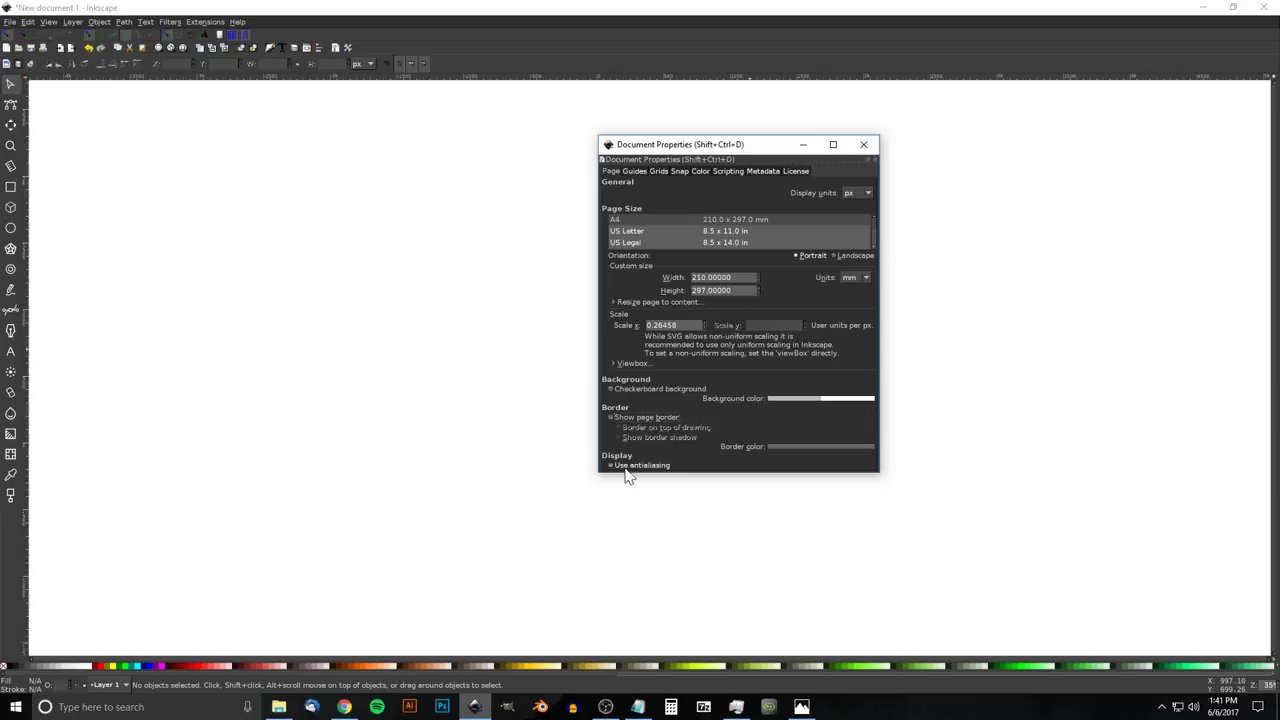
{"action": "left_click", "coordinate": [864, 144]}
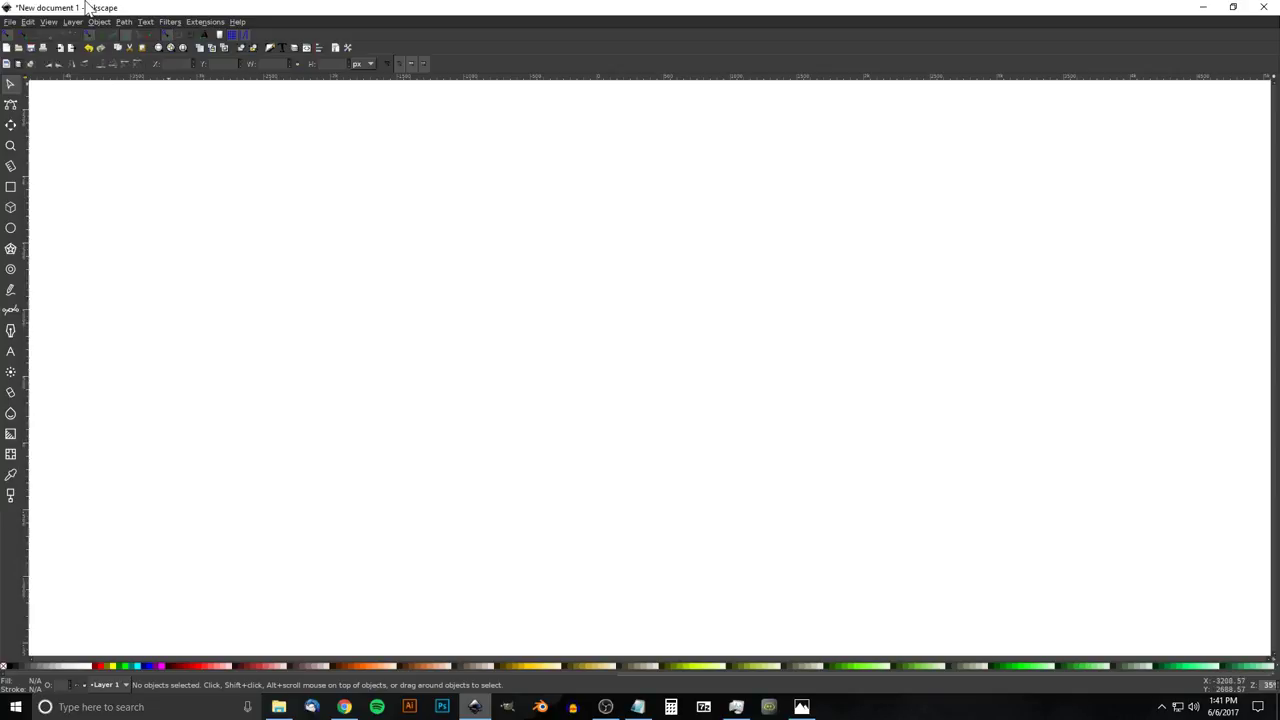
Set the canvas zoom to 1:1
{"action": "left_click", "coordinate": [49, 22]}
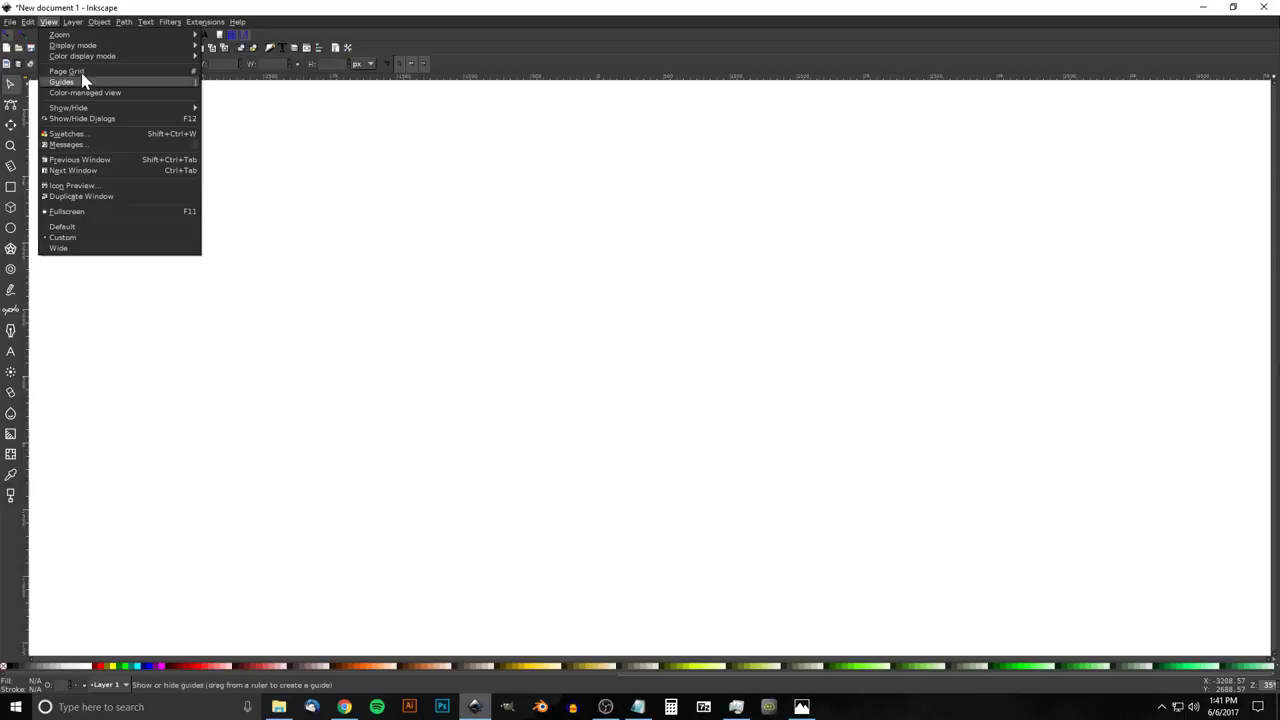
{"action": "mouse_move", "coordinate": [80, 36]}
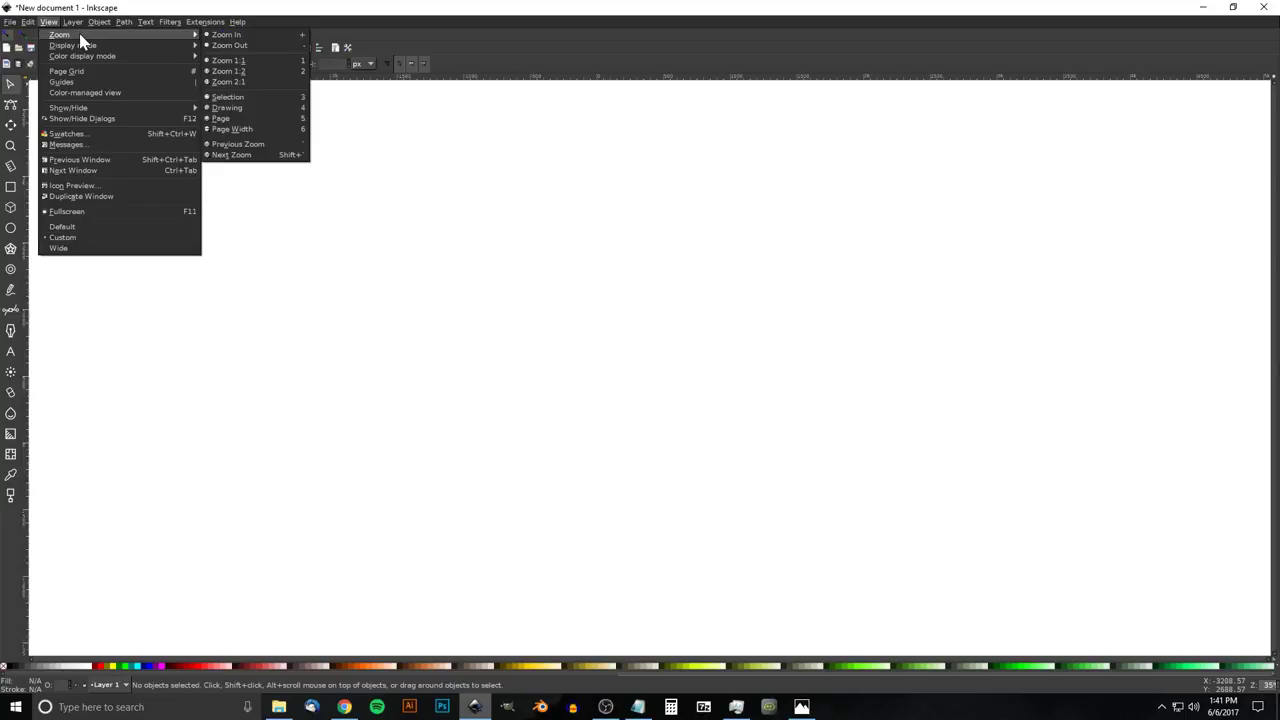
{"action": "left_click", "coordinate": [231, 63]}
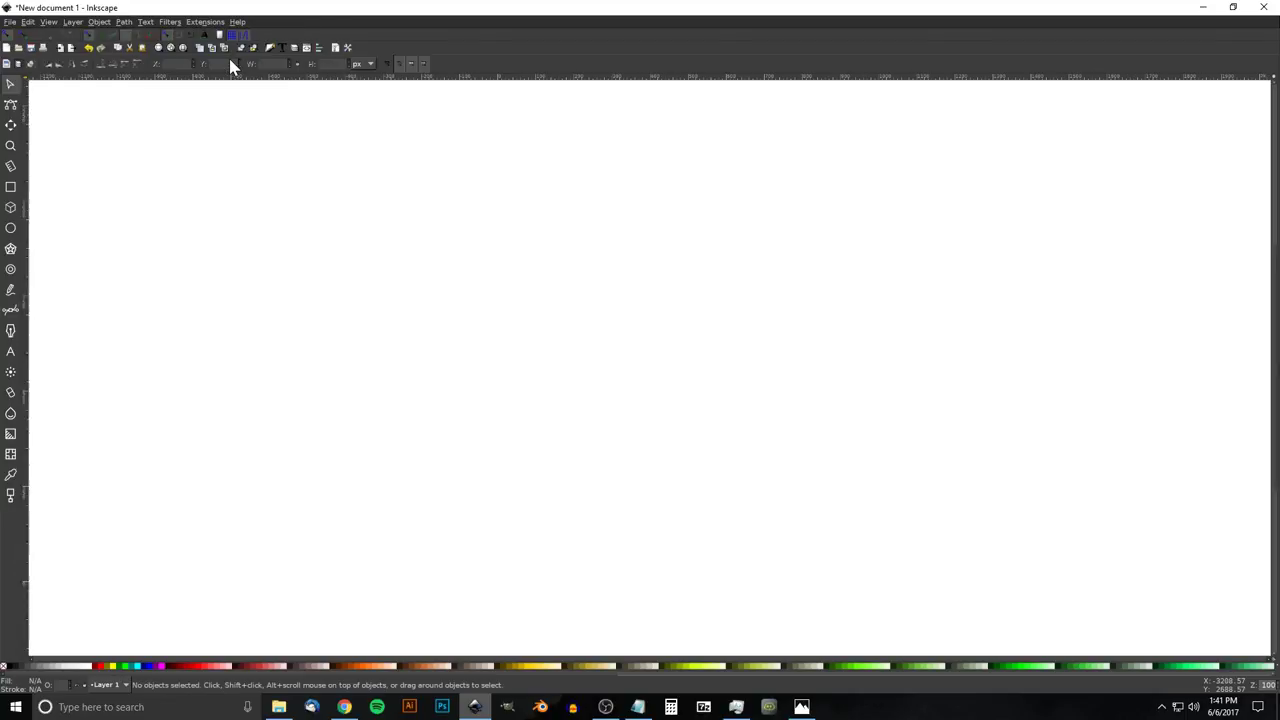
Show the Align and Distribute settings with alignment relative to Last selected, and show the Fill and Stroke settings
{"action": "left_click", "coordinate": [319, 50]}
{"action": "left_click", "coordinate": [1229, 104]}
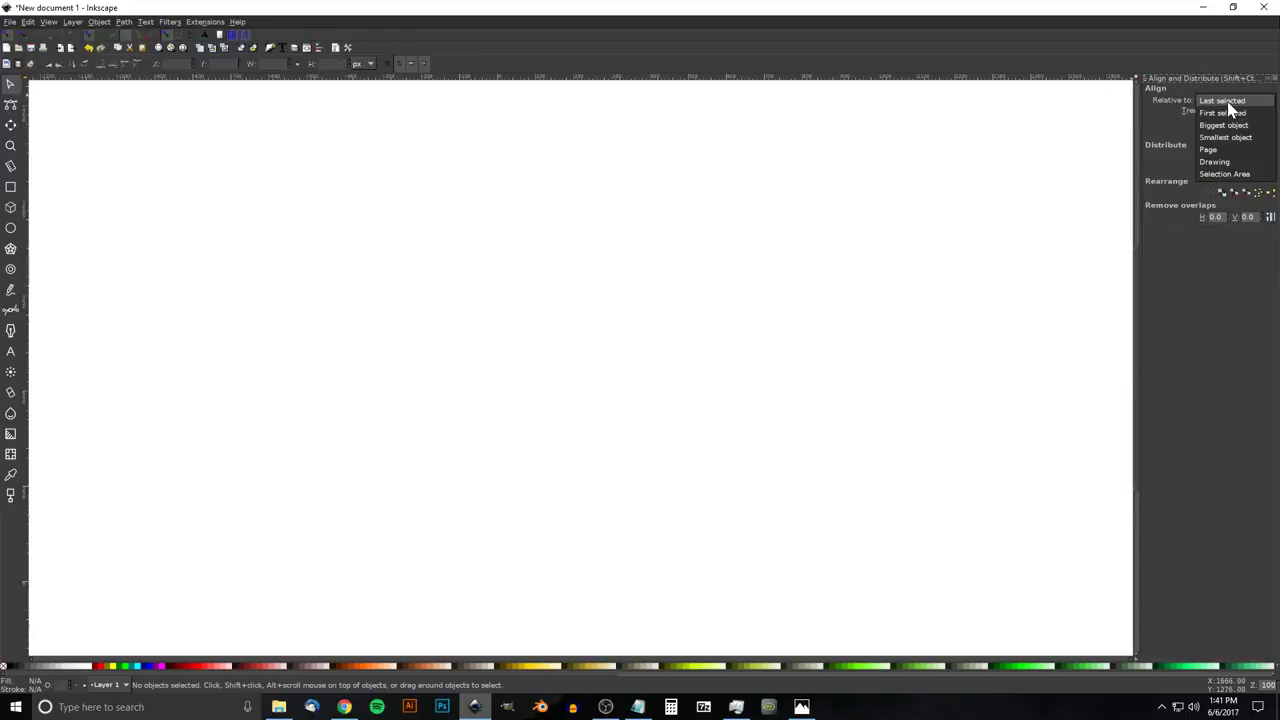
{"action": "left_click", "coordinate": [1218, 102]}
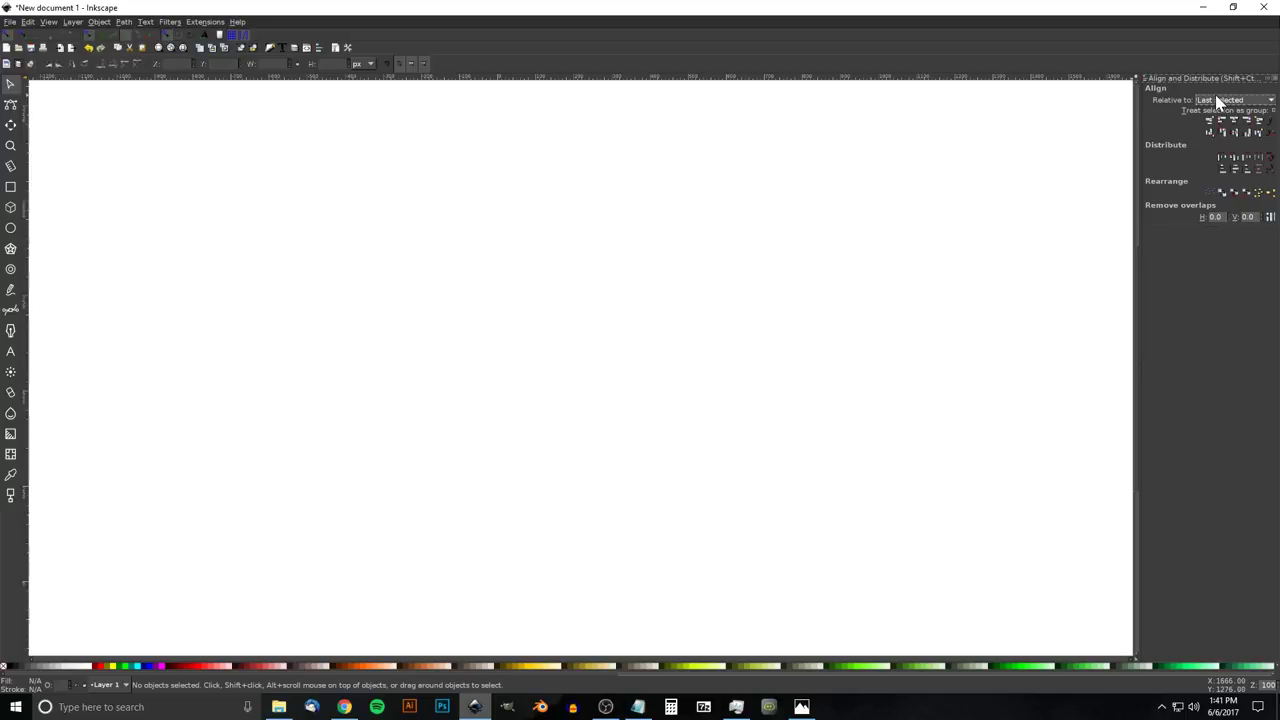
{"action": "left_click", "coordinate": [268, 50]}
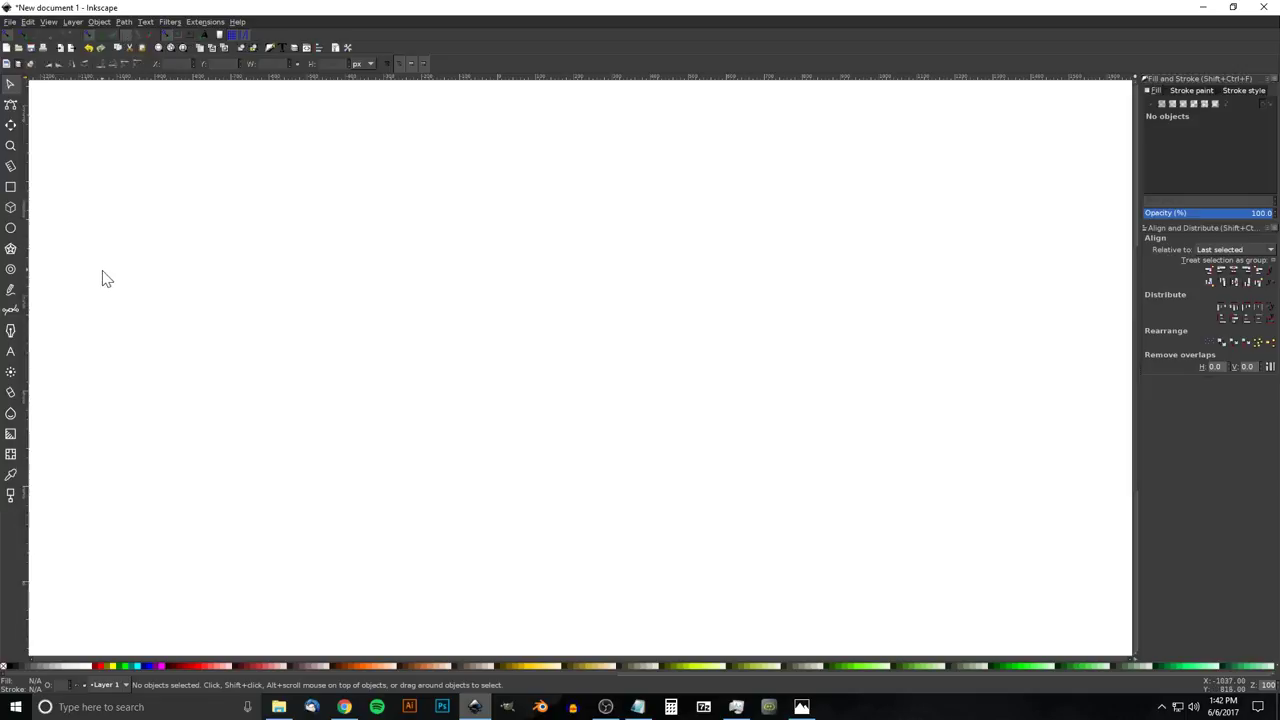
Draw a closed right triangle with the Bezier tool, about 304 px wide and 650 px tall, with its vertical edge on the right
{"action": "left_click", "coordinate": [12, 312]}
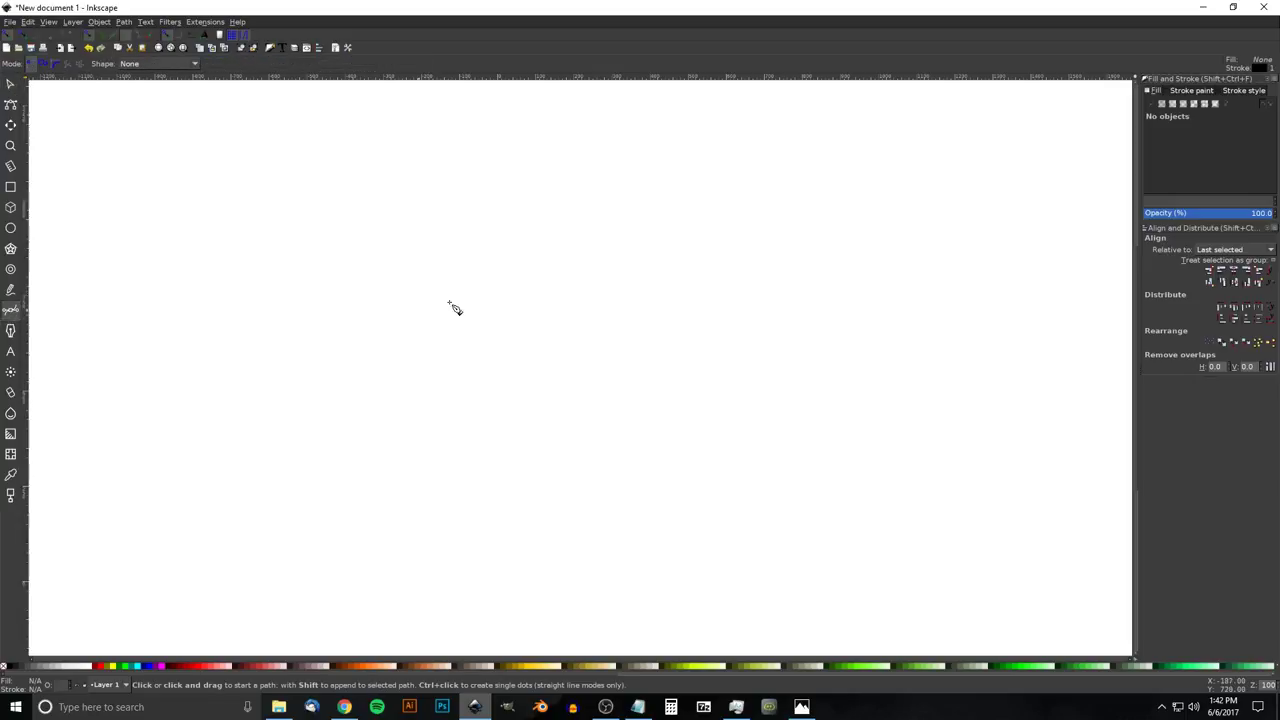
{"action": "left_click", "coordinate": [551, 467]}
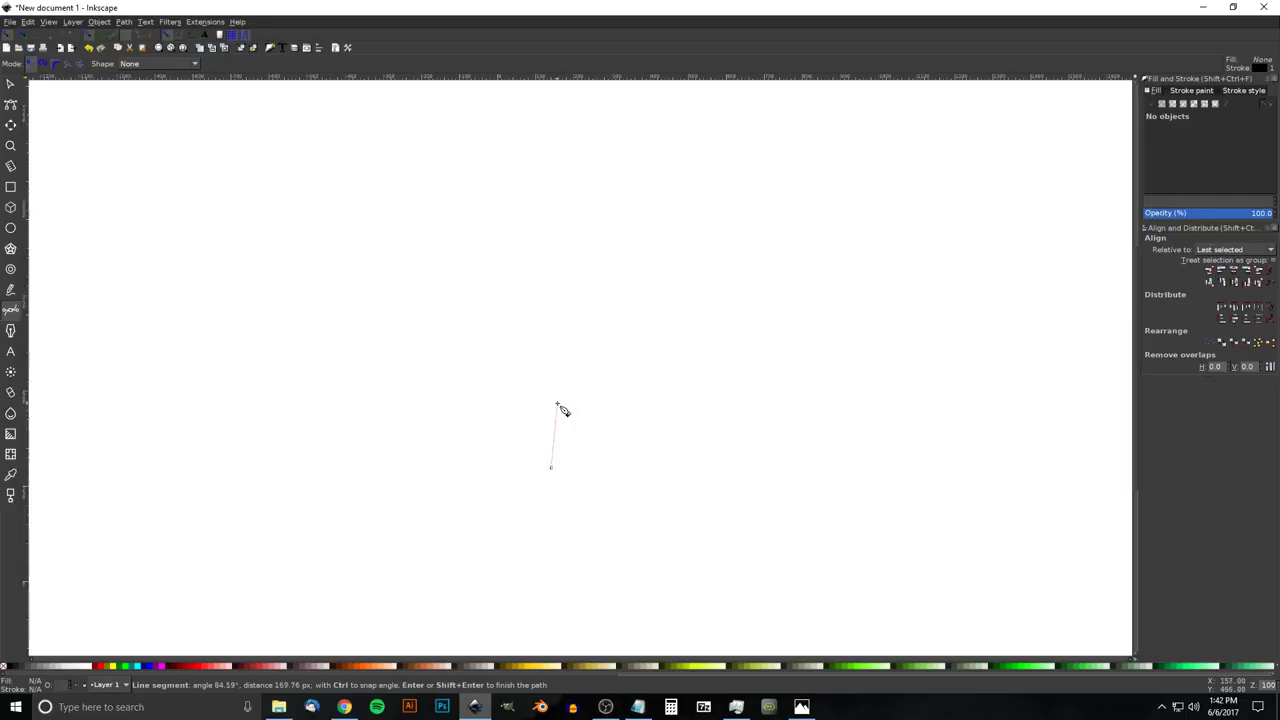
{"action": "left_click", "coordinate": [552, 220]}
{"action": "left_click", "coordinate": [435, 219]}
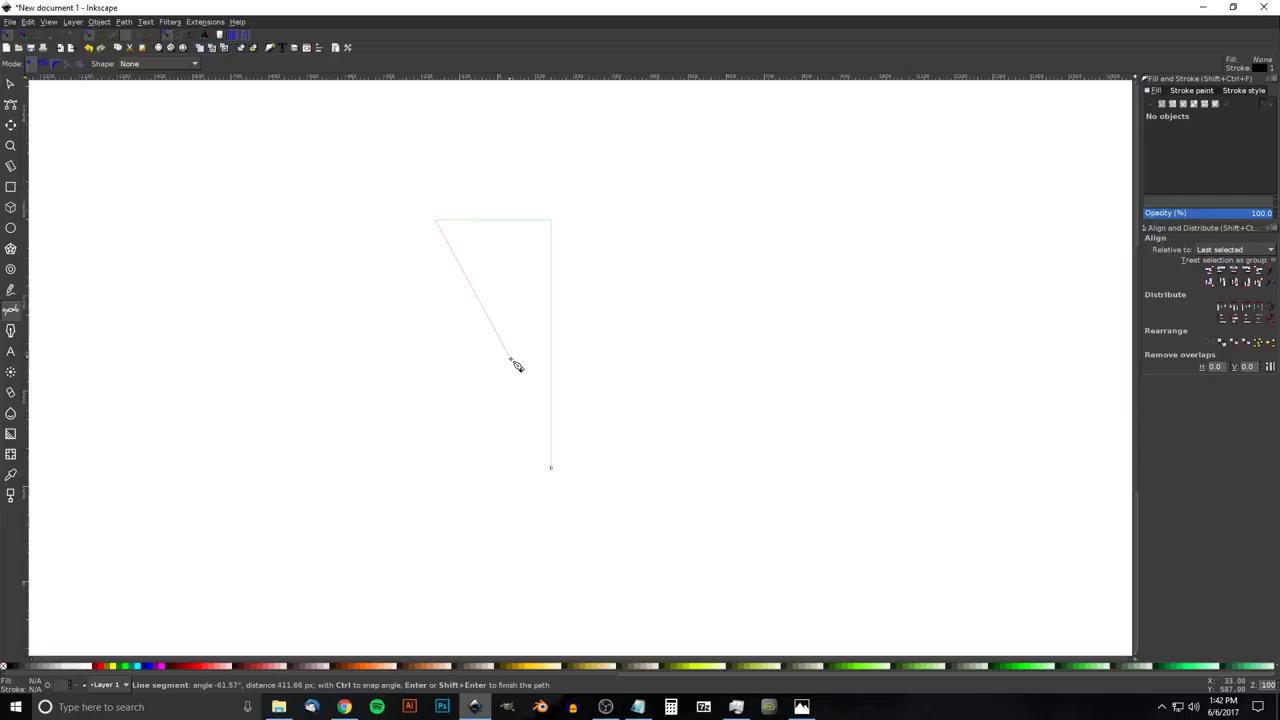
{"action": "left_click", "coordinate": [551, 467]}
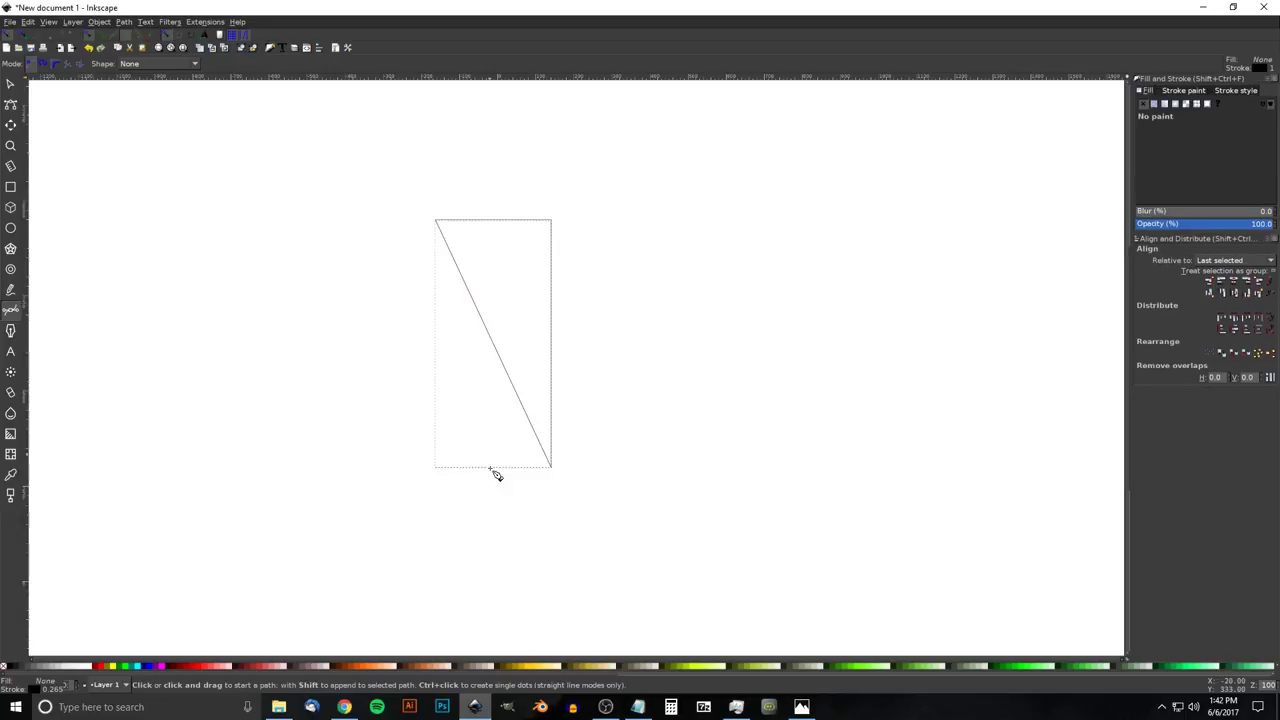
Bend the triangle's diagonal edge outward into a smooth half-shield curve and refine it with both Bezier handles
{"action": "left_click", "coordinate": [11, 105]}
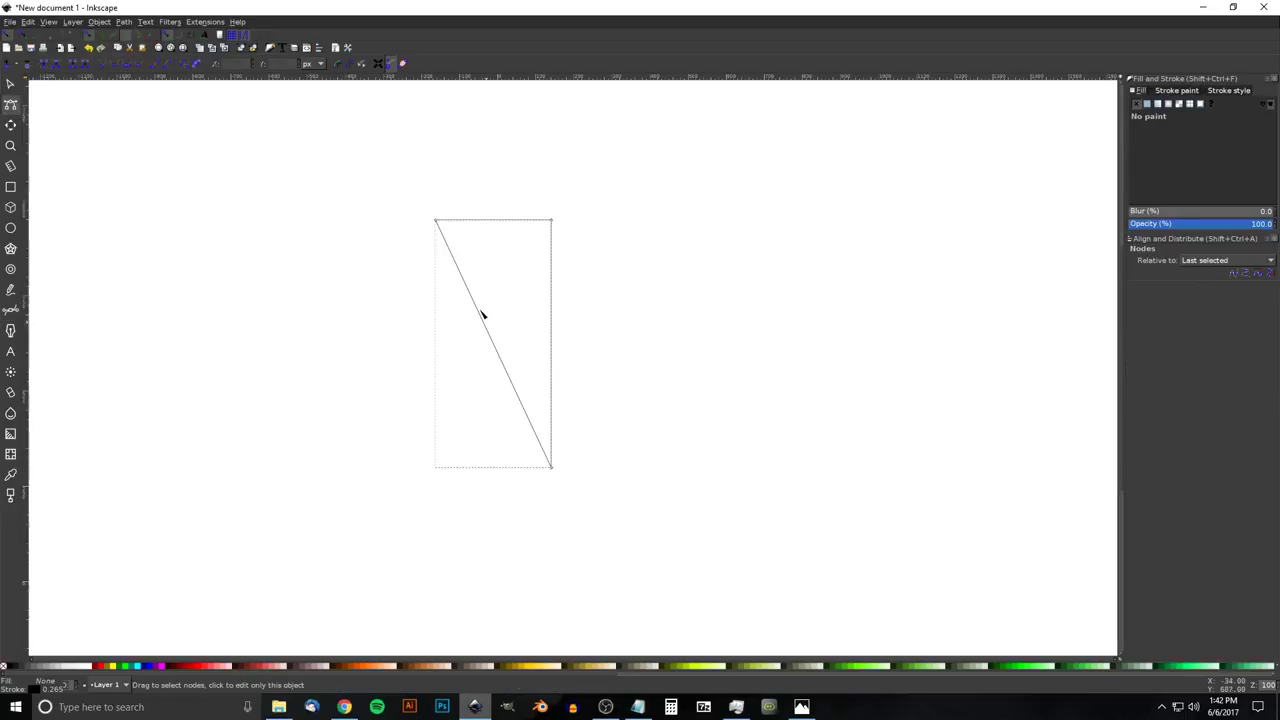
{"action": "left_click_drag", "start_coordinate": [503, 367], "coordinate": [471, 386]}
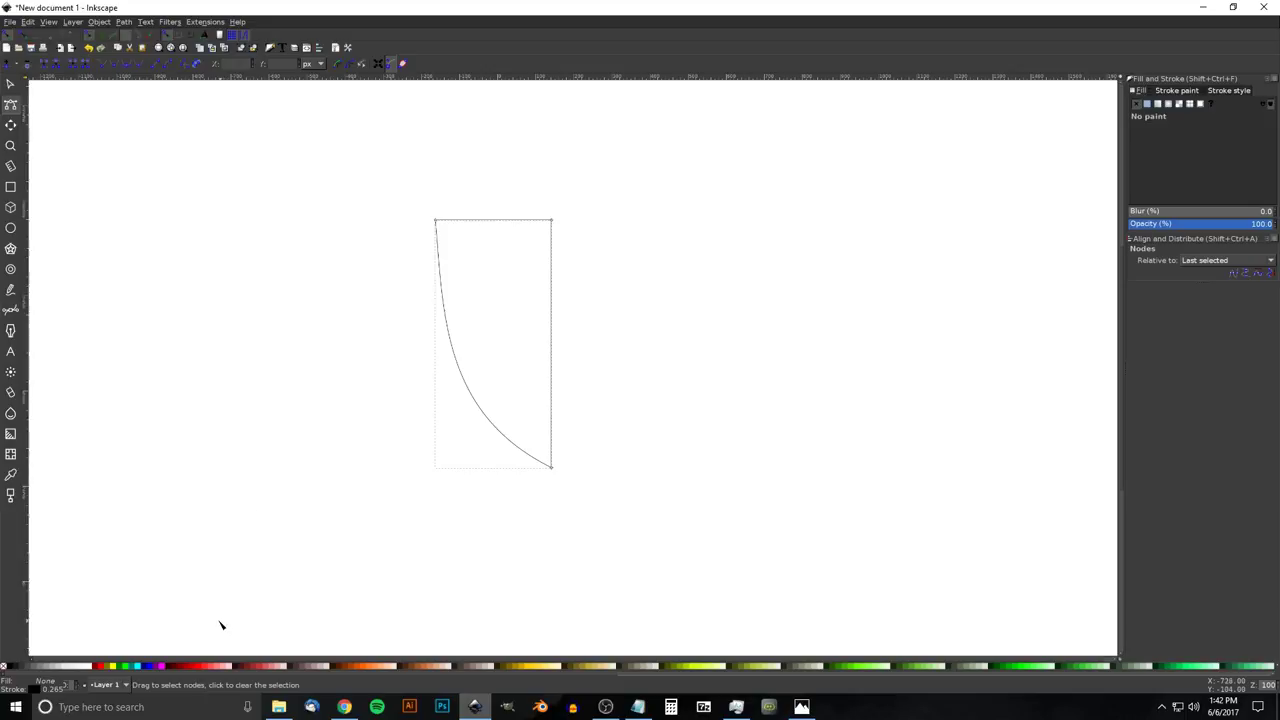
{"action": "left_click", "coordinate": [436, 220]}
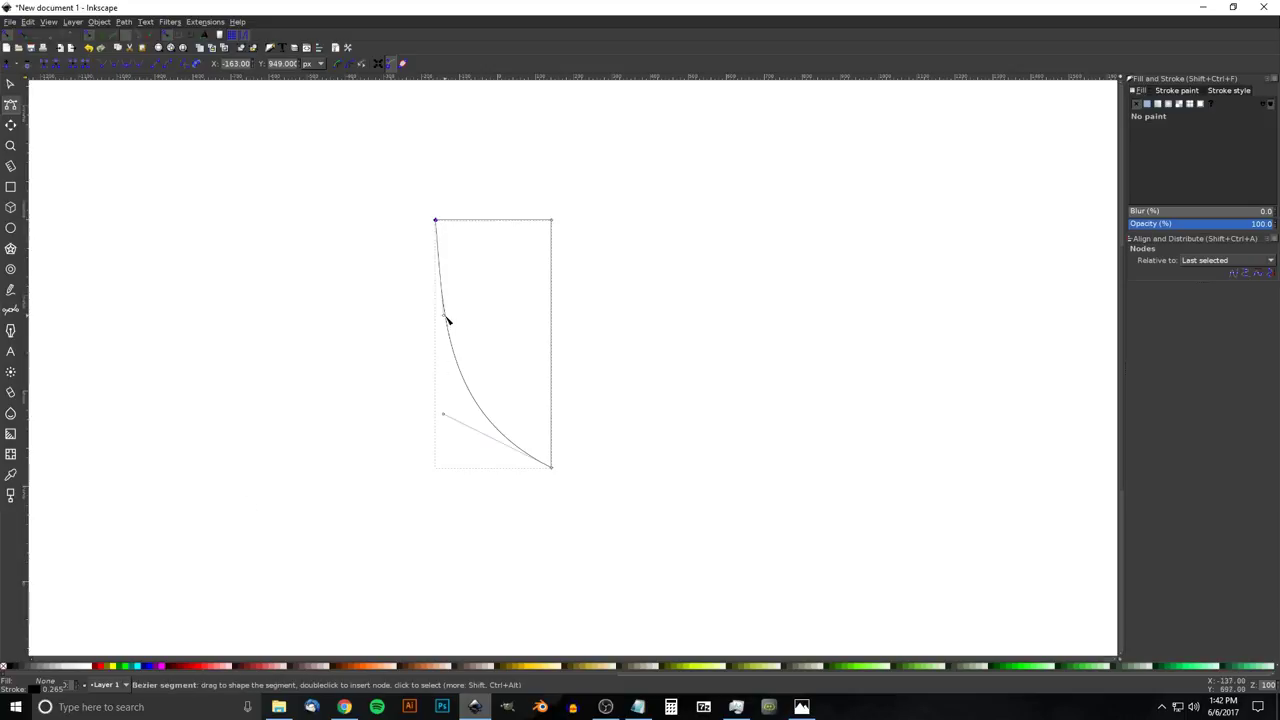
{"action": "mouse_move", "coordinate": [446, 317]}
{"action": "left_mouse_down"}
{"action": "mouse_move", "coordinate": [437, 301]}
{"action": "mouse_move", "coordinate": [437, 328]}
{"action": "mouse_move", "coordinate": [430, 266]}
{"action": "mouse_move", "coordinate": [440, 330]}
{"action": "left_mouse_up"}
{"action": "left_click_drag", "start_coordinate": [445, 418], "coordinate": [457, 443]}
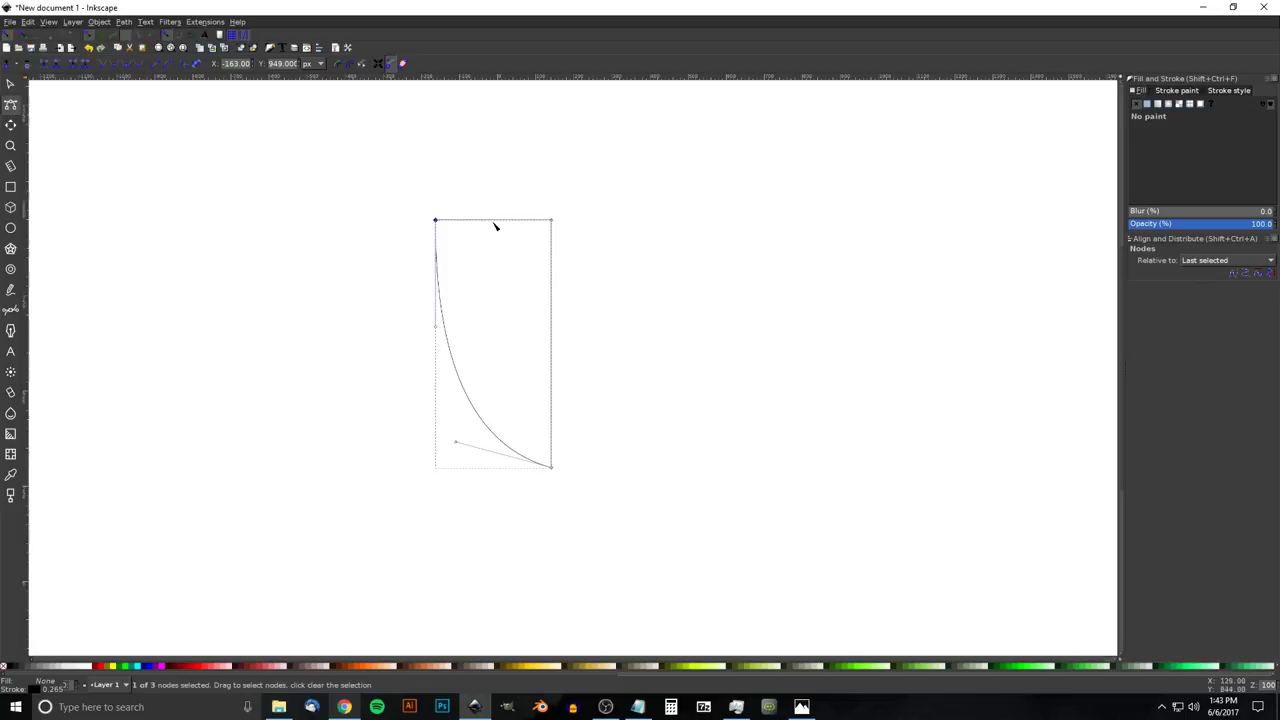
Give the half shield a red fill, no stroke and about 47% opacity
{"action": "left_click", "coordinate": [99, 666]}
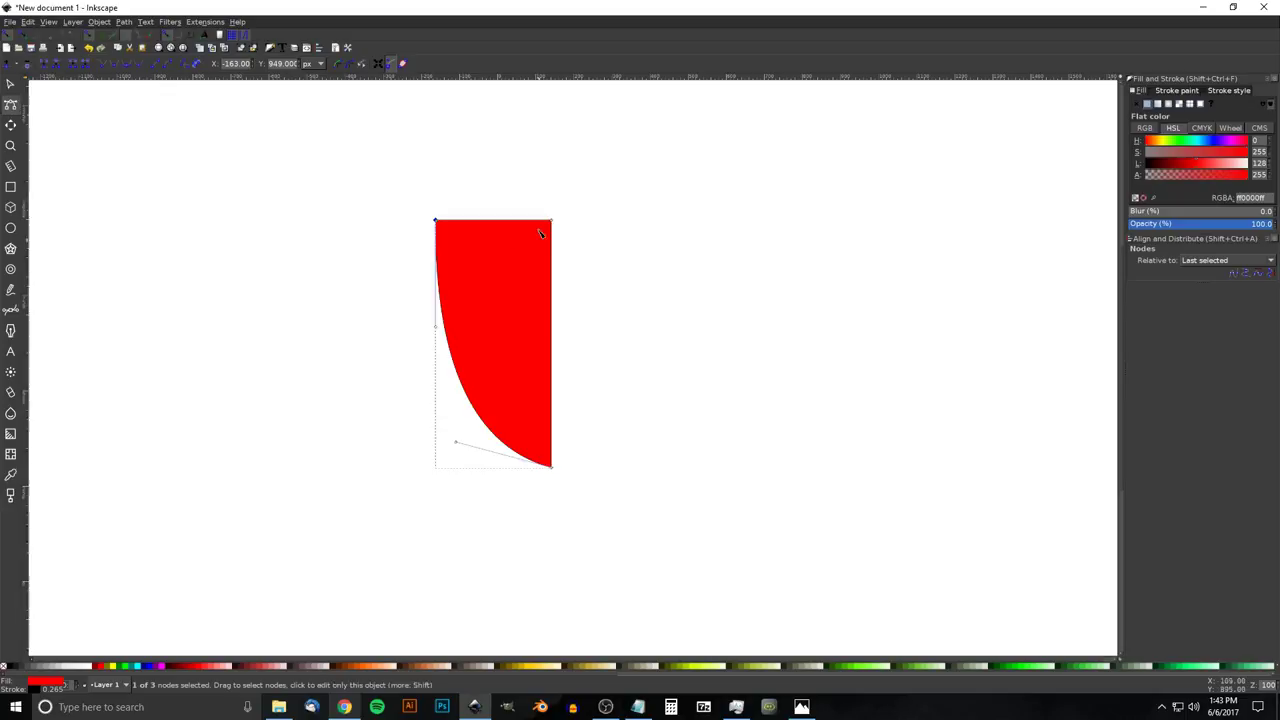
{"action": "left_click", "coordinate": [4, 666], "text": "shift"}
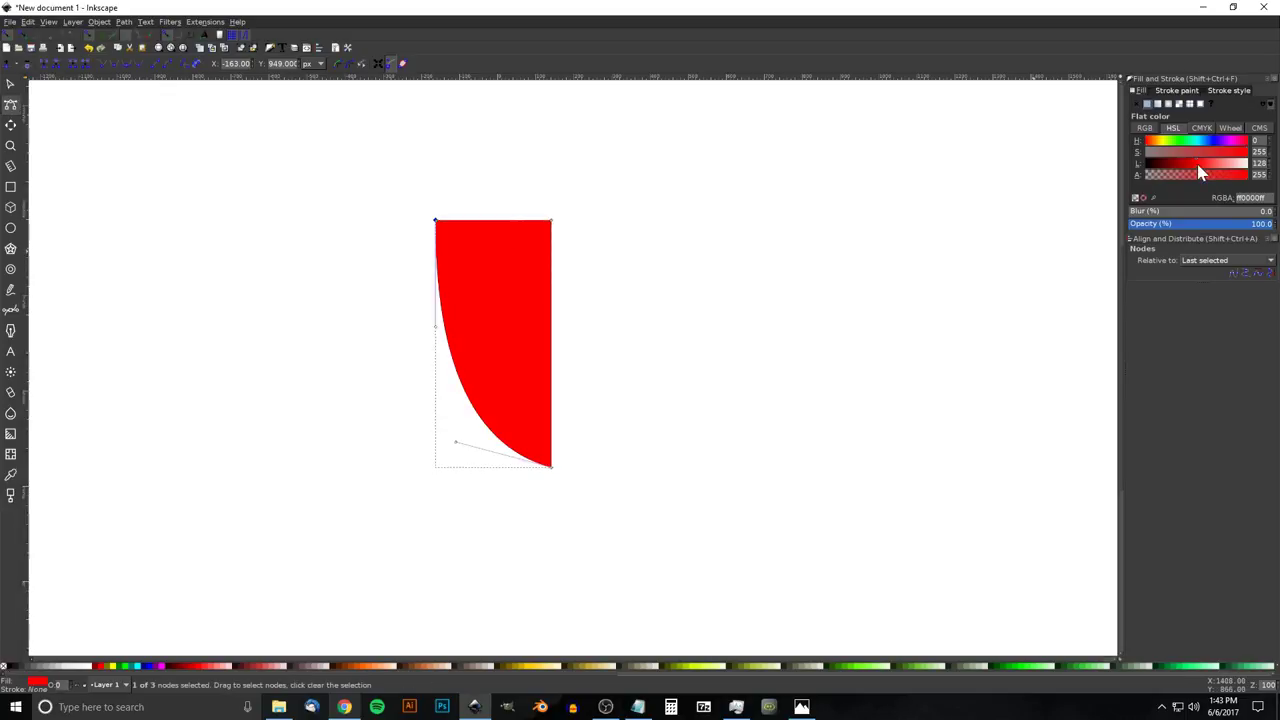
{"action": "left_click", "coordinate": [1196, 224]}
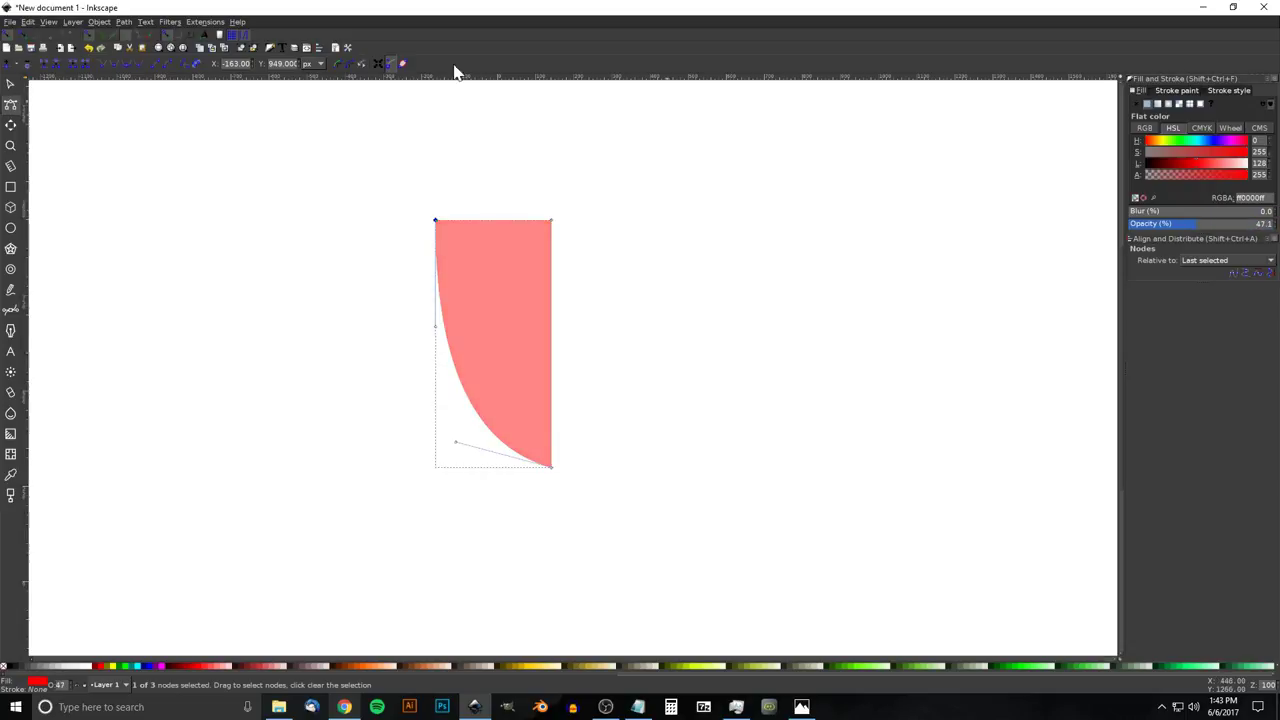
Duplicate the half shield, flip the copy horizontally and snap it against the original's straight edge to form a full shield
{"action": "left_click", "coordinate": [10, 84]}
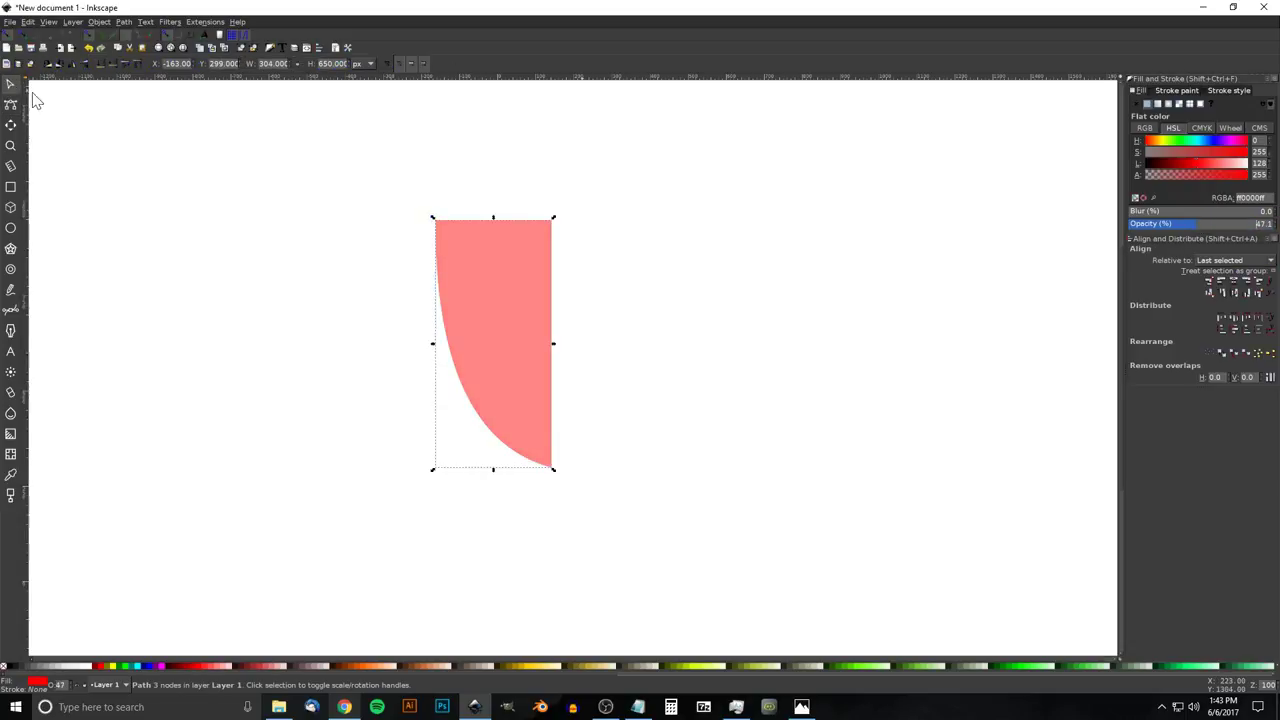
{"action": "left_click_drag", "start_coordinate": [540, 322], "coordinate": [527, 298]}
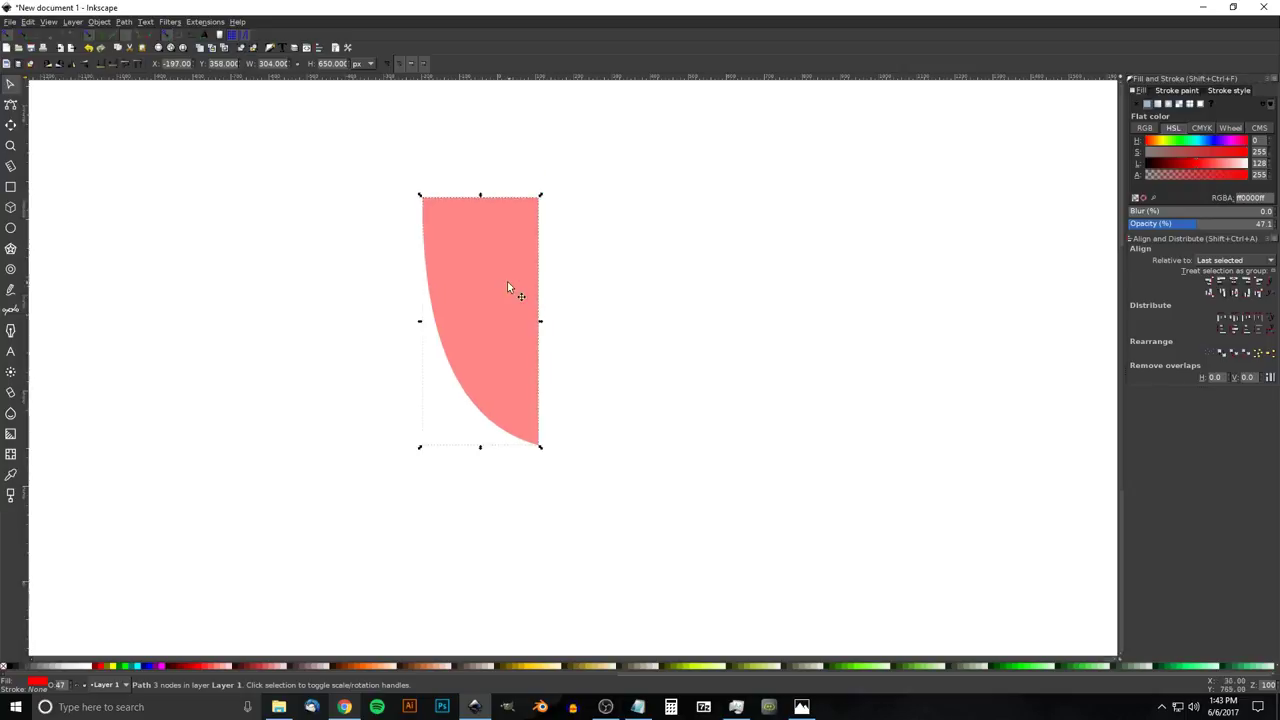
{"action": "right_click", "coordinate": [507, 263]}
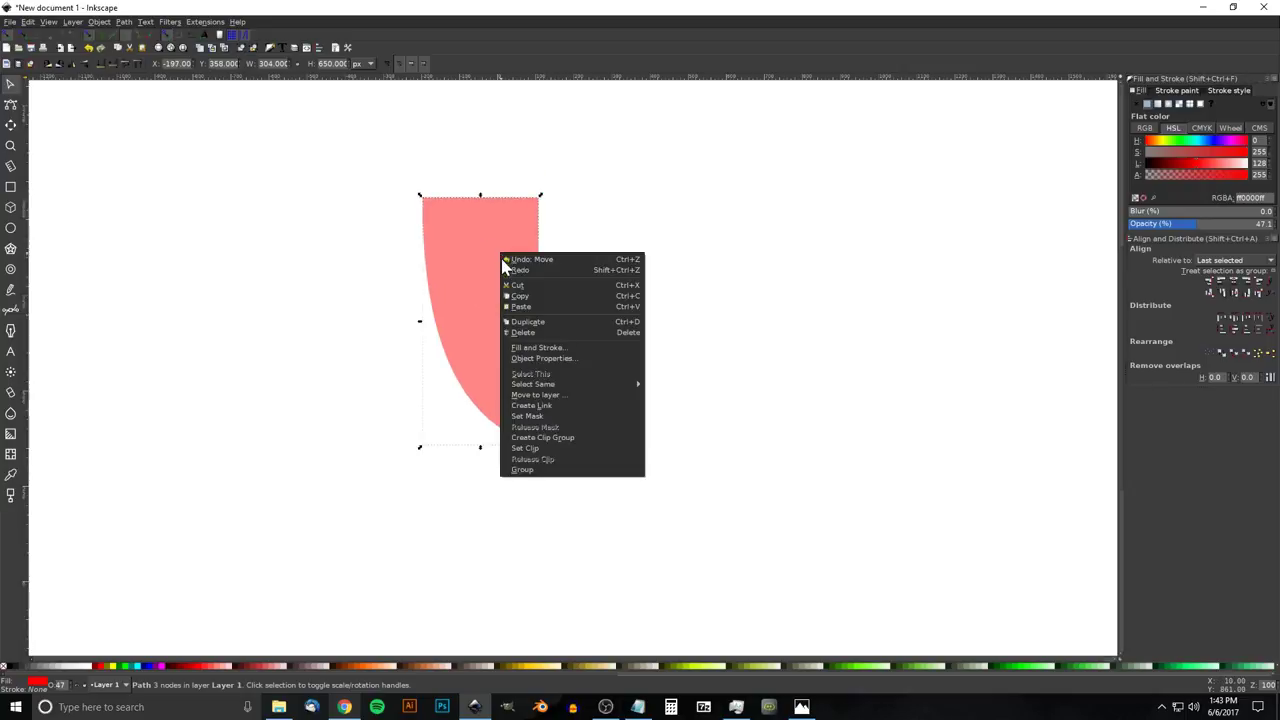
{"action": "left_click", "coordinate": [516, 326]}
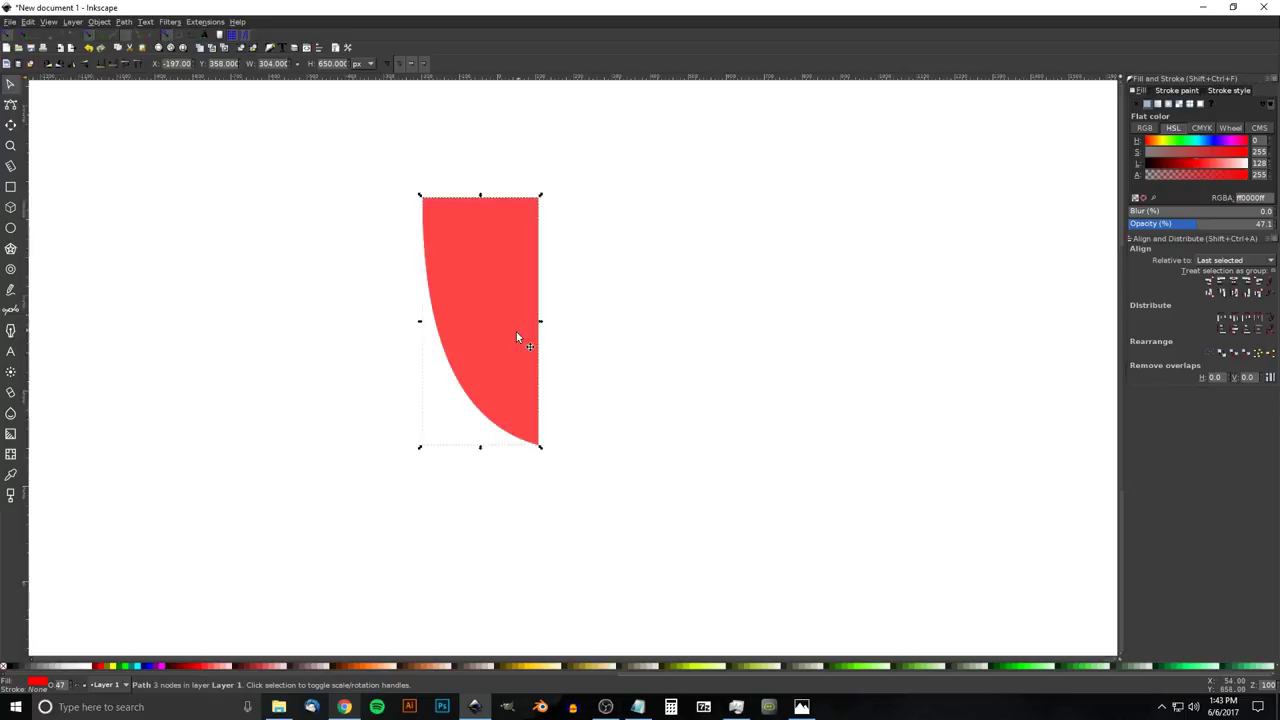
{"action": "left_click", "coordinate": [69, 64]}
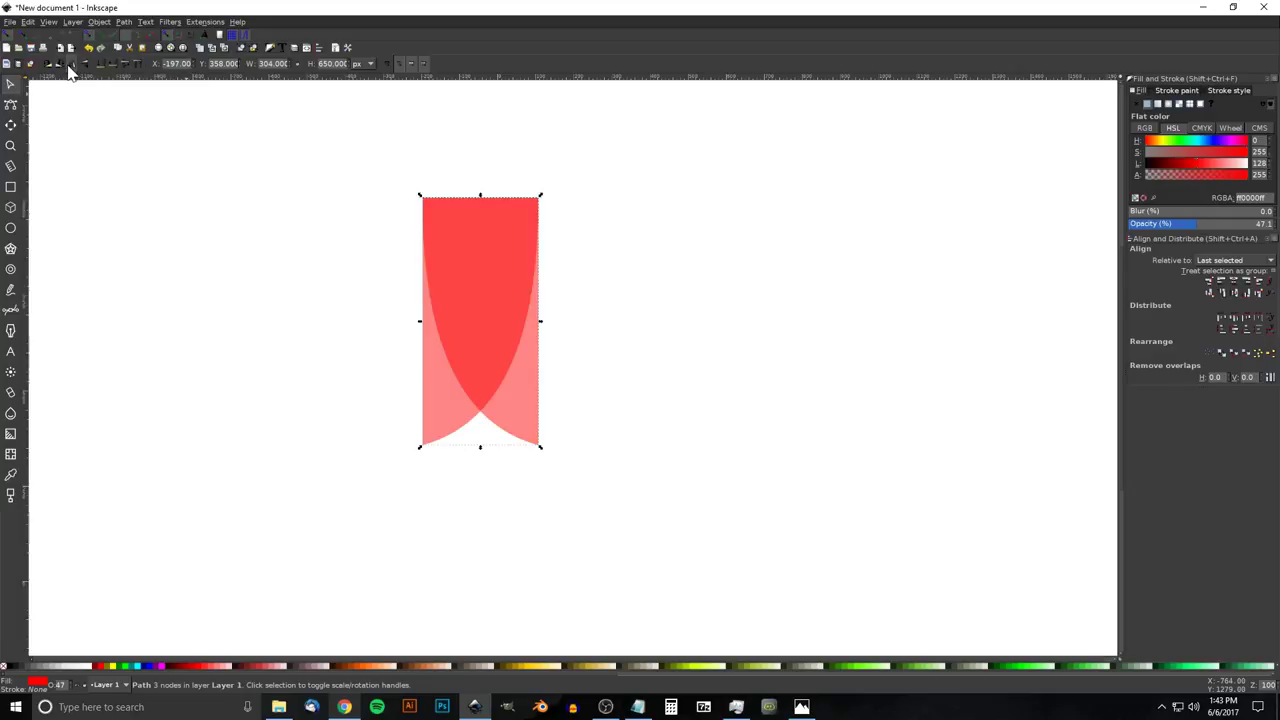
{"action": "left_click_drag", "start_coordinate": [427, 201], "coordinate": [544, 200]}
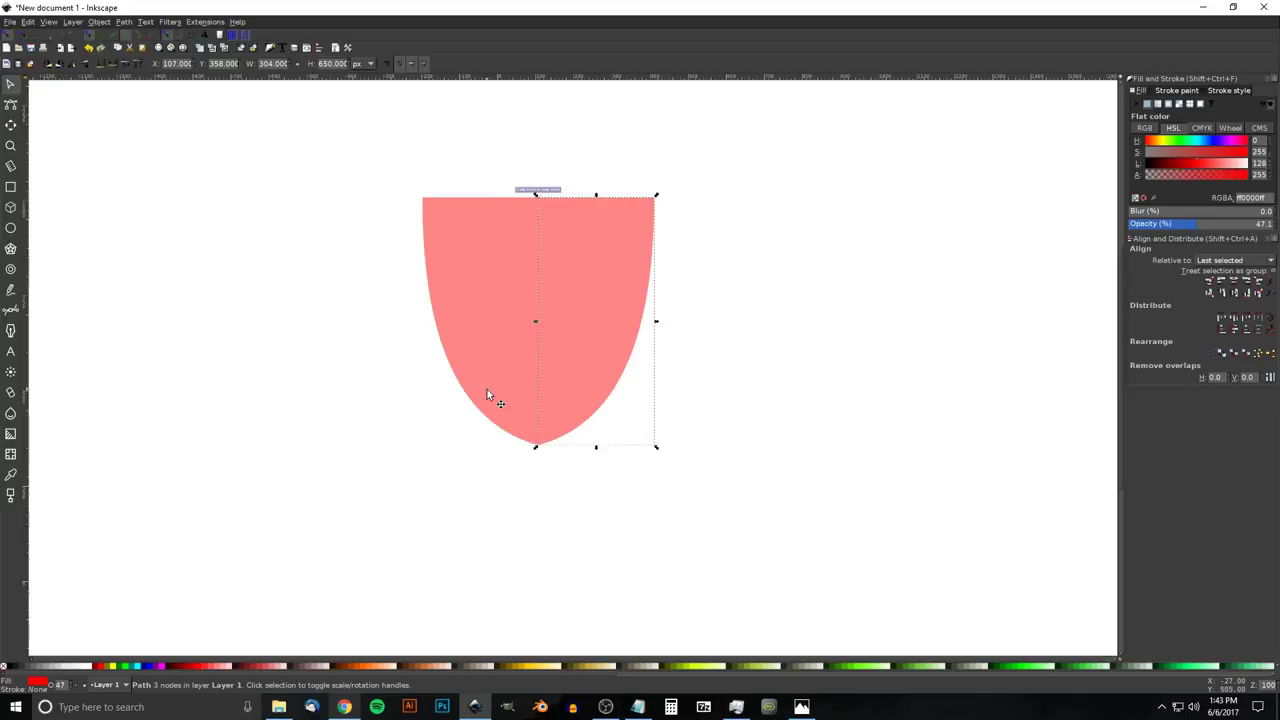
Merge the two shield halves into one path with Union
{"action": "left_click_drag", "start_coordinate": [800, 553], "coordinate": [230, 138]}
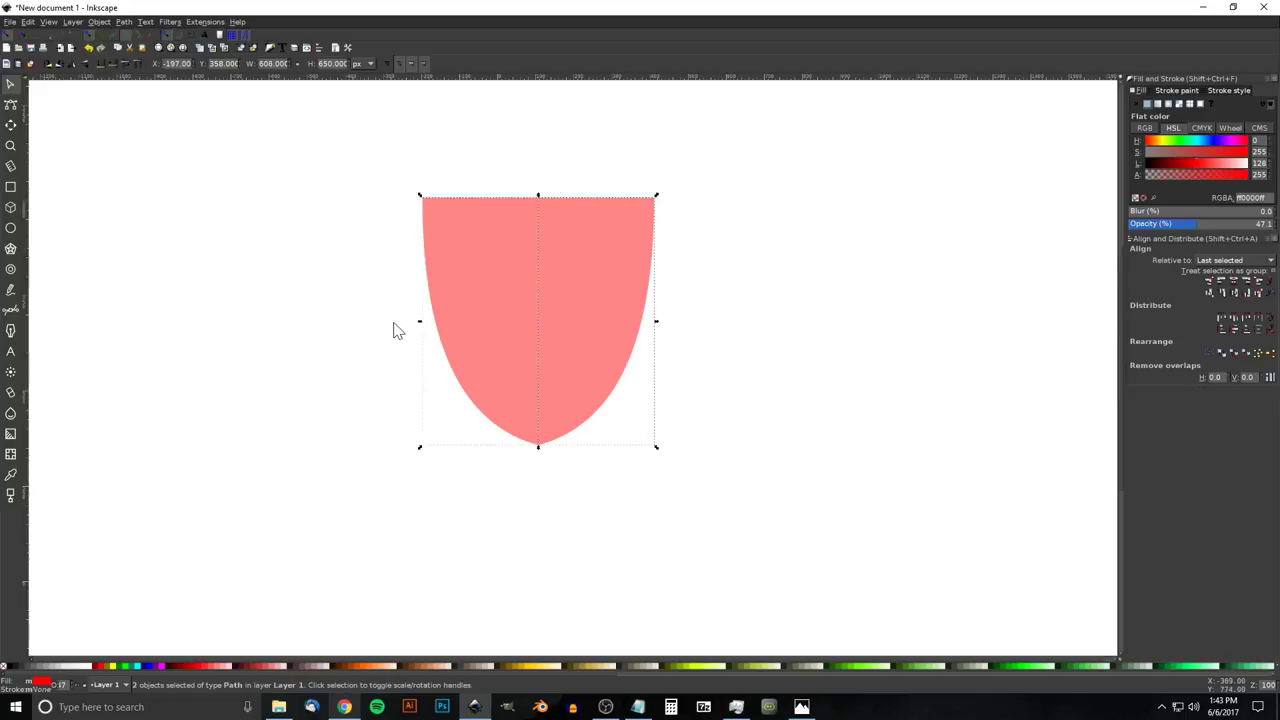
{"action": "left_click", "coordinate": [124, 23]}
{"action": "left_click", "coordinate": [141, 86]}
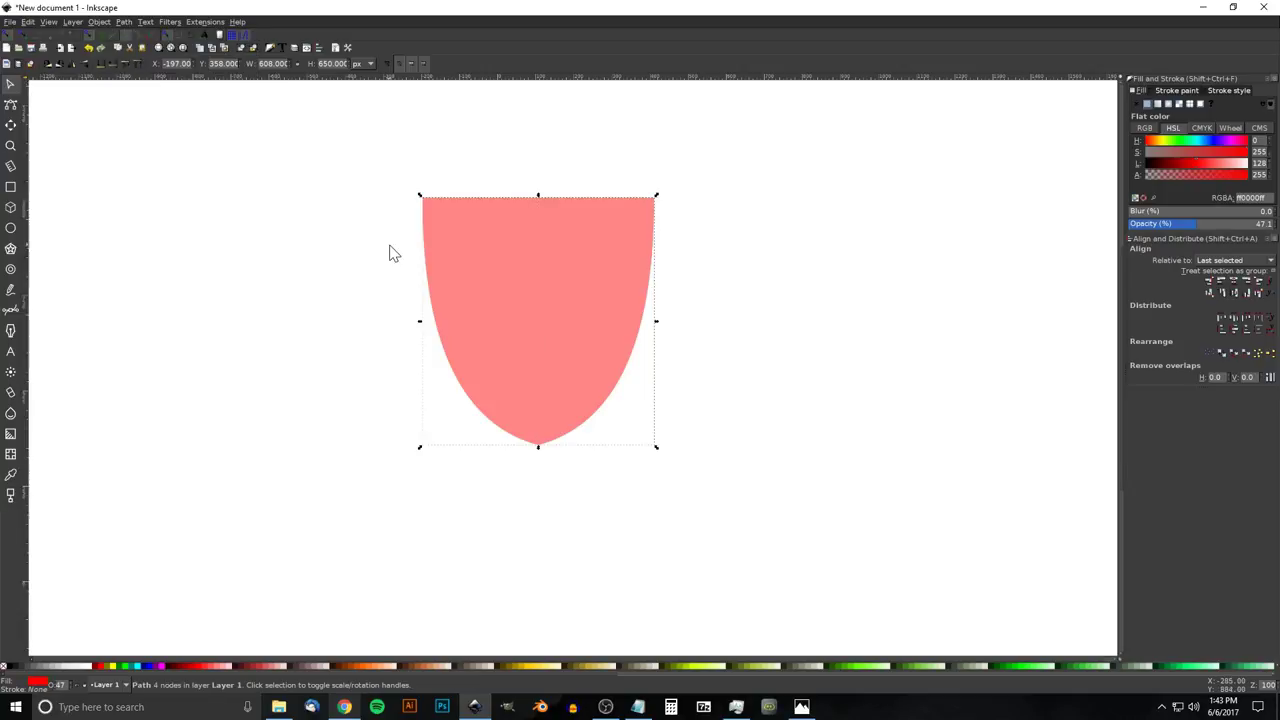
Check the shield's top edge in the thumbnail.png reference in Photos, then return to Inkscape and shift the merged shield slightly up and left
{"action": "left_click", "coordinate": [802, 706]}
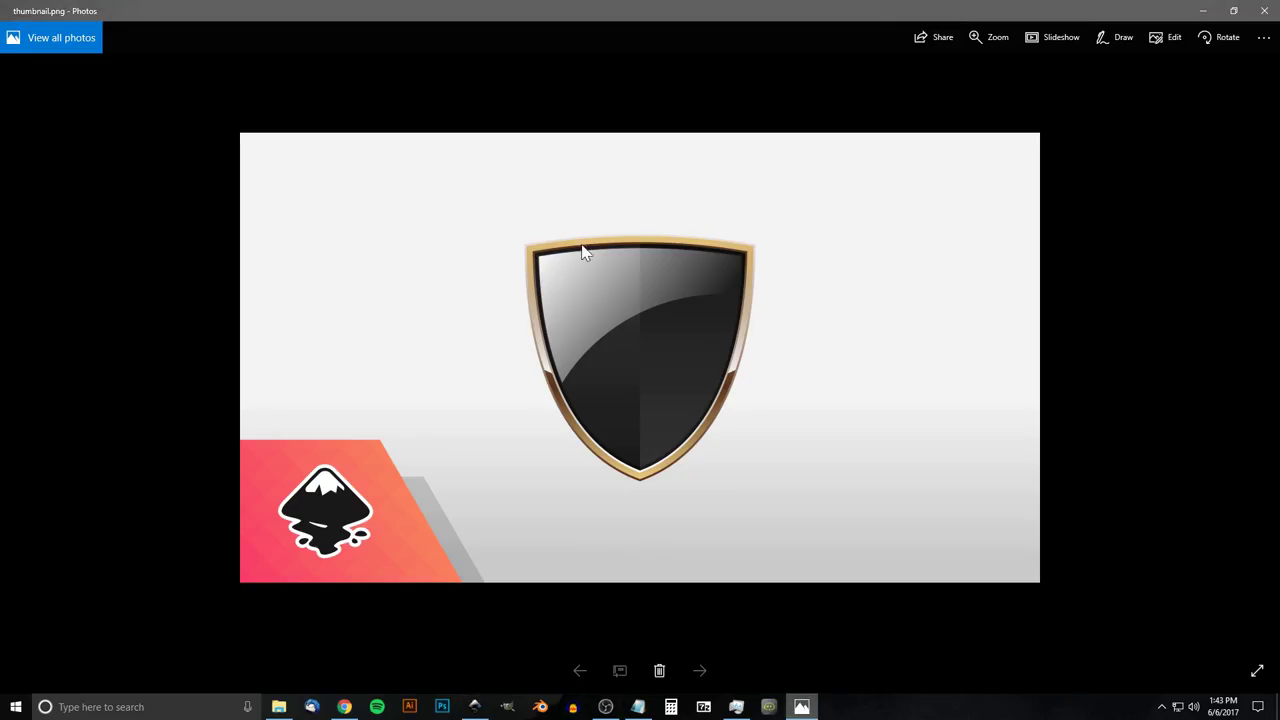
{"action": "key", "text": "alt+Tab"}
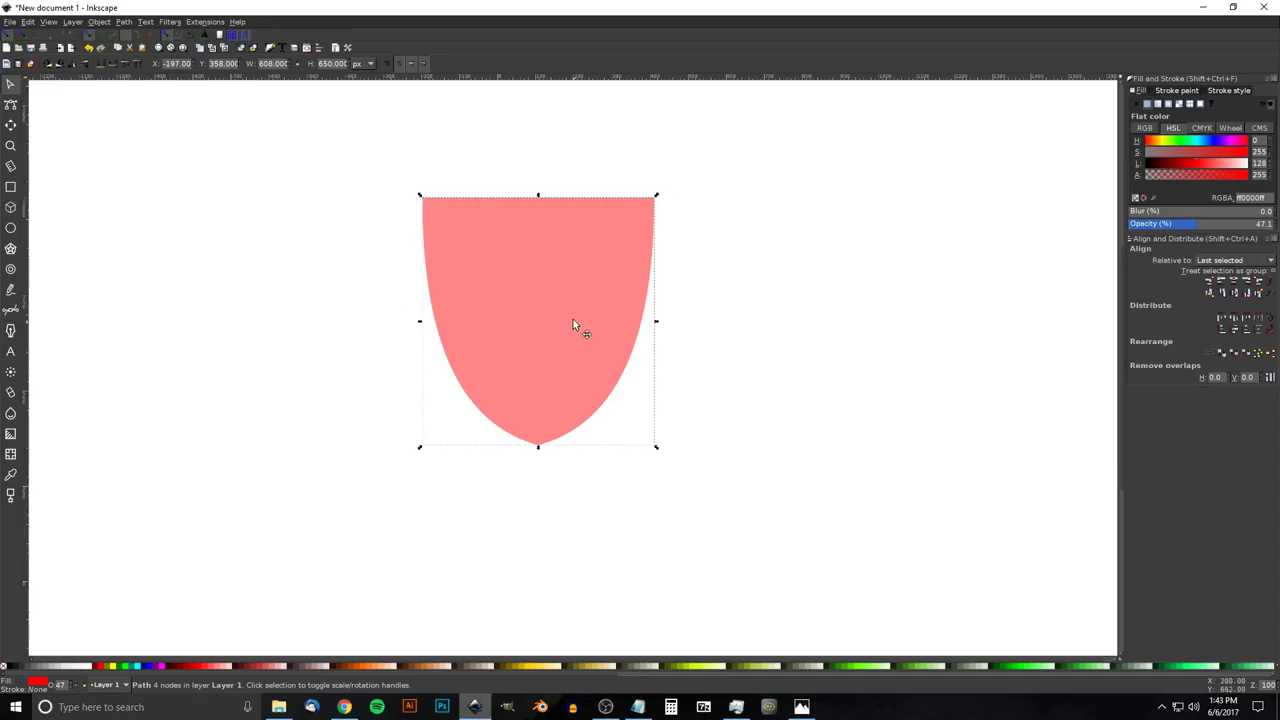
{"action": "left_click_drag", "start_coordinate": [573, 320], "coordinate": [559, 298]}
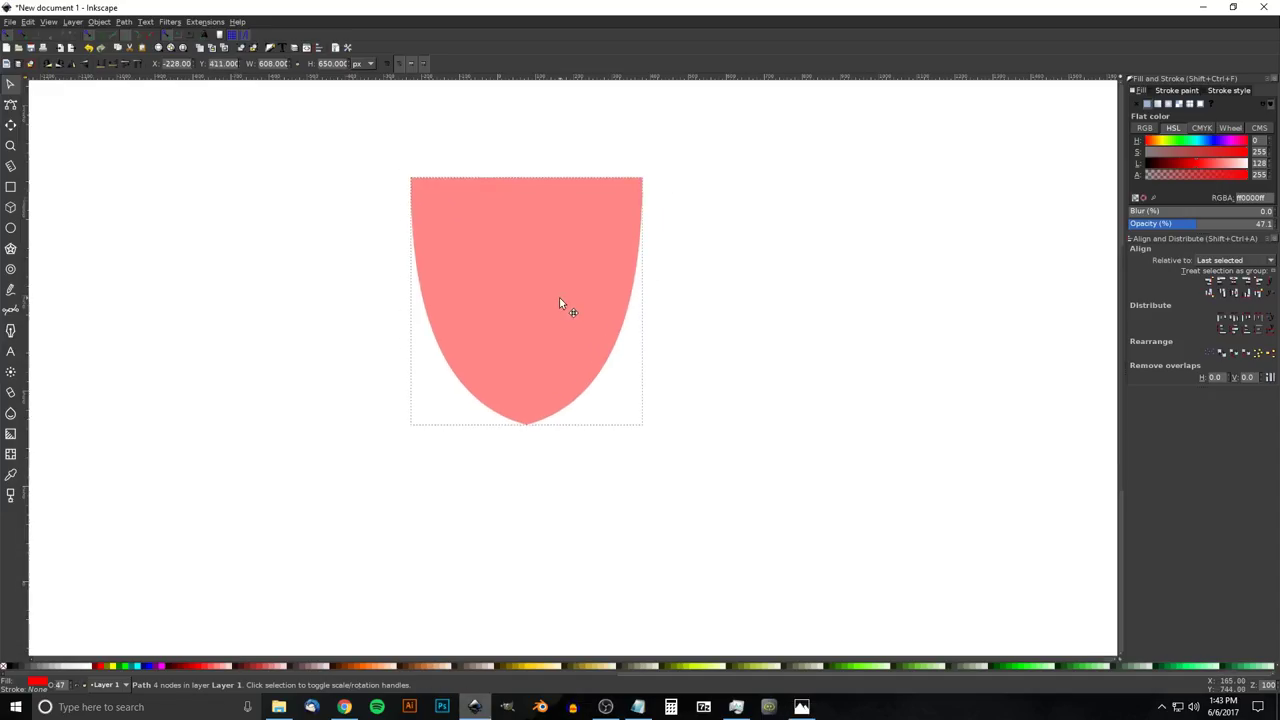
Draw a circle about 1158 px in diameter over the shield and fill it green
{"action": "left_click", "coordinate": [10, 229]}
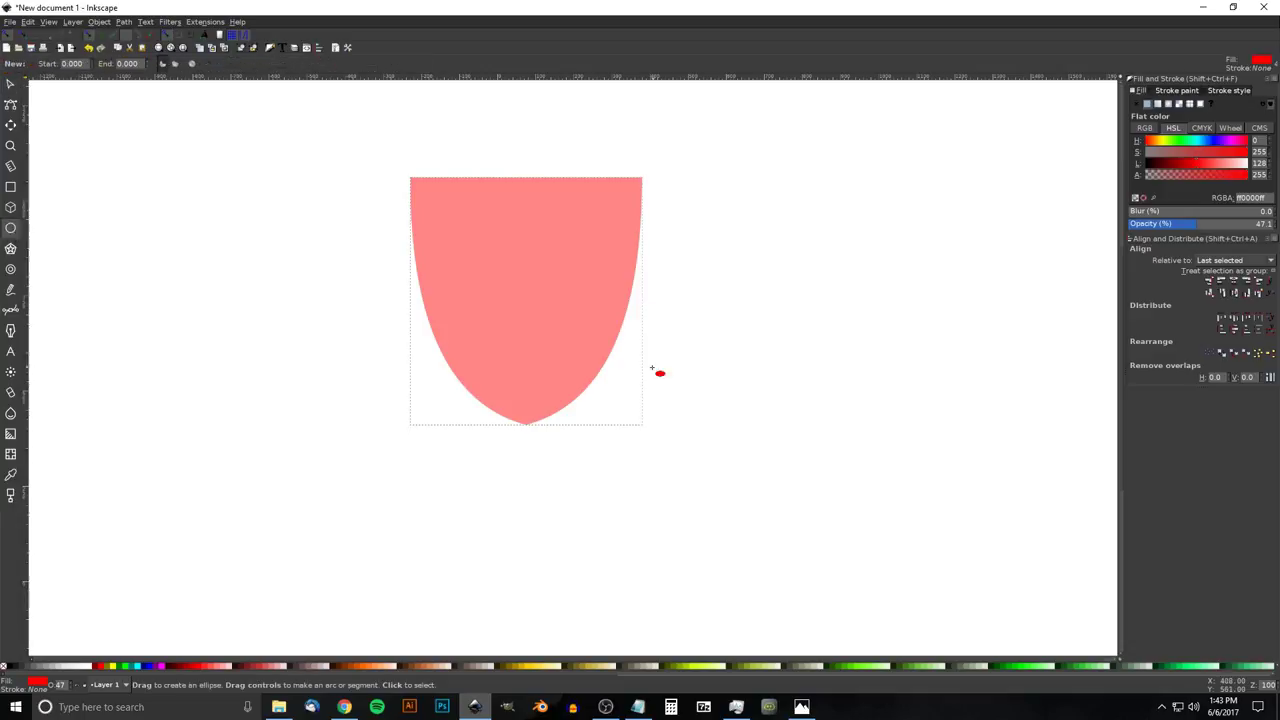
{"action": "key", "text": "ctrl"}
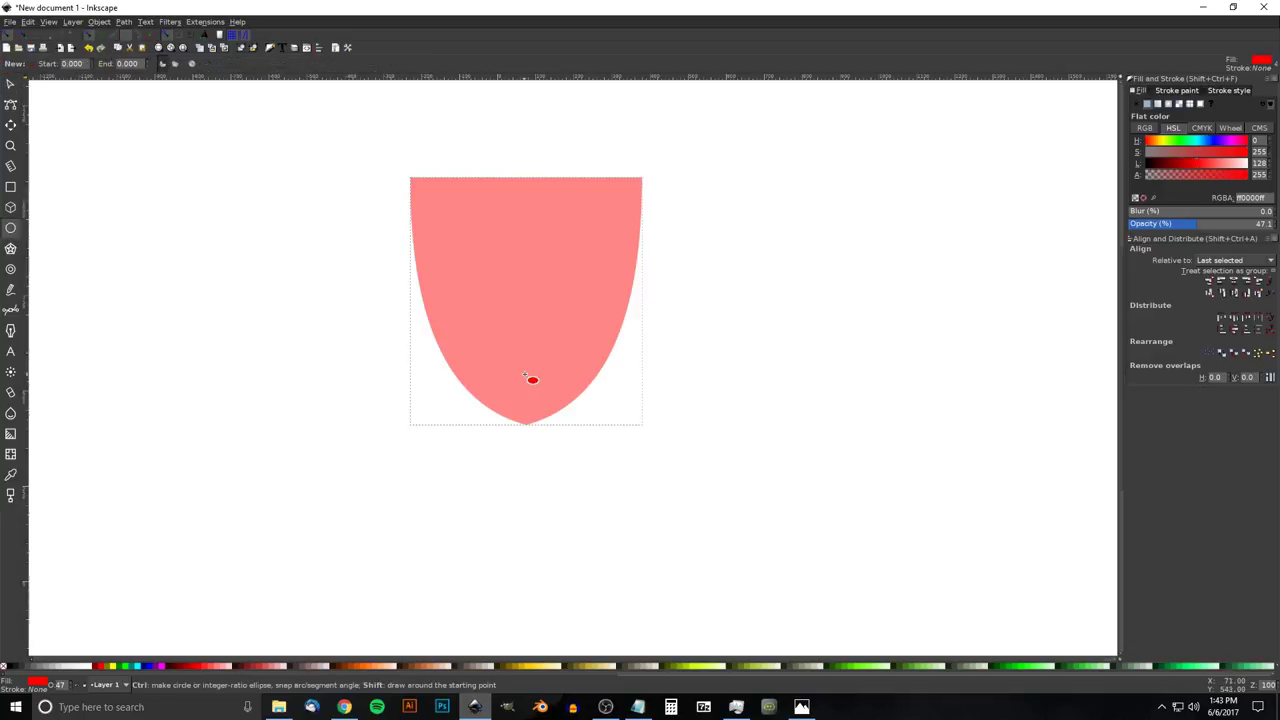
{"action": "left_click_drag", "start_coordinate": [516, 388], "coordinate": [768, 608]}
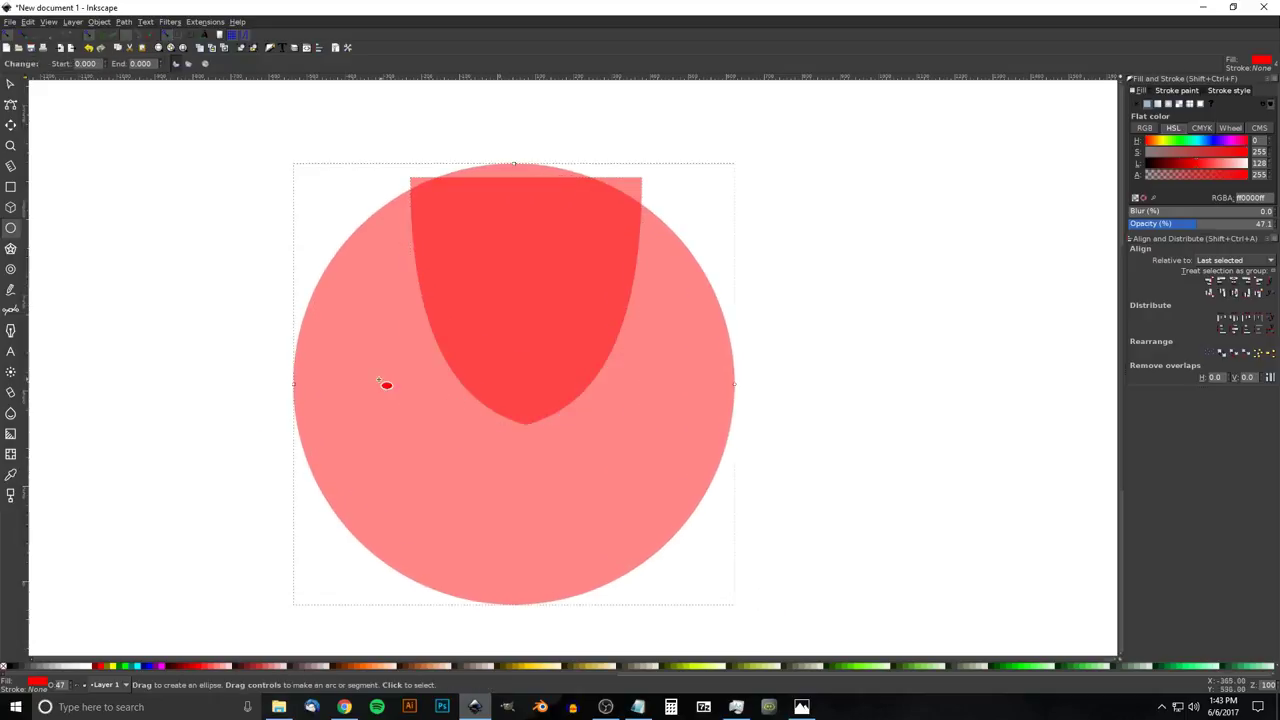
{"action": "left_click", "coordinate": [125, 666]}
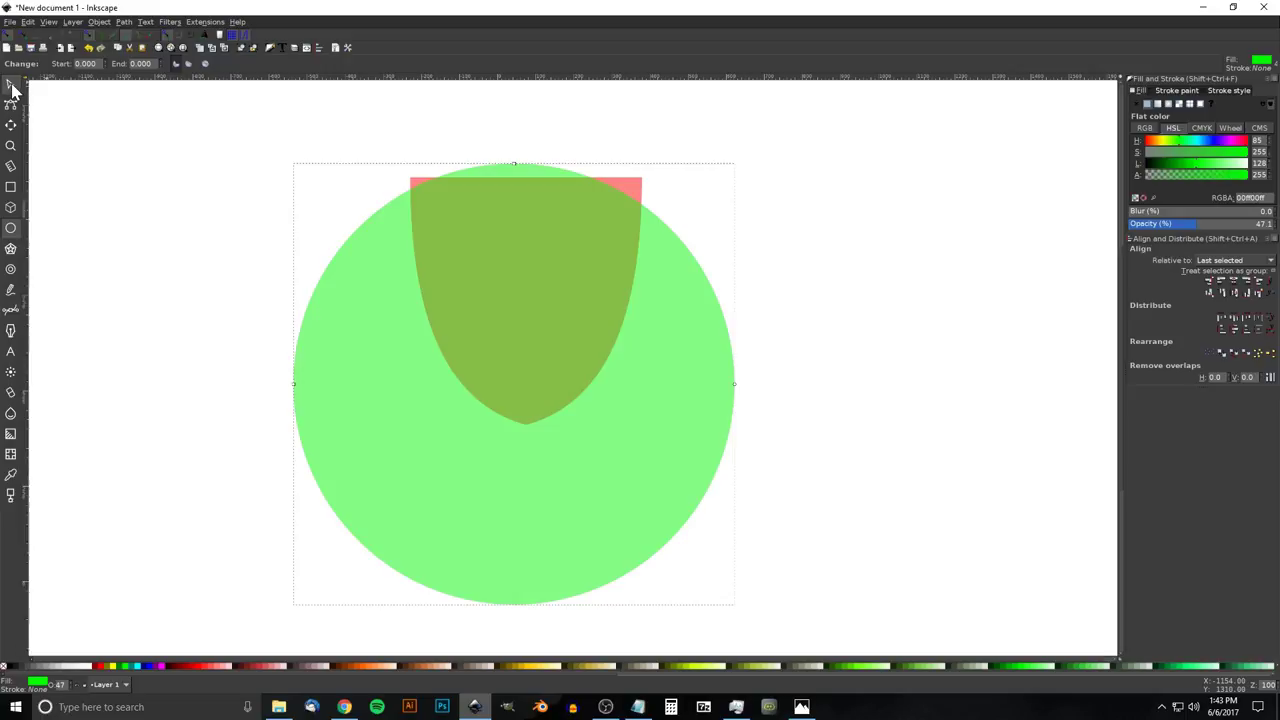
Move the green circle so its arc starts just below the shield's top edge, and center it horizontally with the shield
{"action": "left_click", "coordinate": [10, 84]}
{"action": "left_click_drag", "start_coordinate": [570, 240], "coordinate": [584, 263]}
{"action": "key", "text": "shift"}
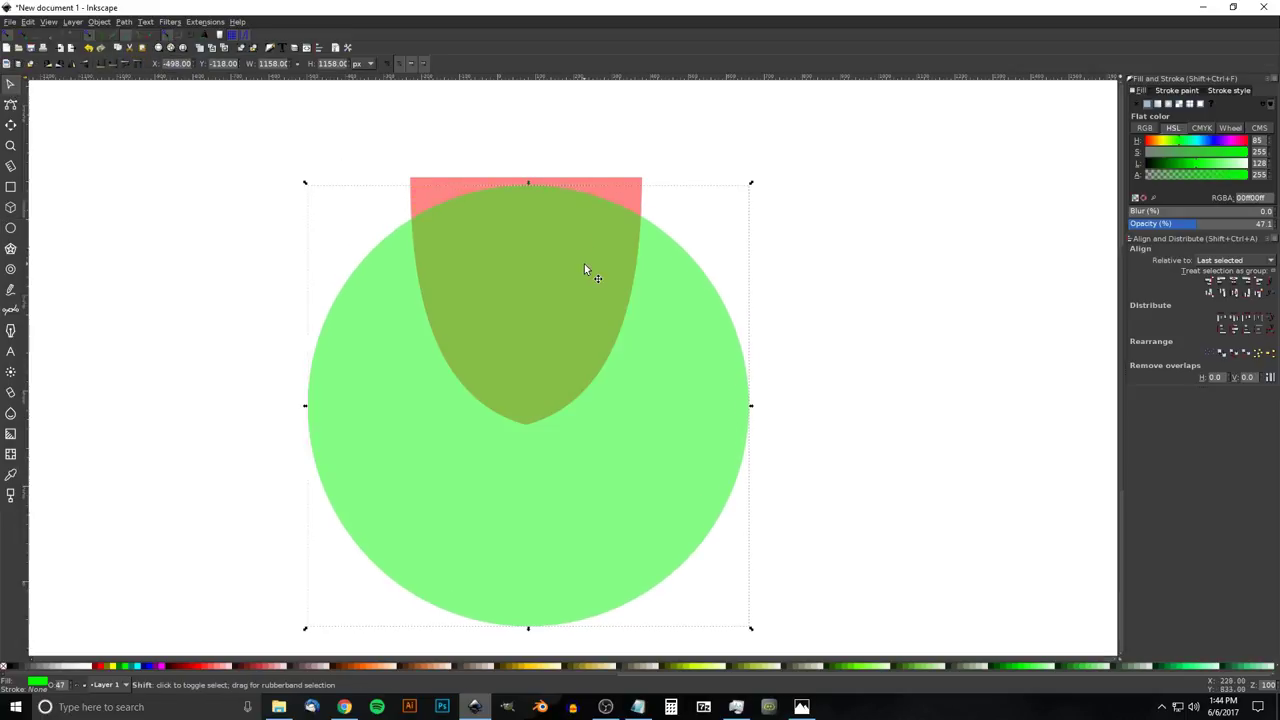
{"action": "left_click", "coordinate": [624, 192], "text": "shift"}
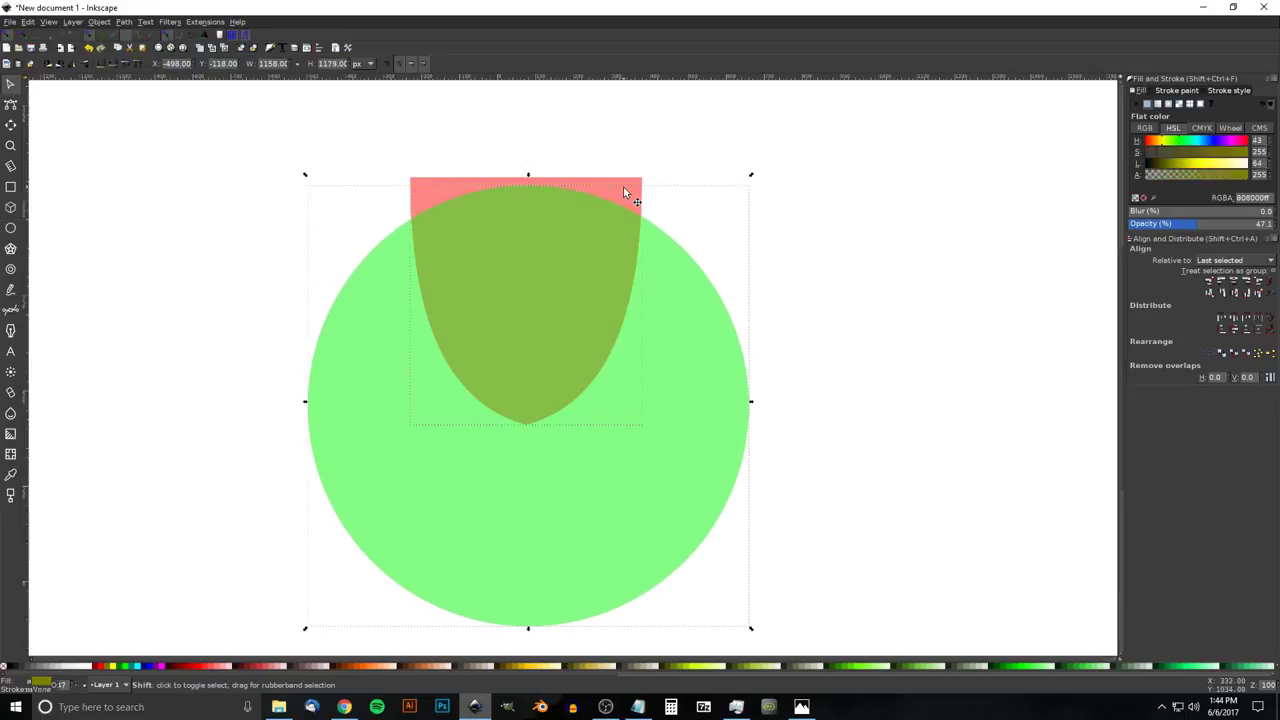
{"action": "left_click", "coordinate": [1237, 289]}
{"action": "scroll", "coordinate": [674, 338], "scroll_direction": "left", "scroll_amount": 2}
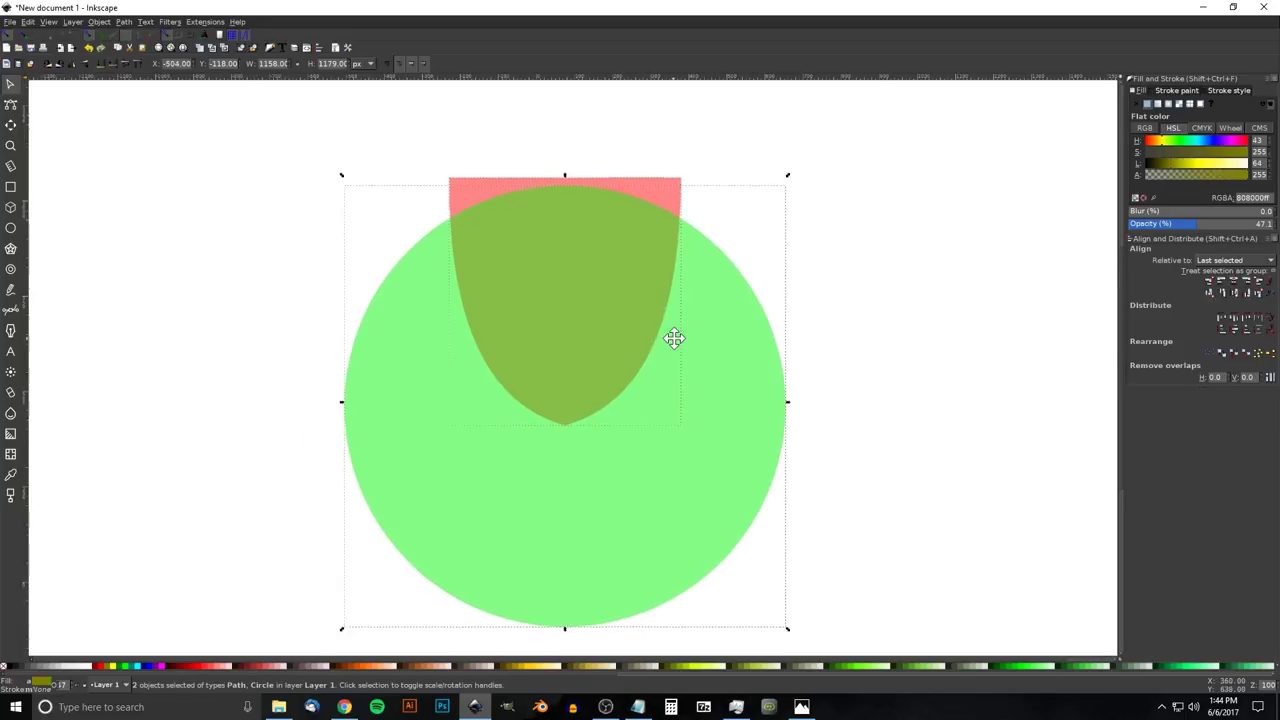
Reshape the circle into a wide ellipse about 2089 by 951 px, its crest just below the shield's top edge
{"action": "left_click", "coordinate": [937, 240]}
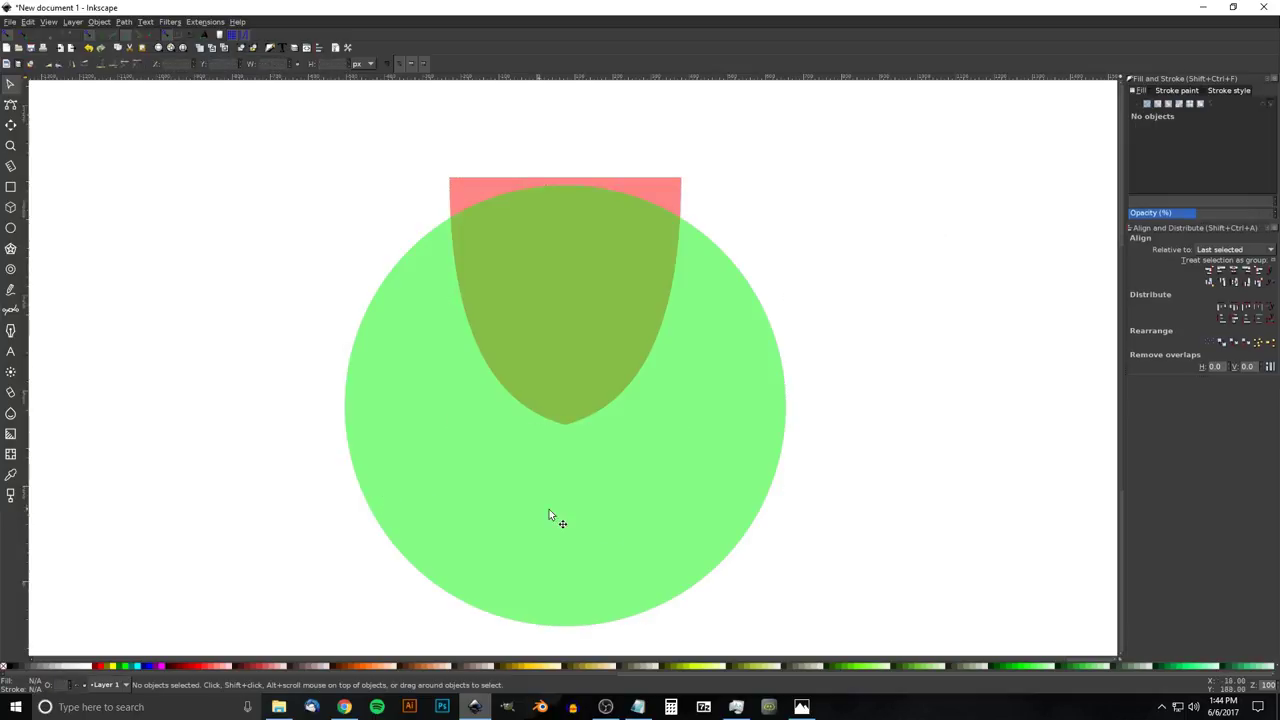
{"action": "left_click", "coordinate": [750, 354]}
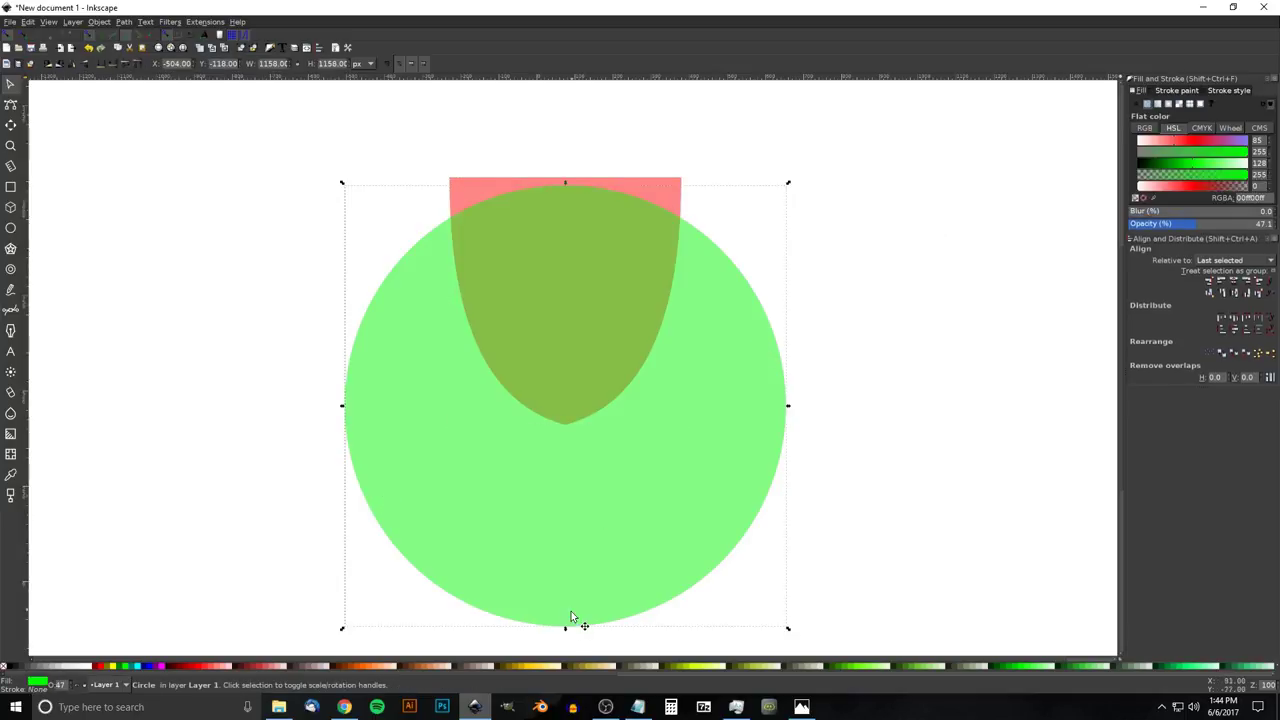
{"action": "left_click_drag", "start_coordinate": [566, 632], "coordinate": [645, 452]}
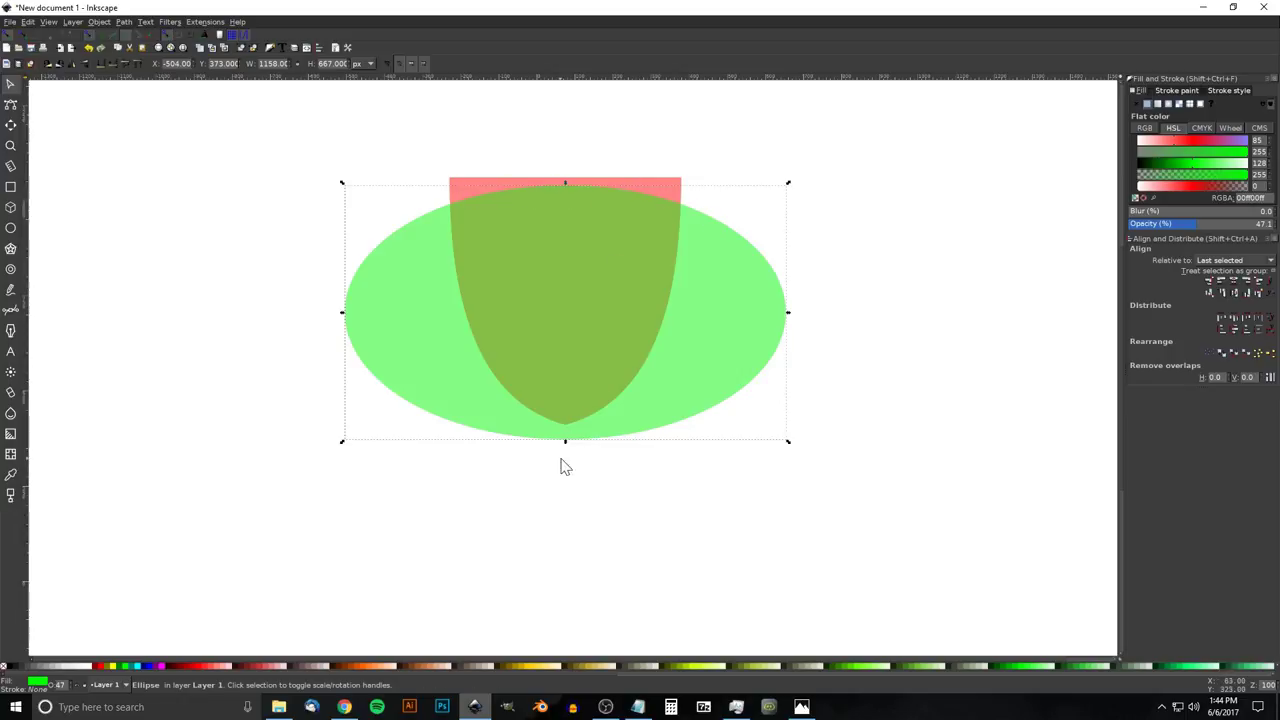
{"action": "left_click_drag", "start_coordinate": [566, 446], "coordinate": [603, 552]}
{"action": "left_click", "coordinate": [697, 430]}
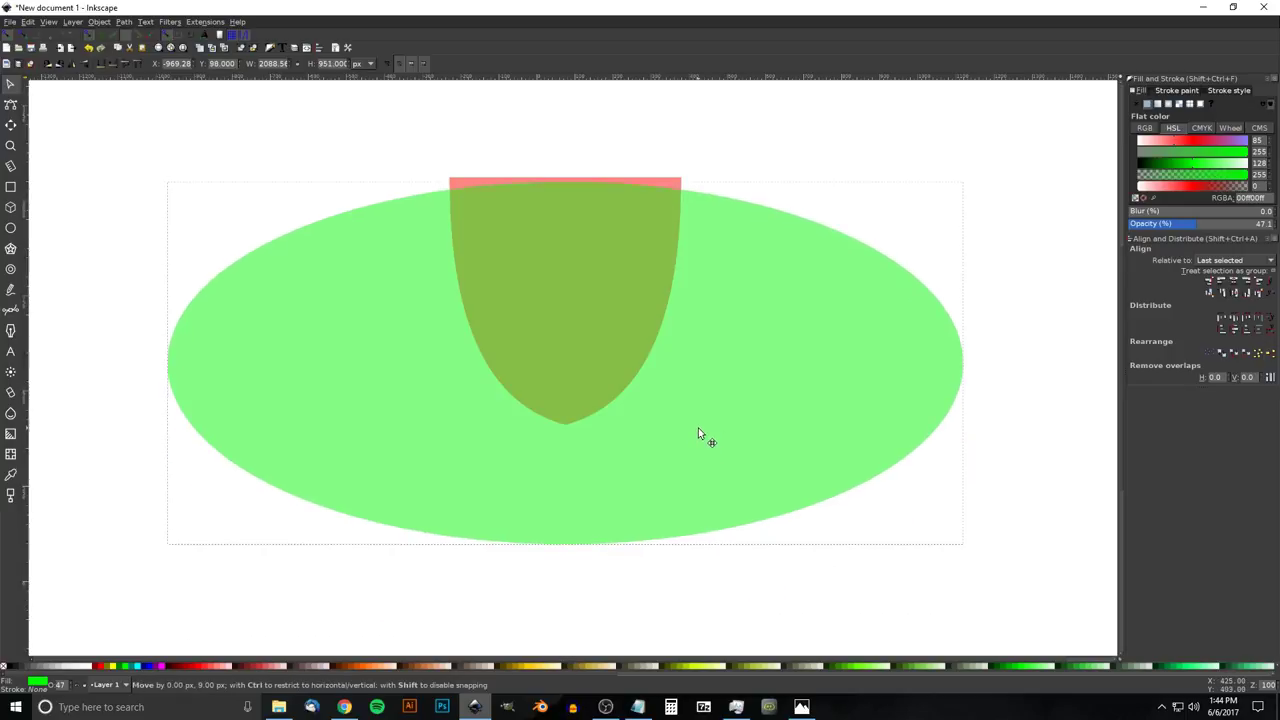
{"action": "left_click_drag", "start_coordinate": [697, 431], "coordinate": [697, 438]}
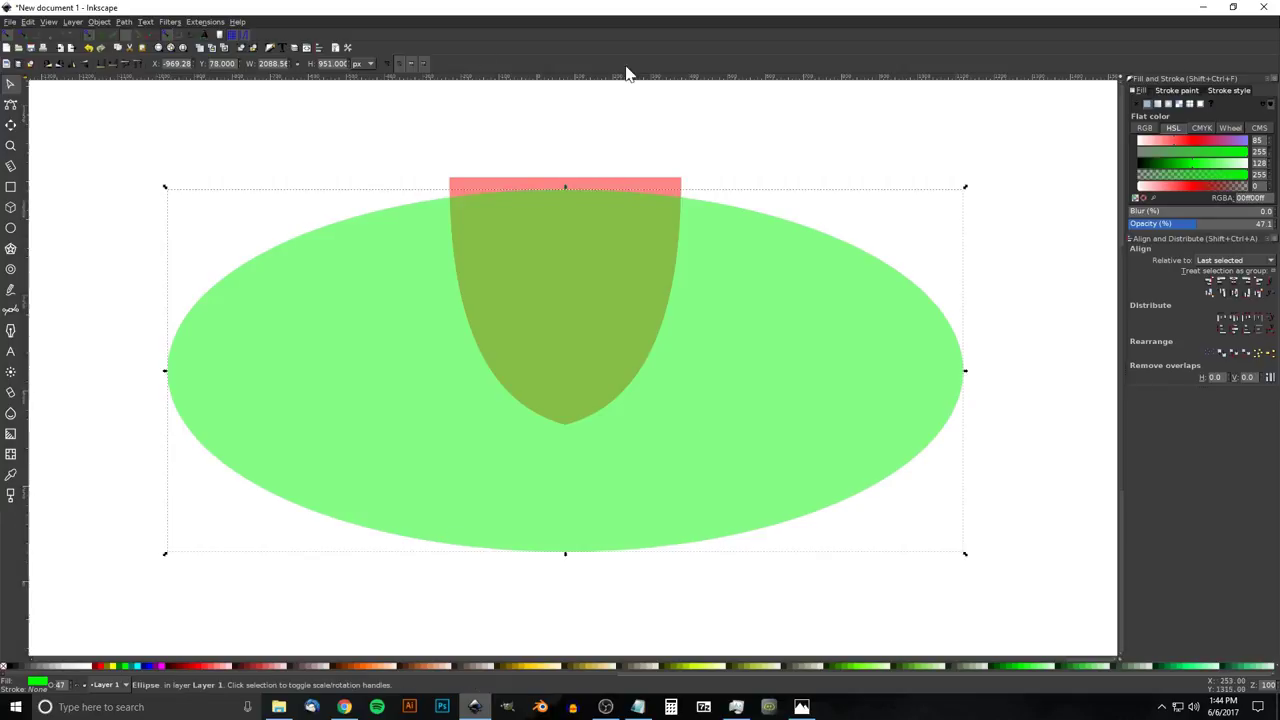
Intersect the ellipse with the shield to give the shield a gently curved top edge
{"action": "key", "text": "shift"}
{"action": "left_click", "coordinate": [676, 187], "text": "shift"}
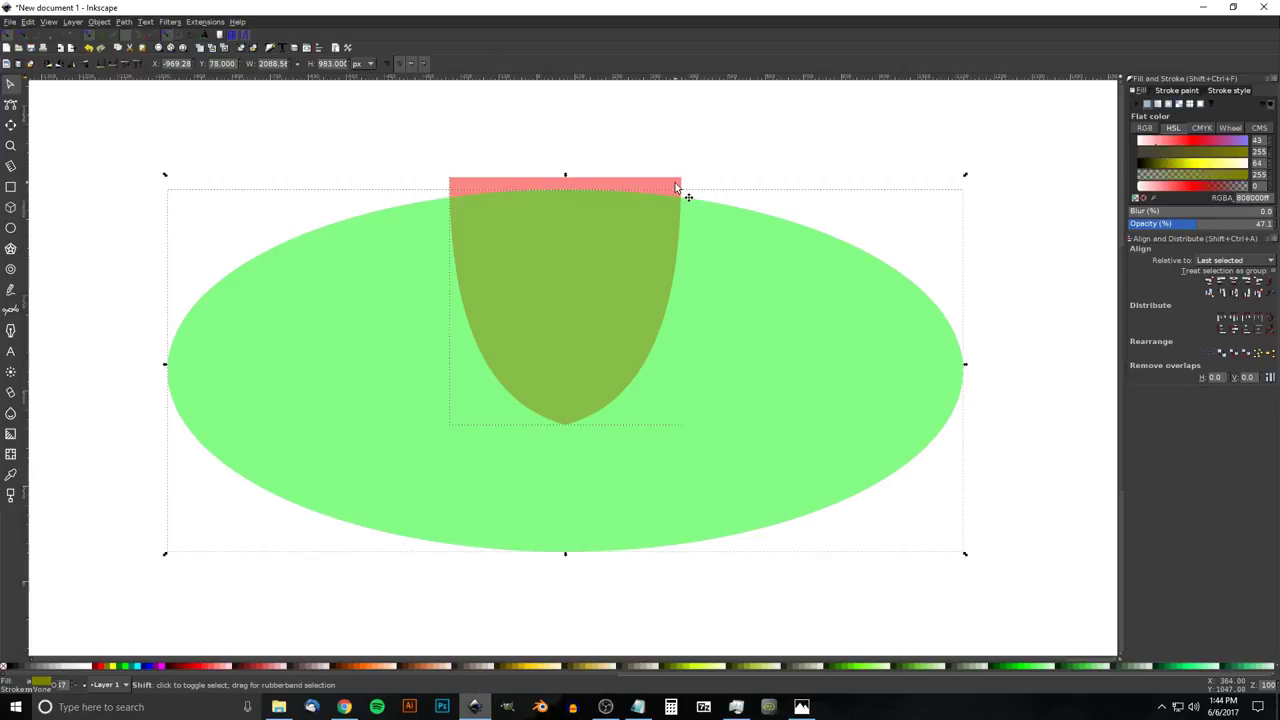
{"action": "left_click", "coordinate": [123, 21]}
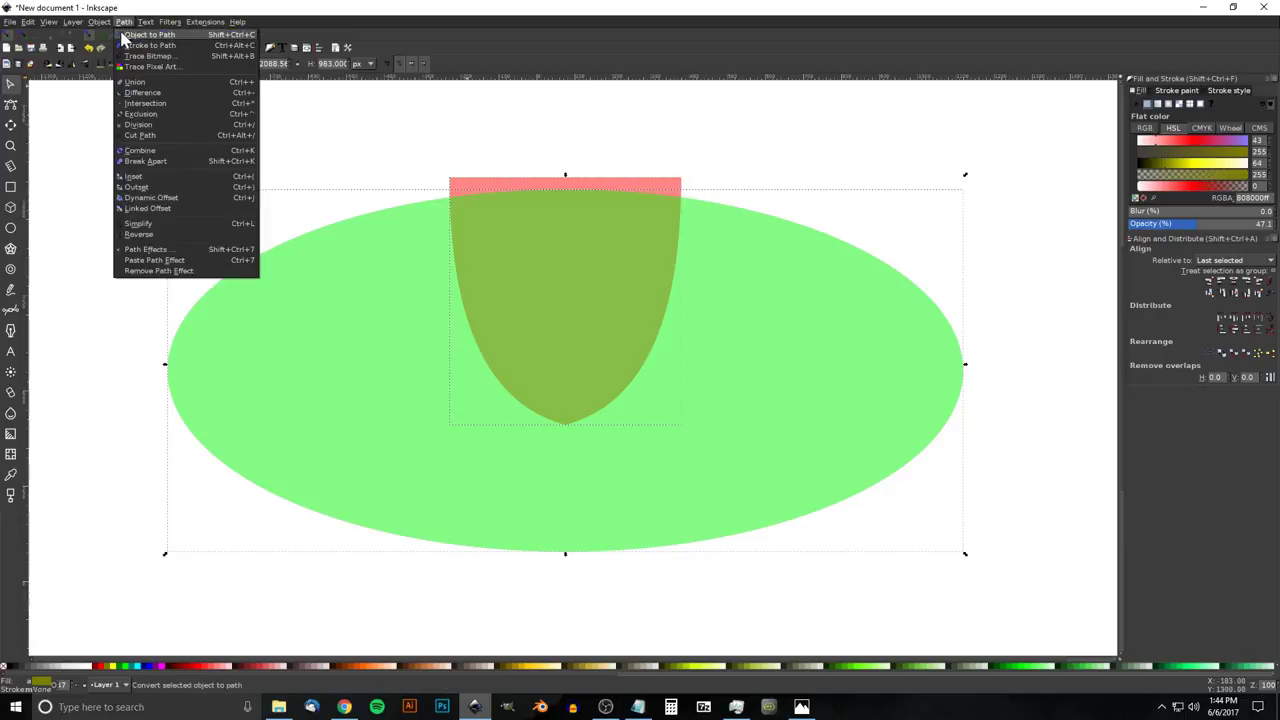
{"action": "left_click", "coordinate": [163, 104]}
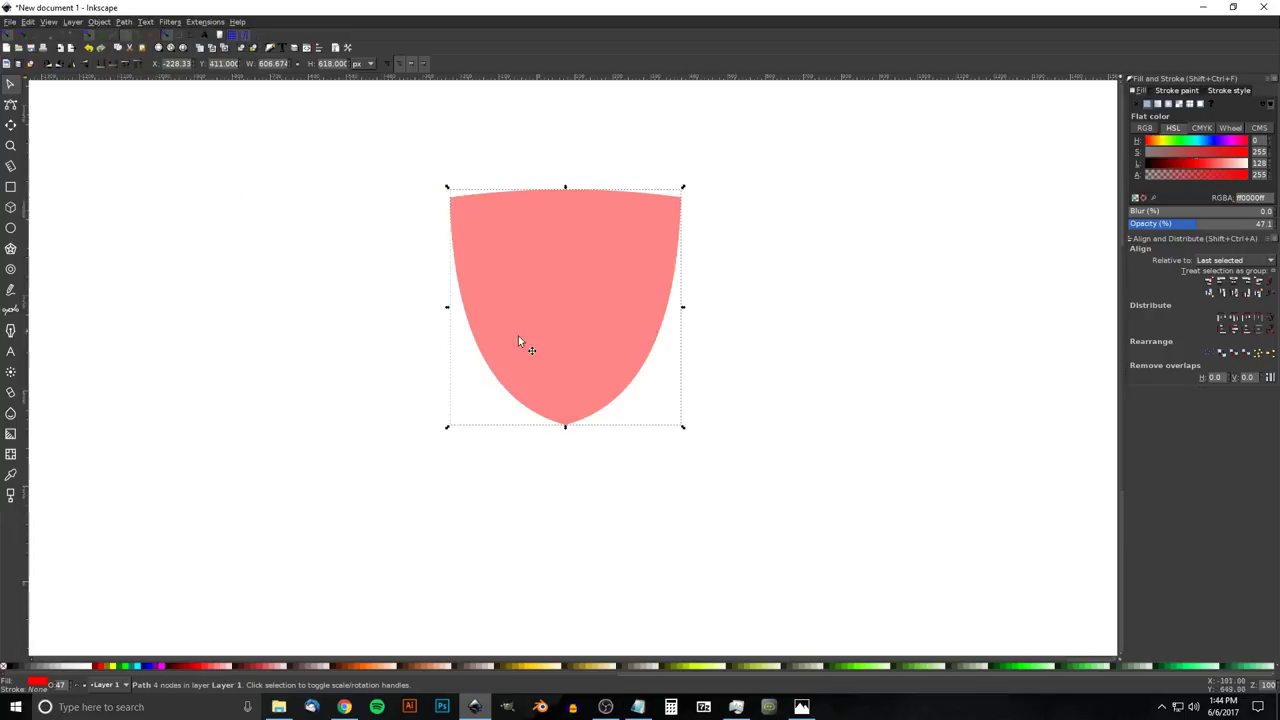
Move the curved-top shield down slightly and check its border in the thumbnail.png reference in Photos, returning to Inkscape
{"action": "left_click_drag", "start_coordinate": [623, 277], "coordinate": [622, 310]}
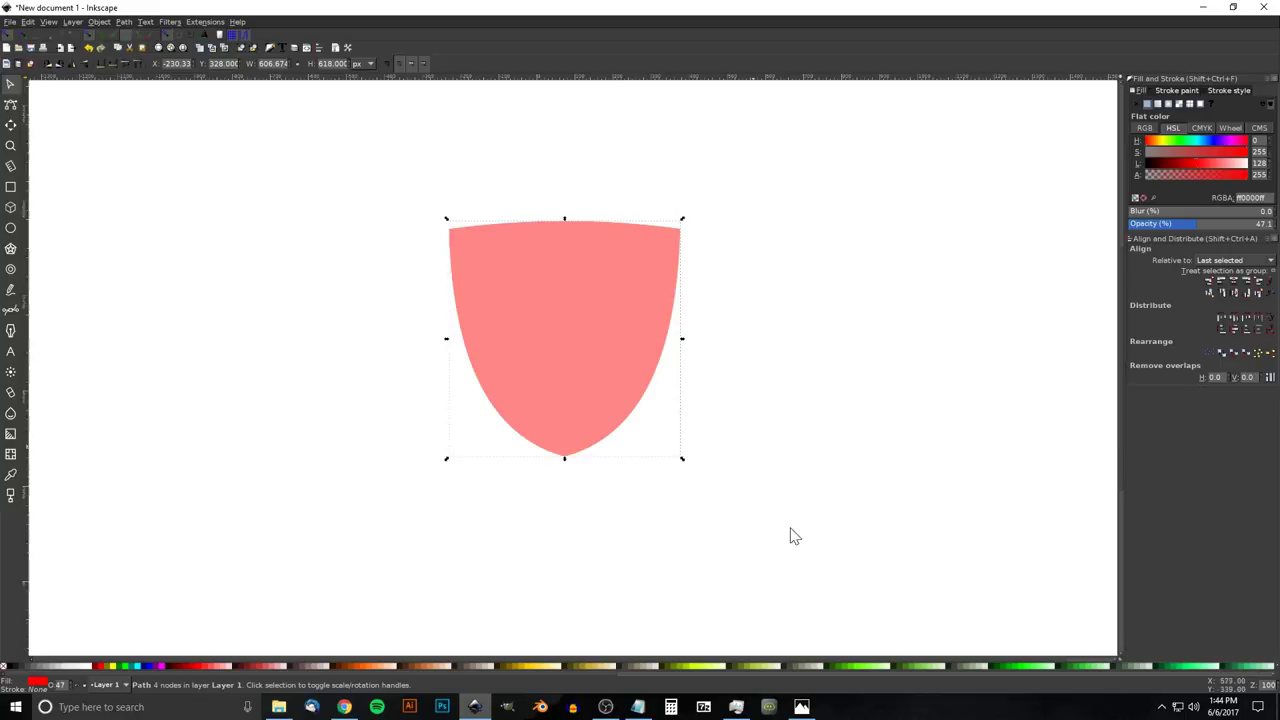
{"action": "left_click", "coordinate": [803, 705]}
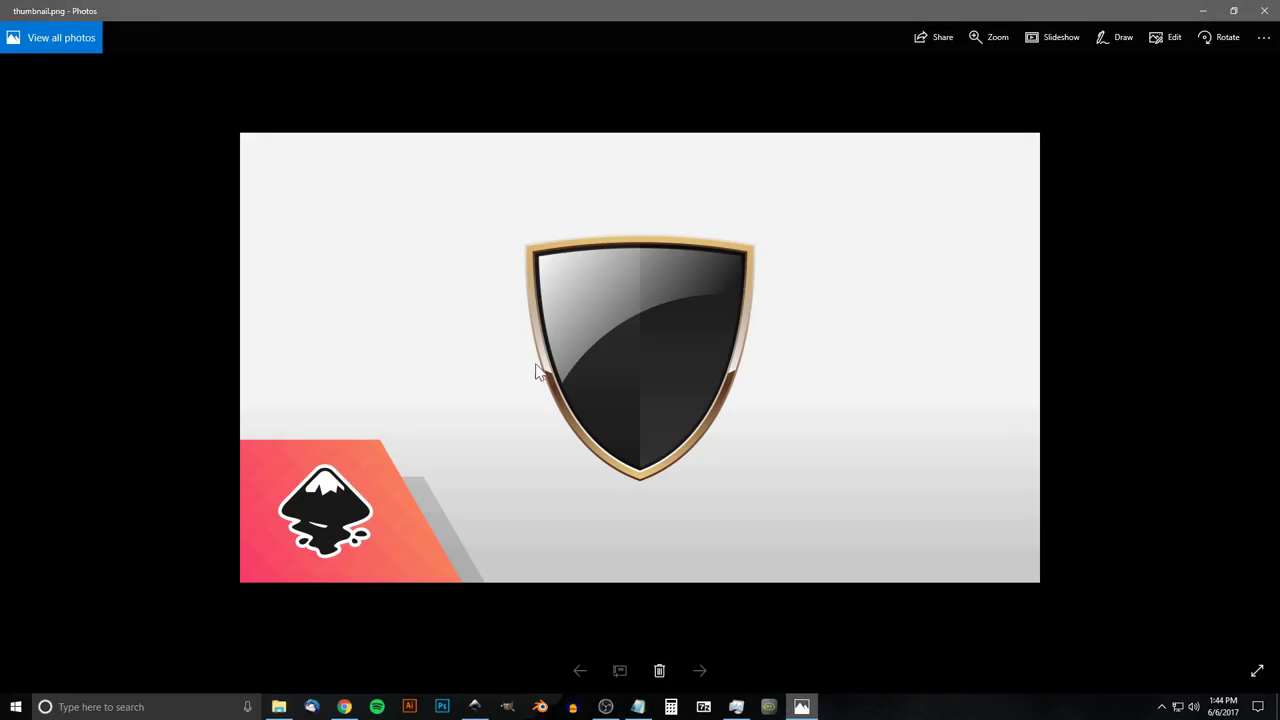
{"action": "left_click", "coordinate": [475, 706]}
Place a duplicate of the shield behind the red original and give it a green fill and green stroke
{"action": "left_click_drag", "start_coordinate": [624, 280], "coordinate": [581, 264]}
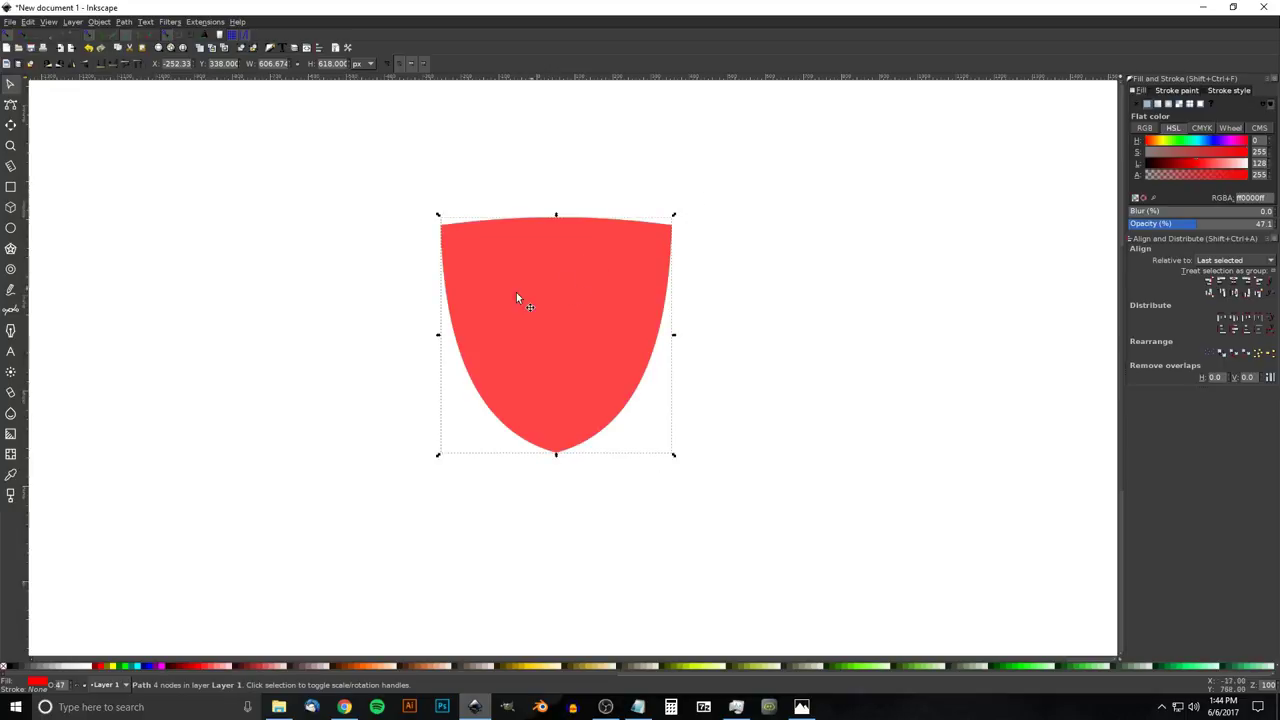
{"action": "left_click", "coordinate": [124, 666]}
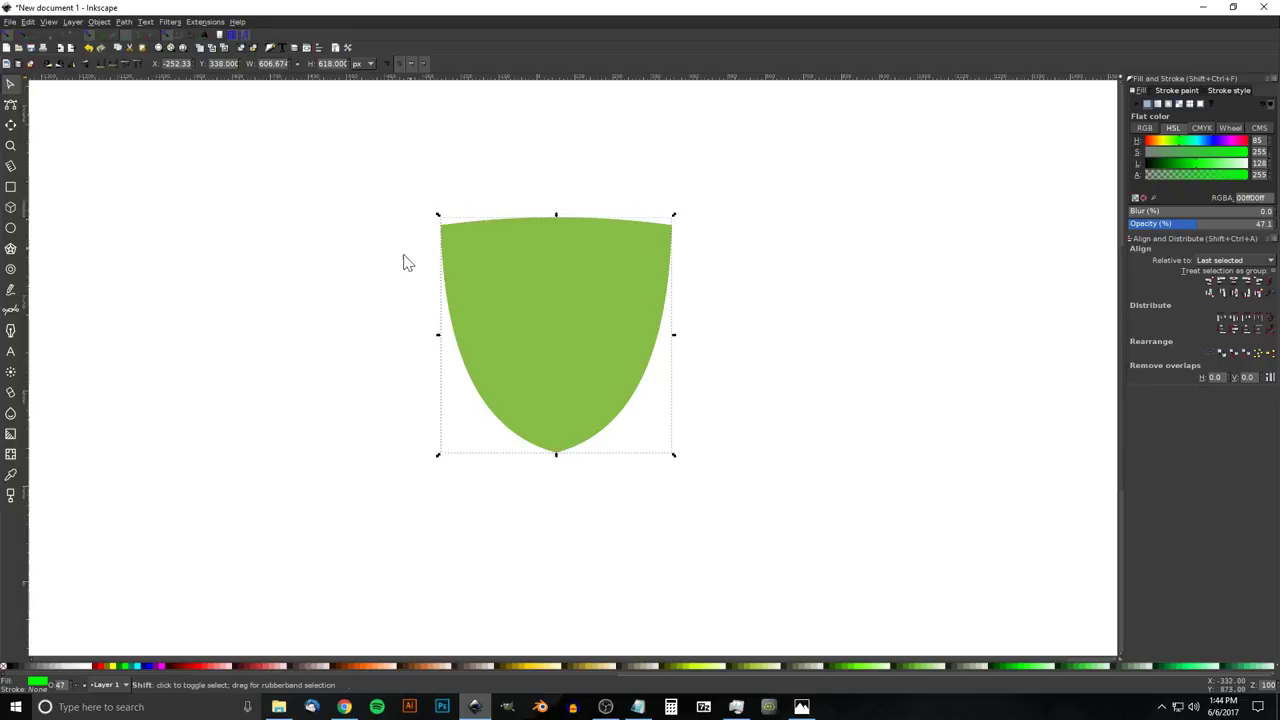
{"action": "left_click", "coordinate": [125, 667], "text": "shift"}
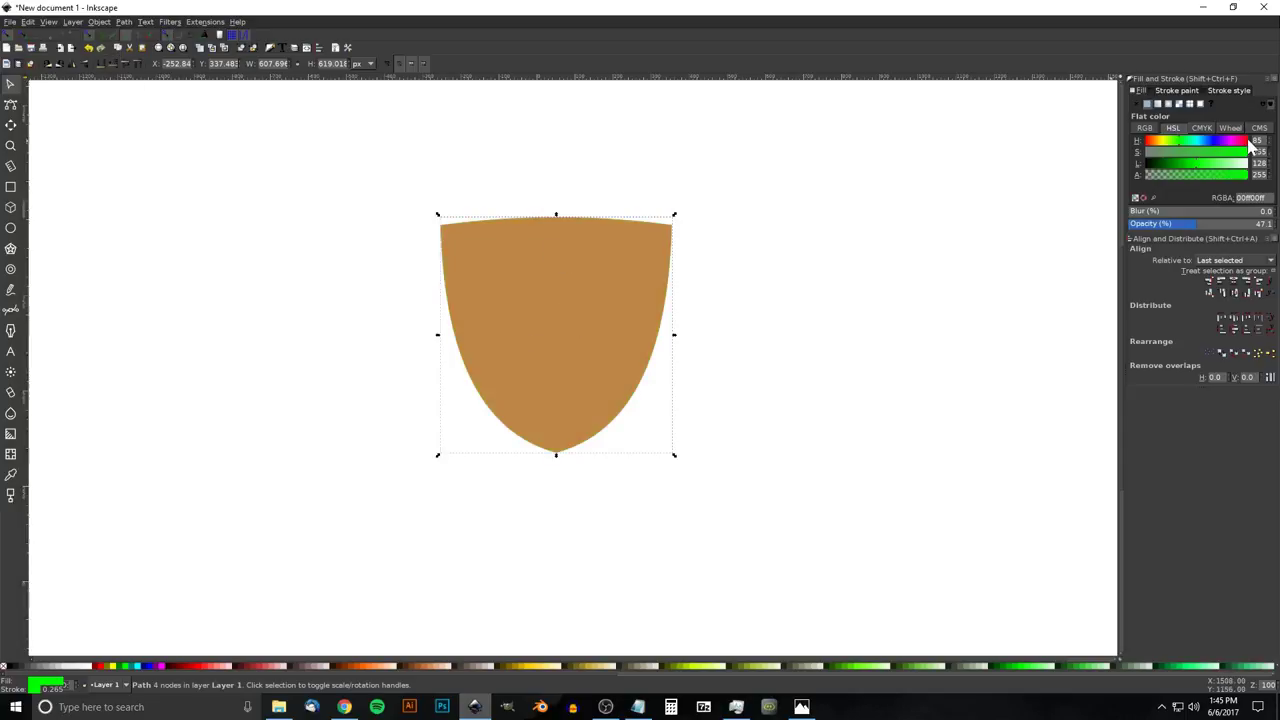
Set the green copy's stroke unit to px and its stroke width to 10 px
{"action": "left_click", "coordinate": [1229, 91]}
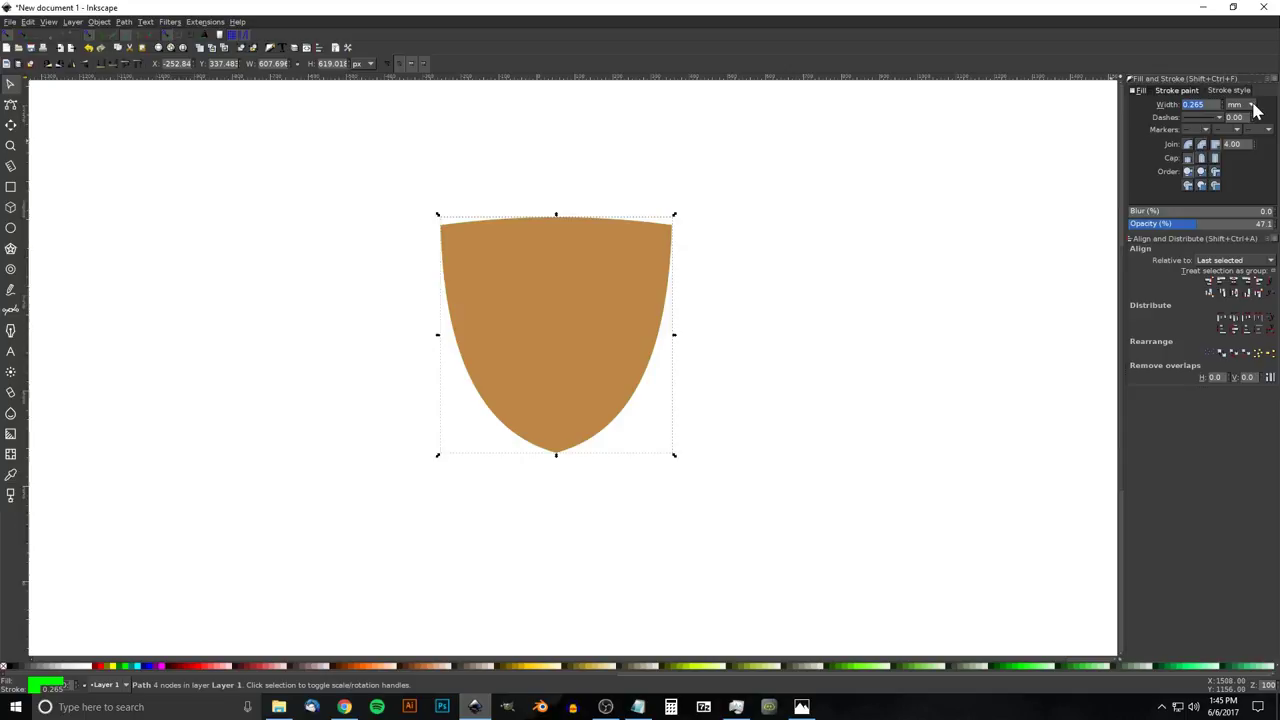
{"action": "left_click", "coordinate": [1254, 106]}
{"action": "left_click", "coordinate": [1240, 95]}
{"action": "type", "text": "10"}
{"action": "key", "text": "Return"}
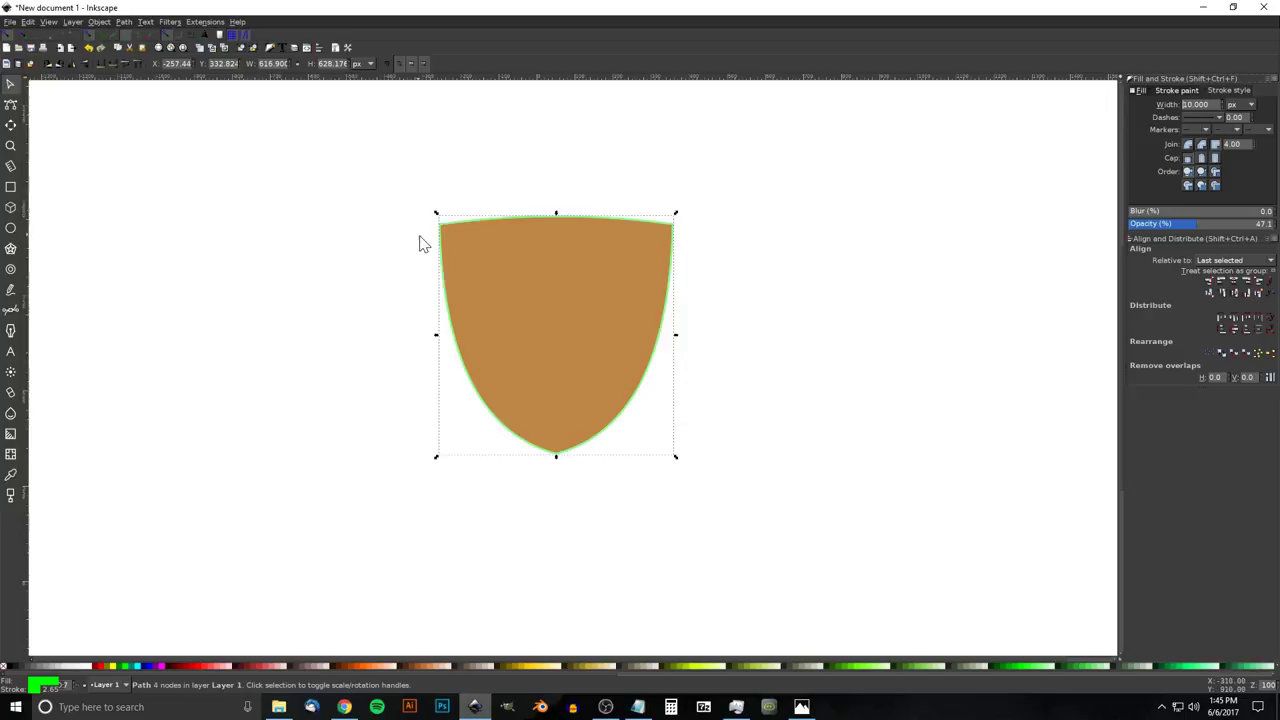
Try a stroke width of 20 px on the green shield and settle on 25 px
{"action": "scroll", "coordinate": [434, 240], "scroll_direction": "up", "scroll_amount": 3}
{"action": "scroll", "coordinate": [460, 230], "scroll_direction": "down", "scroll_amount": 2}
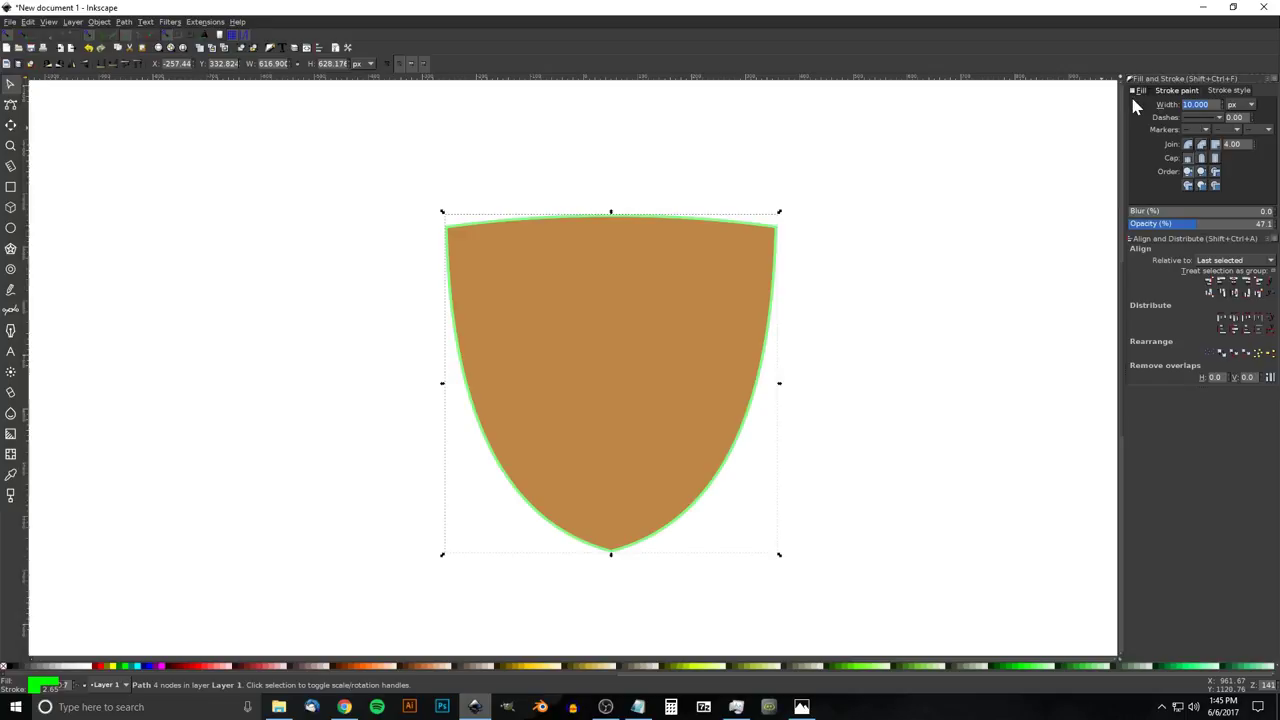
{"action": "type", "text": "20"}
{"action": "key", "text": "Return"}
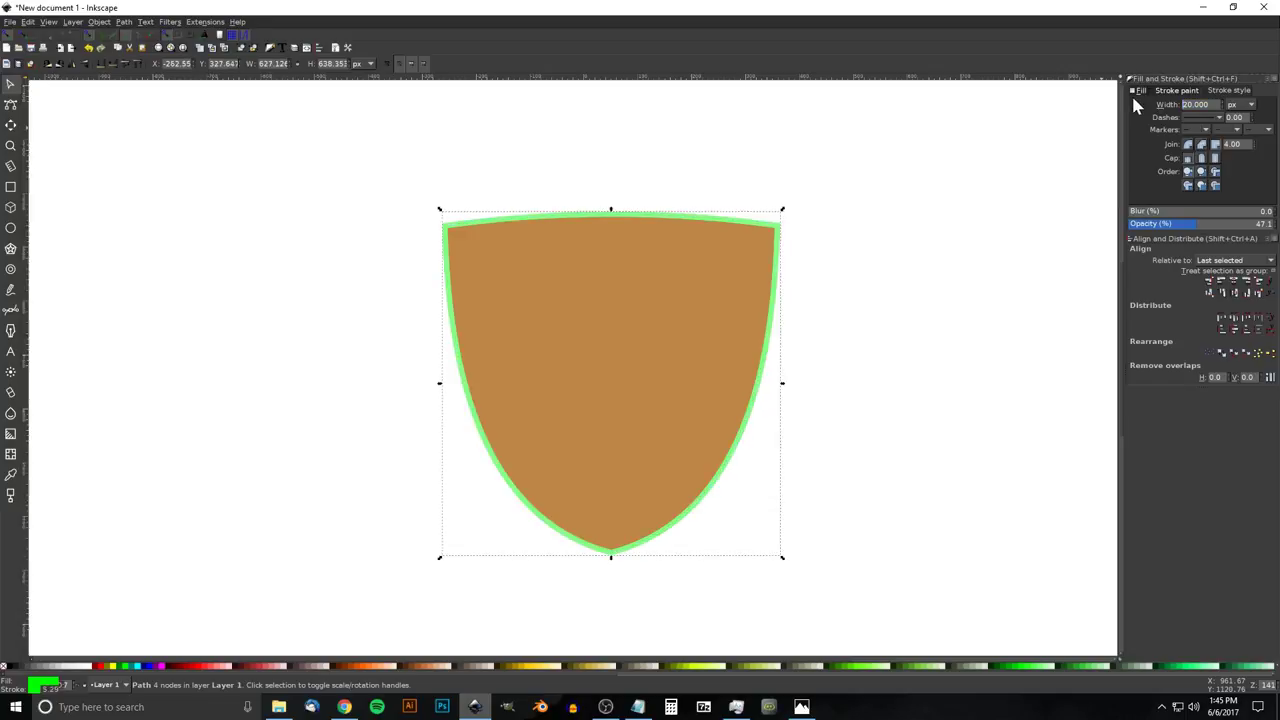
{"action": "scroll", "coordinate": [757, 330], "scroll_direction": "down", "scroll_amount": 1}
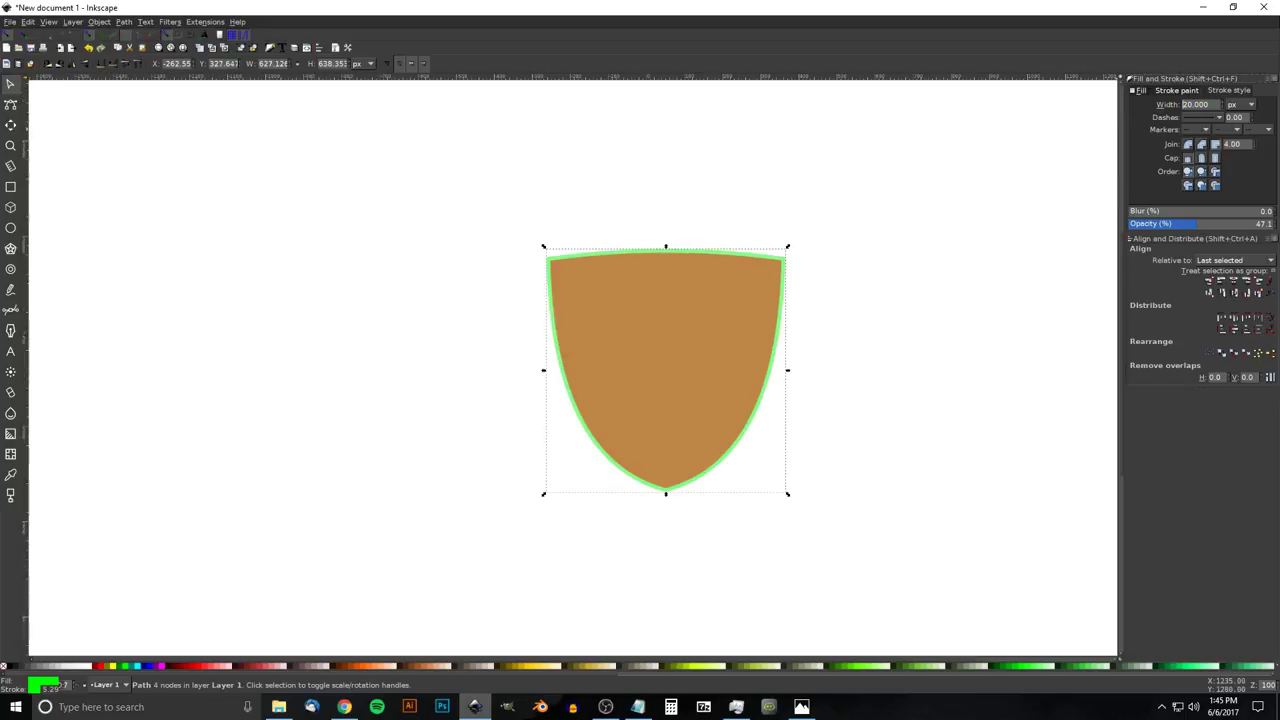
{"action": "type", "text": "25"}
{"action": "key", "text": "Return"}
Turn the stroked green shield into one solid enlarged shape using Stroke to Path, Break Apart and Union
{"action": "left_click_drag", "start_coordinate": [790, 240], "coordinate": [674, 226]}
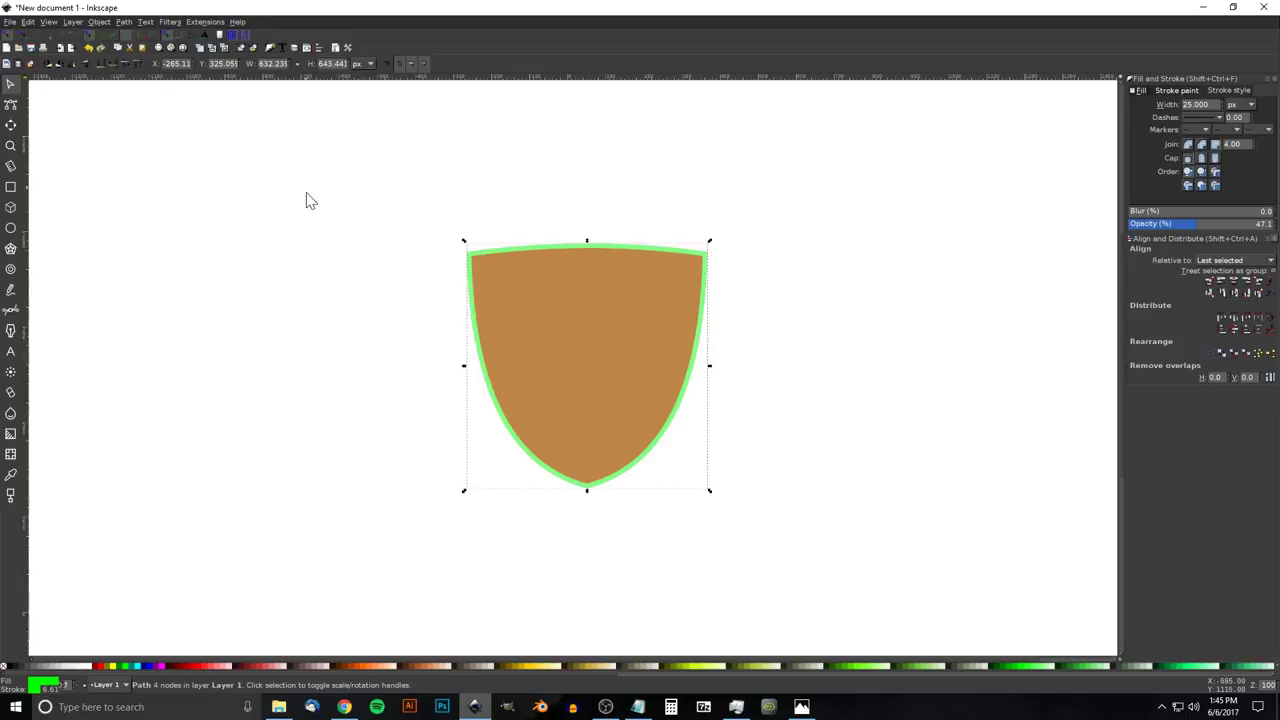
{"action": "left_click", "coordinate": [124, 22]}
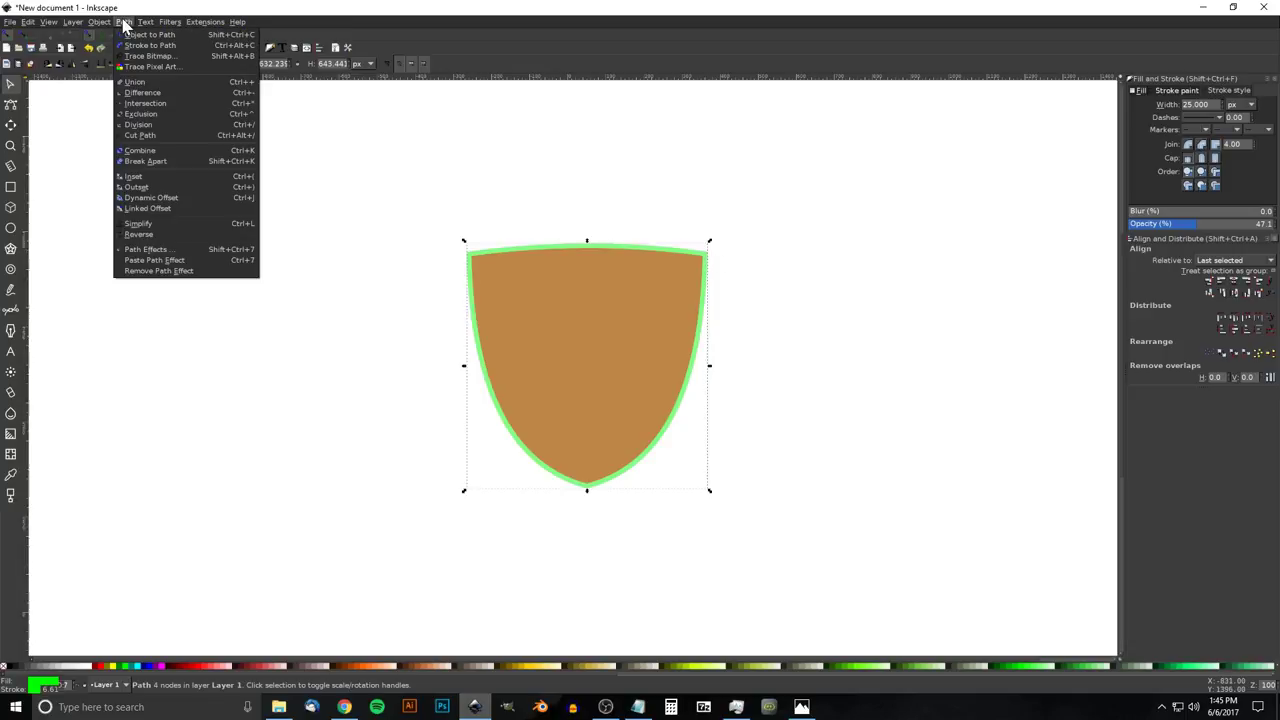
{"action": "left_click", "coordinate": [140, 45]}
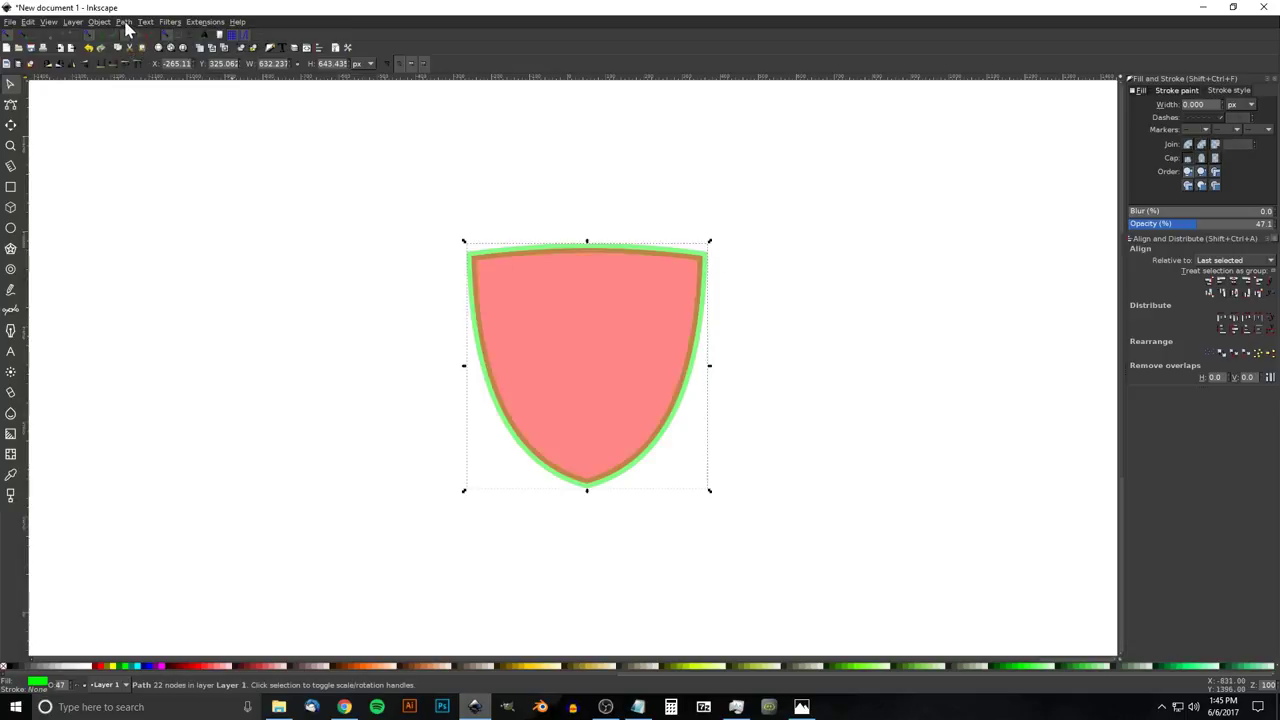
{"action": "left_click", "coordinate": [124, 22]}
{"action": "left_click", "coordinate": [134, 164]}
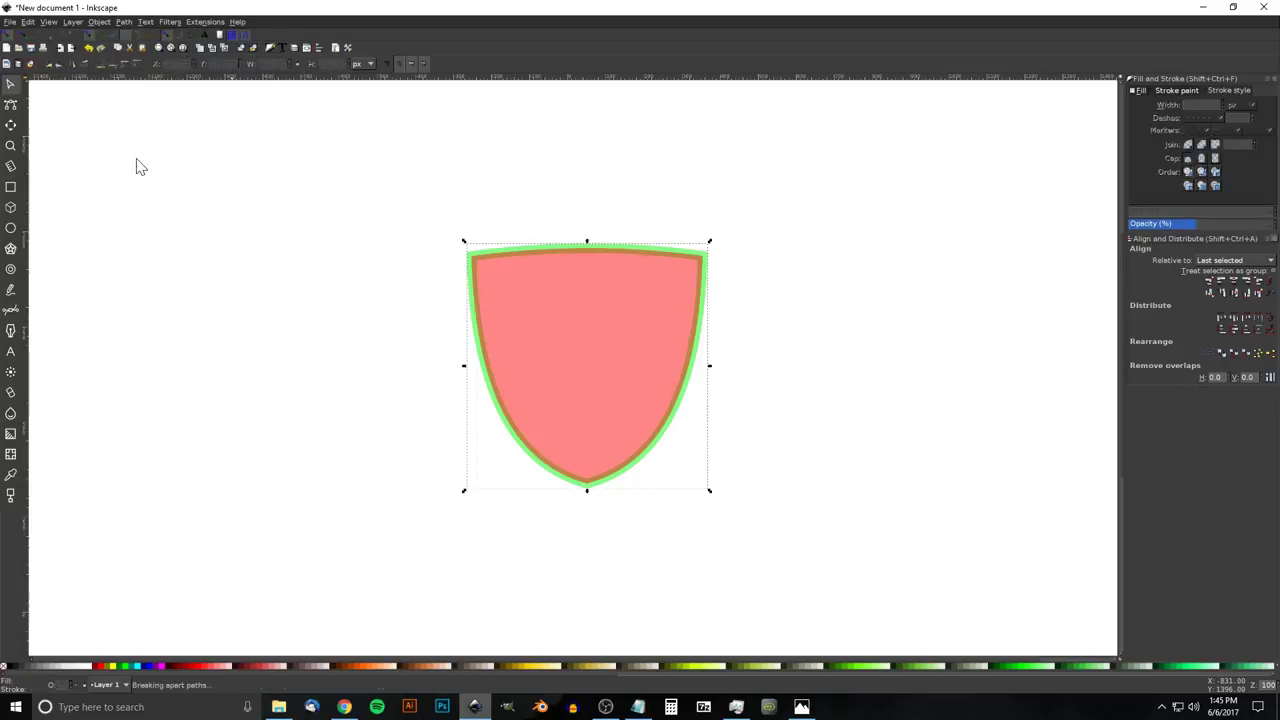
{"action": "left_click", "coordinate": [124, 22]}
{"action": "left_click", "coordinate": [134, 88]}
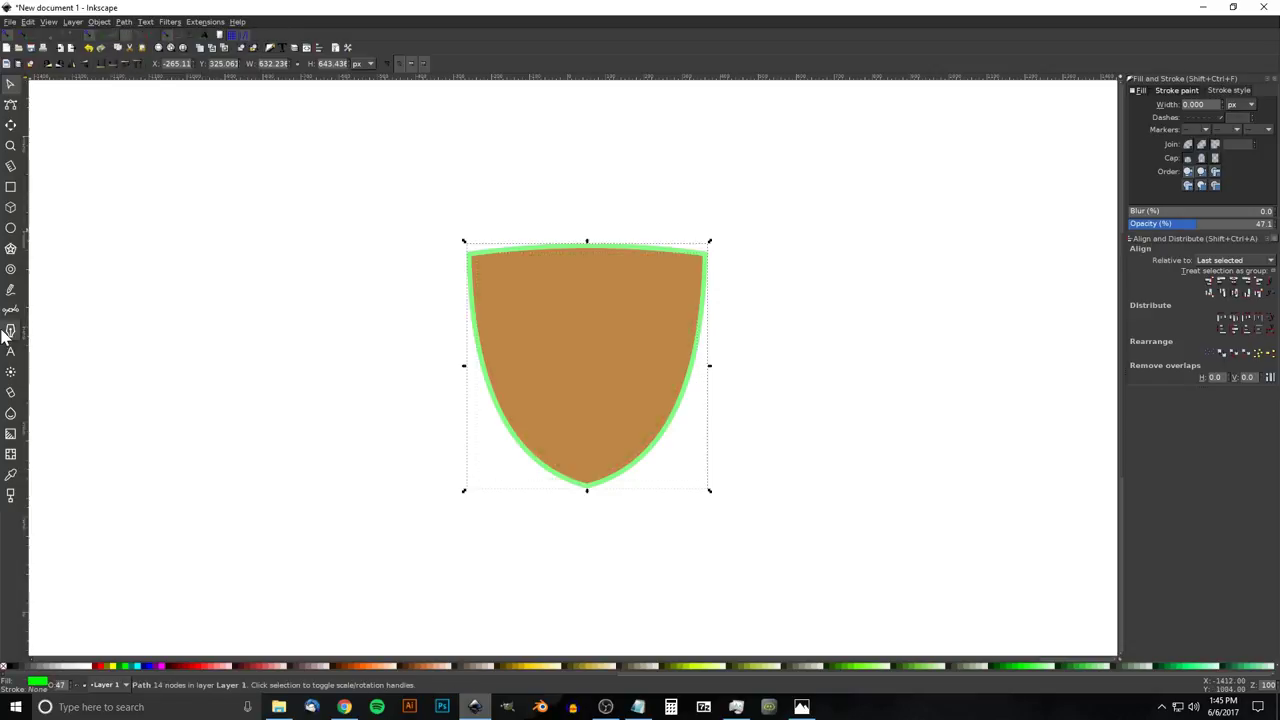
Duplicate the smaller red shield and keep the copy on top of the stack
{"action": "left_click", "coordinate": [614, 272]}
{"action": "left_click", "coordinate": [629, 263], "text": "alt"}
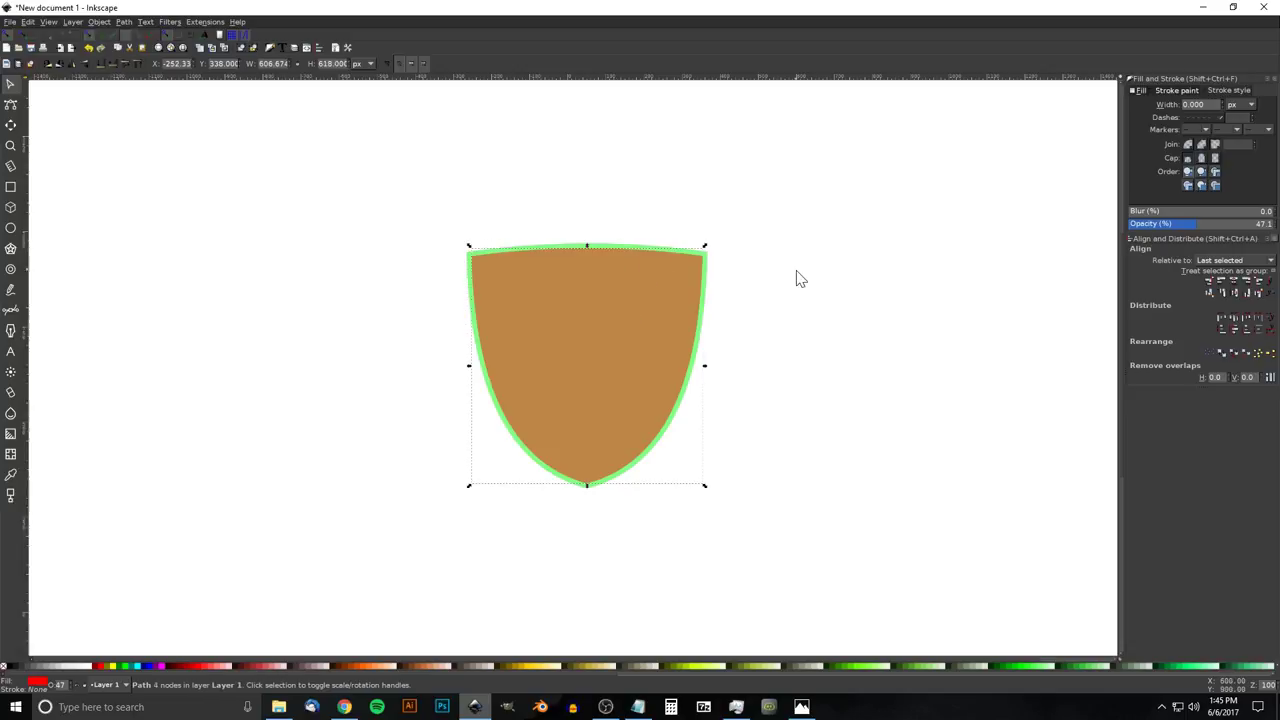
{"action": "key", "text": "Page_Up"}
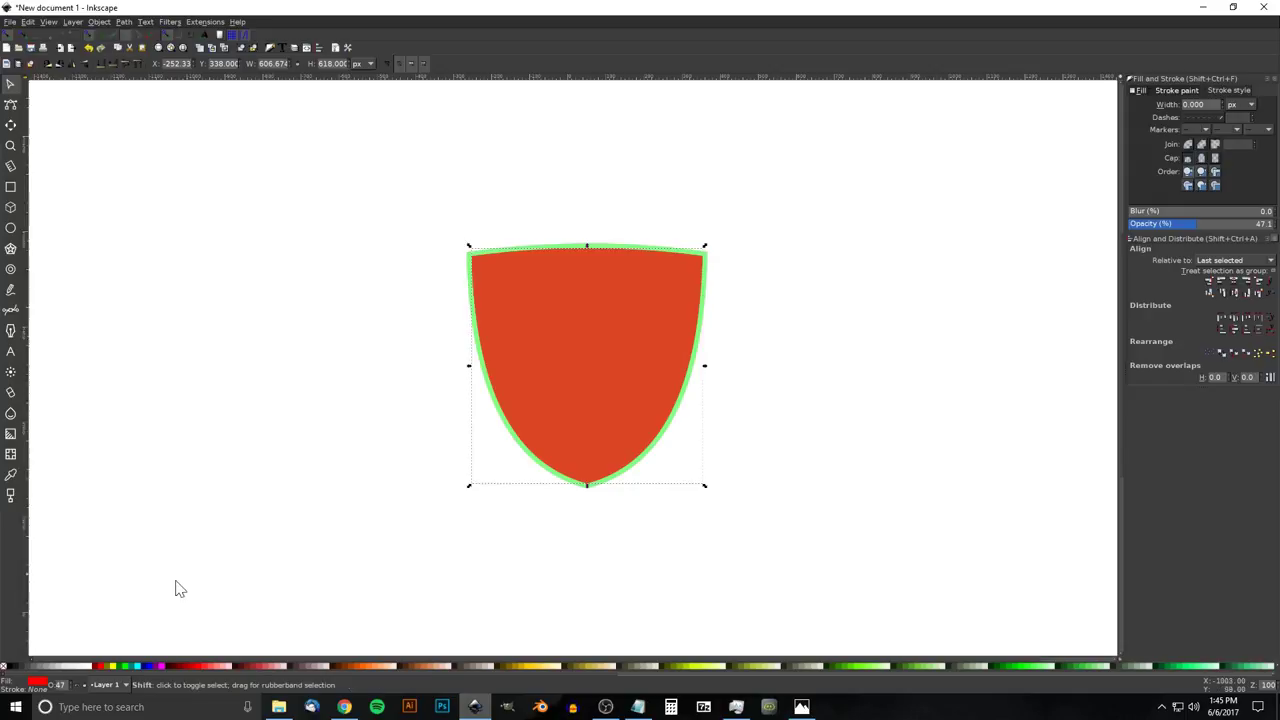
Give the red copy a 50 px red stroke and send it behind the other shield shapes
{"action": "left_click", "coordinate": [101, 667], "text": "shift"}
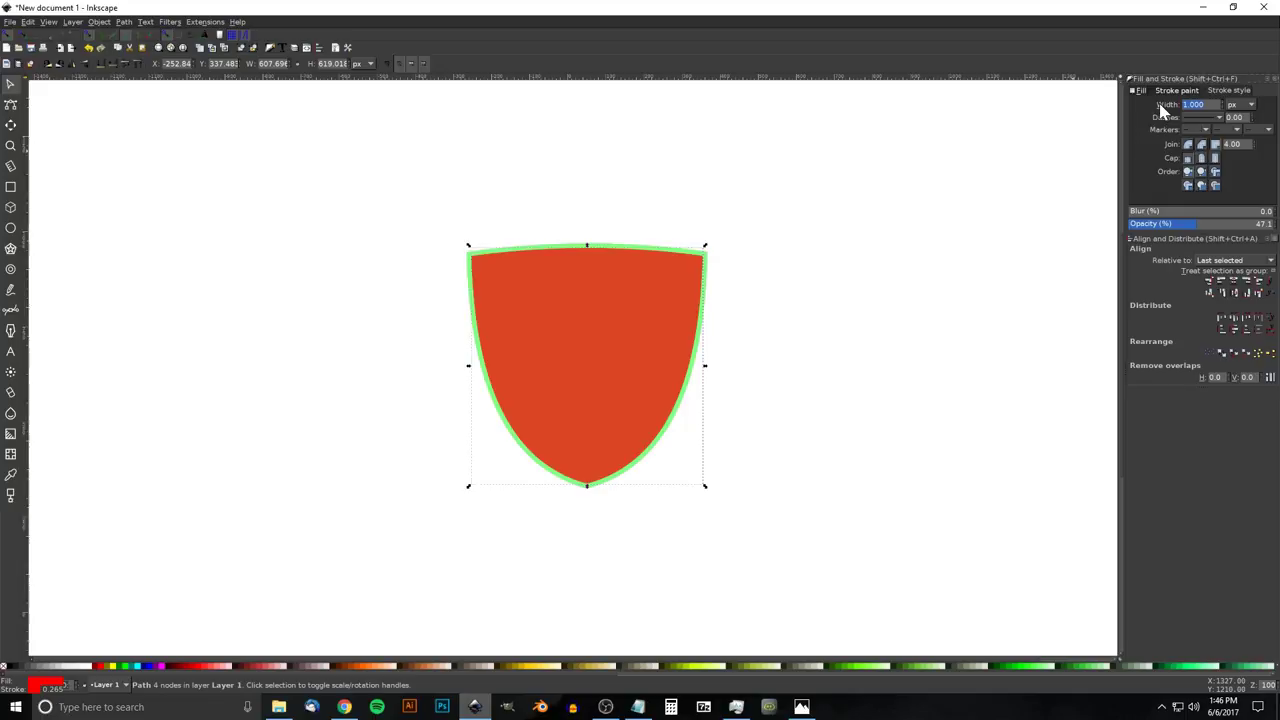
{"action": "key", "text": "Return"}
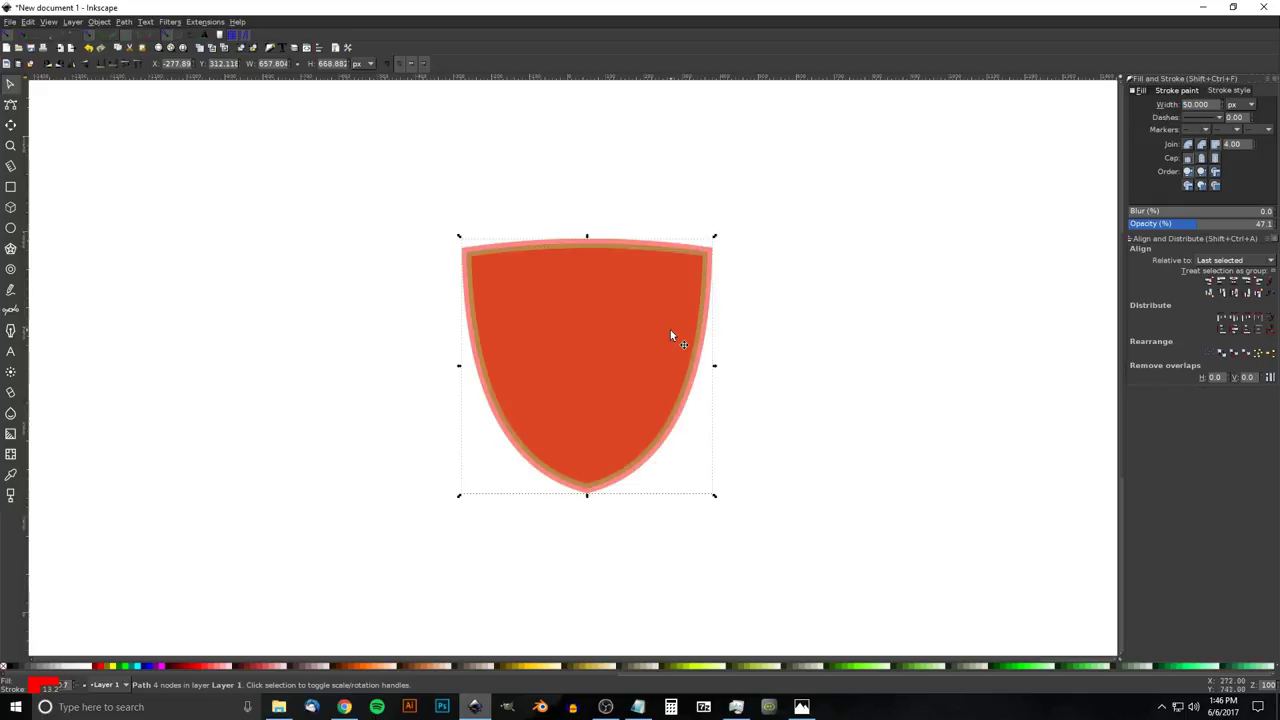
{"action": "left_click", "coordinate": [101, 70]}
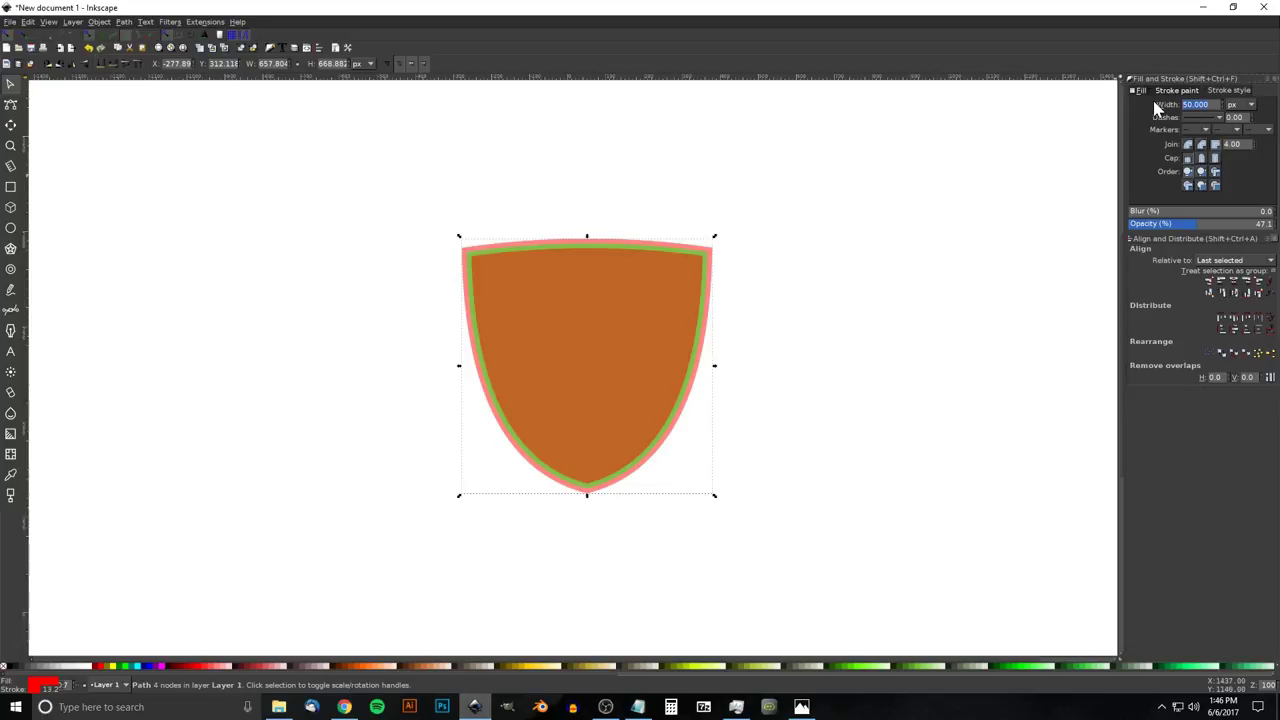
Try stroke widths of 75 px and 60 px on the red copy and settle on 50 px
{"action": "key", "text": "Return"}
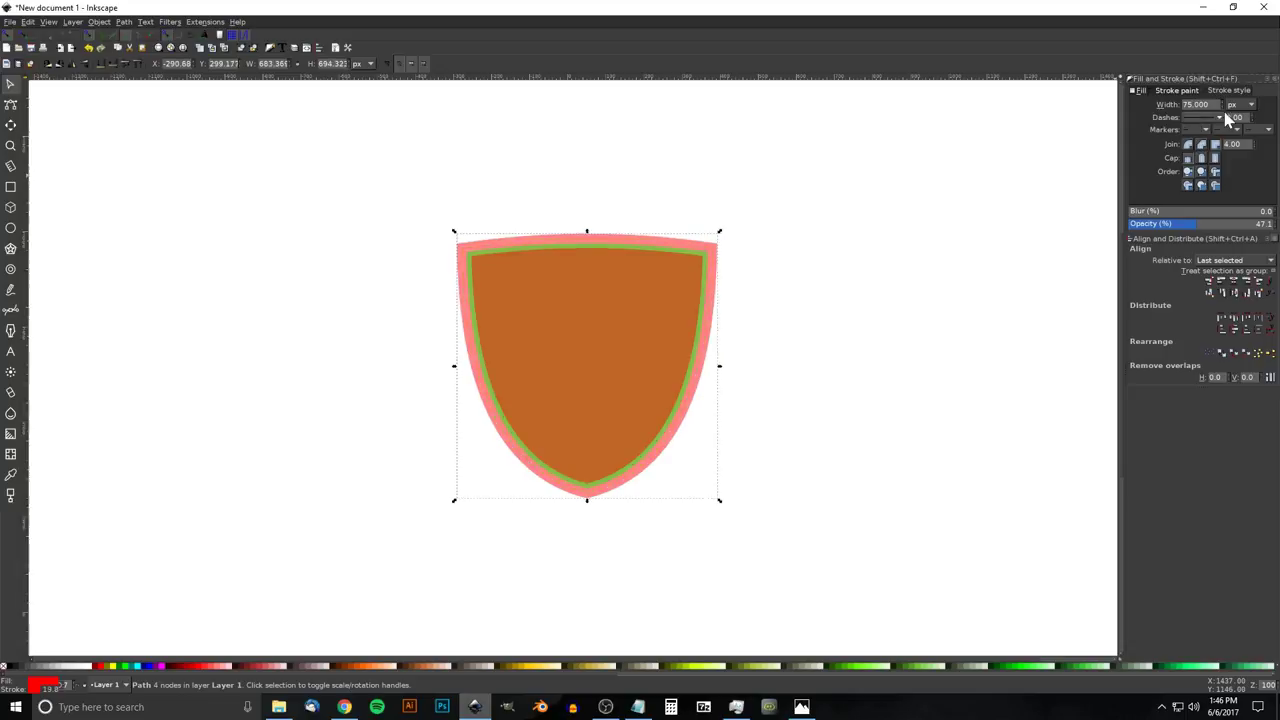
{"action": "type", "text": "60"}
{"action": "key", "text": "Return"}
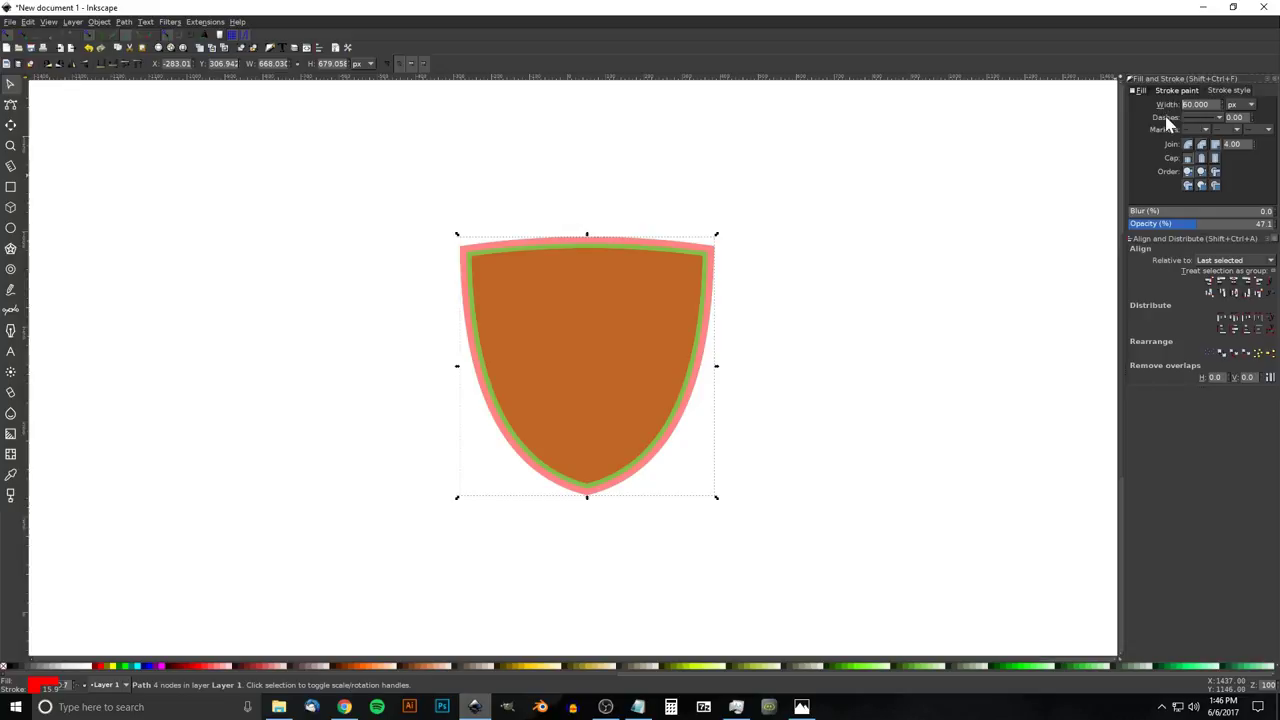
{"action": "type", "text": "50"}
{"action": "key", "text": "Return"}
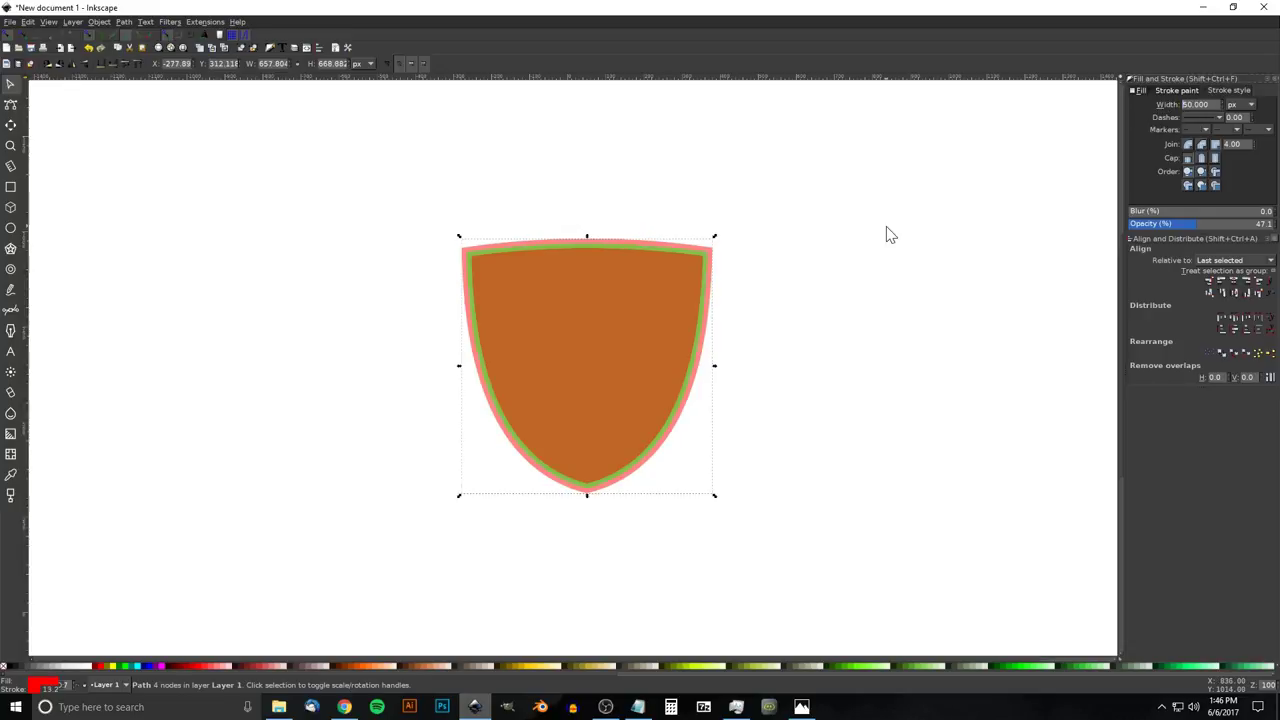
Turn the 50 px stroked red copy into one solid enlarged shape using Stroke to Path, Break Apart and Union
{"action": "left_click", "coordinate": [124, 22]}
{"action": "left_click", "coordinate": [135, 48]}
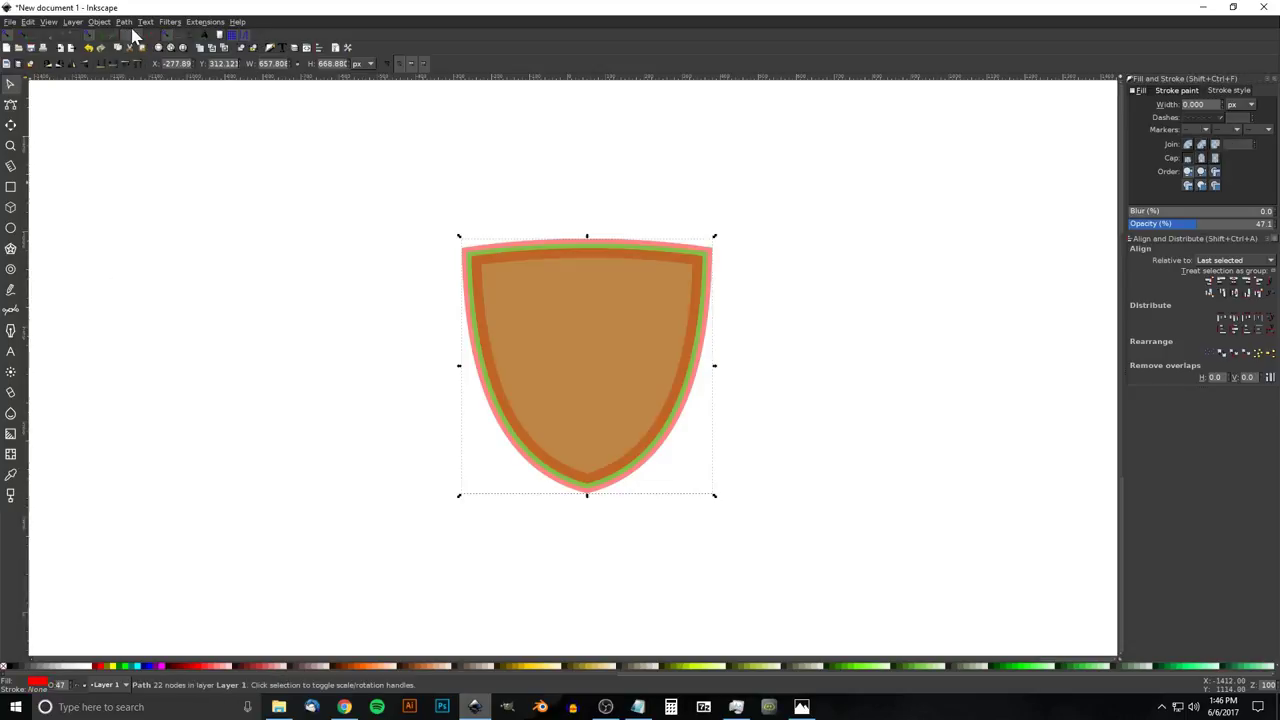
{"action": "left_click", "coordinate": [124, 22]}
{"action": "left_click", "coordinate": [167, 180]}
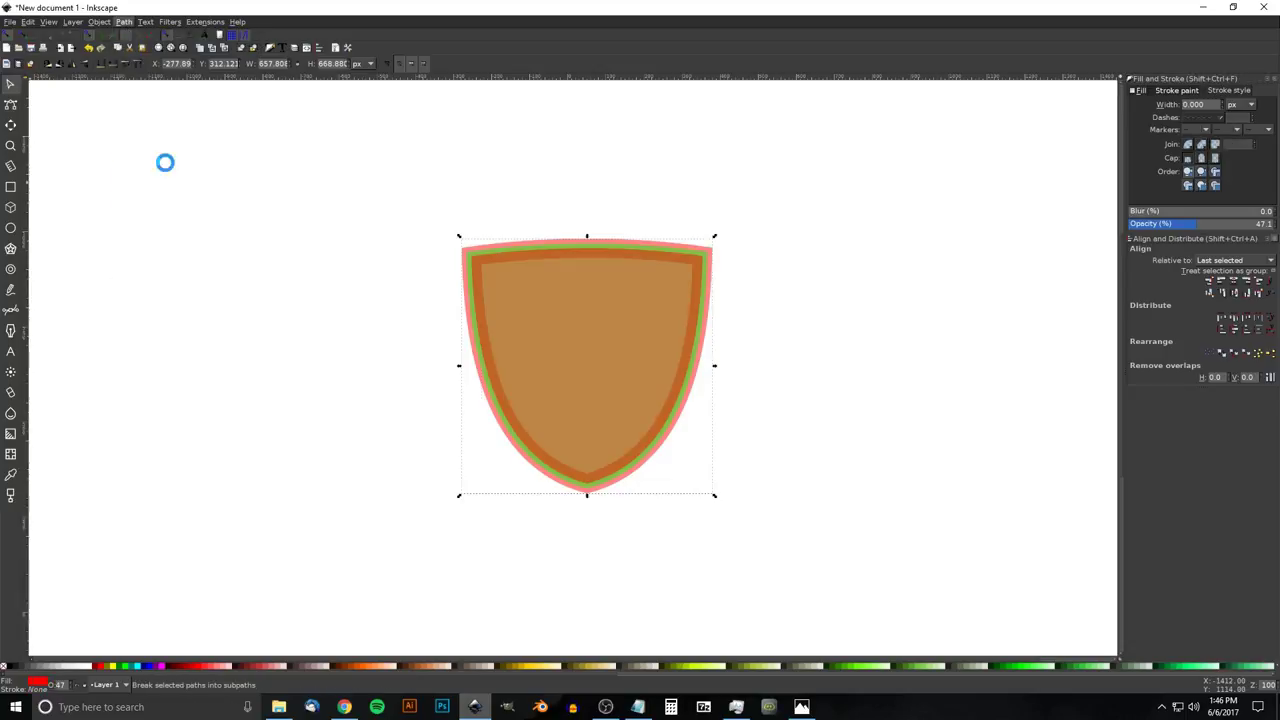
{"action": "left_click", "coordinate": [123, 22]}
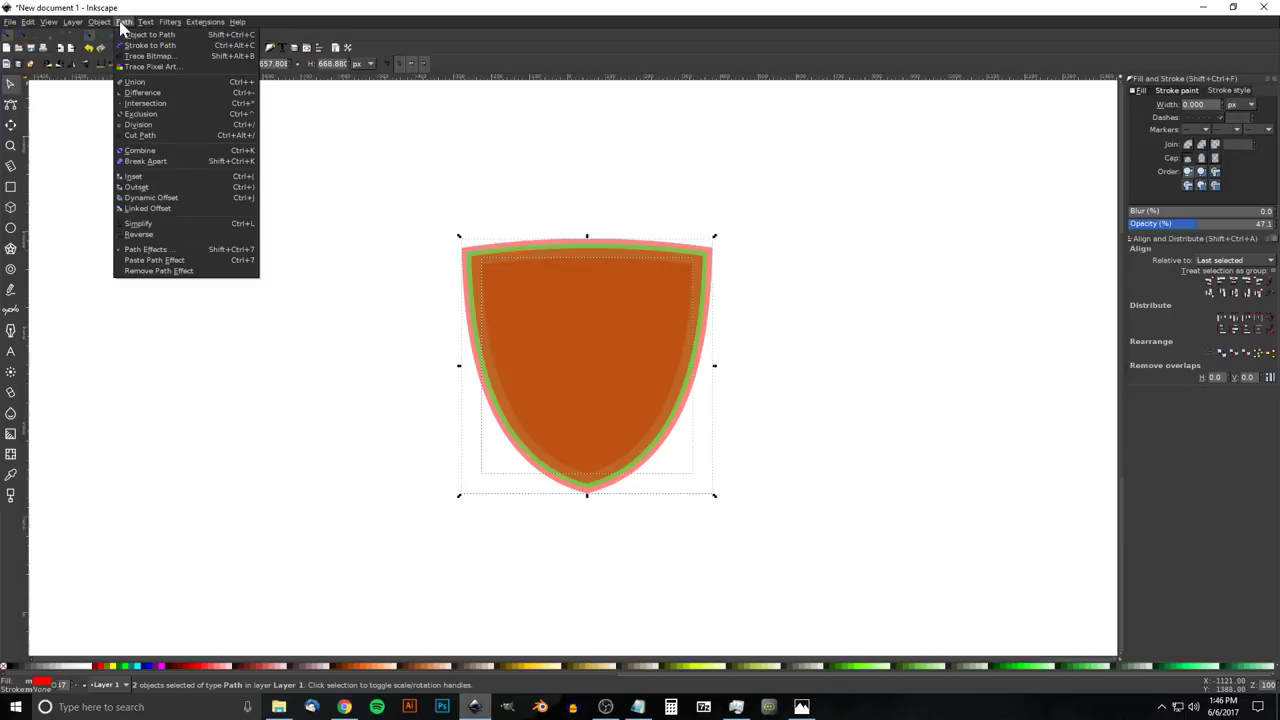
{"action": "left_click", "coordinate": [135, 82]}
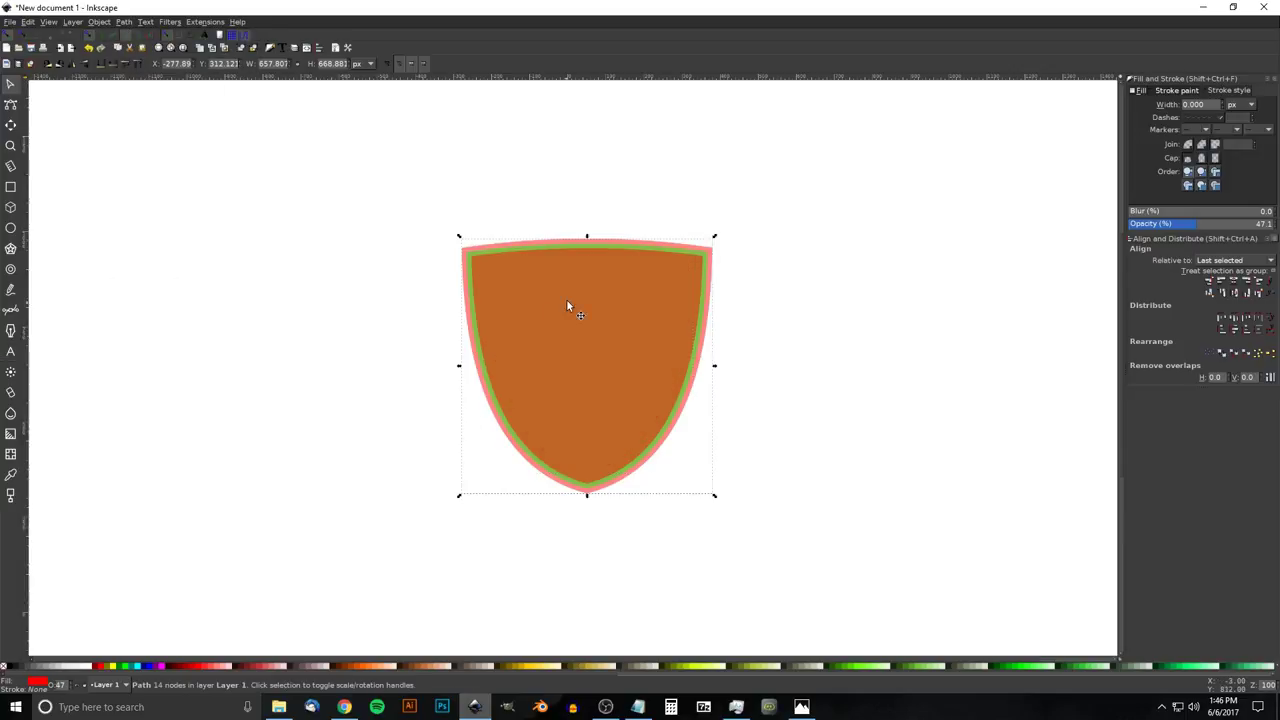
Duplicate the smallest red shield and give the copy a lime green fill and stroke
{"action": "left_click", "coordinate": [630, 277]}
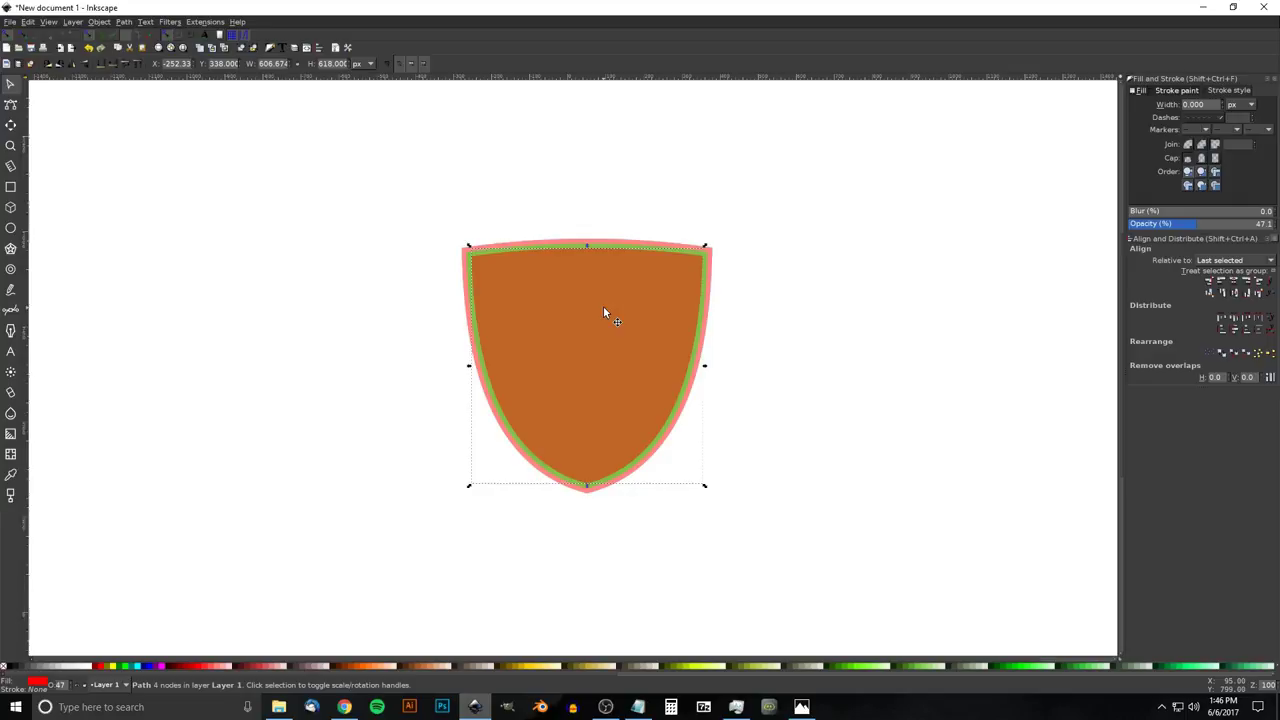
{"action": "left_click", "coordinate": [127, 666]}
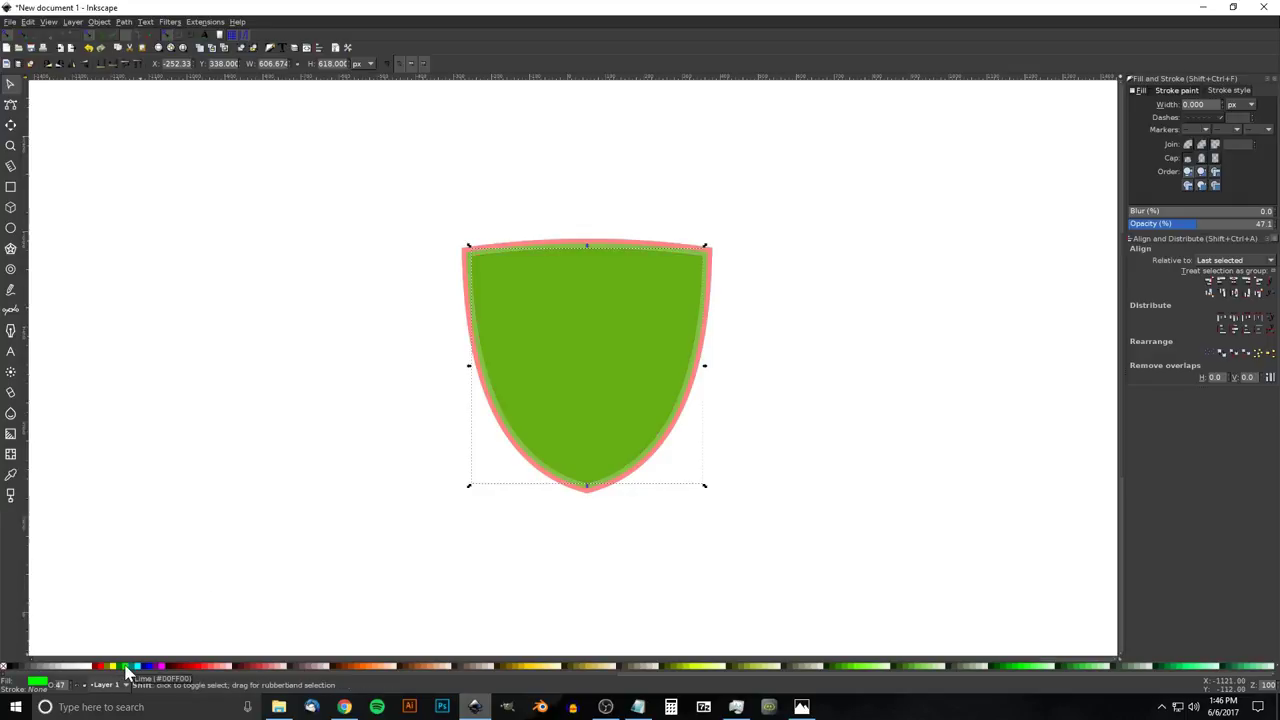
{"action": "left_click", "coordinate": [127, 668], "text": "shift"}
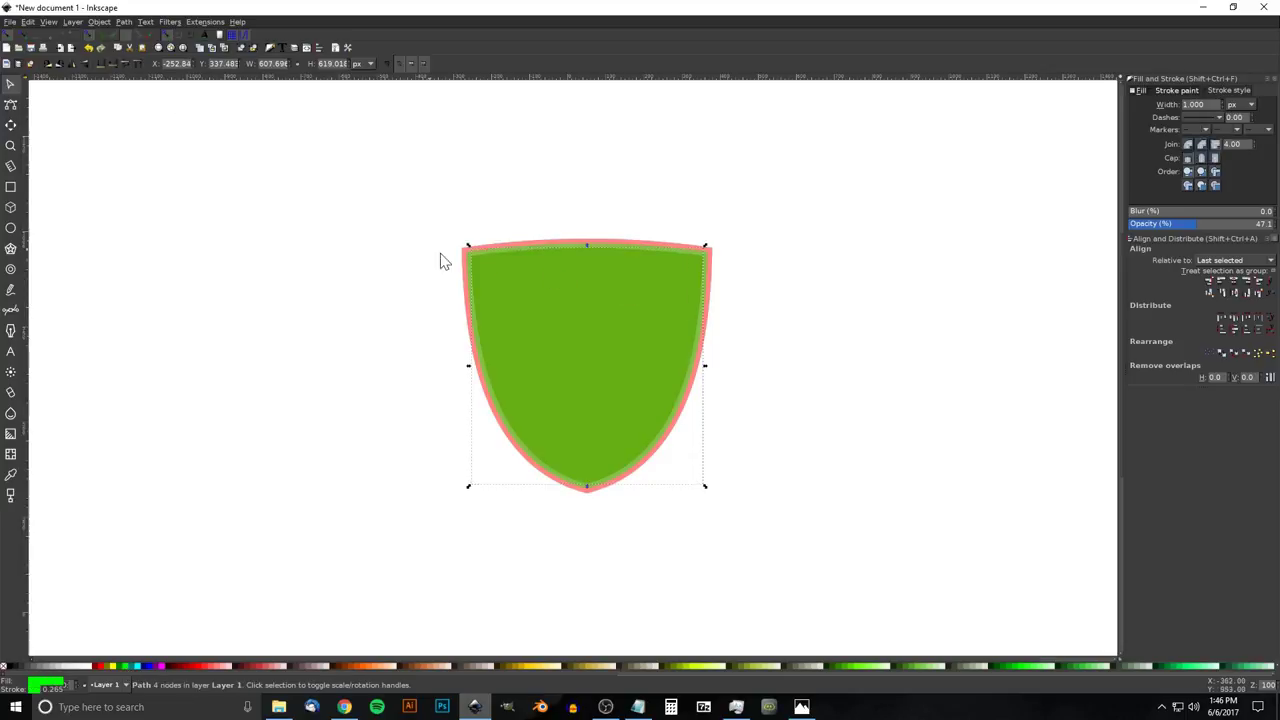
Set the green copy's stroke width to 75 px and send it behind the other shield shapes
{"action": "left_click", "coordinate": [1195, 104]}
{"action": "type", "text": "75"}
{"action": "key", "text": "Return"}
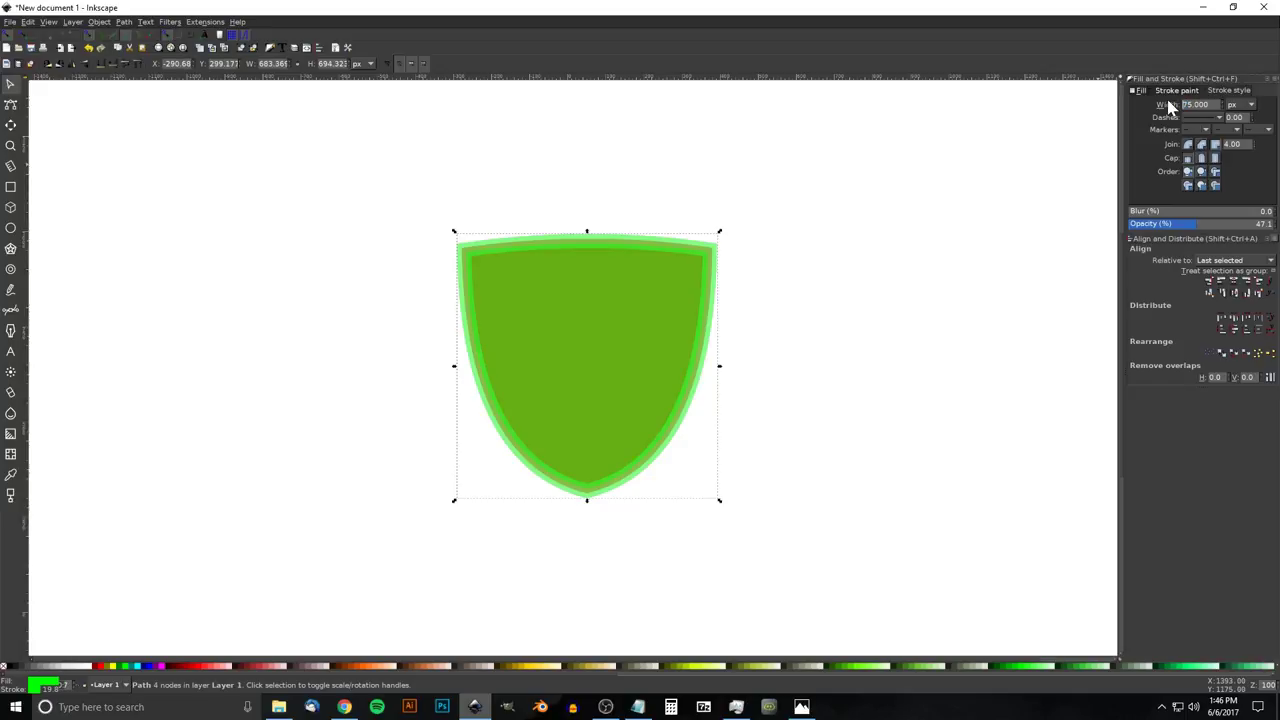
{"action": "left_click", "coordinate": [95, 48]}
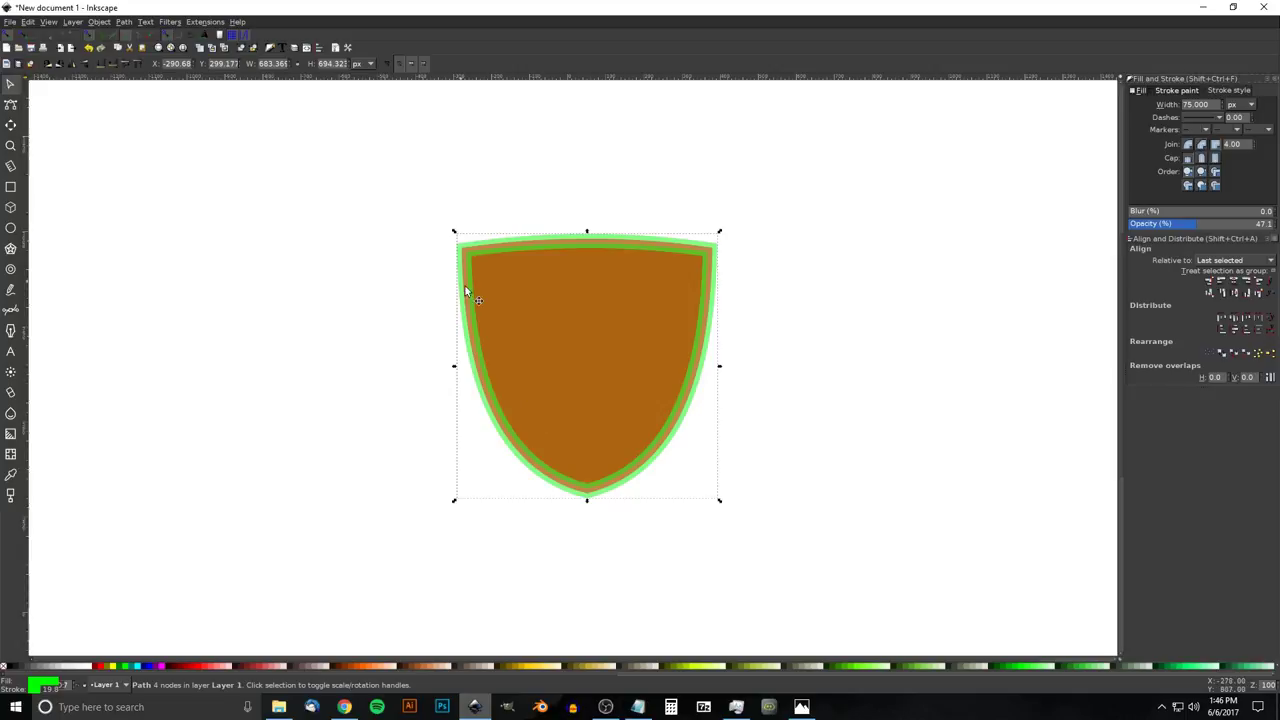
Check the border against the reference image in Photos, return to Inkscape and set the green copy's stroke width to 100 px
{"action": "left_click", "coordinate": [801, 707]}
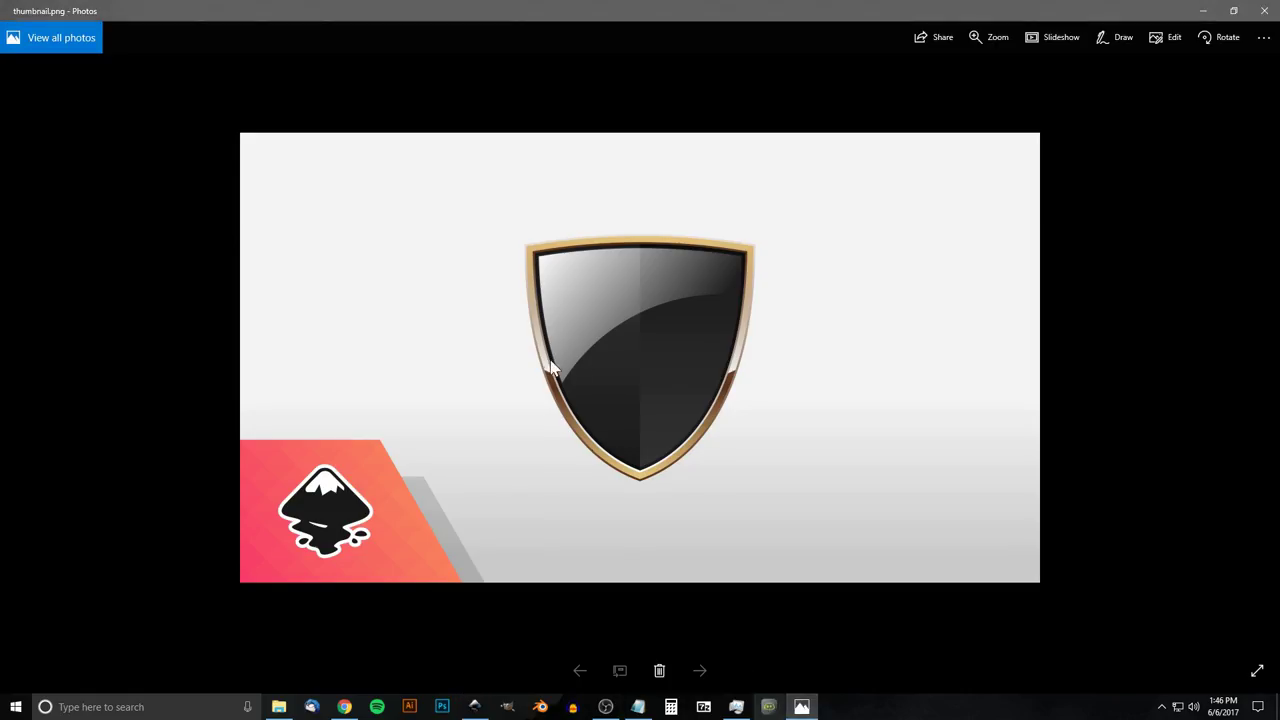
{"action": "left_click", "coordinate": [474, 707]}
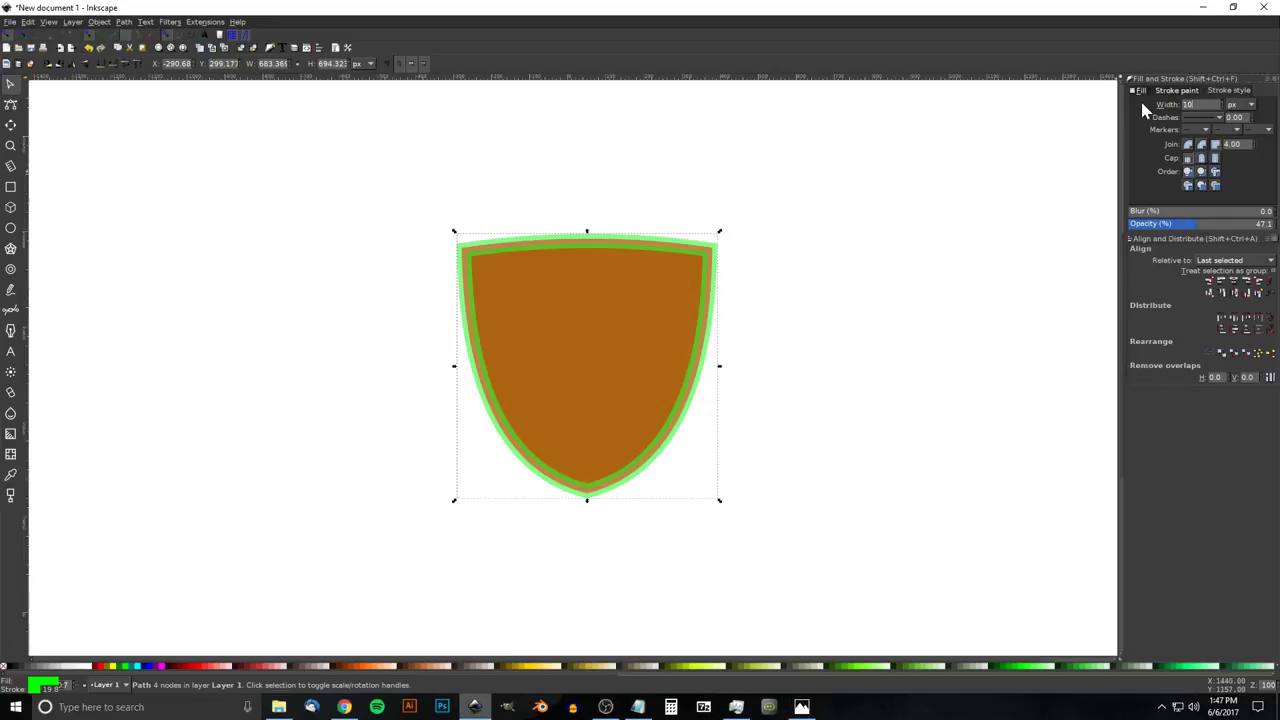
{"action": "type", "text": "100"}
{"action": "key", "text": "Return"}
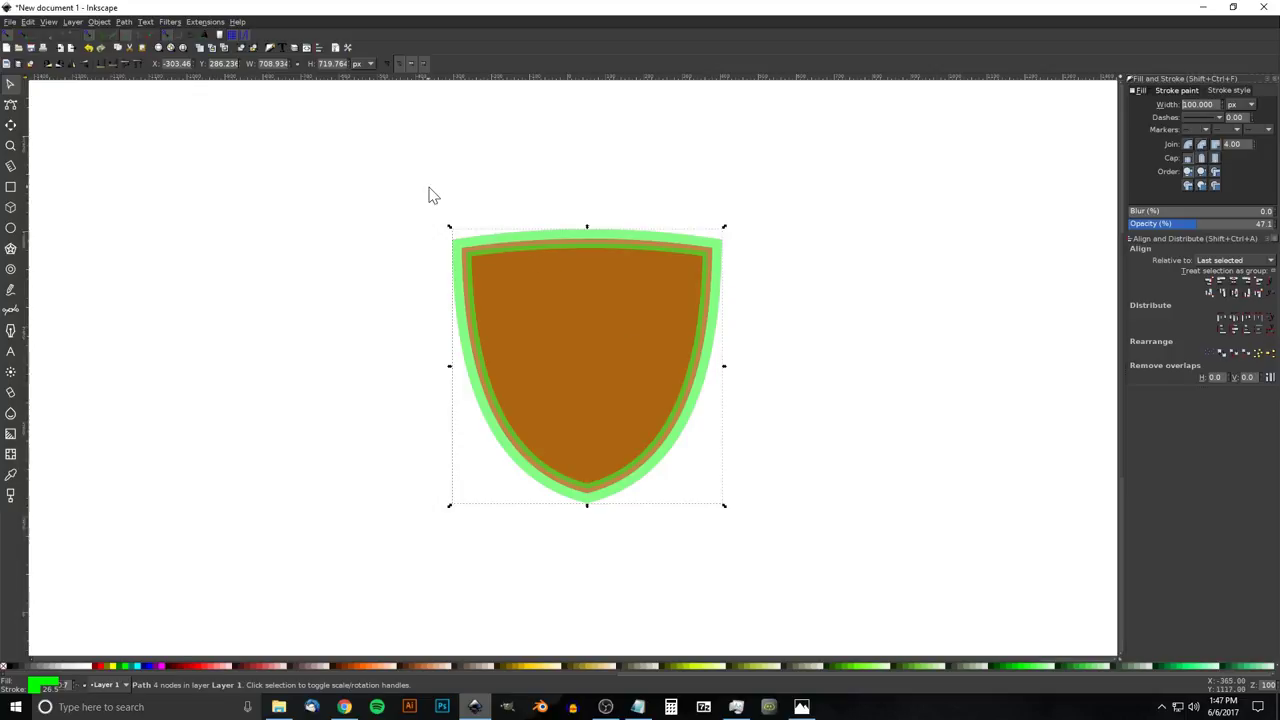
Convert the green copy's 100 px stroke to a path and break it apart into separate pieces
{"action": "left_click", "coordinate": [123, 21]}
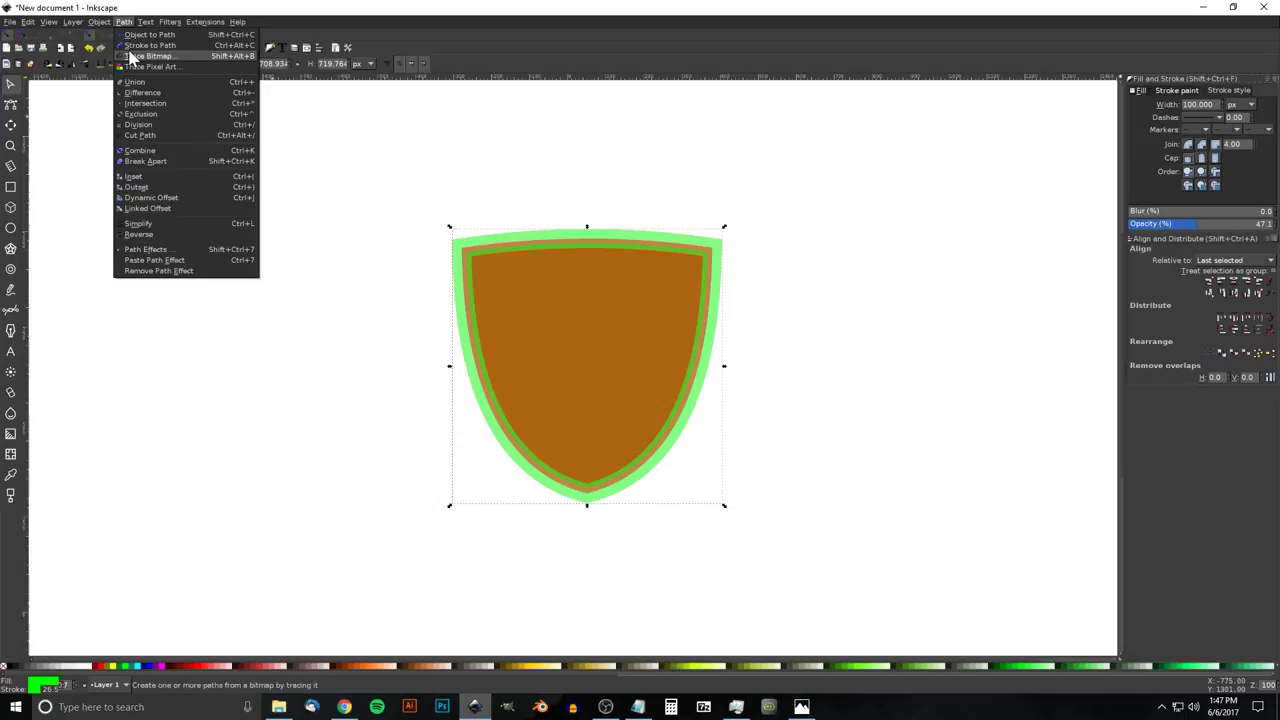
{"action": "left_click", "coordinate": [133, 50]}
{"action": "left_click", "coordinate": [123, 21]}
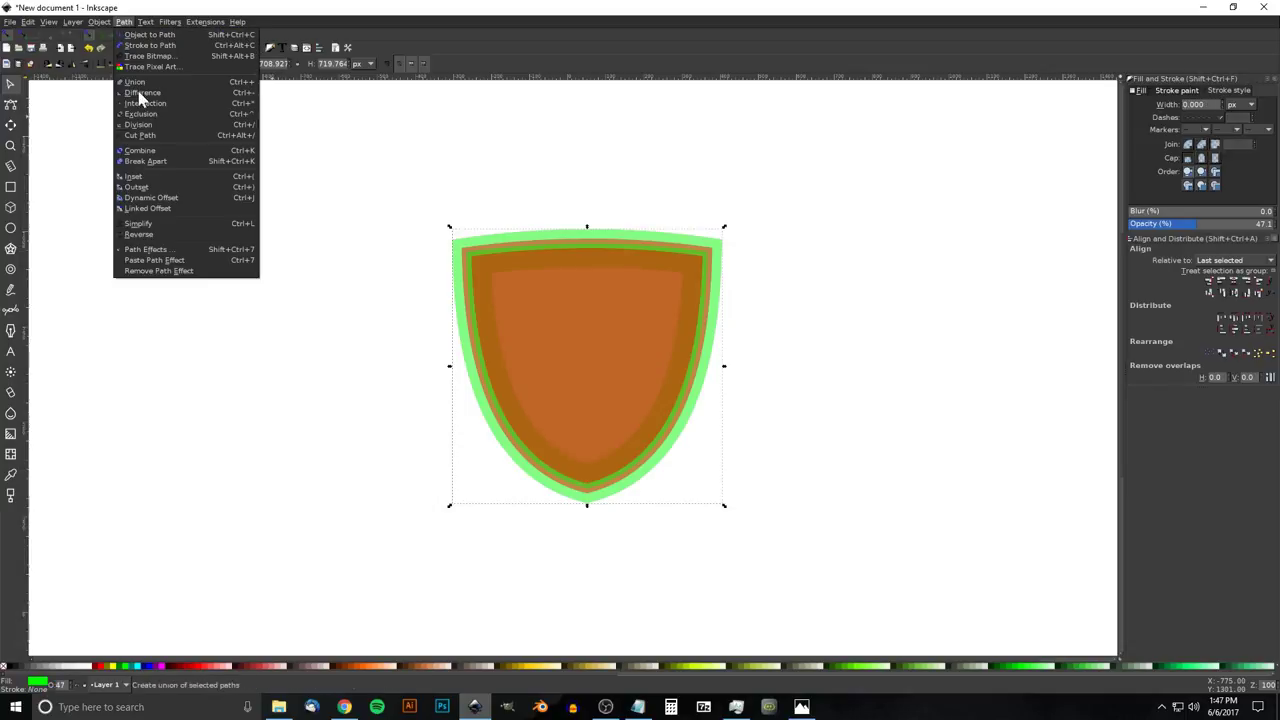
{"action": "left_click", "coordinate": [152, 161]}
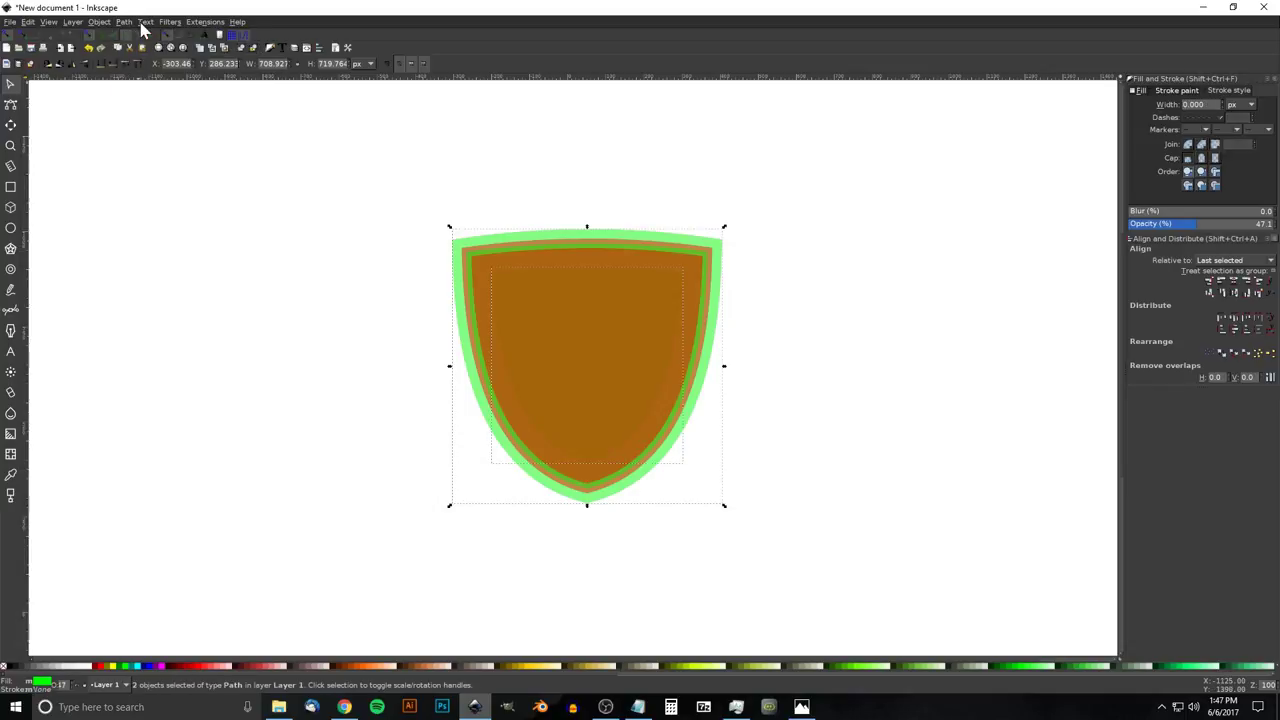
Try Difference on the two green pieces and undo moving the resulting path away from the shield
{"action": "left_click", "coordinate": [126, 22]}
{"action": "left_click", "coordinate": [135, 92]}
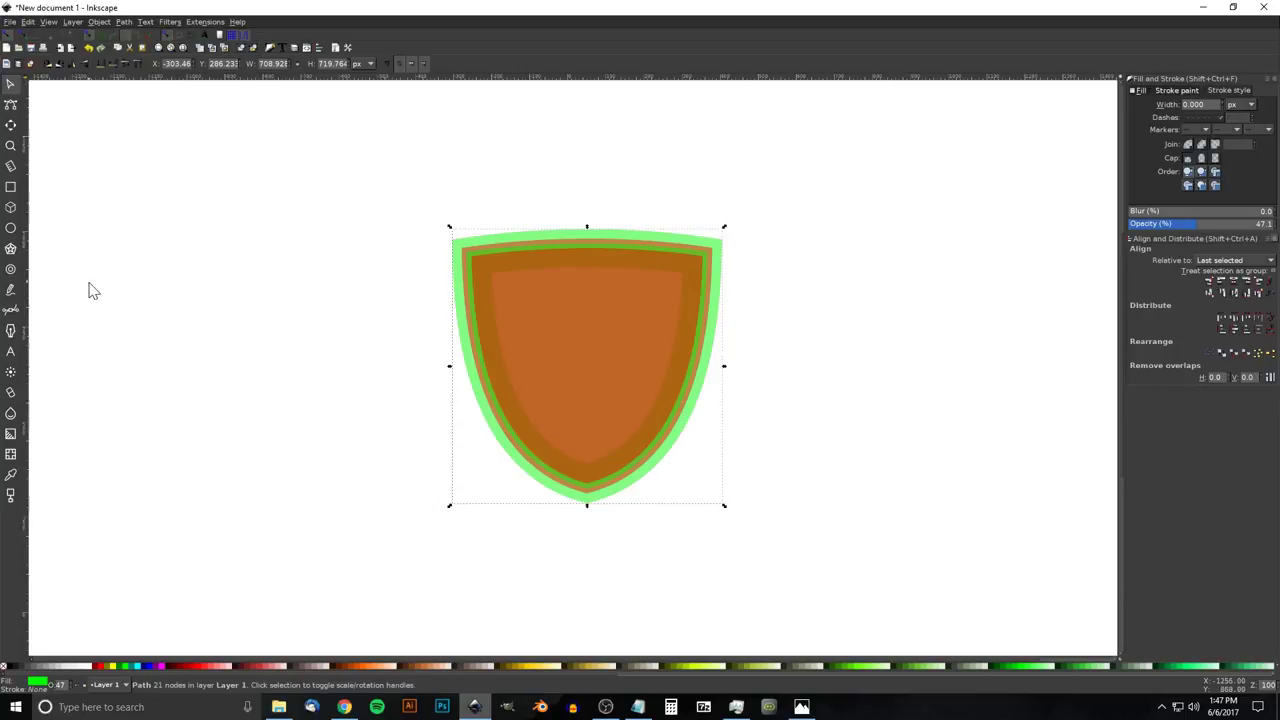
{"action": "left_click_drag", "start_coordinate": [460, 250], "coordinate": [360, 217]}
{"action": "key", "text": "ctrl+z"}
Break the green path apart again and union its pieces into one solid shield
{"action": "left_click", "coordinate": [123, 21]}
{"action": "left_click", "coordinate": [148, 172]}
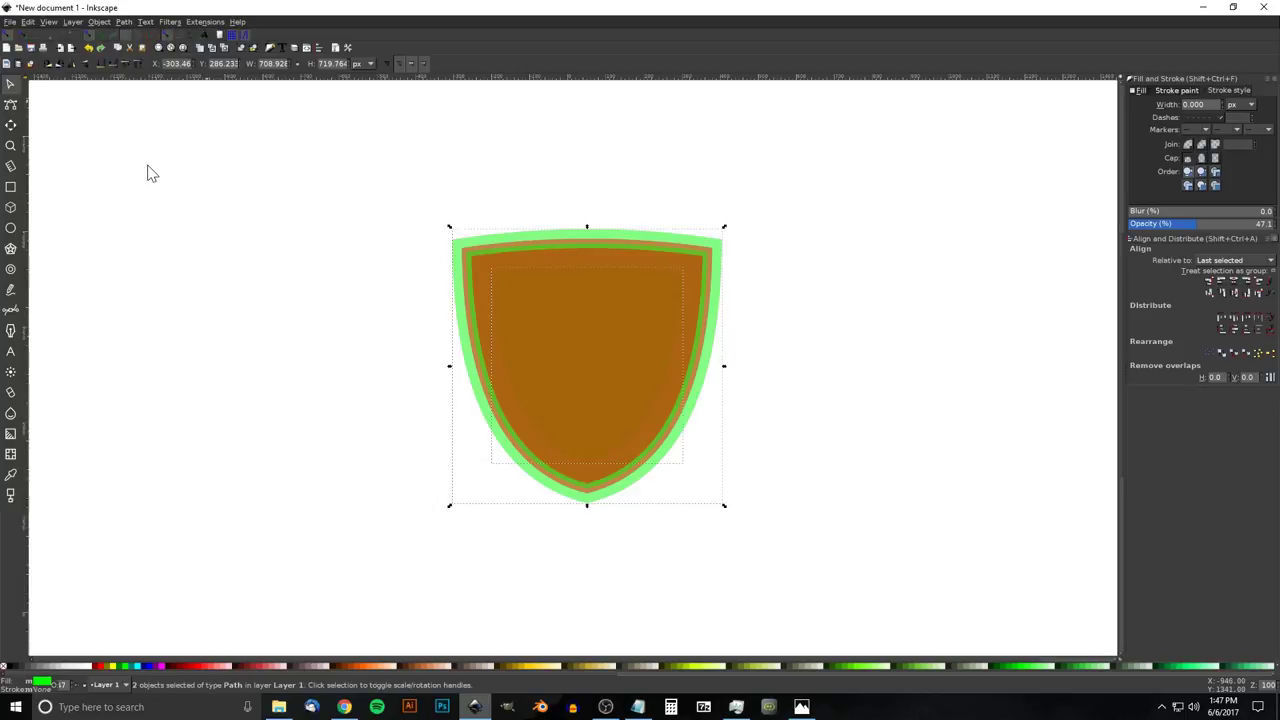
{"action": "left_click", "coordinate": [124, 21]}
{"action": "left_click", "coordinate": [143, 93]}
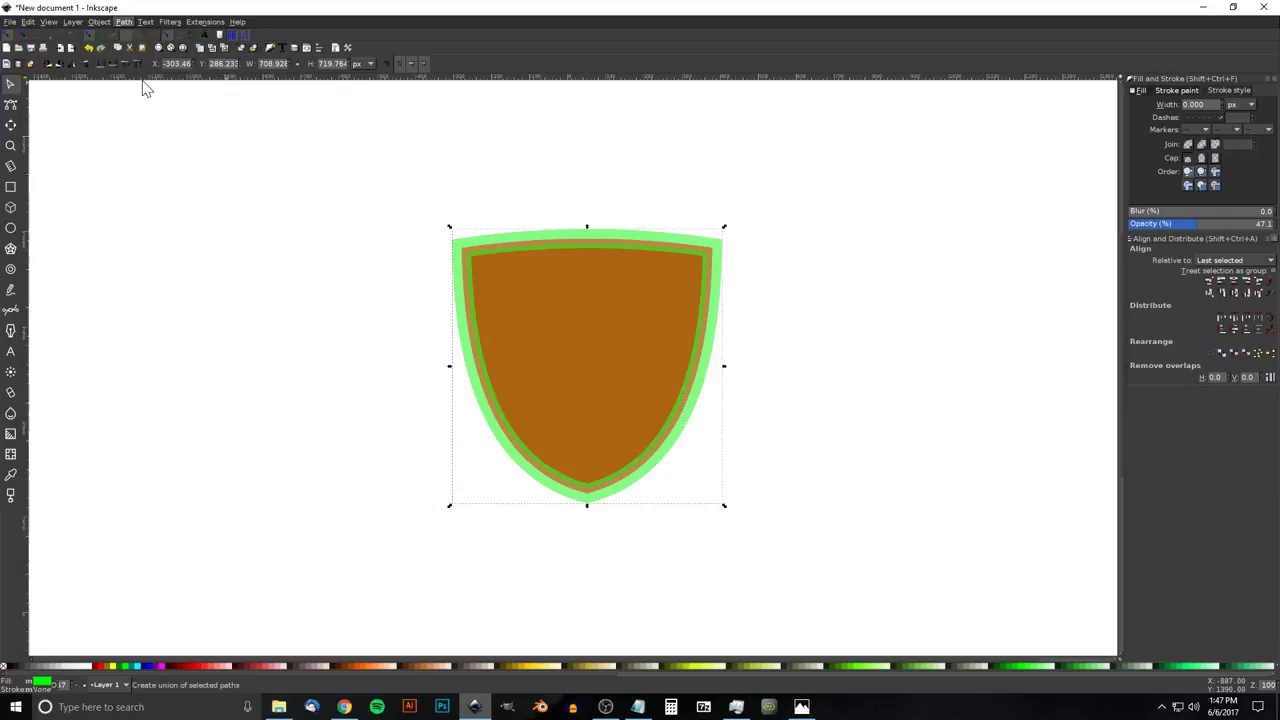
Duplicate the smallest red shield on top of the stack and add a red stroke to the copy
{"action": "left_click", "coordinate": [635, 277]}
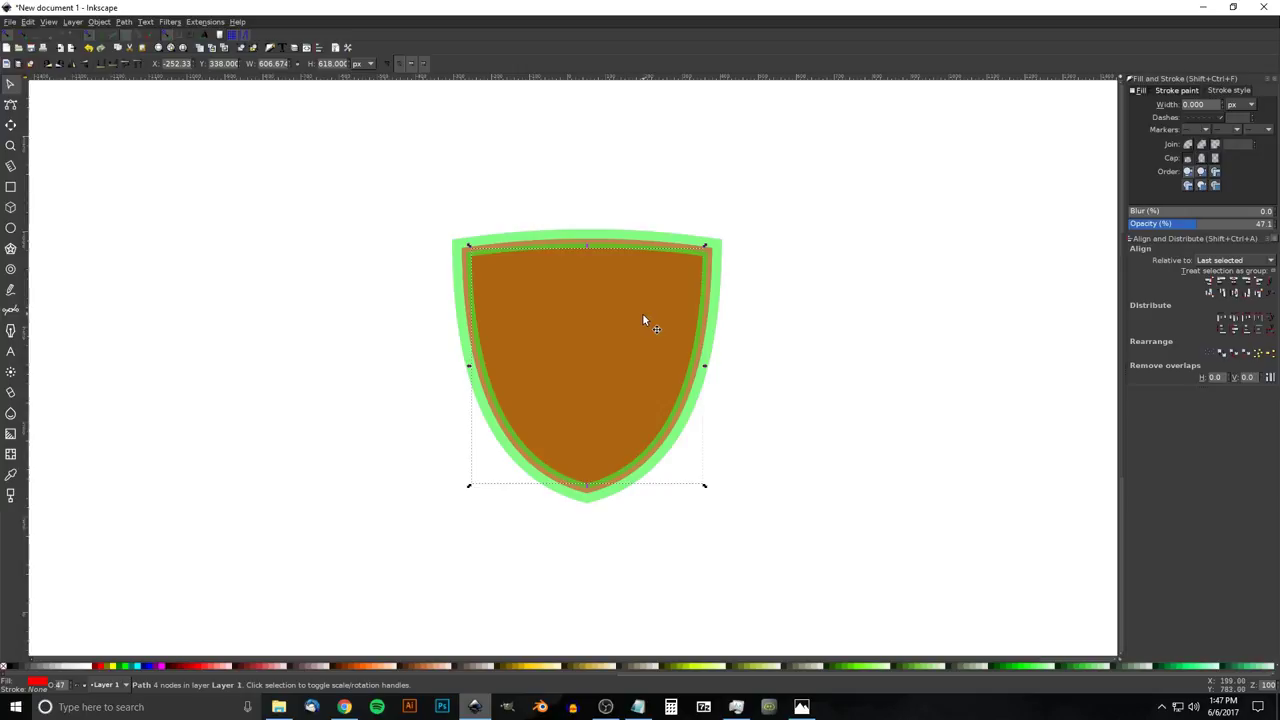
{"action": "key", "text": "Home"}
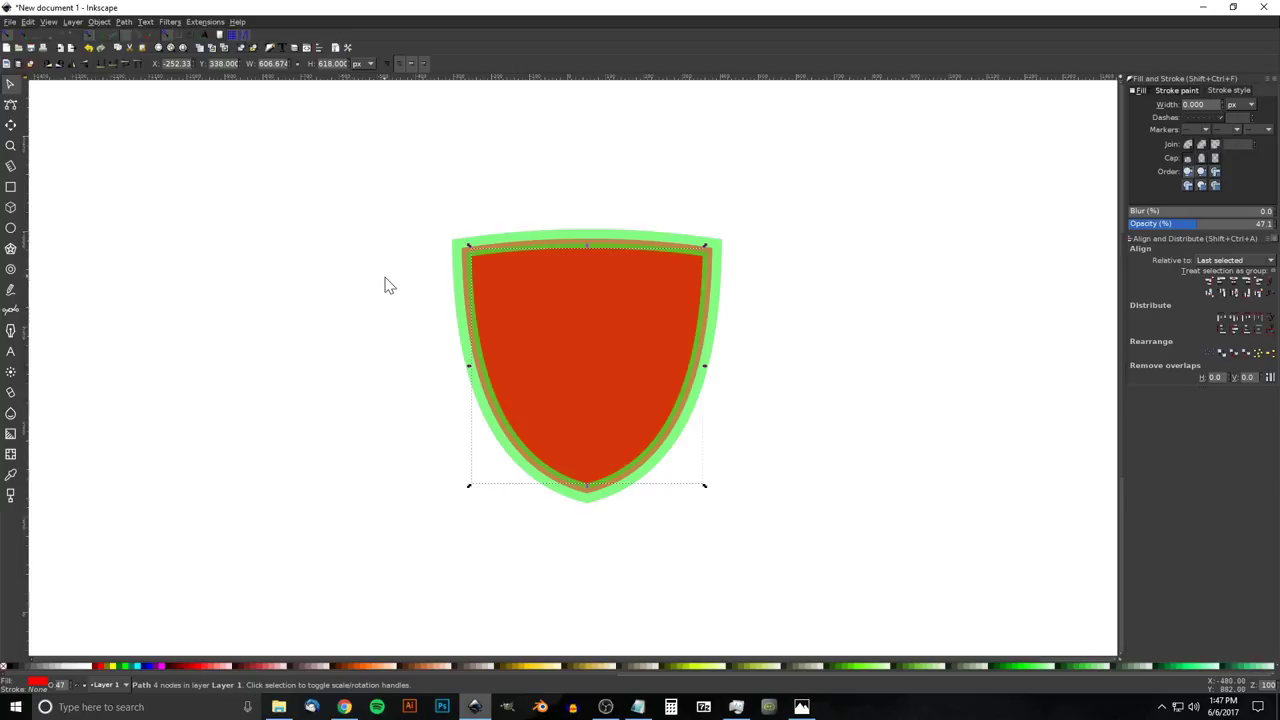
{"action": "left_click", "coordinate": [103, 668], "text": "shift"}
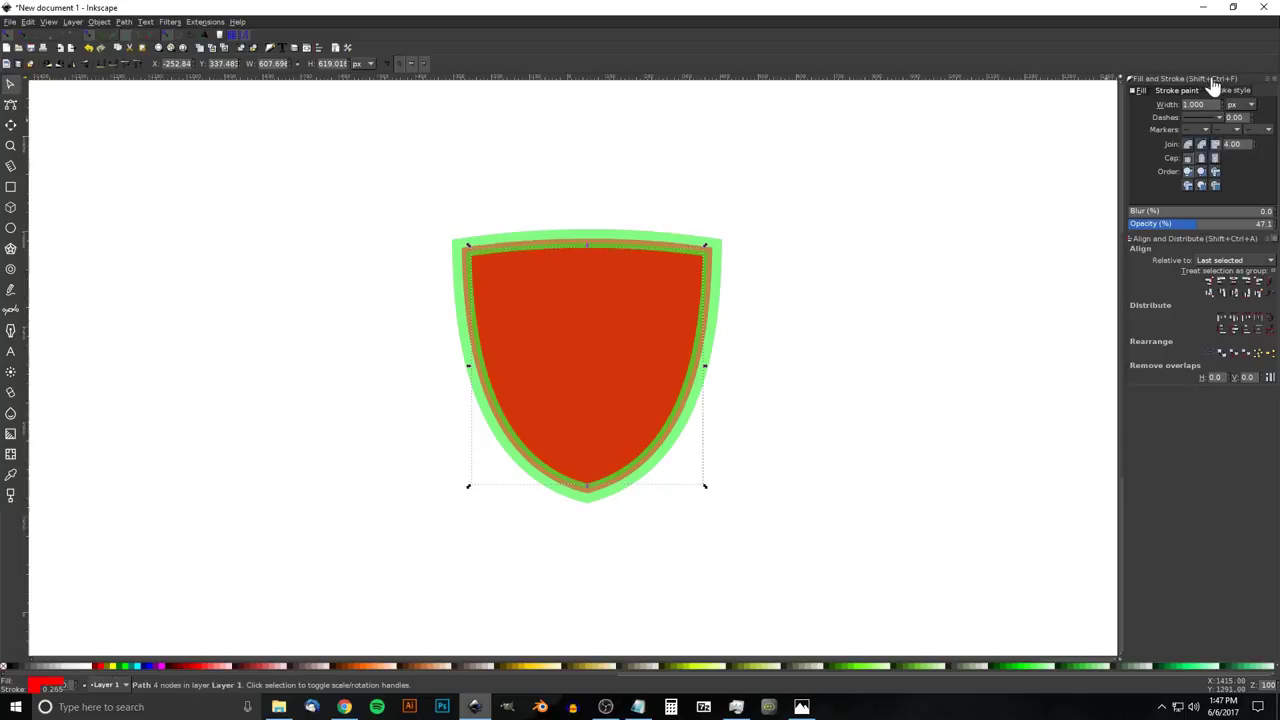
Set the new red copy's stroke width to 125 px and send it behind all the other shields
{"action": "type", "text": "125"}
{"action": "key", "text": "Return"}
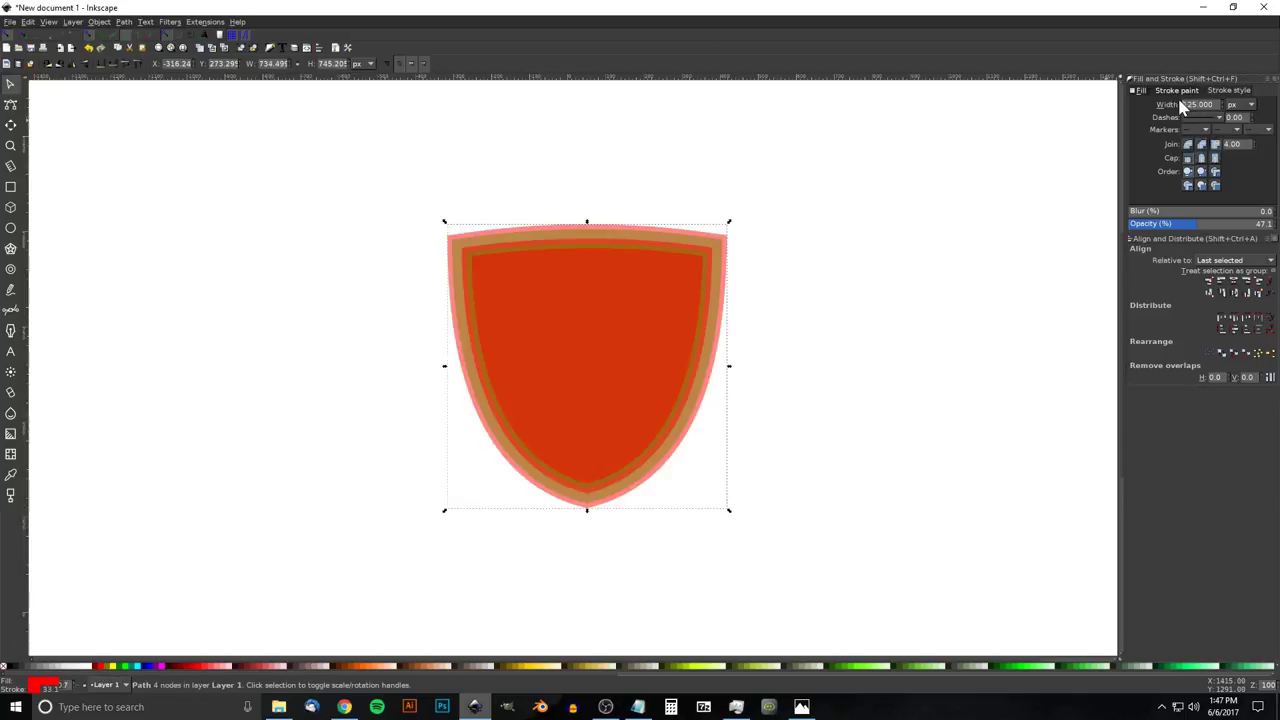
{"action": "left_click", "coordinate": [100, 65]}
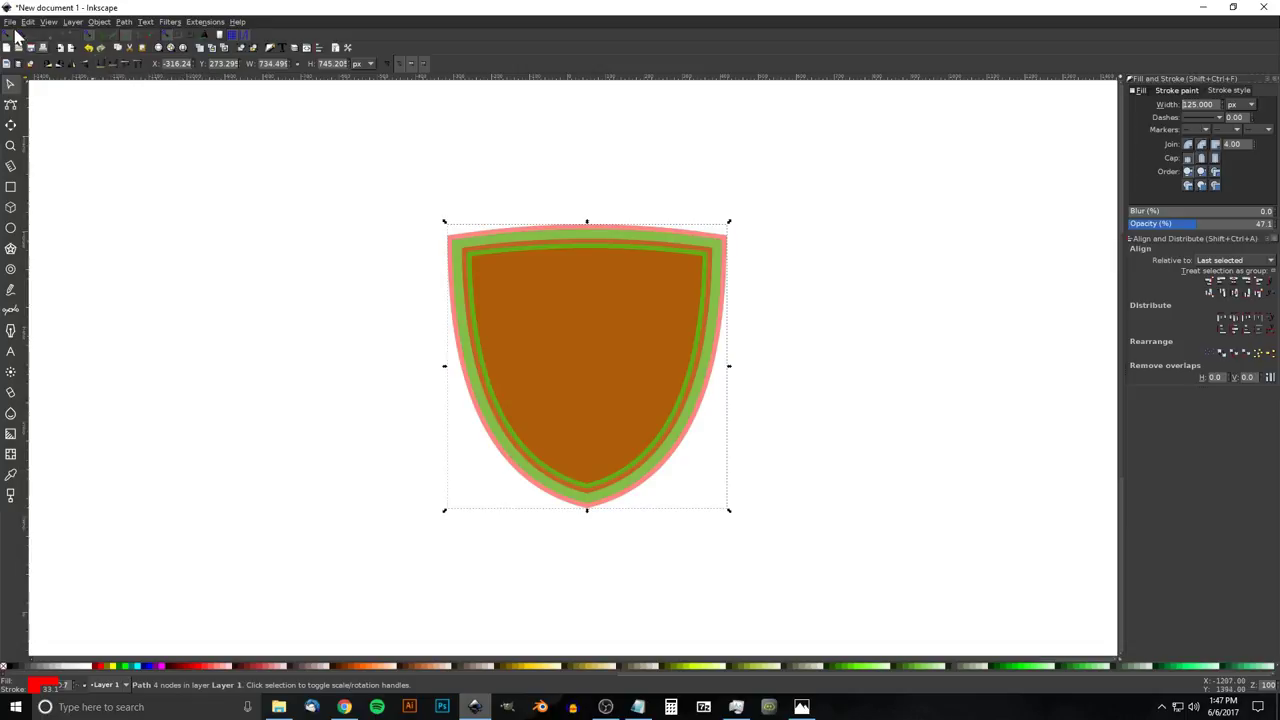
Turn the 125 px stroked red copy into one solid outermost shield with Stroke to Path, Break Apart and Union
{"action": "left_click", "coordinate": [127, 22]}
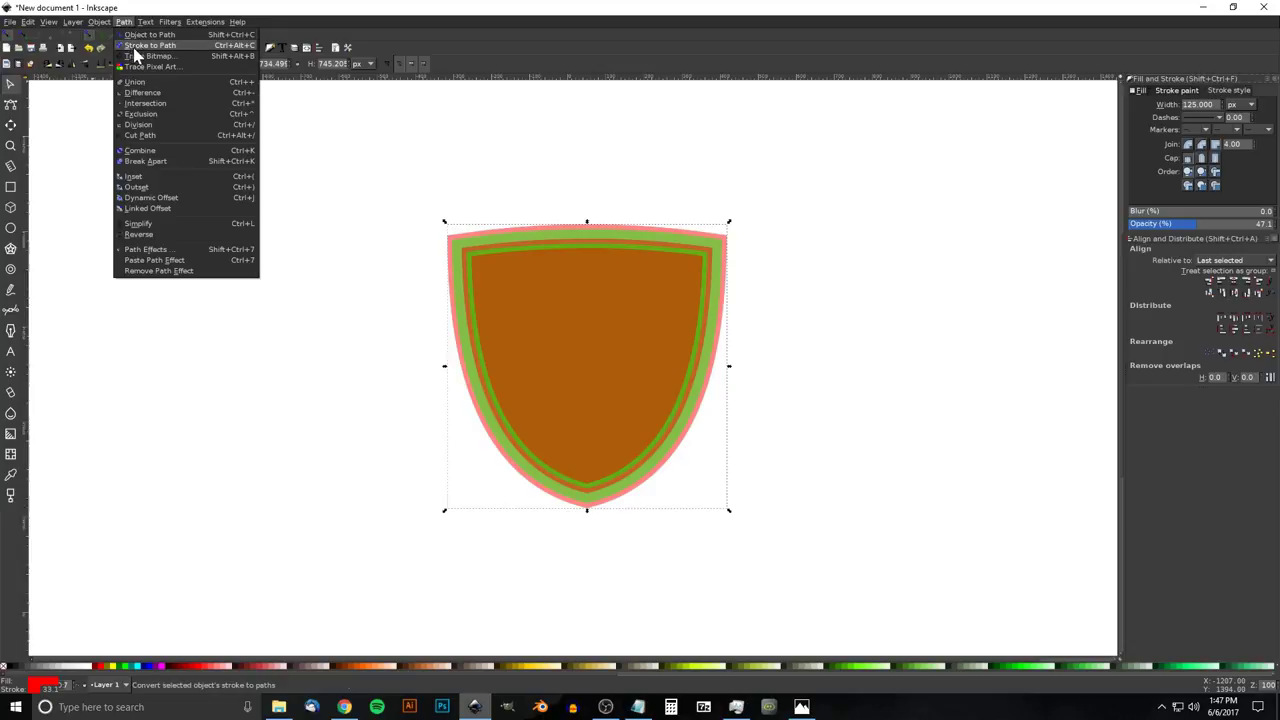
{"action": "left_click", "coordinate": [138, 45]}
{"action": "left_click", "coordinate": [124, 22]}
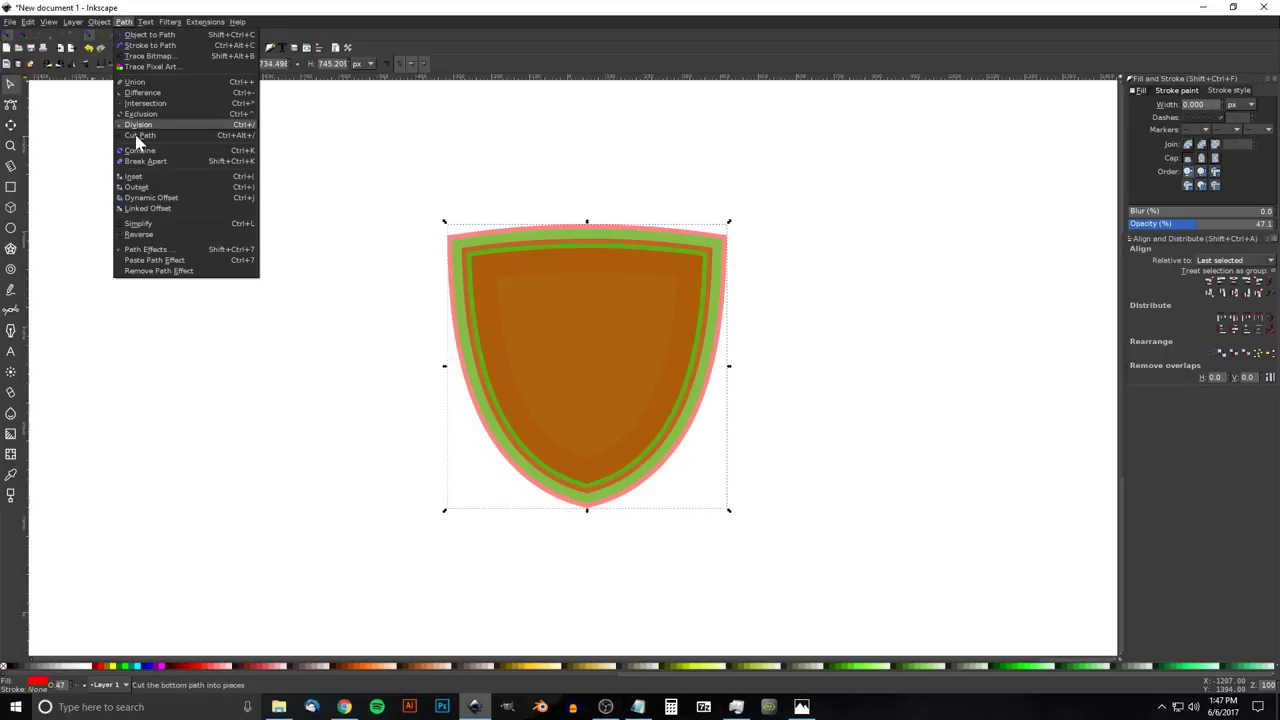
{"action": "left_click", "coordinate": [137, 171]}
{"action": "left_click", "coordinate": [124, 22]}
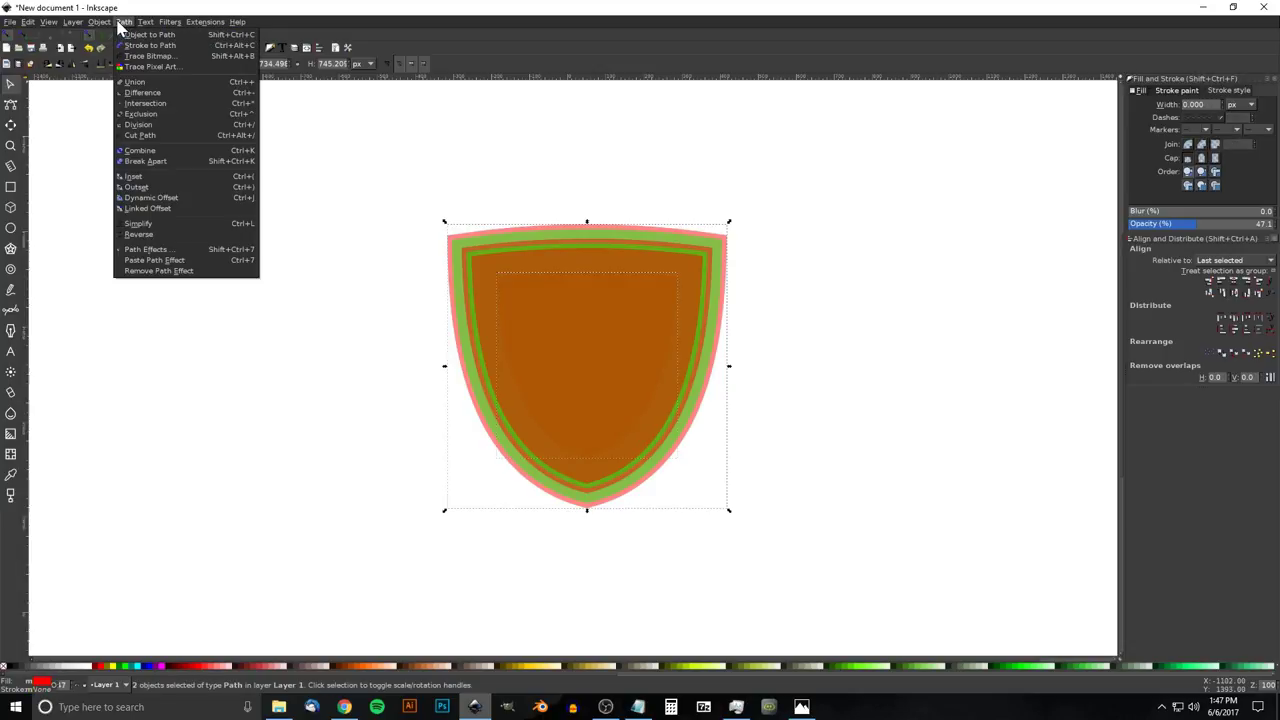
{"action": "left_click", "coordinate": [148, 85]}
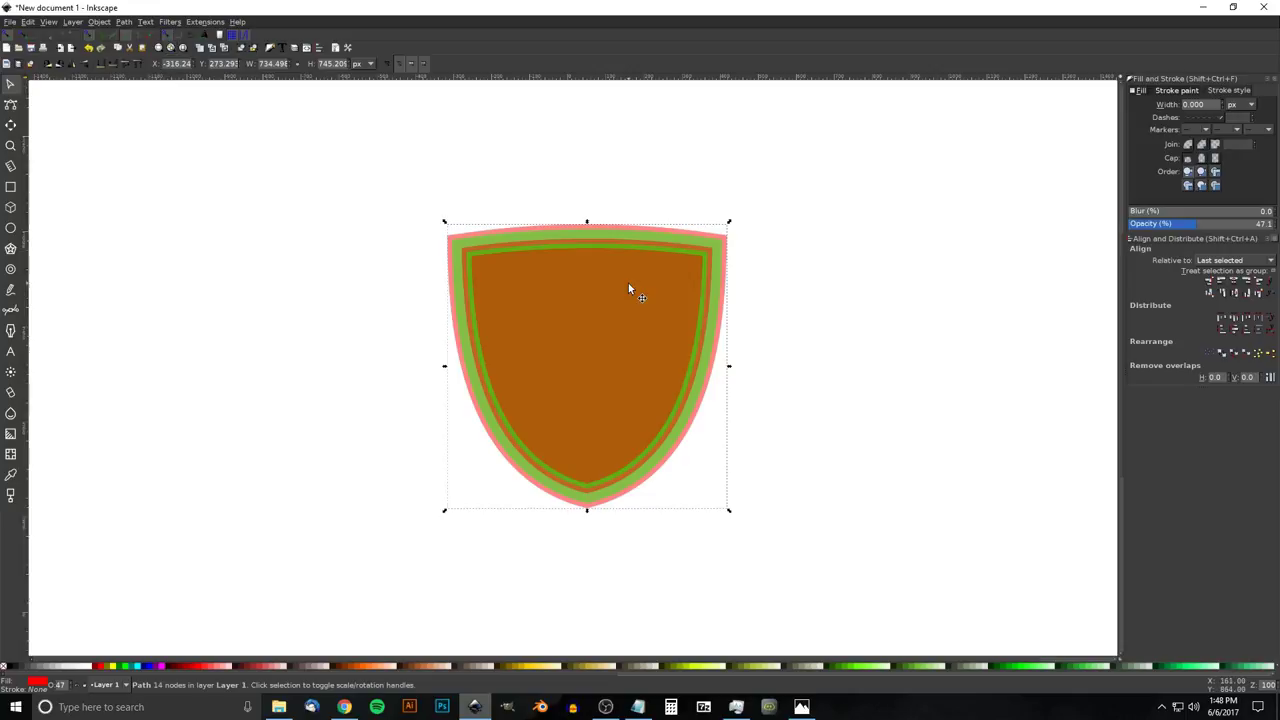
Draw a large wide ellipse over the lower part of the shield, extending well past both its sides and below its tip
{"action": "scroll", "coordinate": [660, 260], "scroll_direction": "right", "scroll_amount": 1}
{"action": "scroll", "coordinate": [640, 280], "scroll_direction": "right", "scroll_amount": 1}
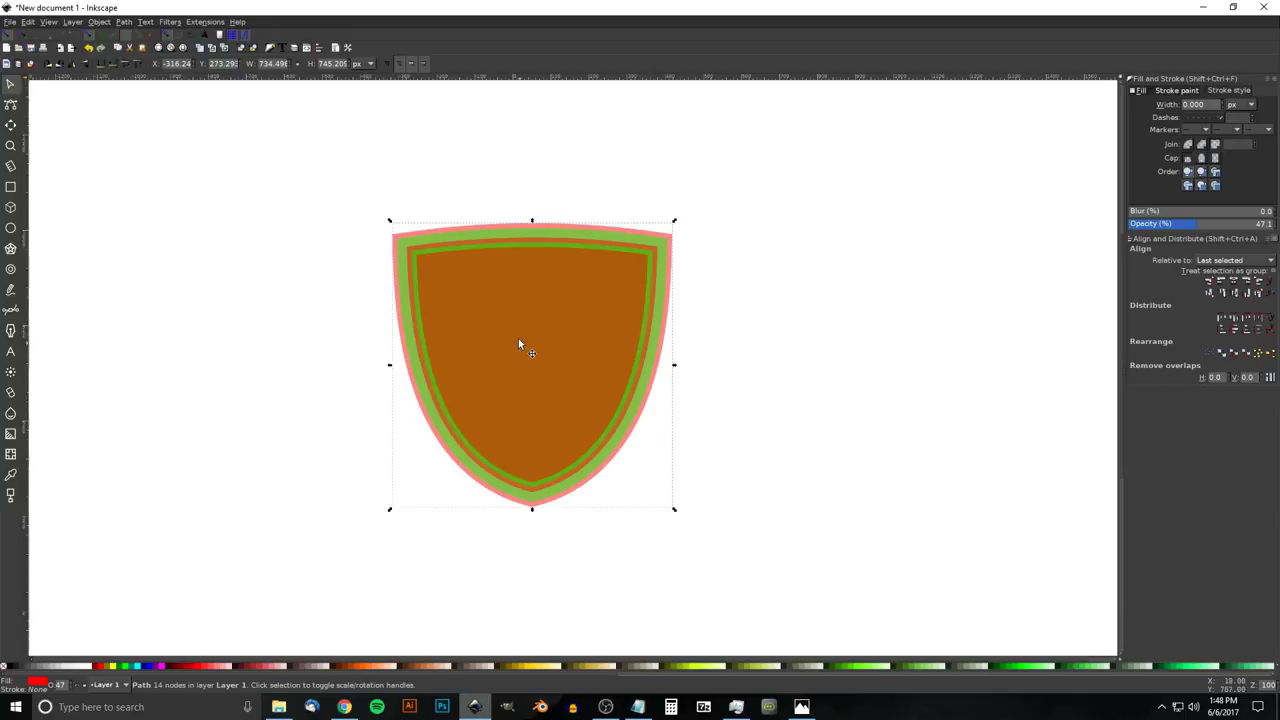
{"action": "scroll", "coordinate": [590, 390], "scroll_direction": "left", "scroll_amount": 1}
{"action": "scroll", "coordinate": [620, 380], "scroll_direction": "down", "scroll_amount": 1}
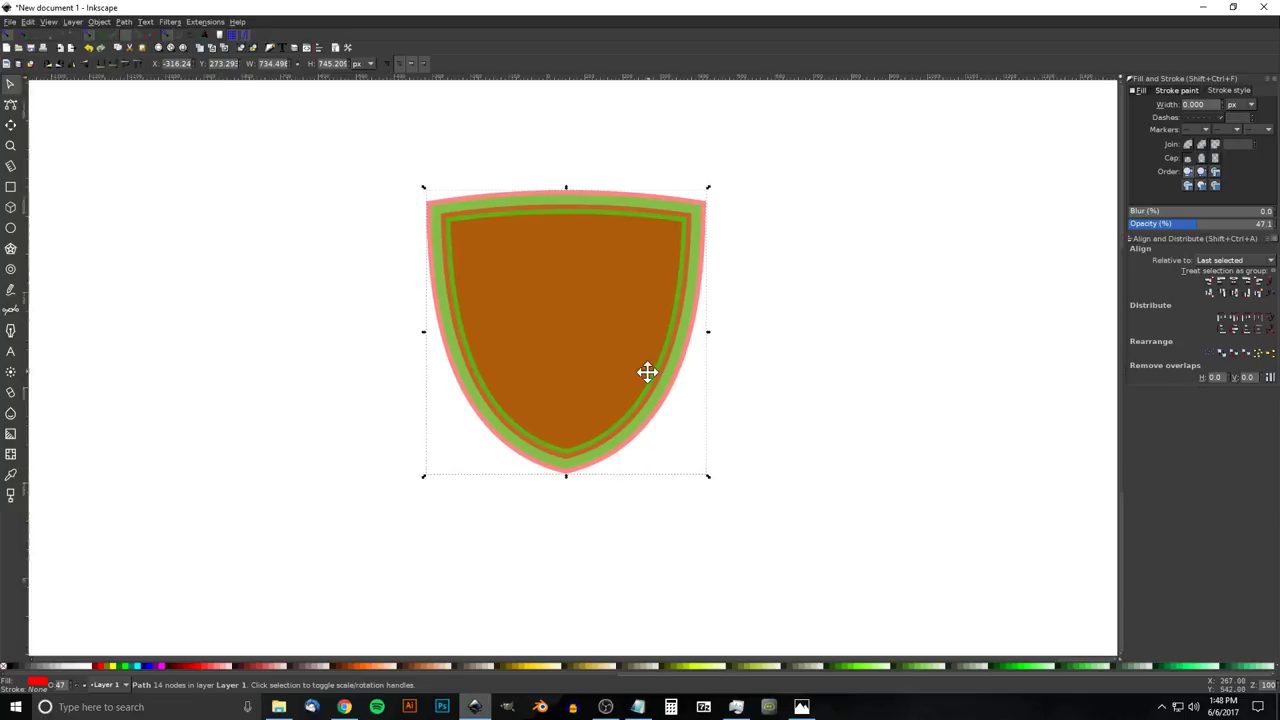
{"action": "left_click", "coordinate": [538, 255]}
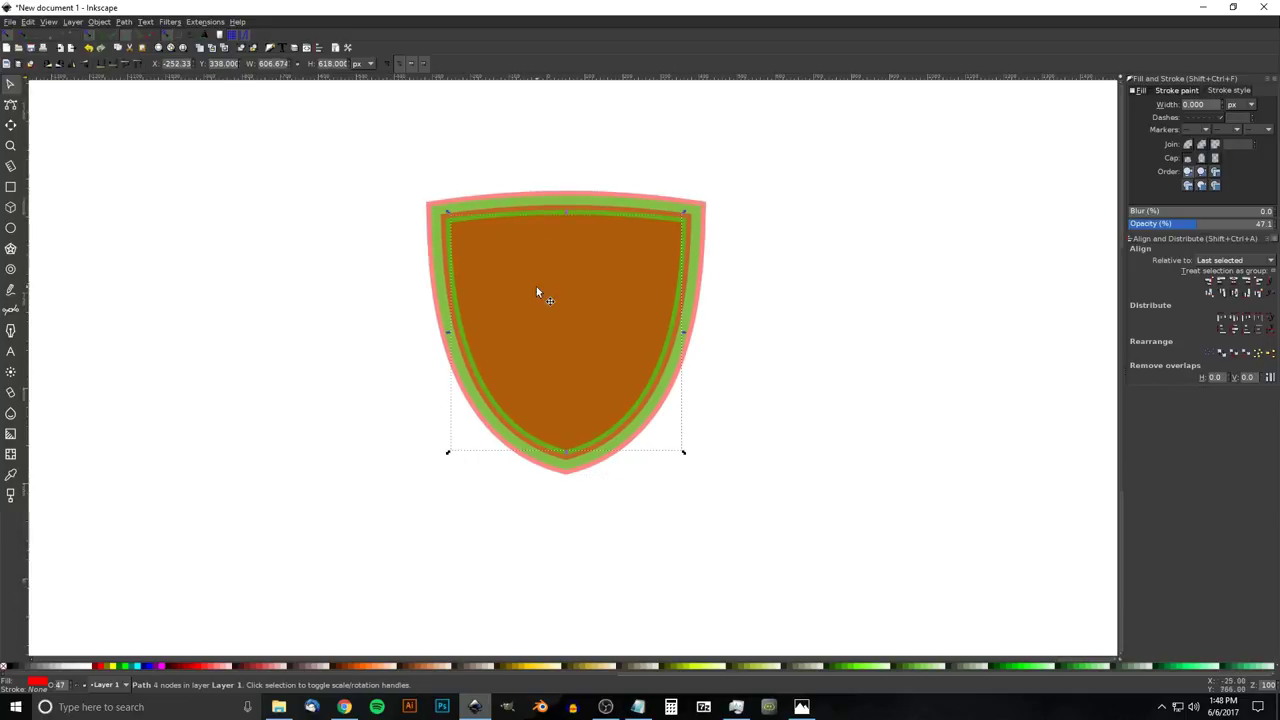
{"action": "left_click", "coordinate": [11, 228]}
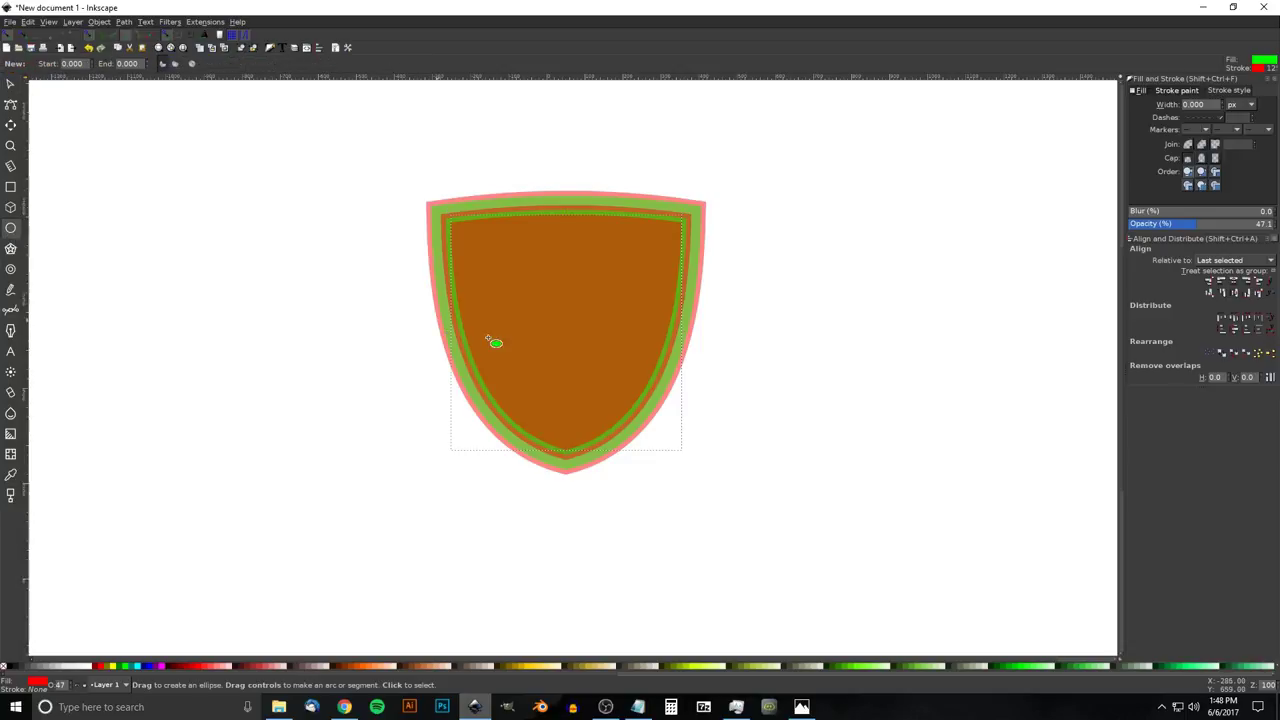
{"action": "mouse_move", "coordinate": [340, 236]}
{"action": "left_mouse_down"}
{"action": "mouse_move", "coordinate": [585, 395]}
{"action": "mouse_move", "coordinate": [757, 553]}
{"action": "mouse_move", "coordinate": [866, 607]}
{"action": "left_mouse_up"}
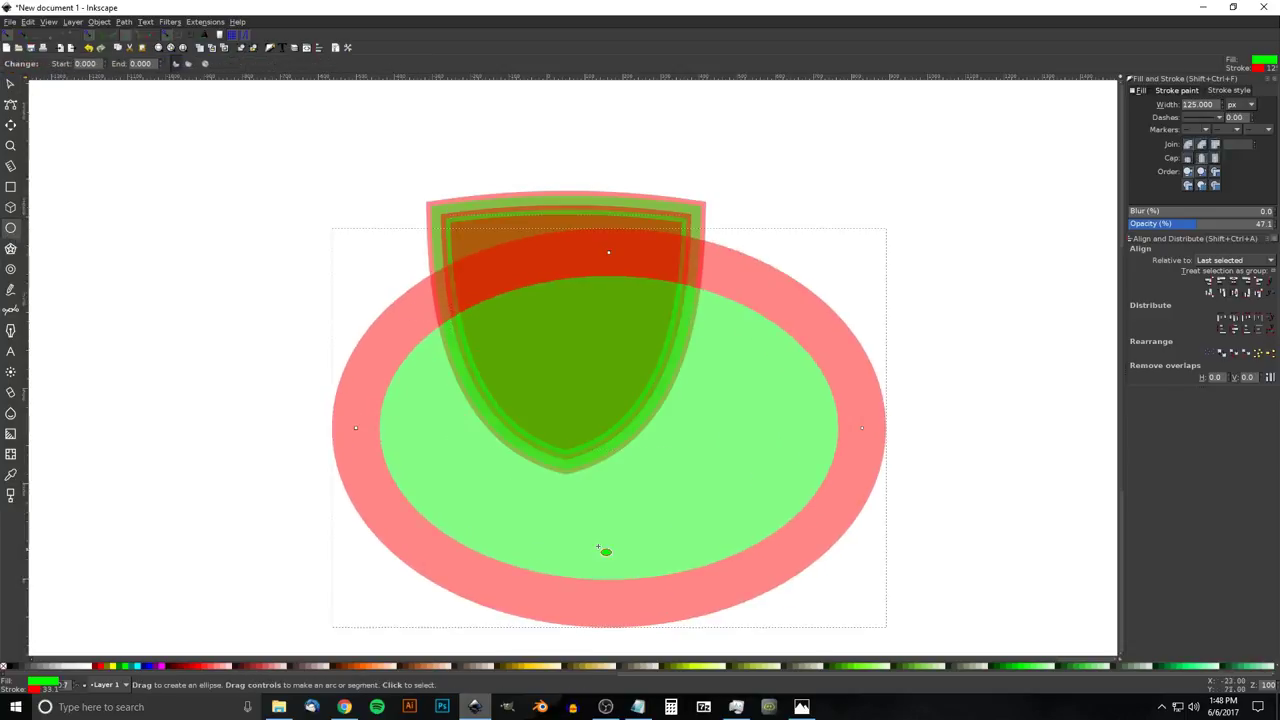
Remove the ellipse's stroke, fill it with blue, and check the highlight's shape in the reference image
{"action": "left_click", "coordinate": [3, 667], "text": "shift"}
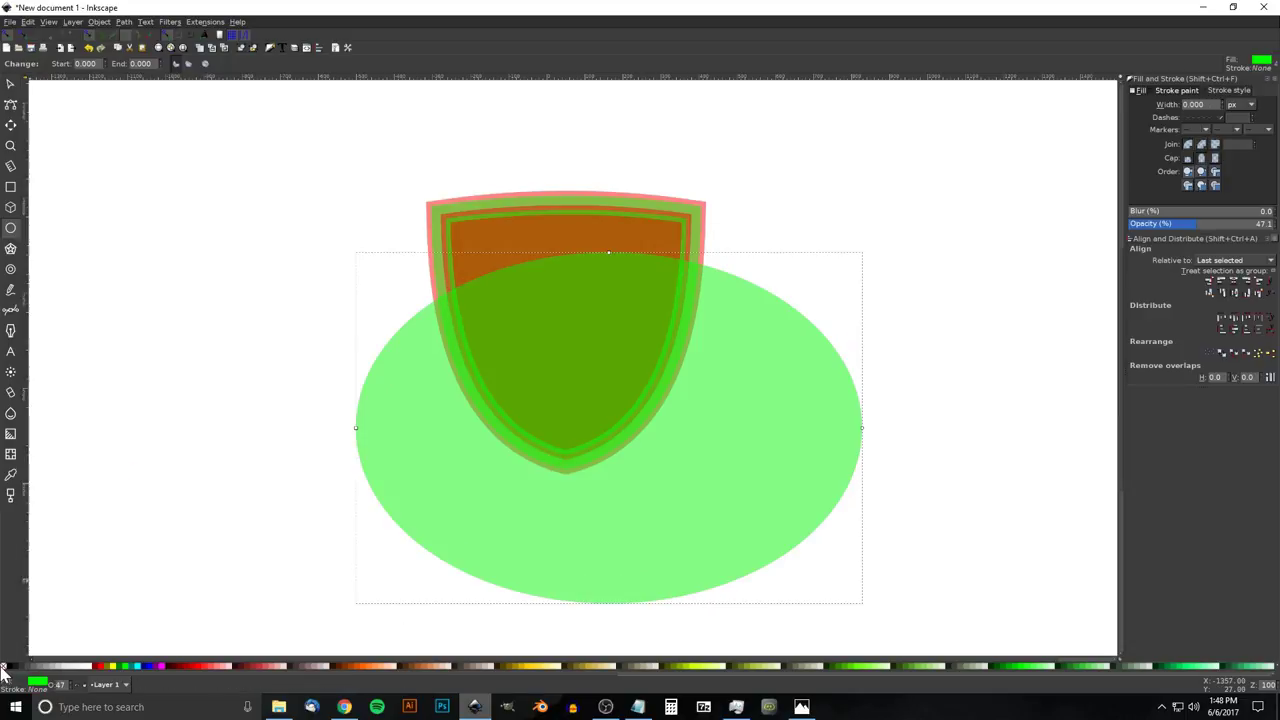
{"action": "left_click", "coordinate": [150, 667]}
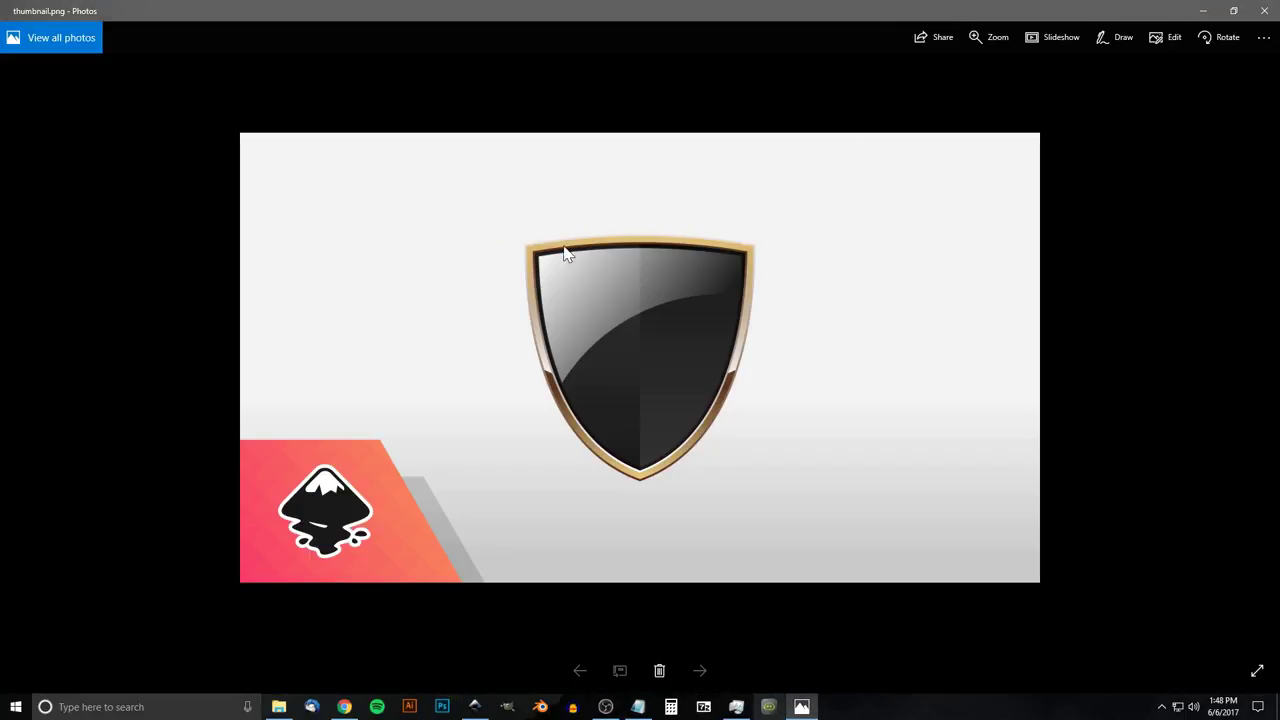
{"action": "left_click", "coordinate": [474, 706]}
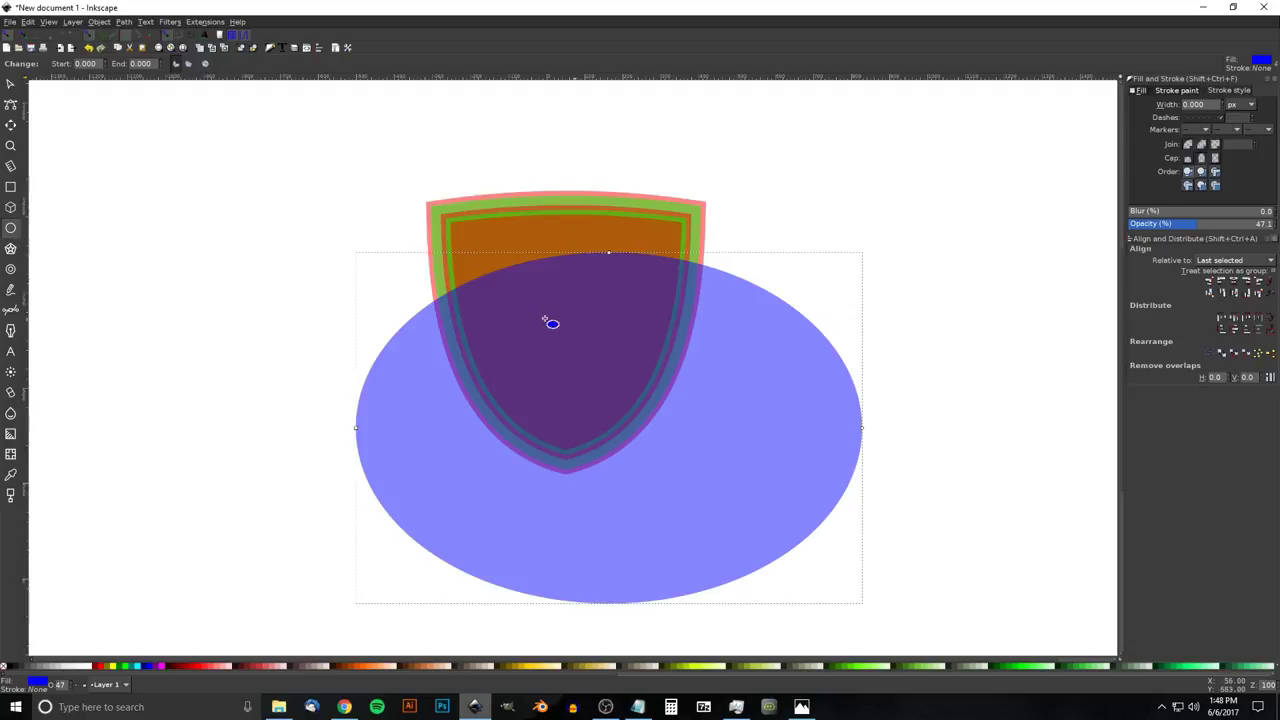
Shift the blue ellipse toward the shield's right side so its edge crosses diagonally, and stretch it to about 1051 px tall
{"action": "left_click", "coordinate": [11, 85]}
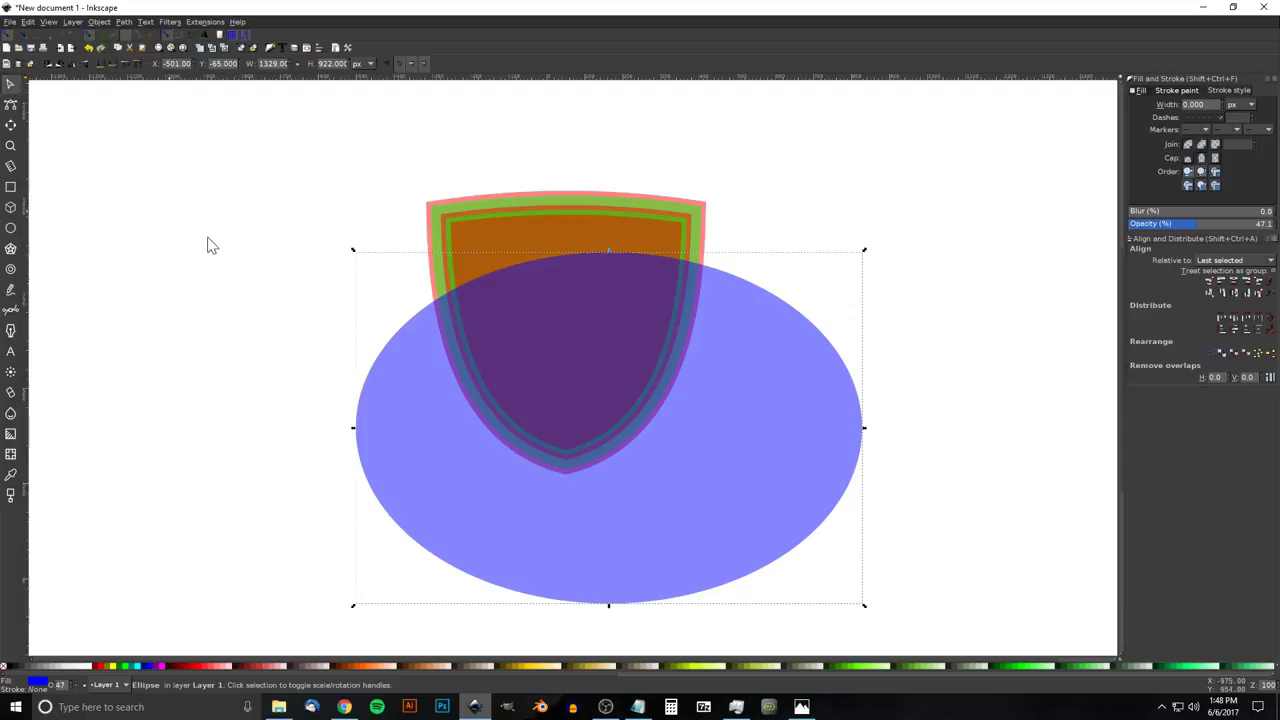
{"action": "left_click_drag", "start_coordinate": [484, 398], "coordinate": [567, 379]}
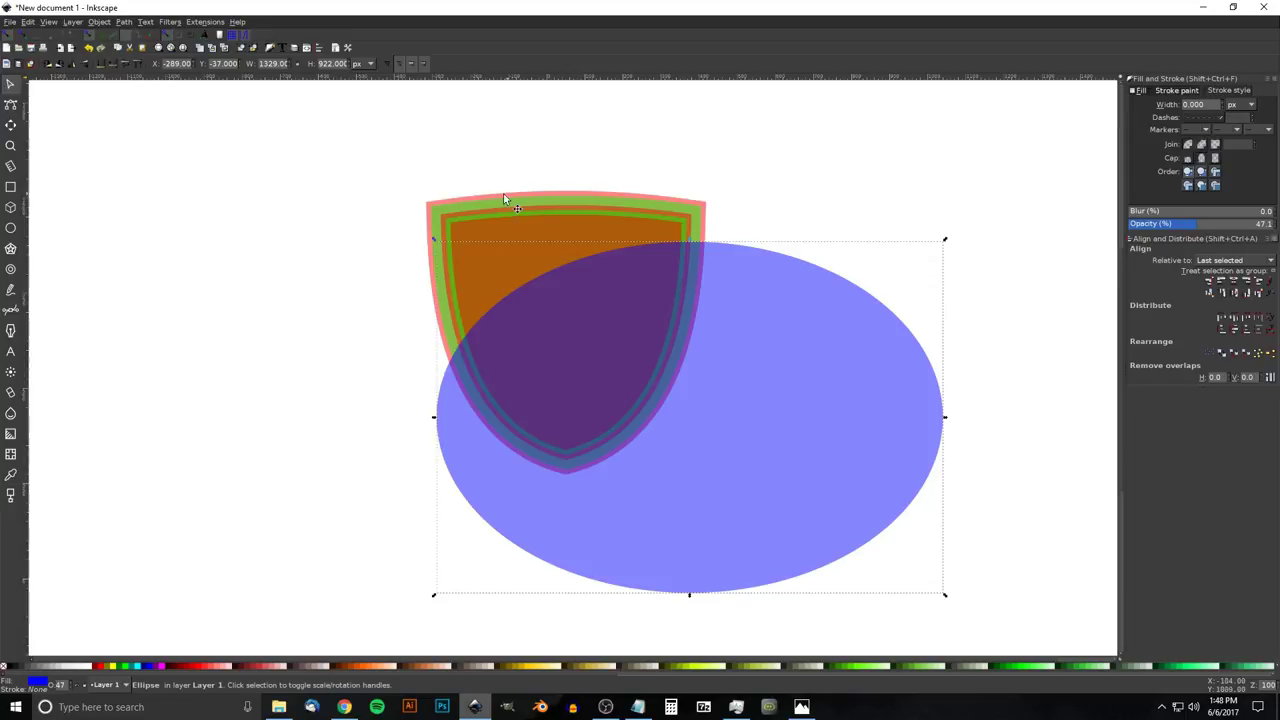
{"action": "left_click_drag", "start_coordinate": [578, 313], "coordinate": [601, 304]}
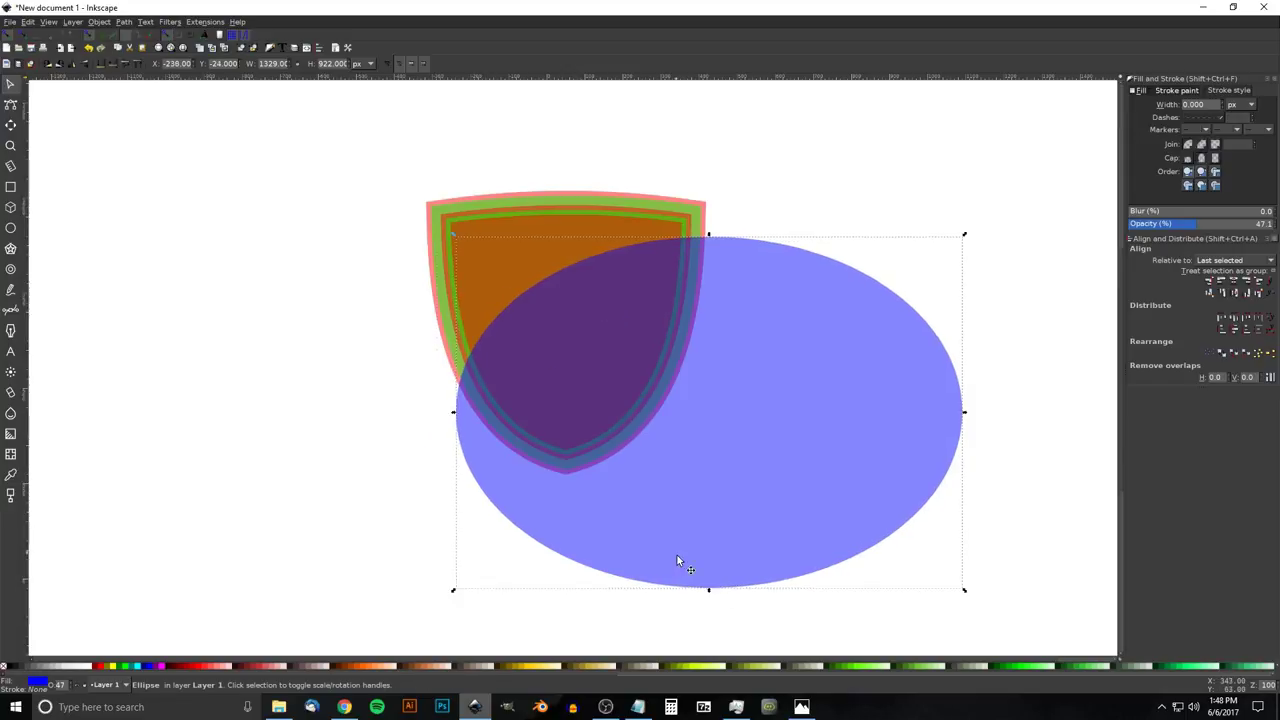
{"action": "left_click_drag", "start_coordinate": [712, 601], "coordinate": [702, 643]}
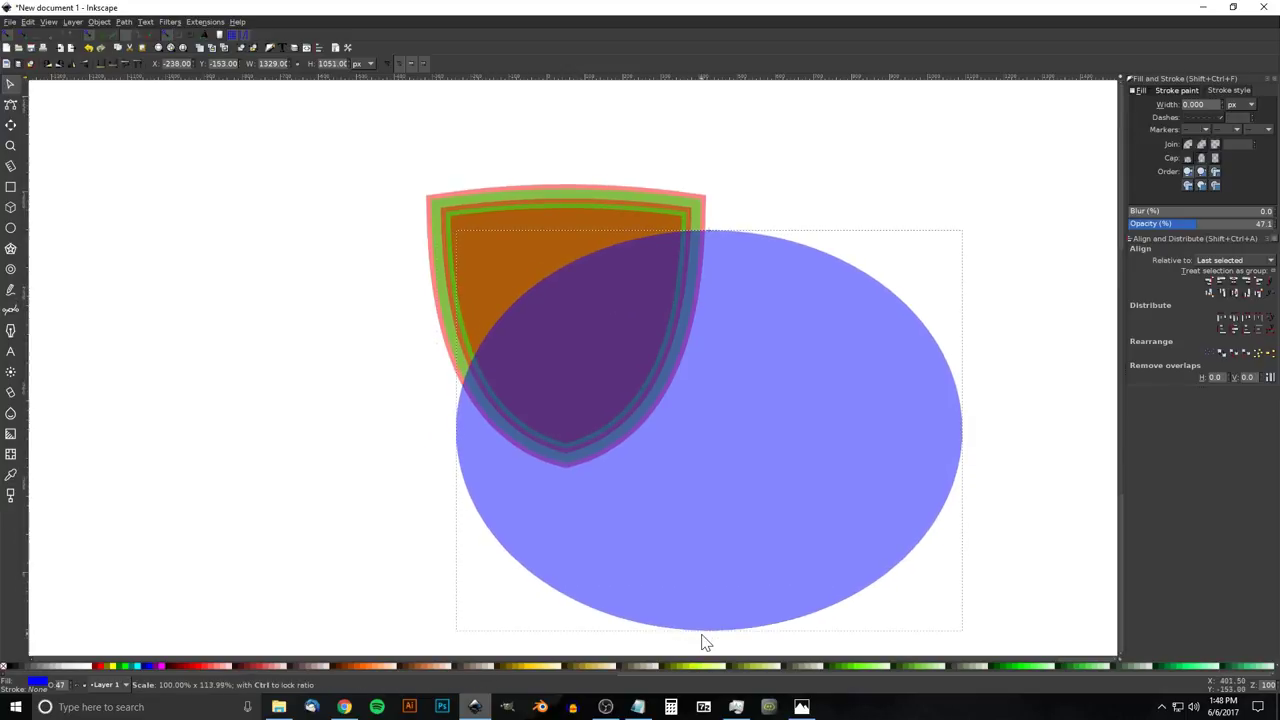
Subtract the blue ellipse from the innermost red shield with Difference, keeping the curved highlight shape at the upper left
{"action": "left_click", "coordinate": [494, 231], "text": "shift"}
{"action": "left_click", "coordinate": [119, 22]}
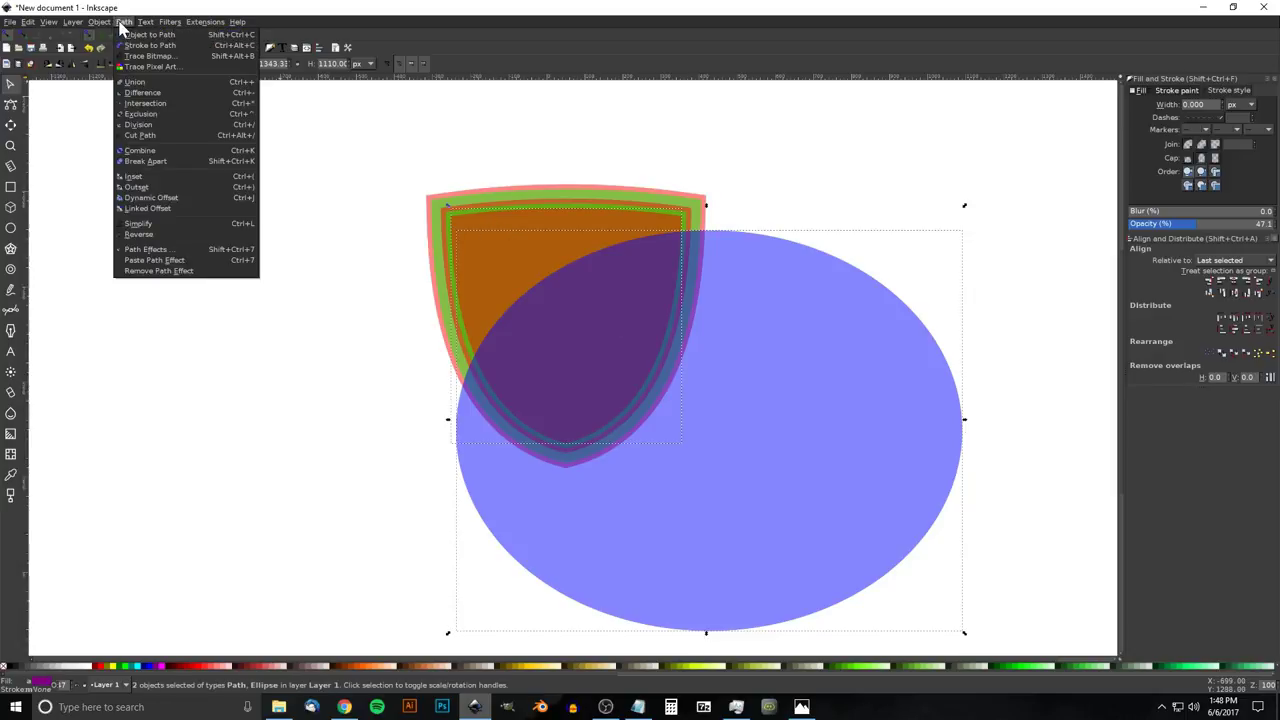
{"action": "left_click", "coordinate": [152, 92]}
{"action": "scroll", "coordinate": [293, 301], "scroll_direction": "up", "scroll_amount": 2}
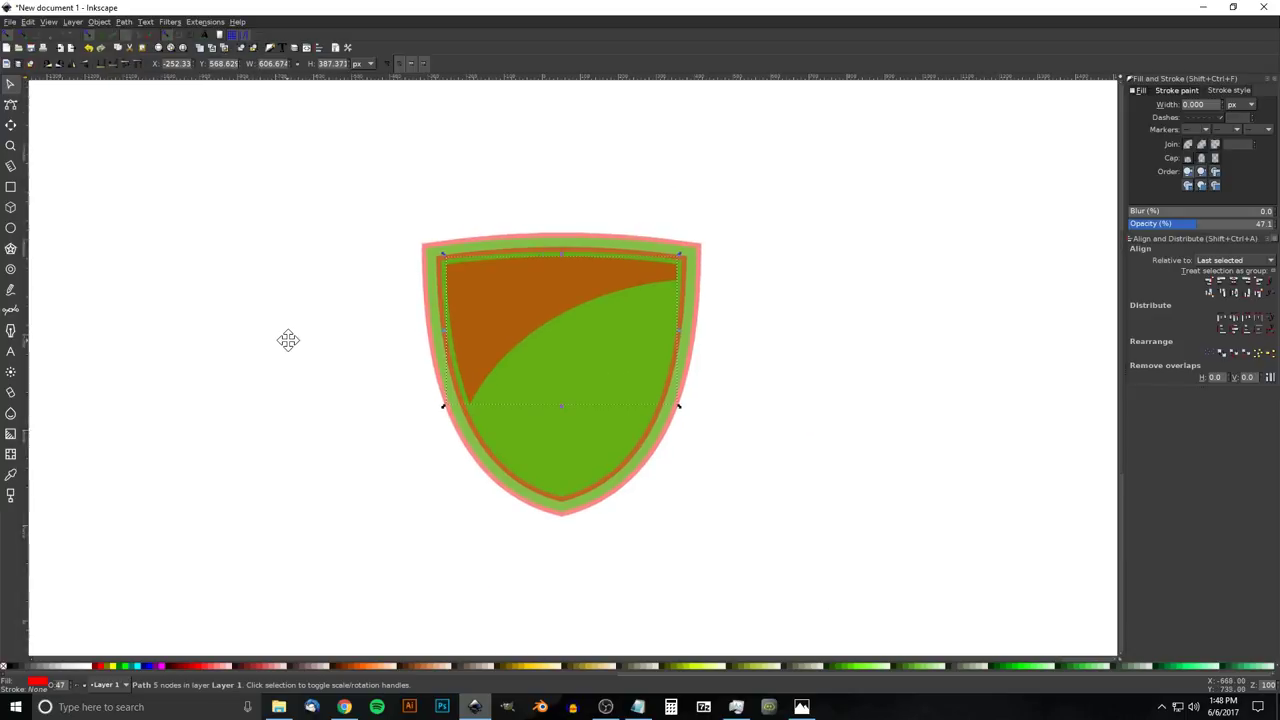
Set the green shield directly behind the highlight to 100% opacity and fill it with 90% Gray
{"action": "left_click", "coordinate": [623, 336]}
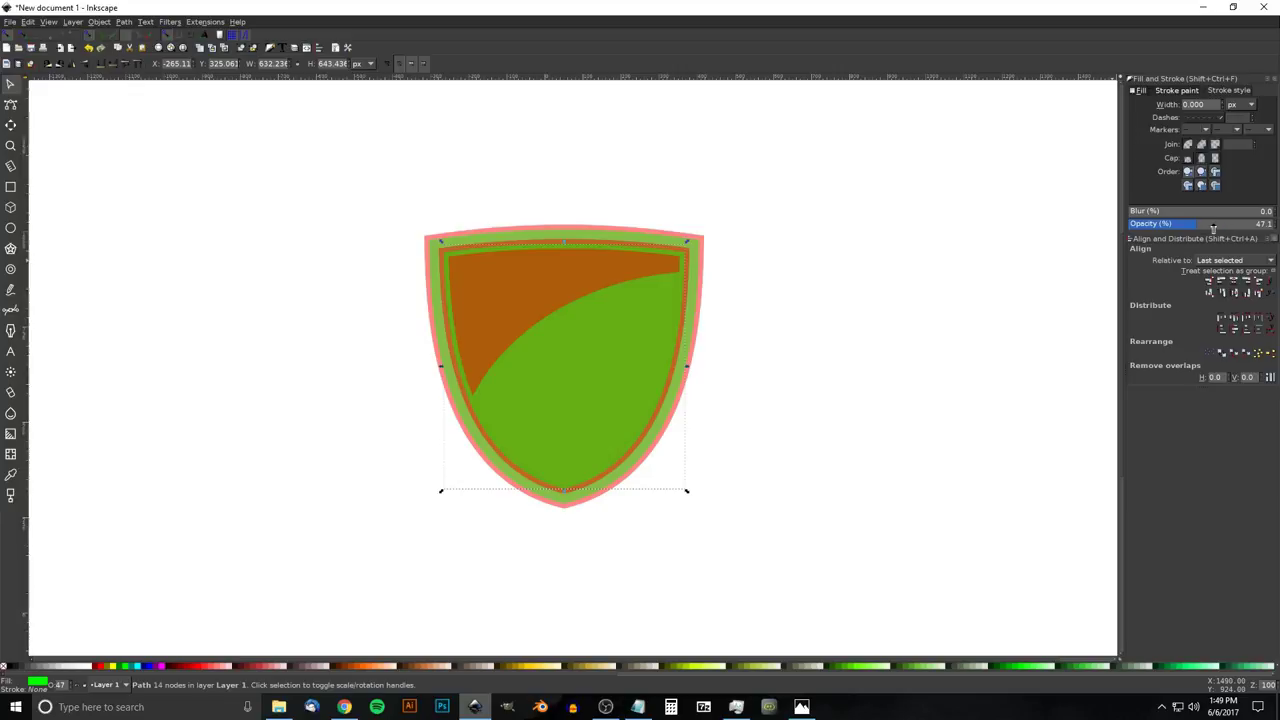
{"action": "left_click_drag", "start_coordinate": [1212, 228], "coordinate": [1276, 230]}
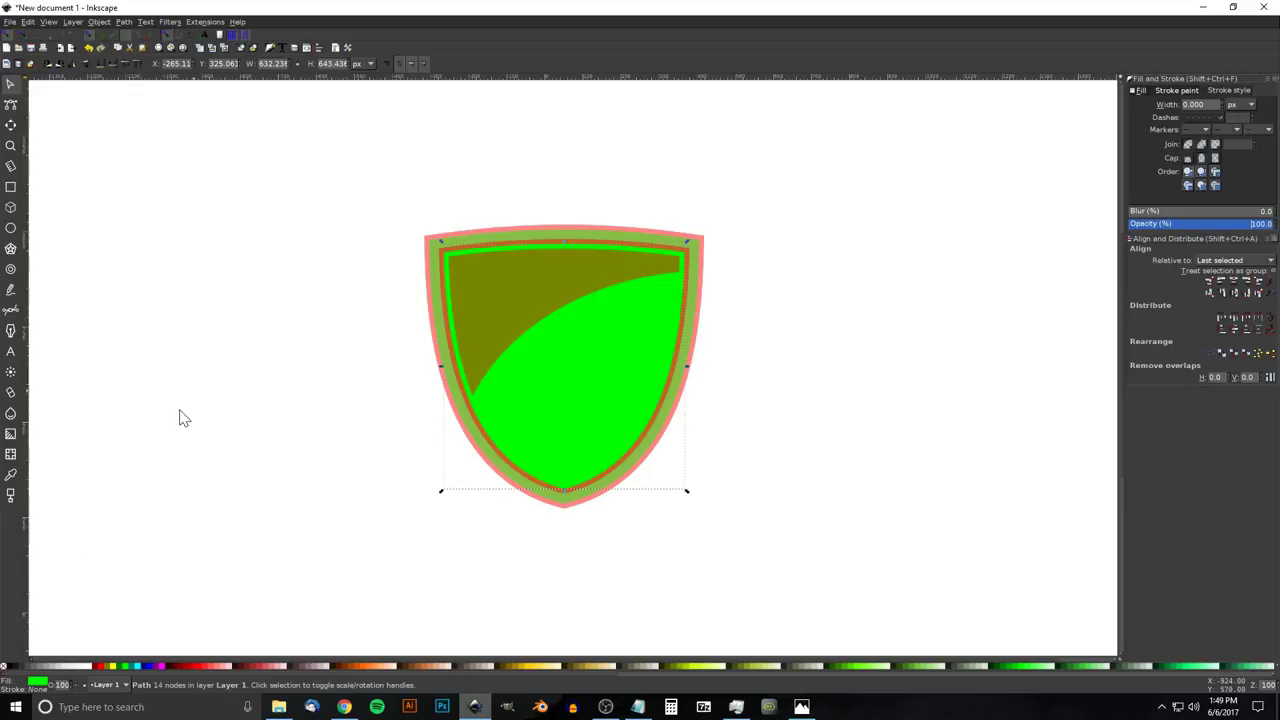
{"action": "left_click", "coordinate": [15, 668]}
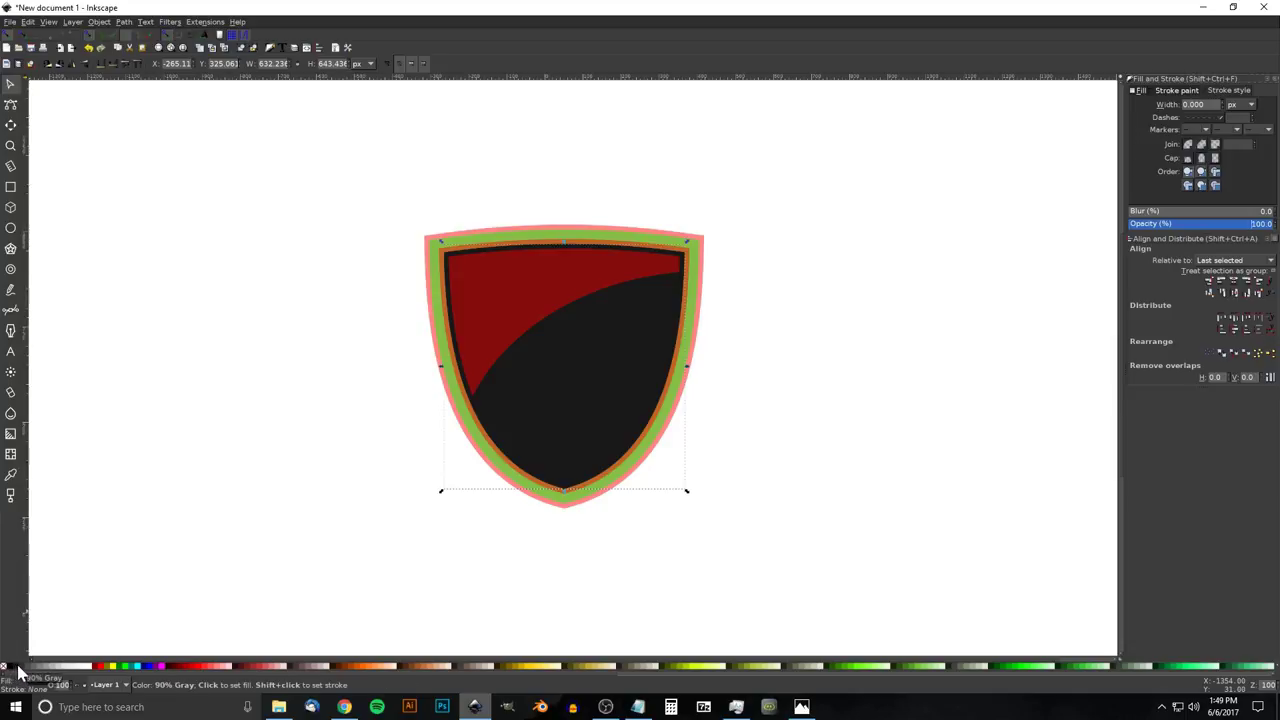
Give the dark shield a vertical linear gradient from 1a1a1a at its tip to fully opaque 333333 at its upper edge
{"action": "left_click", "coordinate": [1138, 91]}
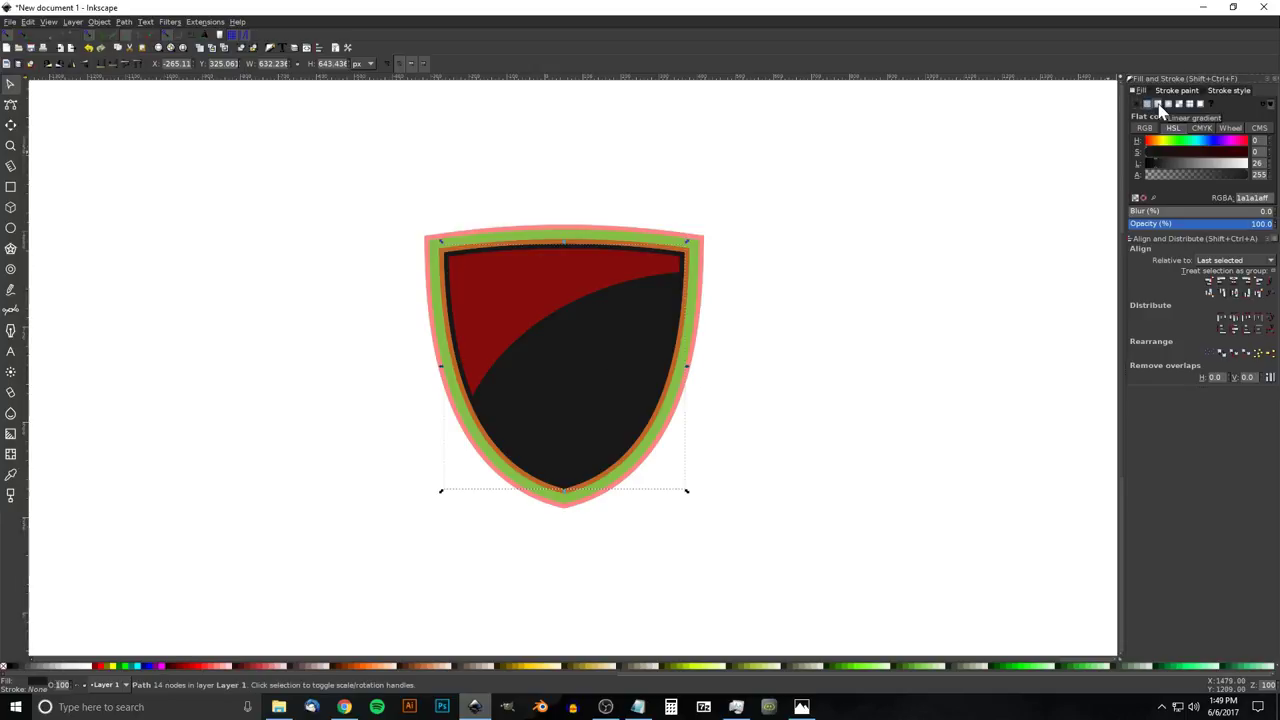
{"action": "left_click", "coordinate": [1158, 104]}
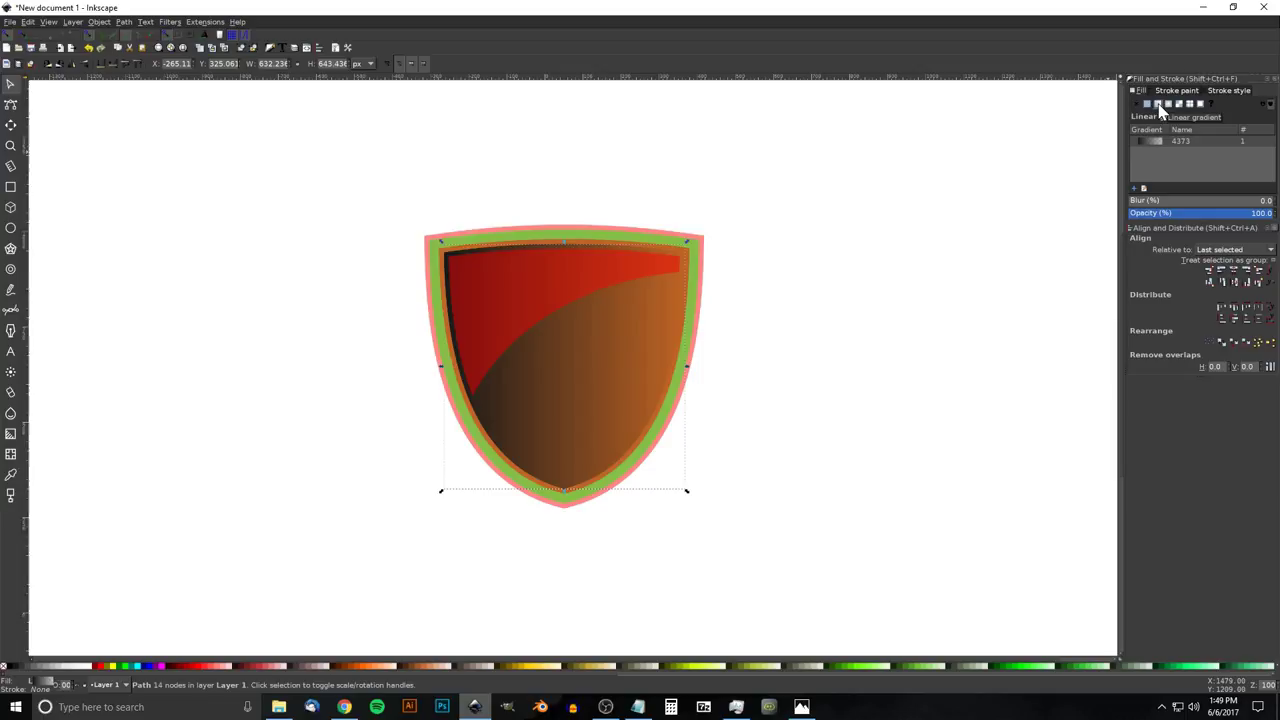
{"action": "left_click", "coordinate": [10, 435]}
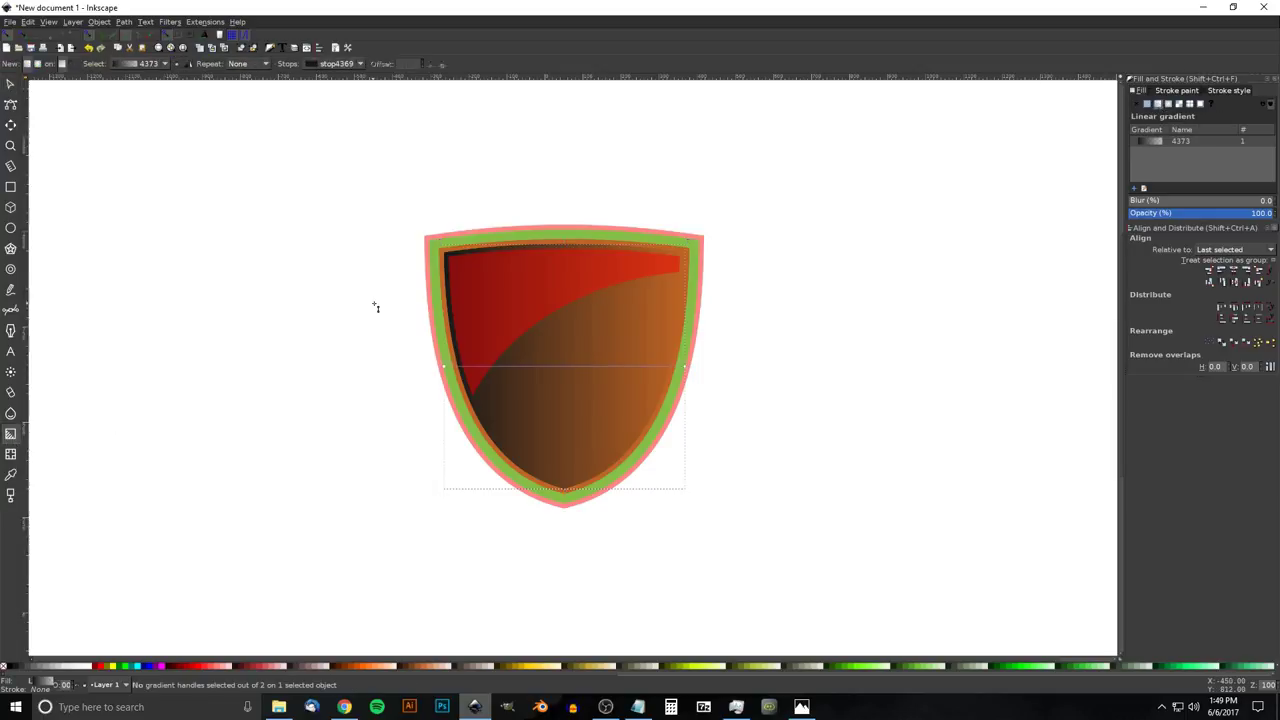
{"action": "left_click", "coordinate": [685, 369]}
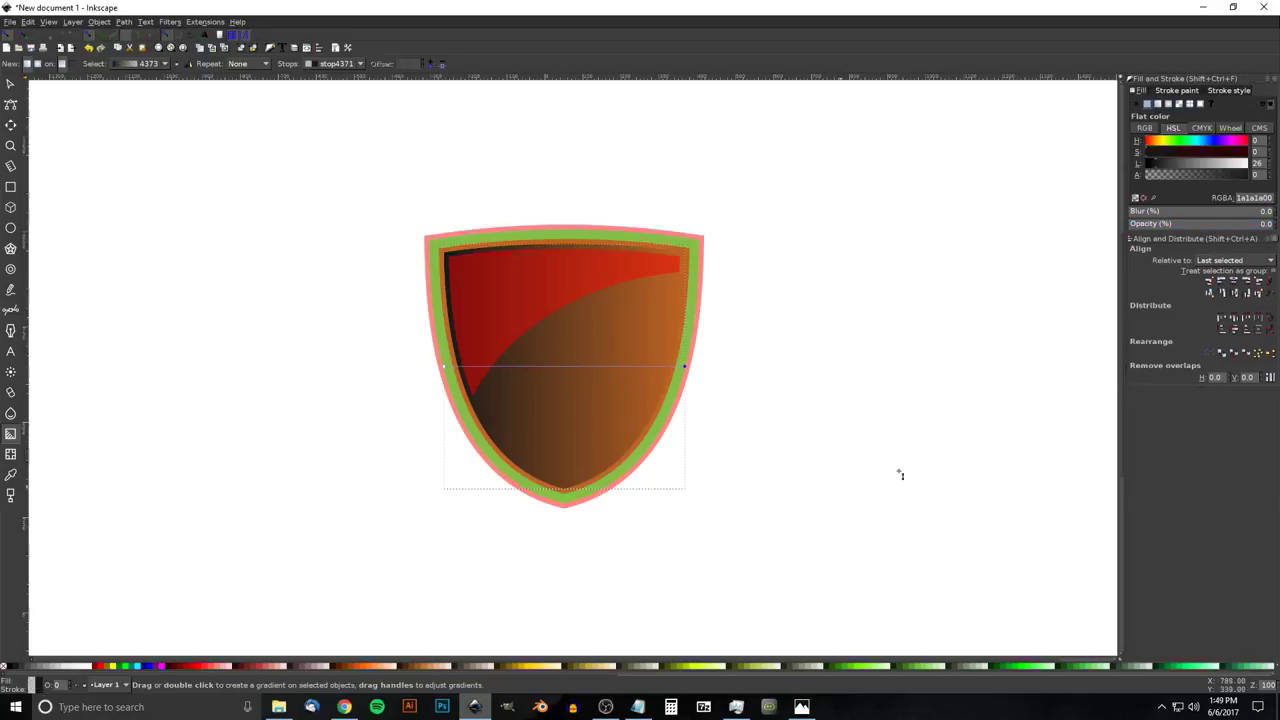
{"action": "left_click_drag", "start_coordinate": [1183, 227], "coordinate": [1270, 227]}
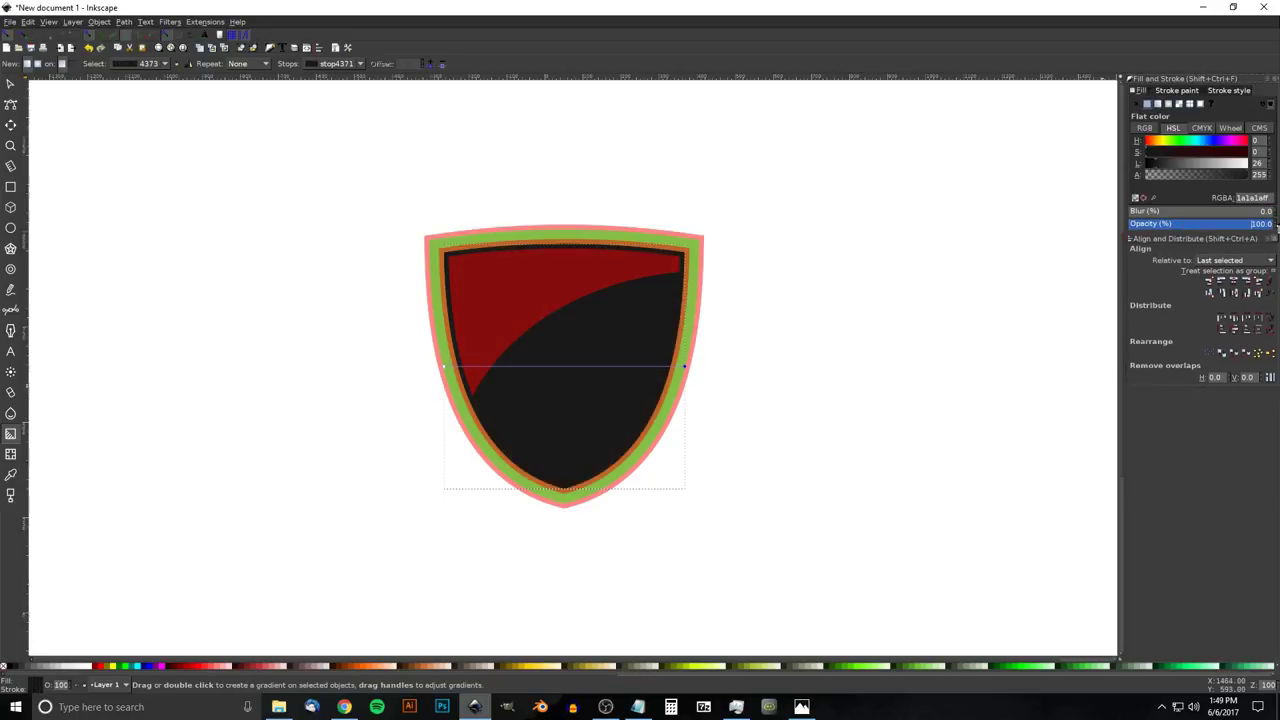
{"action": "left_click", "coordinate": [22, 670]}
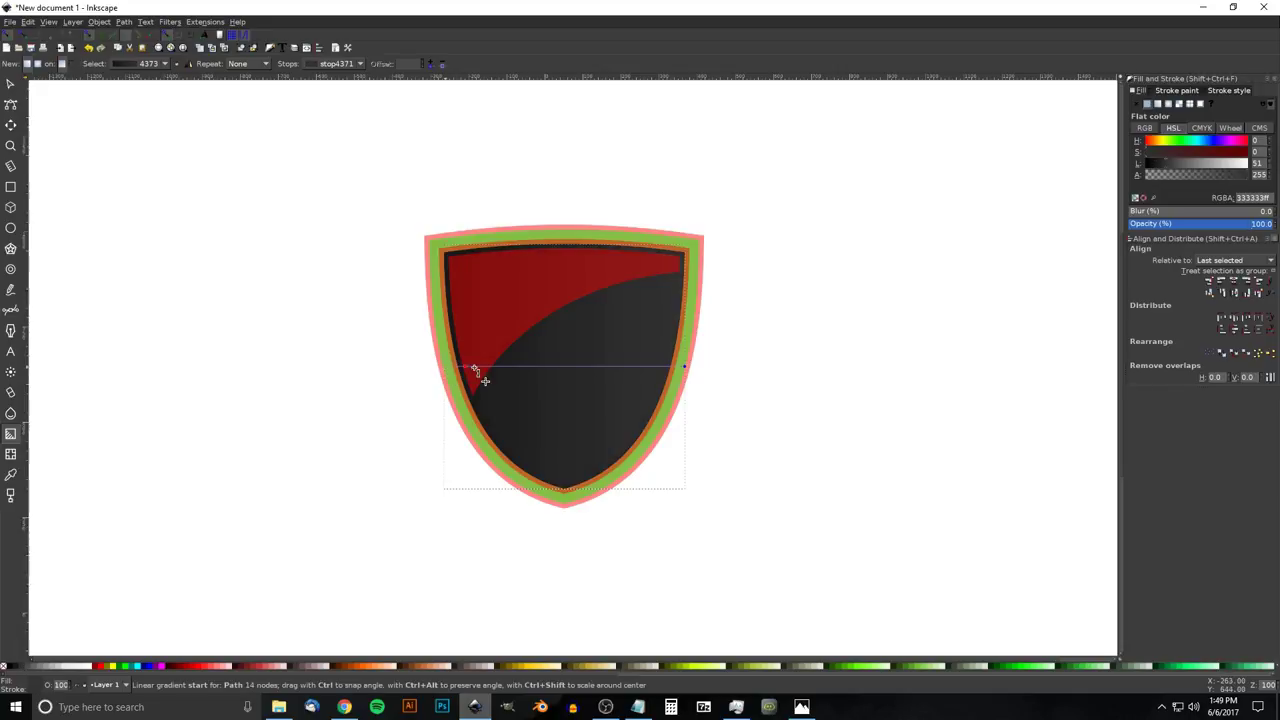
{"action": "left_click_drag", "start_coordinate": [565, 487], "coordinate": [571, 251]}
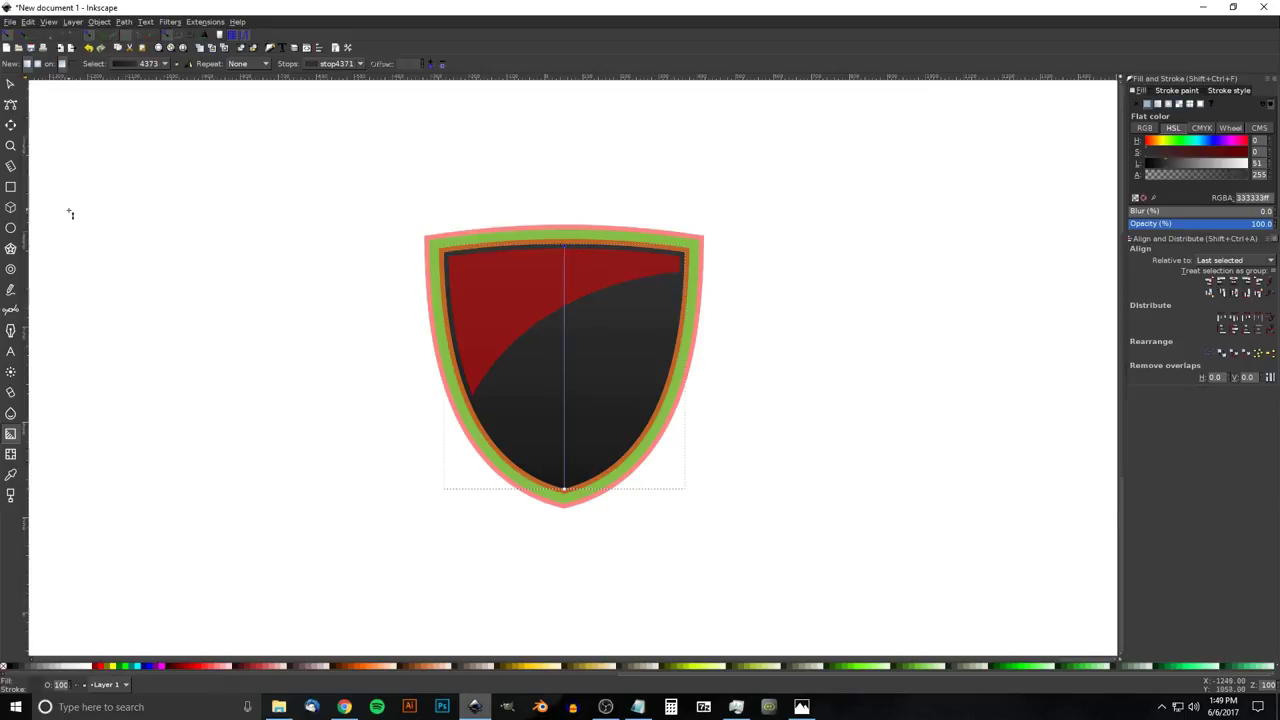
{"action": "left_click", "coordinate": [10, 85]}
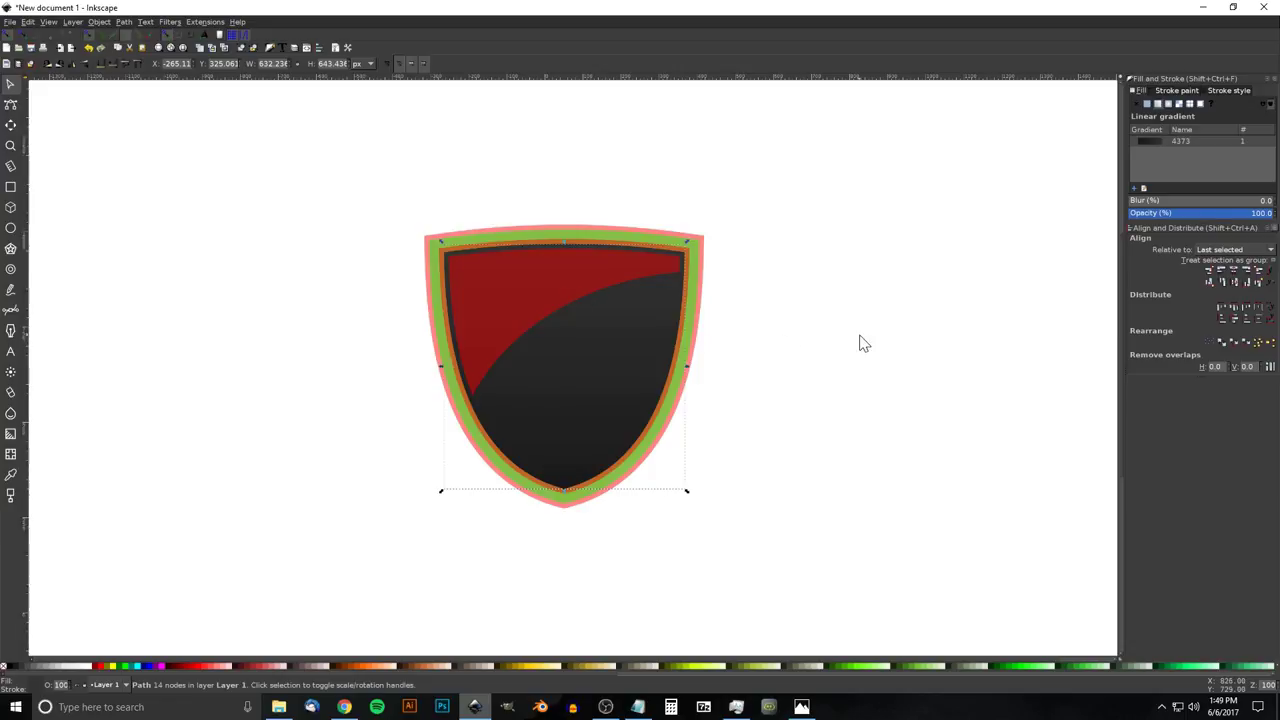
Duplicate the dark shield and reverse the copy's gradient so 333333 sits at the tip and 1a1a1a at the upper edge
{"action": "key", "text": "ctrl+d"}
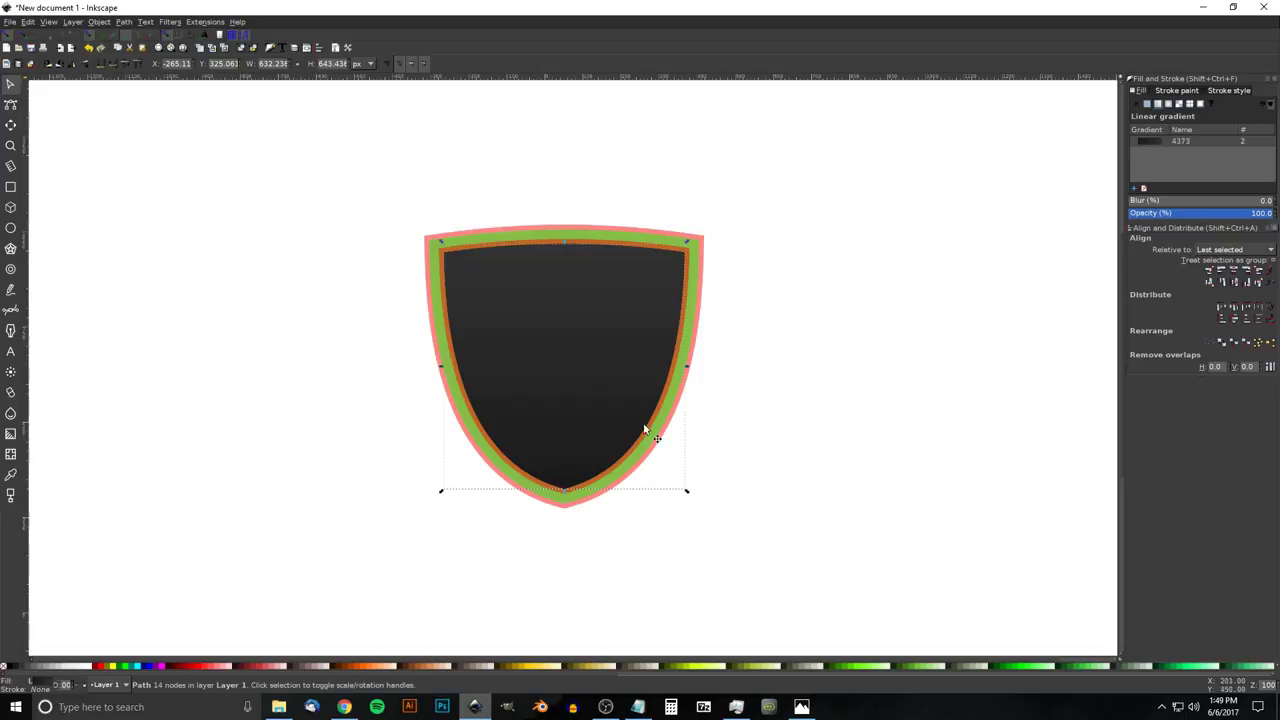
{"action": "left_click", "coordinate": [11, 435]}
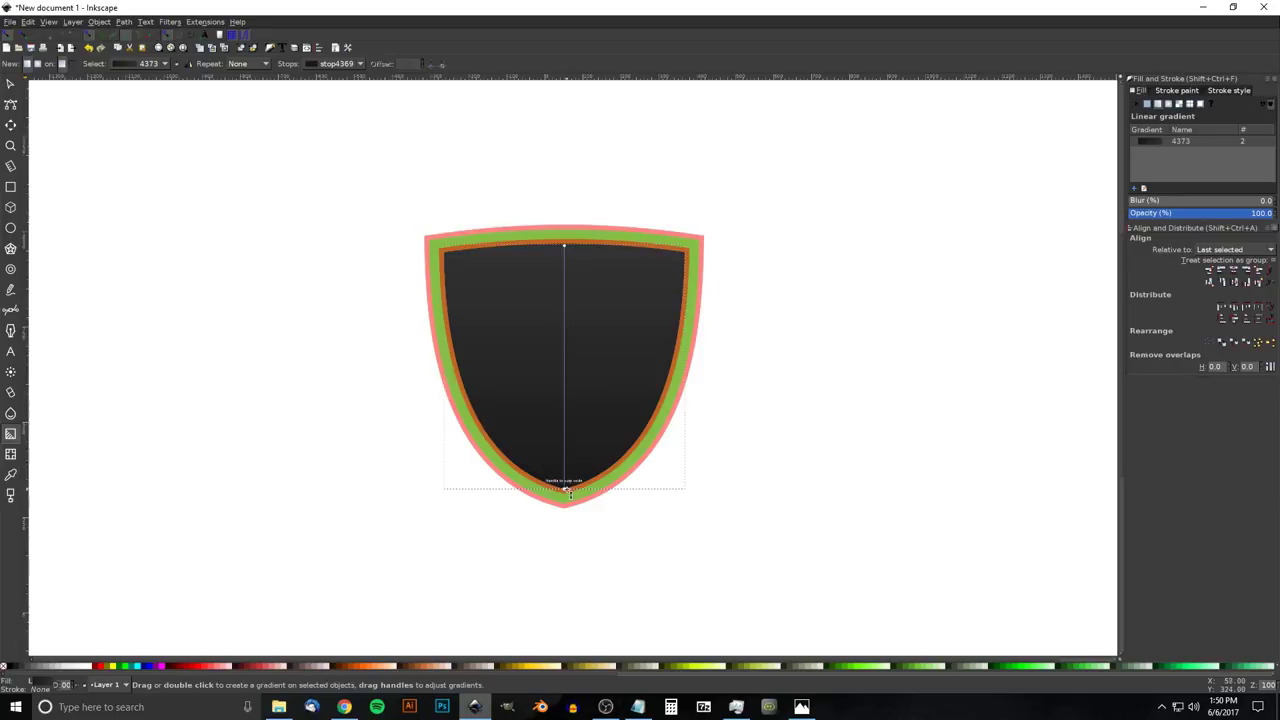
{"action": "mouse_move", "coordinate": [600, 457]}
{"action": "left_mouse_down"}
{"action": "mouse_move", "coordinate": [593, 270]}
{"action": "mouse_move", "coordinate": [569, 249]}
{"action": "mouse_move", "coordinate": [578, 334]}
{"action": "mouse_move", "coordinate": [563, 486]}
{"action": "mouse_move", "coordinate": [570, 472]}
{"action": "left_mouse_up"}
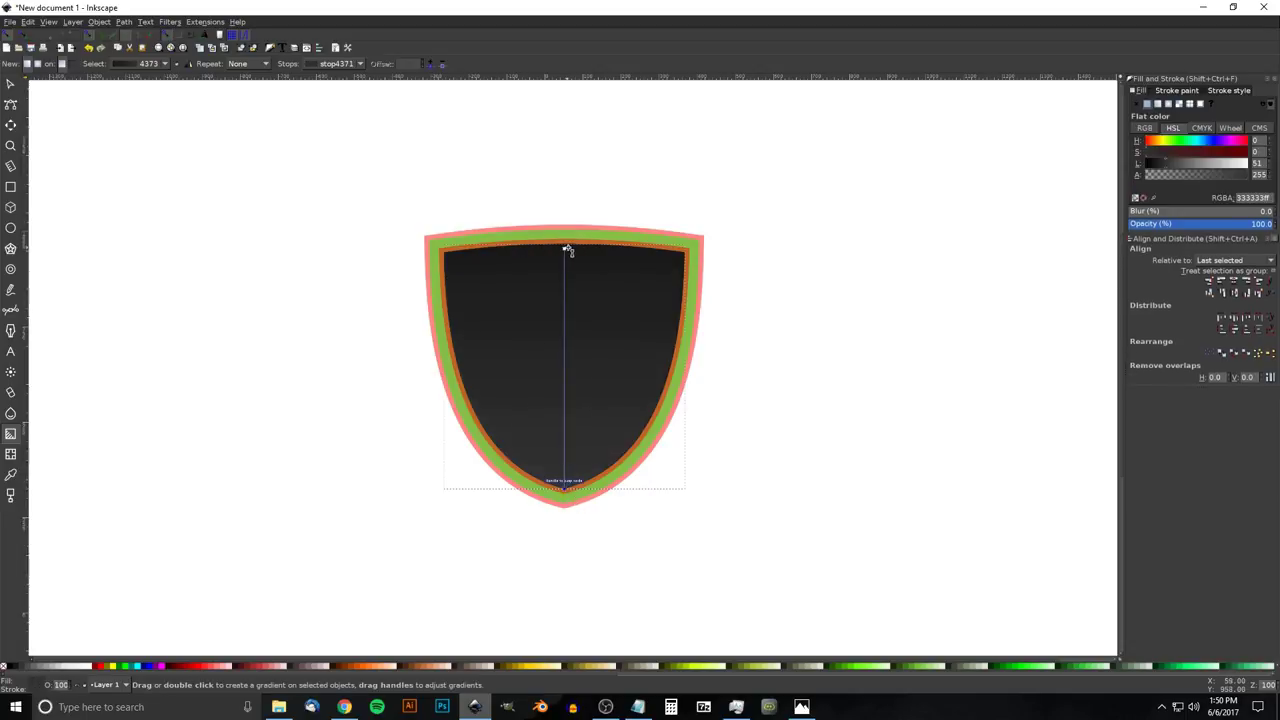
{"action": "mouse_move", "coordinate": [571, 251]}
{"action": "left_mouse_down"}
{"action": "mouse_move", "coordinate": [571, 314]}
{"action": "mouse_move", "coordinate": [566, 245]}
{"action": "left_mouse_up"}
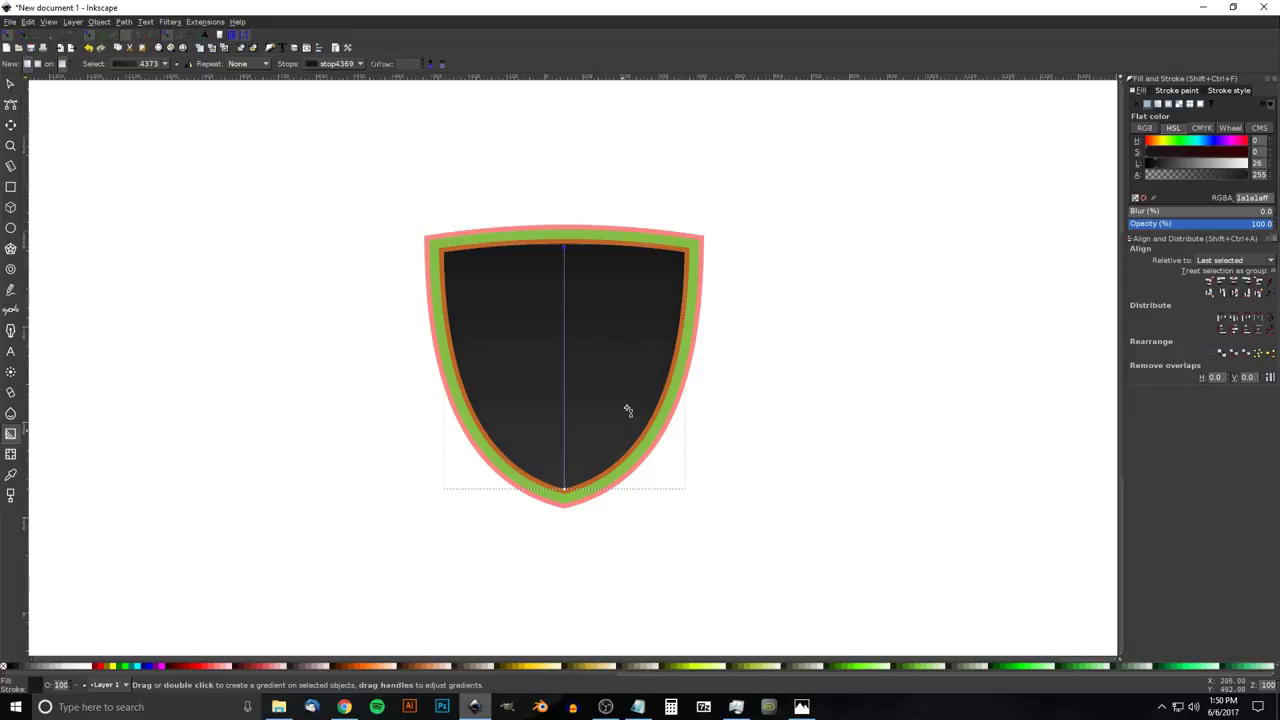
Check the reference image's two-tone halves, and draw a closed outline from the shield's vertical centre line around its entire right half
{"action": "left_click", "coordinate": [801, 707]}
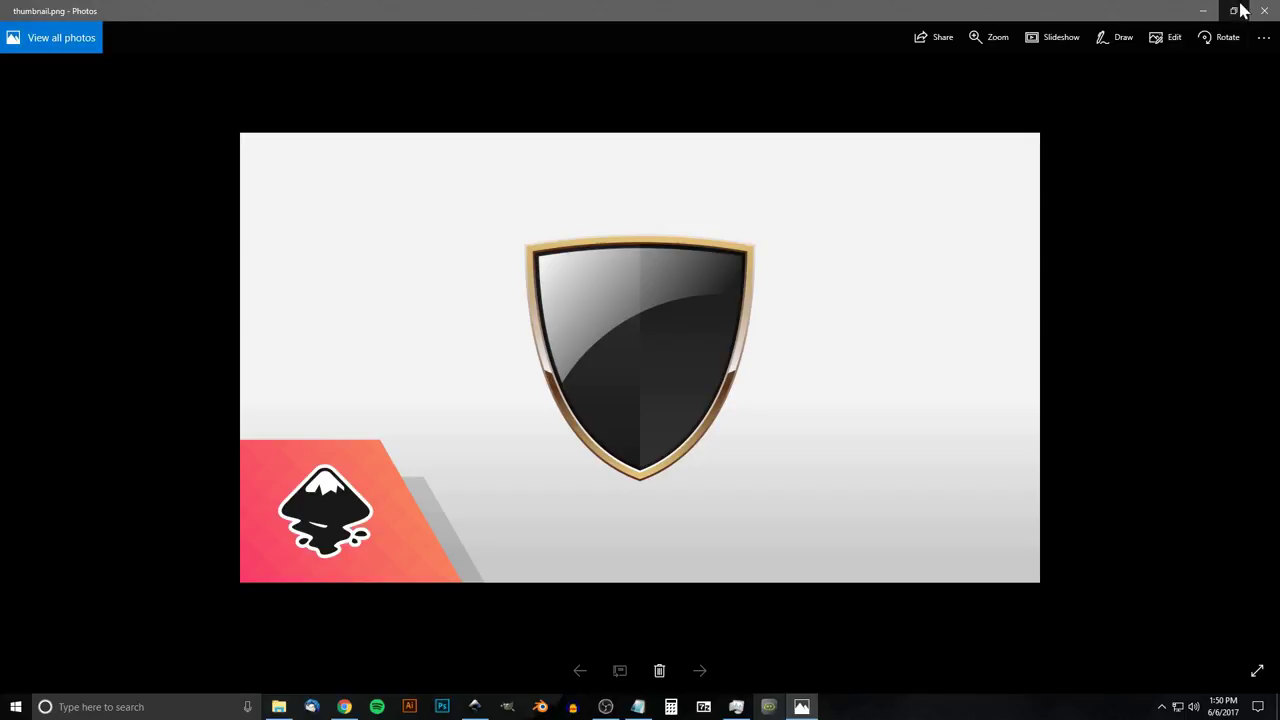
{"action": "left_click", "coordinate": [1203, 10]}
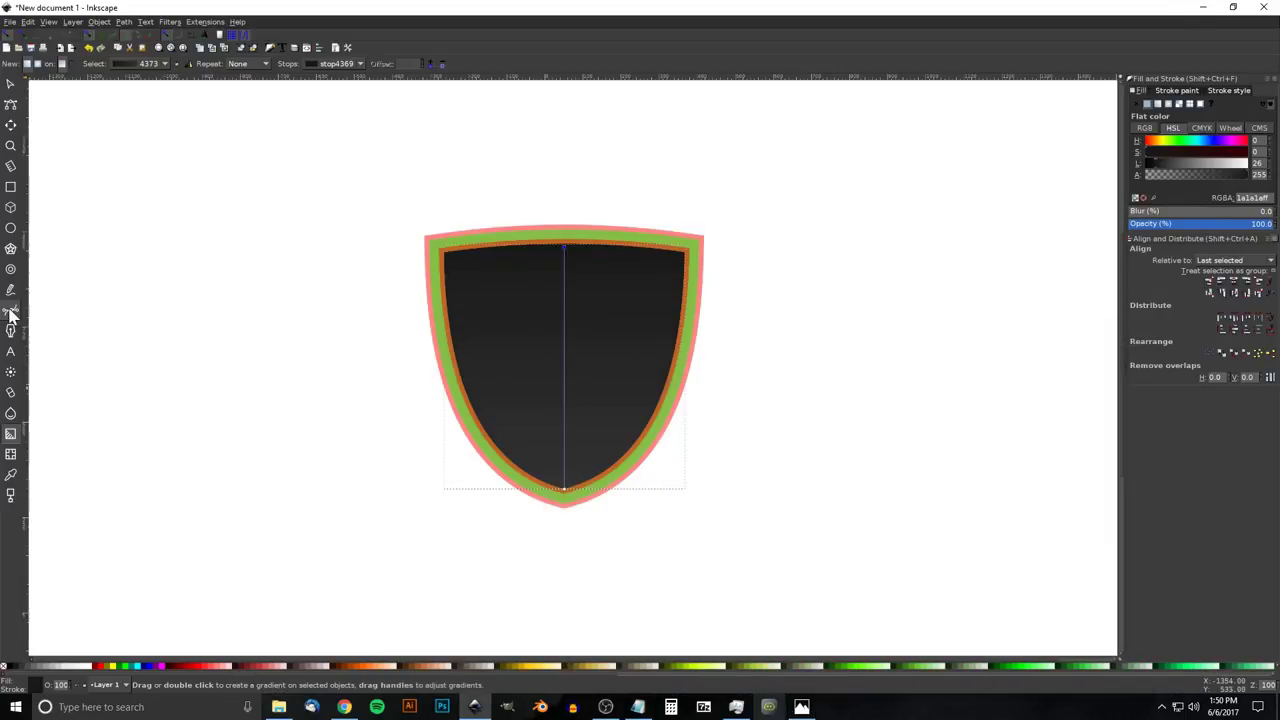
{"action": "left_click", "coordinate": [8, 312]}
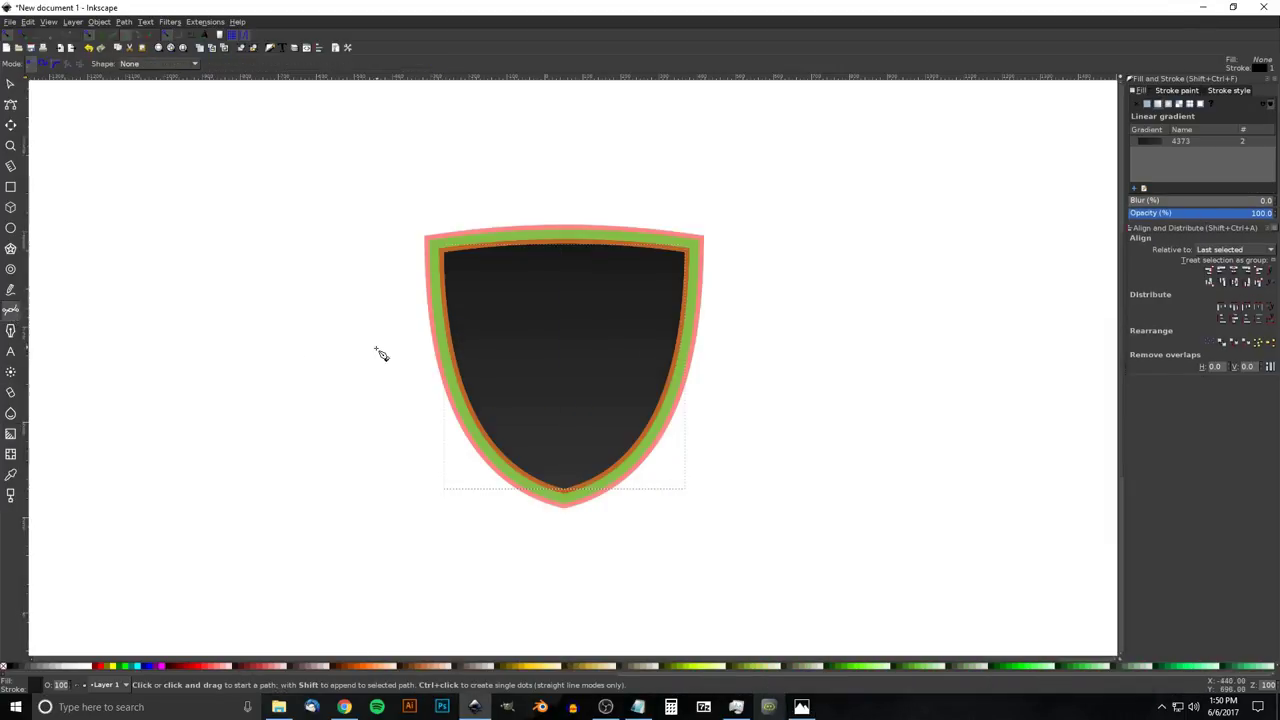
{"action": "left_click", "coordinate": [571, 495]}
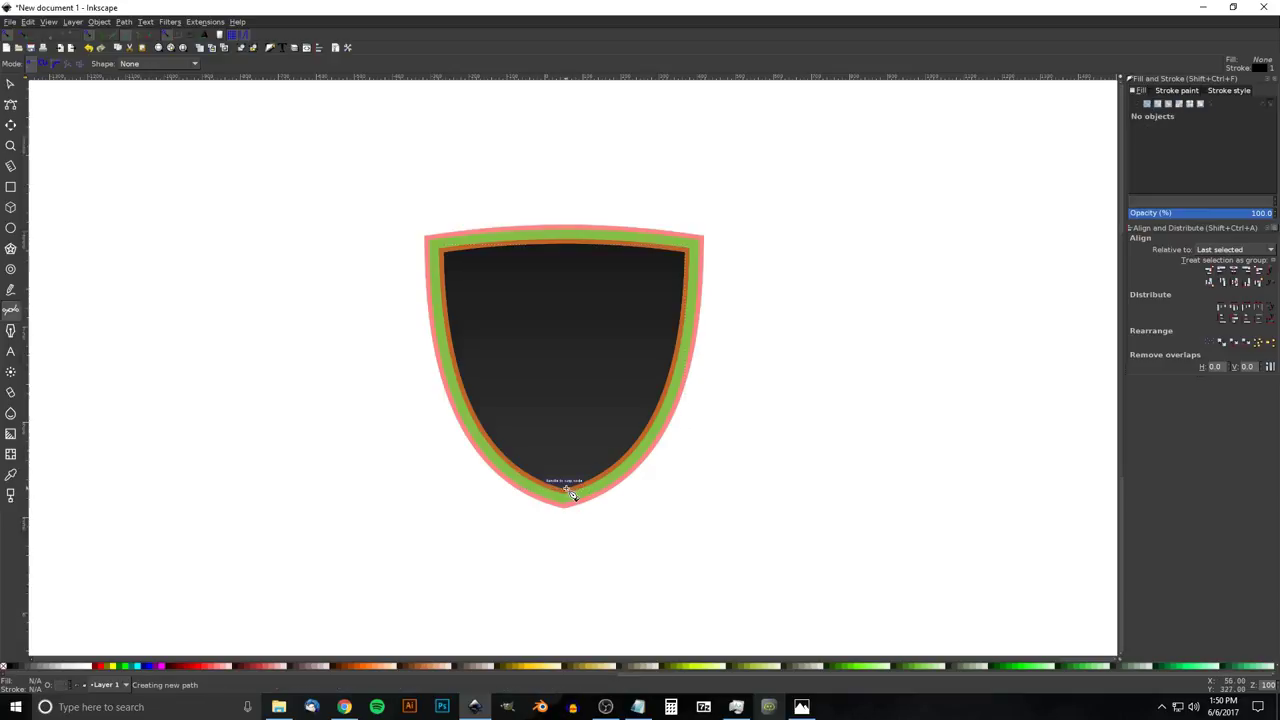
{"action": "left_click", "coordinate": [565, 170]}
{"action": "left_click", "coordinate": [683, 172]}
{"action": "left_click", "coordinate": [765, 202]}
{"action": "left_click", "coordinate": [806, 265]}
{"action": "left_click", "coordinate": [831, 465]}
{"action": "left_click", "coordinate": [812, 530]}
{"action": "left_click", "coordinate": [722, 580]}
{"action": "left_click", "coordinate": [610, 593]}
{"action": "left_click", "coordinate": [566, 563]}
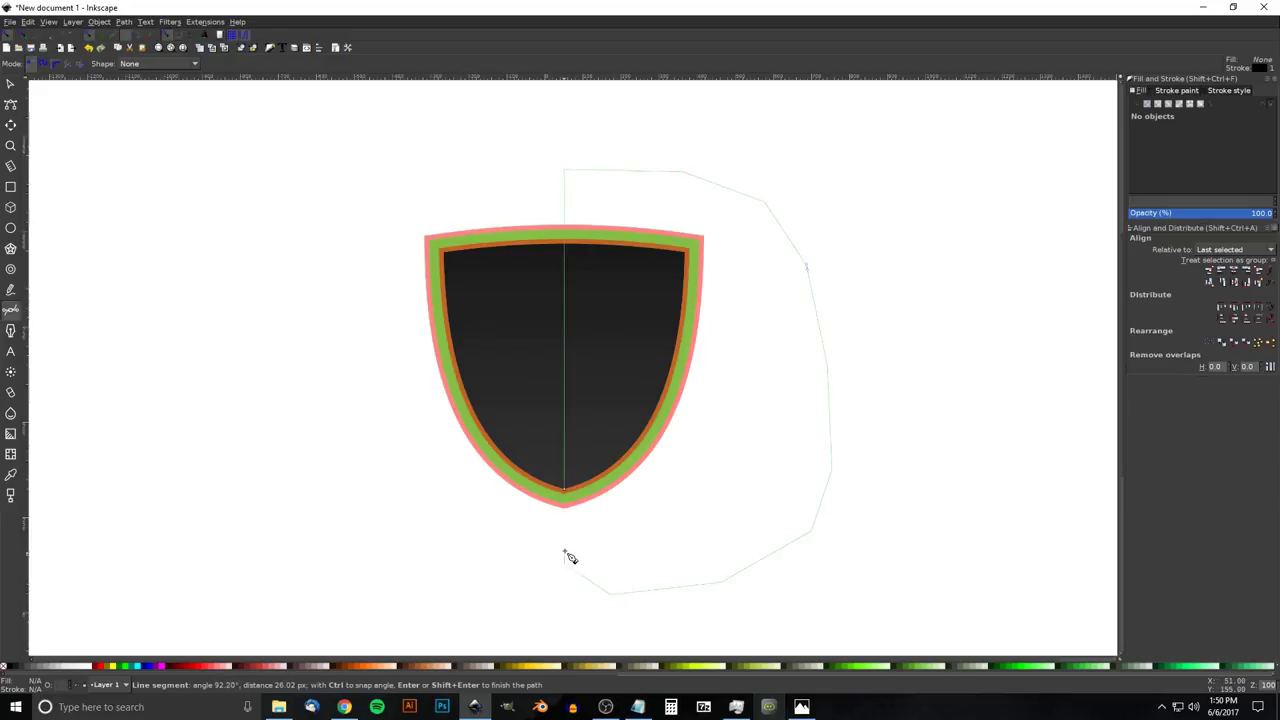
{"action": "left_click", "coordinate": [570, 497]}
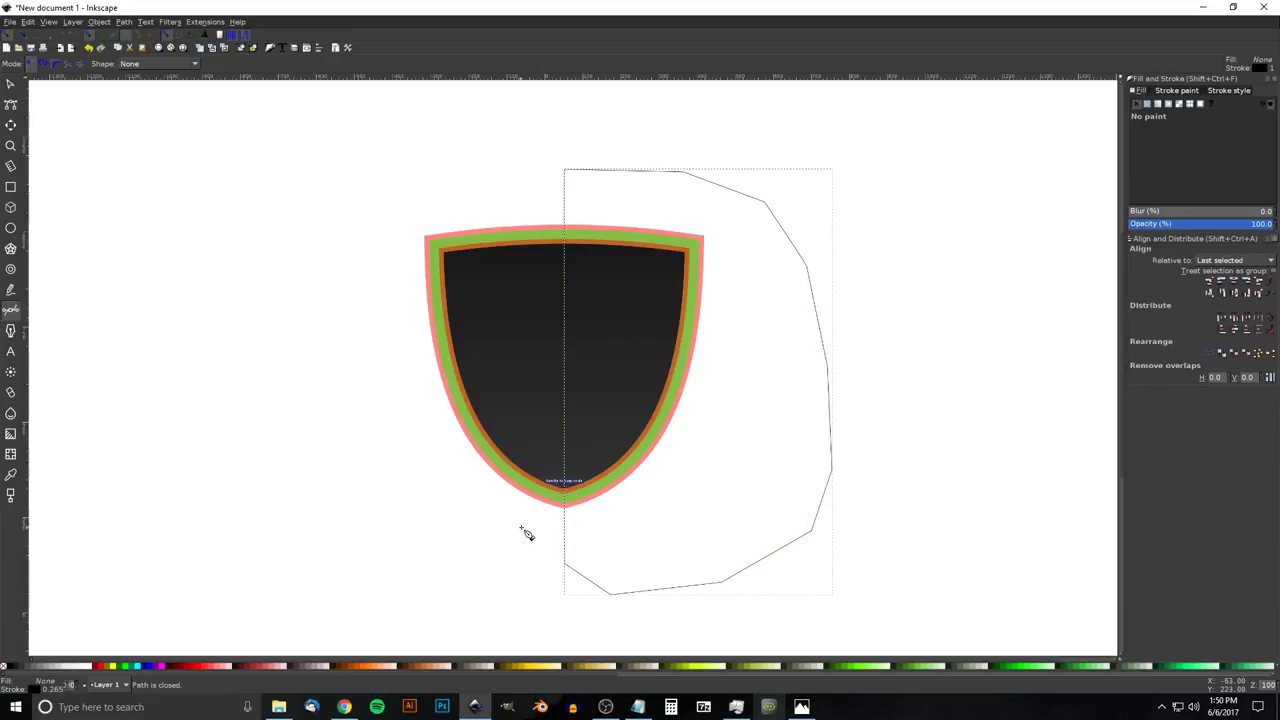
Intersect the outline with the duplicated dark shield to keep only its right half, and lower that half beneath the red highlight
{"action": "left_click", "coordinate": [11, 86]}
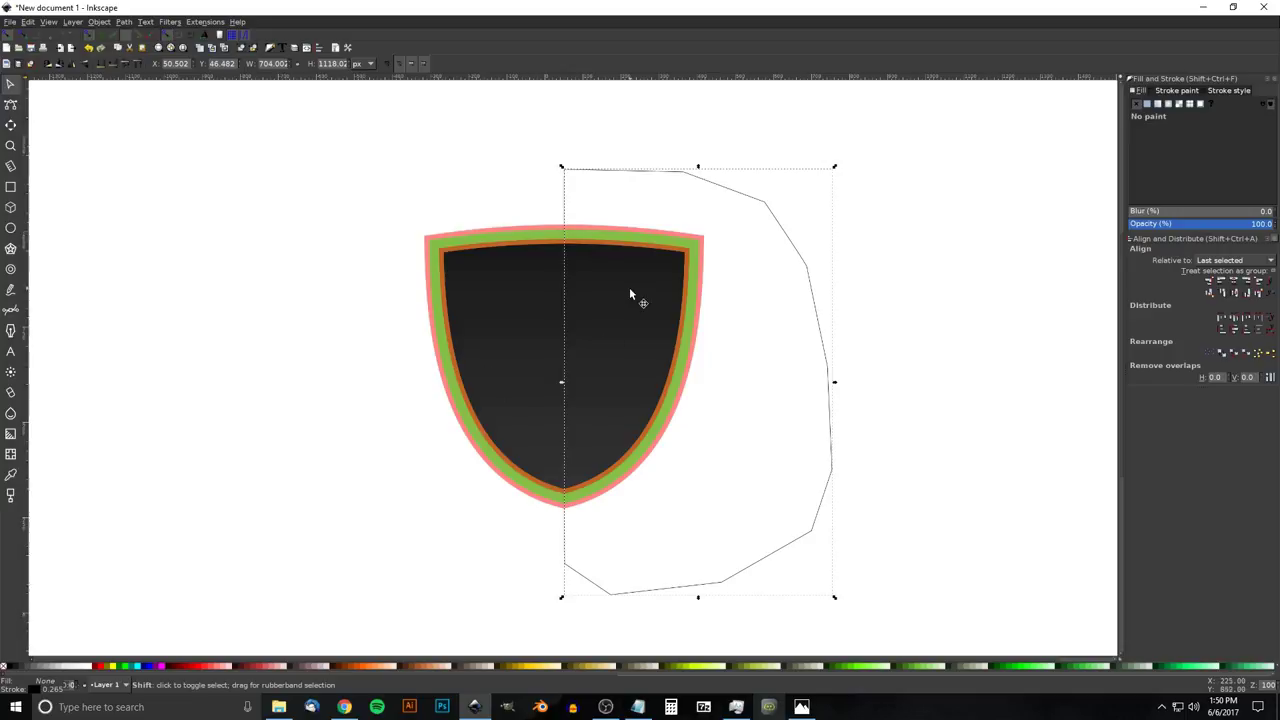
{"action": "left_click", "coordinate": [560, 305], "text": "shift"}
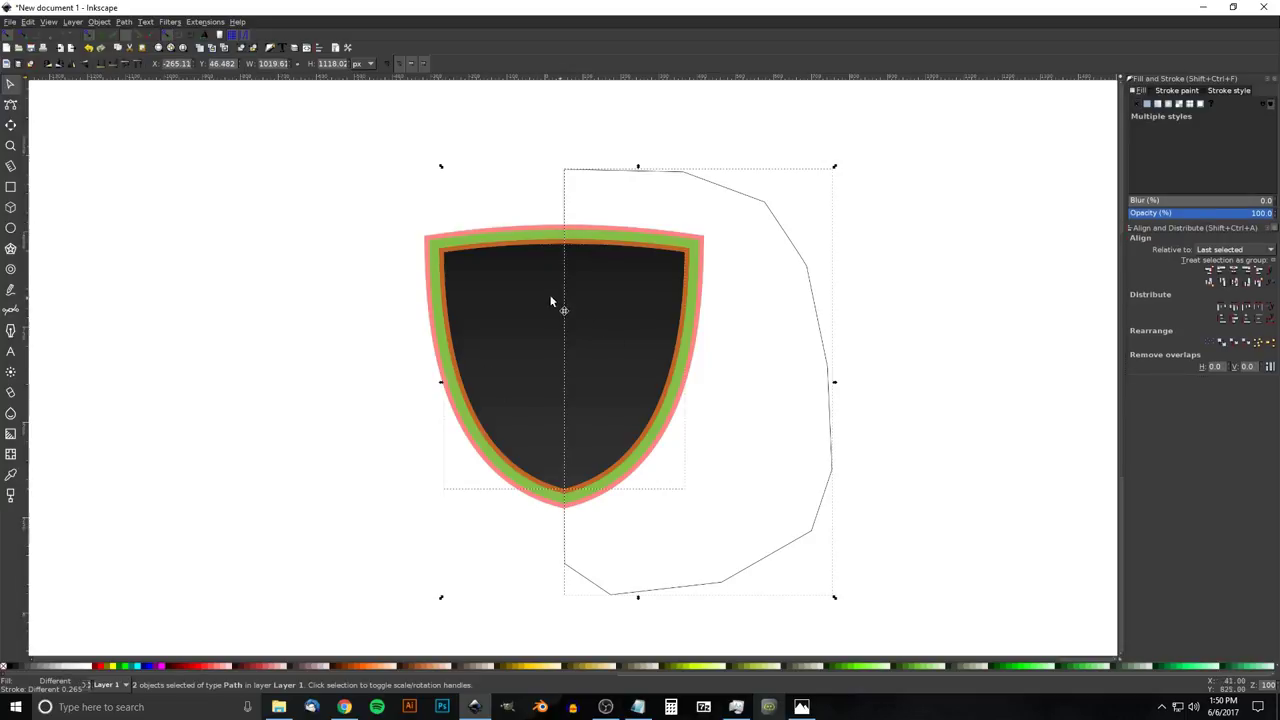
{"action": "left_click", "coordinate": [123, 21]}
{"action": "left_click", "coordinate": [160, 108]}
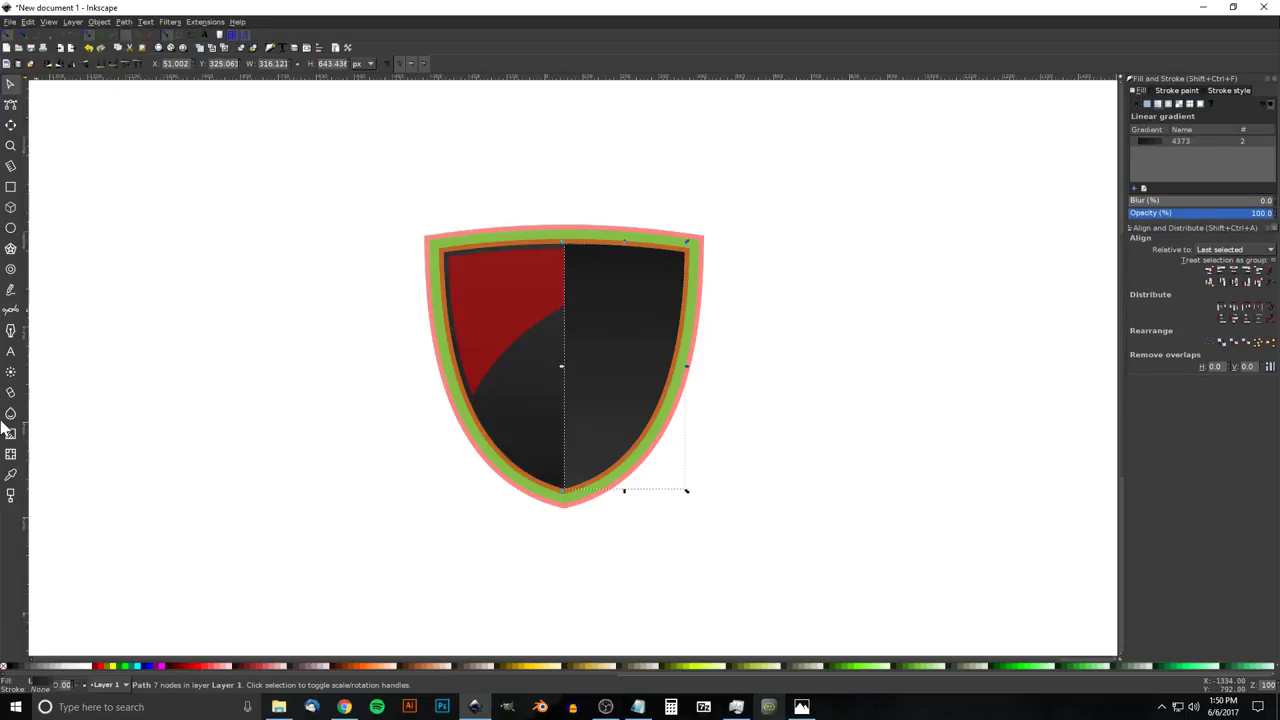
{"action": "left_click", "coordinate": [113, 64]}
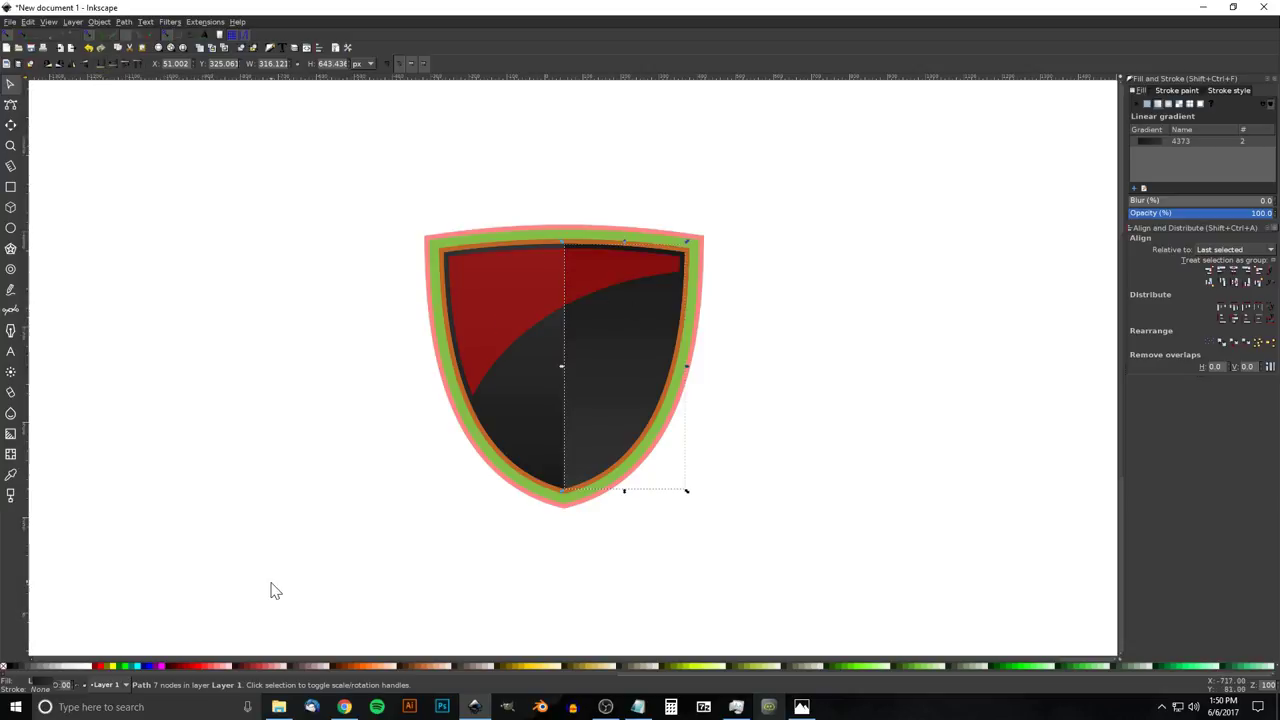
Make the red highlight fully opaque, recolour it f9f9f9 and give it a linear gradient that fades to transparent
{"action": "left_click", "coordinate": [495, 291]}
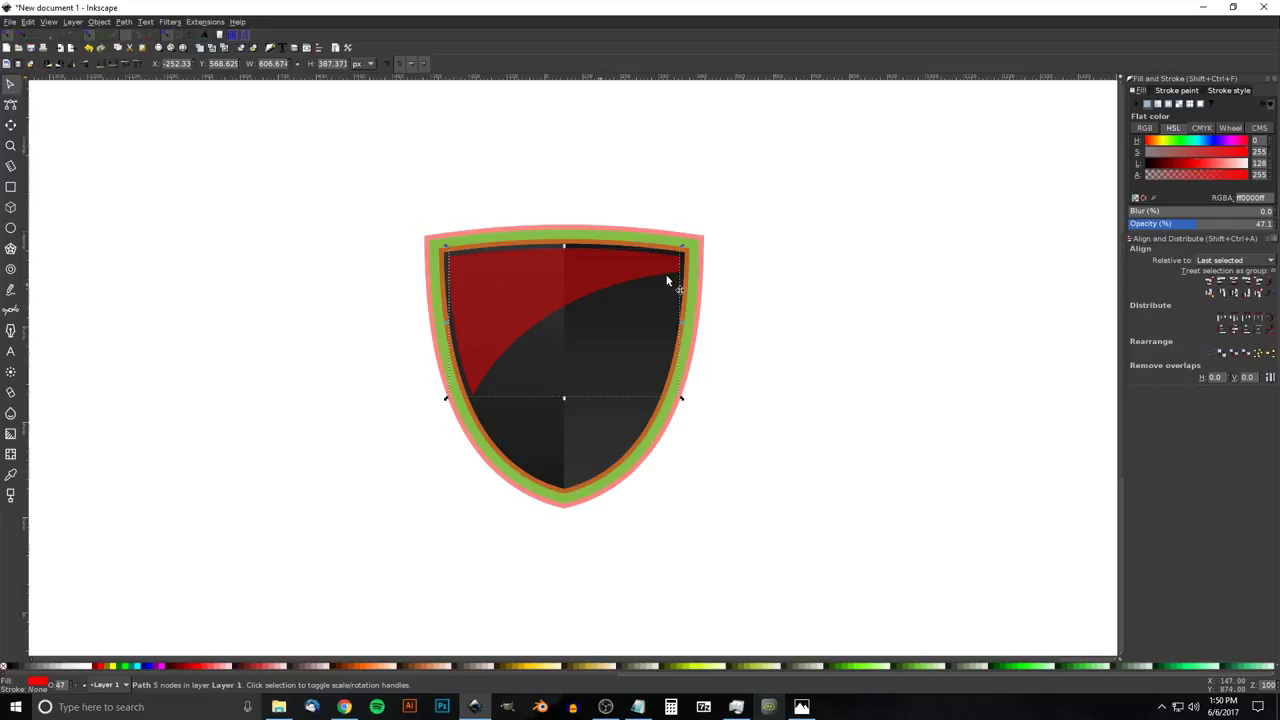
{"action": "left_click_drag", "start_coordinate": [1208, 228], "coordinate": [1275, 227]}
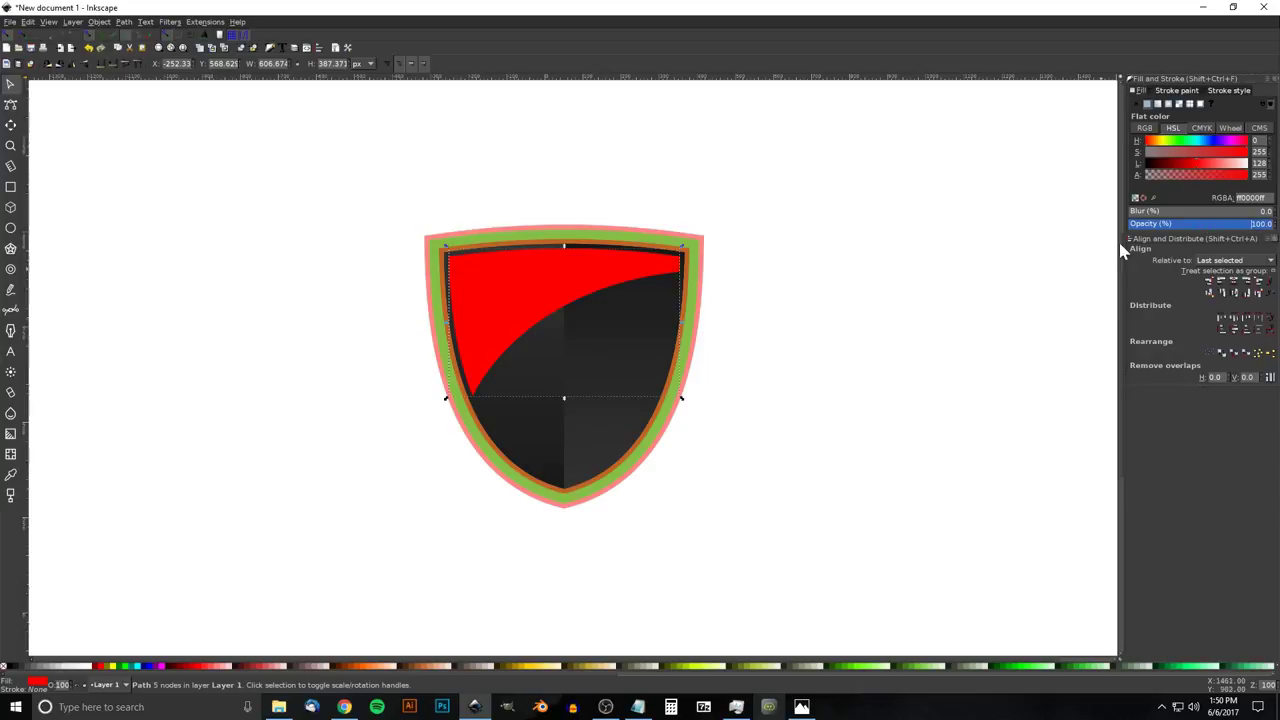
{"action": "left_click", "coordinate": [86, 667]}
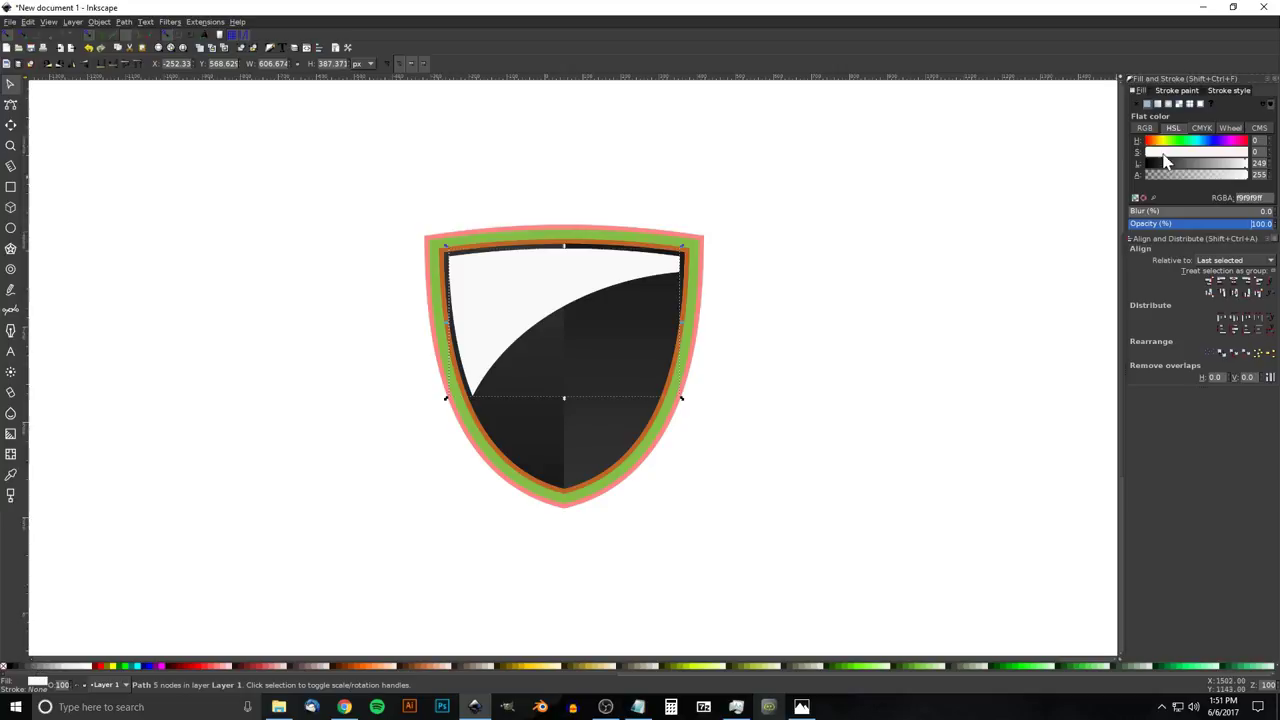
{"action": "left_click", "coordinate": [1158, 104]}
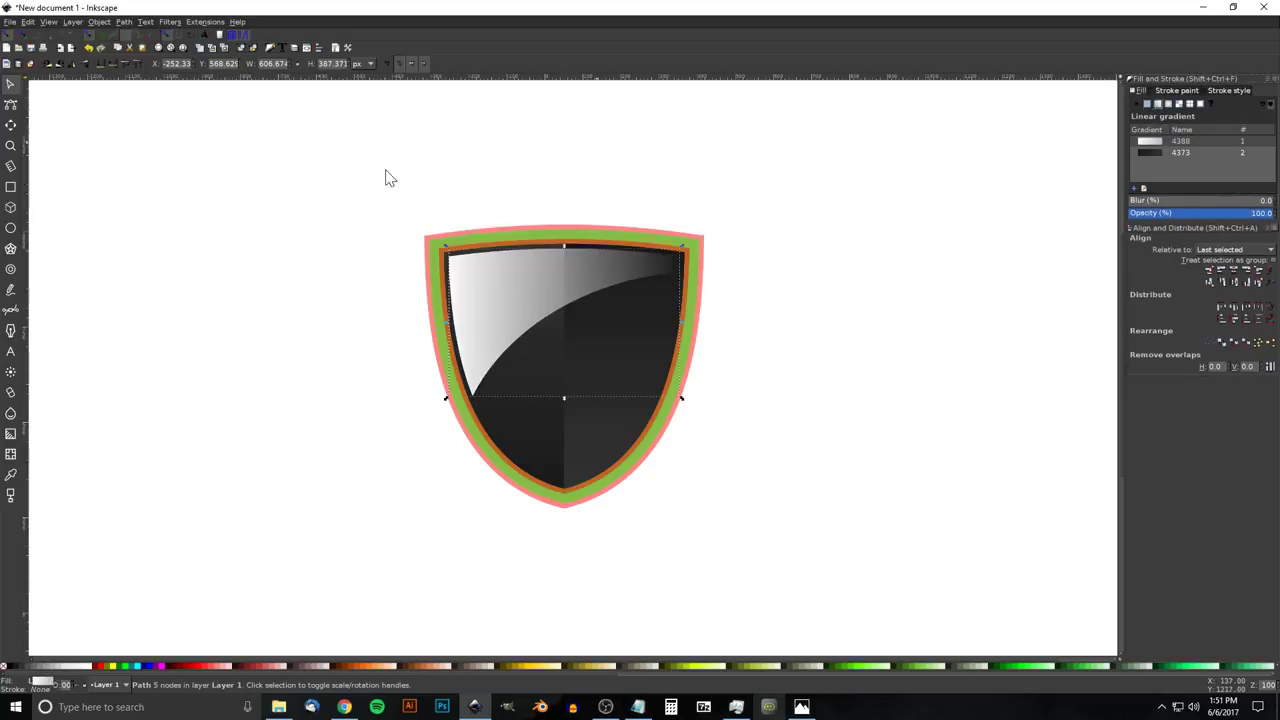
Angle the highlight's gradient diagonally, from just outside the shield's upper-left corner to the middle of its dark right half
{"action": "left_click", "coordinate": [9, 438]}
{"action": "left_click_drag", "start_coordinate": [450, 324], "coordinate": [428, 226]}
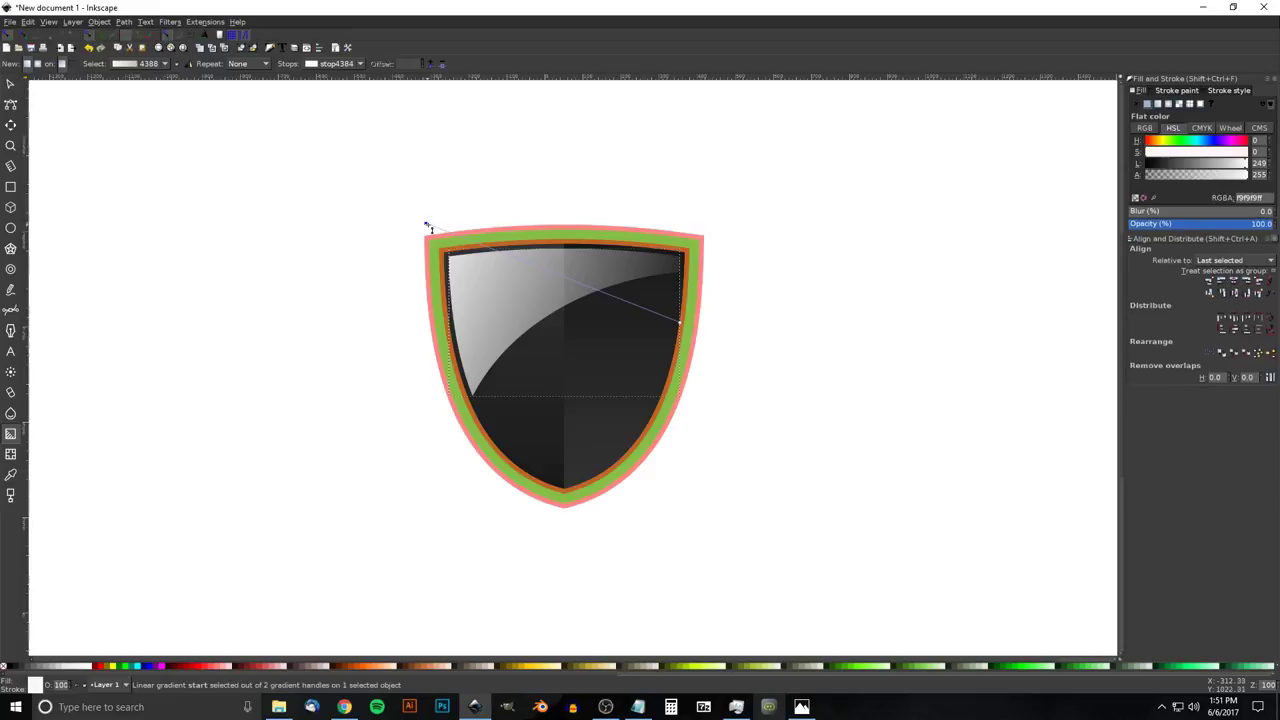
{"action": "left_click_drag", "start_coordinate": [680, 323], "coordinate": [614, 360]}
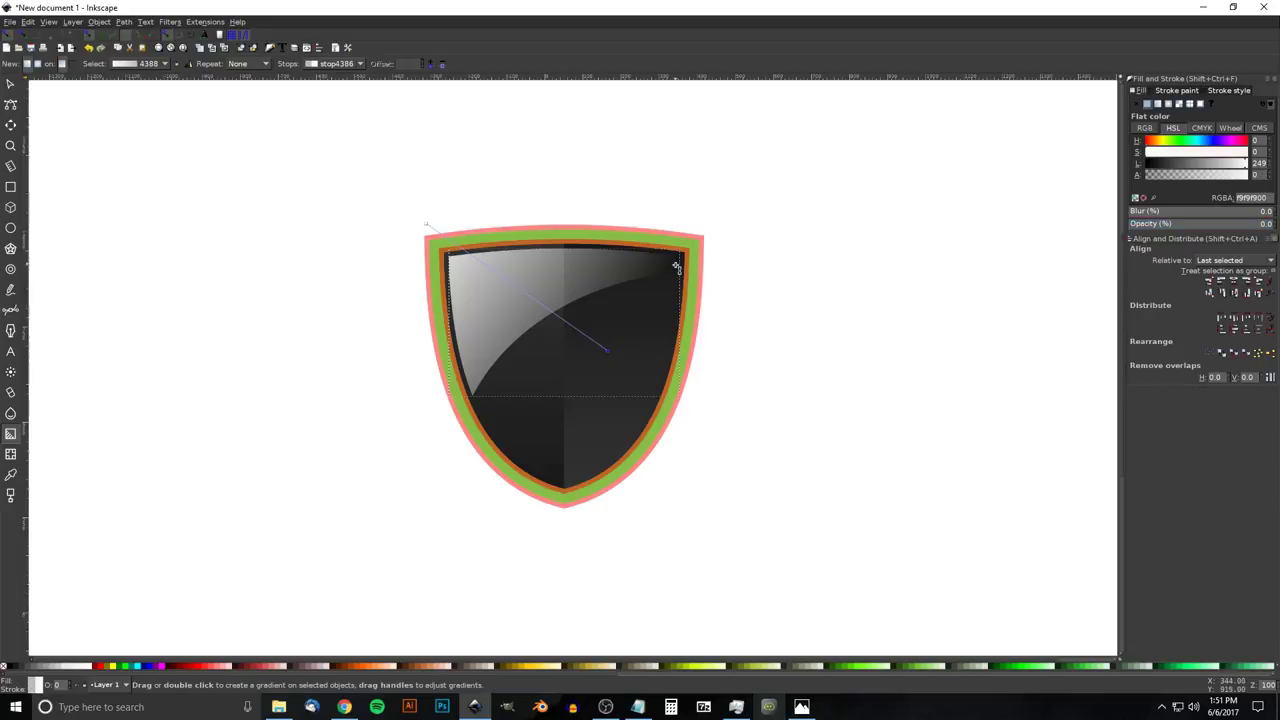
{"action": "left_click_drag", "start_coordinate": [611, 357], "coordinate": [582, 444]}
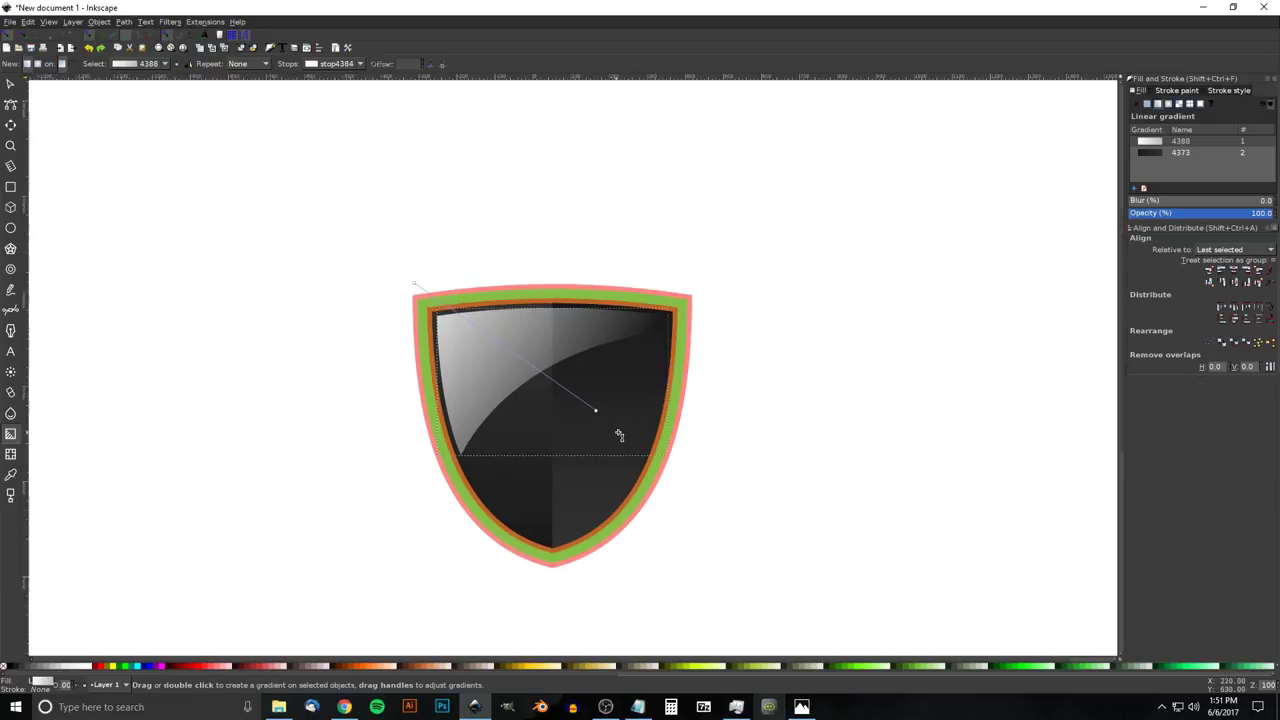
{"action": "left_click", "coordinate": [10, 84]}
{"action": "left_click_drag", "start_coordinate": [603, 424], "coordinate": [588, 374]}
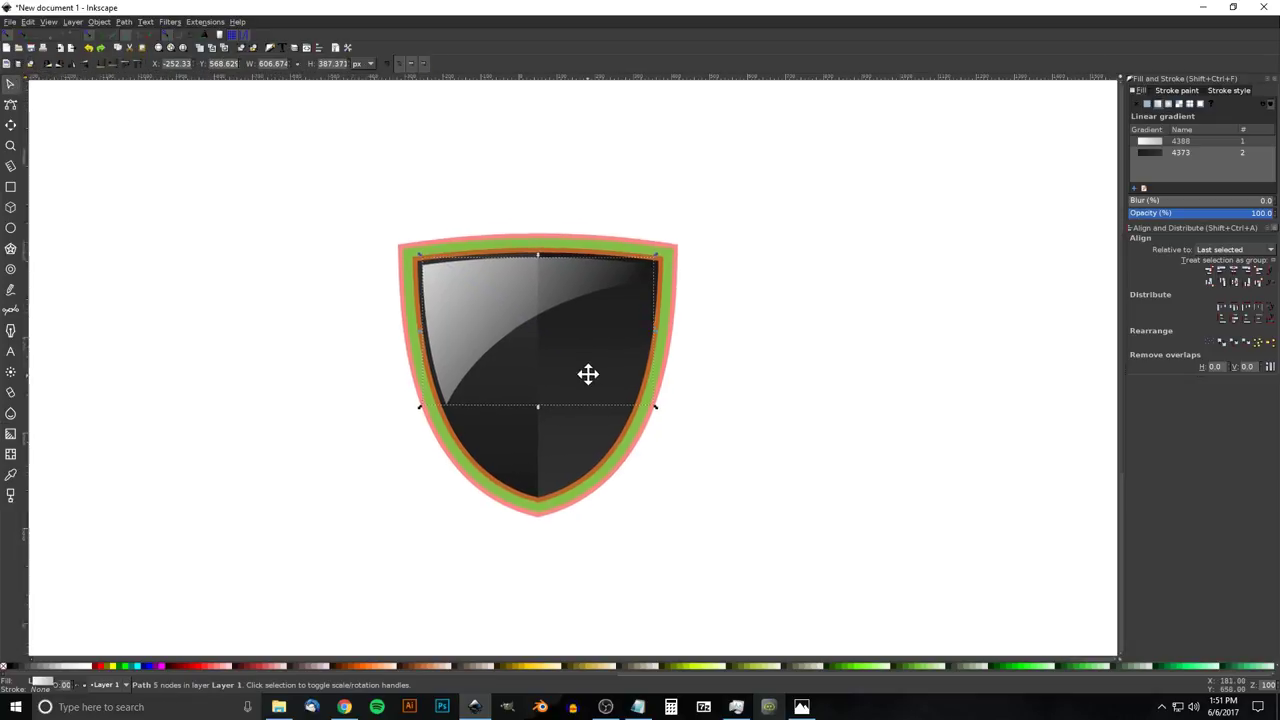
Check the border in the reference image, and give the innermost border shield full opacity and a linear gradient based on 803300
{"action": "left_click", "coordinate": [801, 707]}
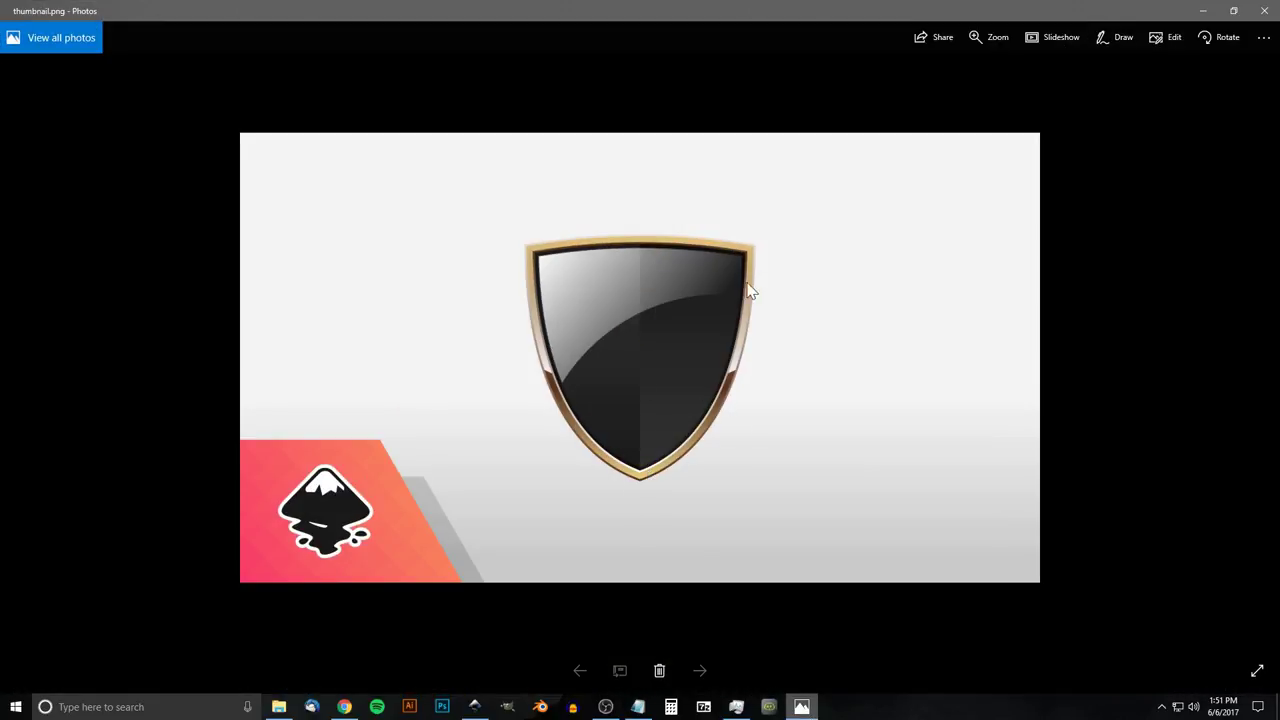
{"action": "left_click", "coordinate": [474, 707]}
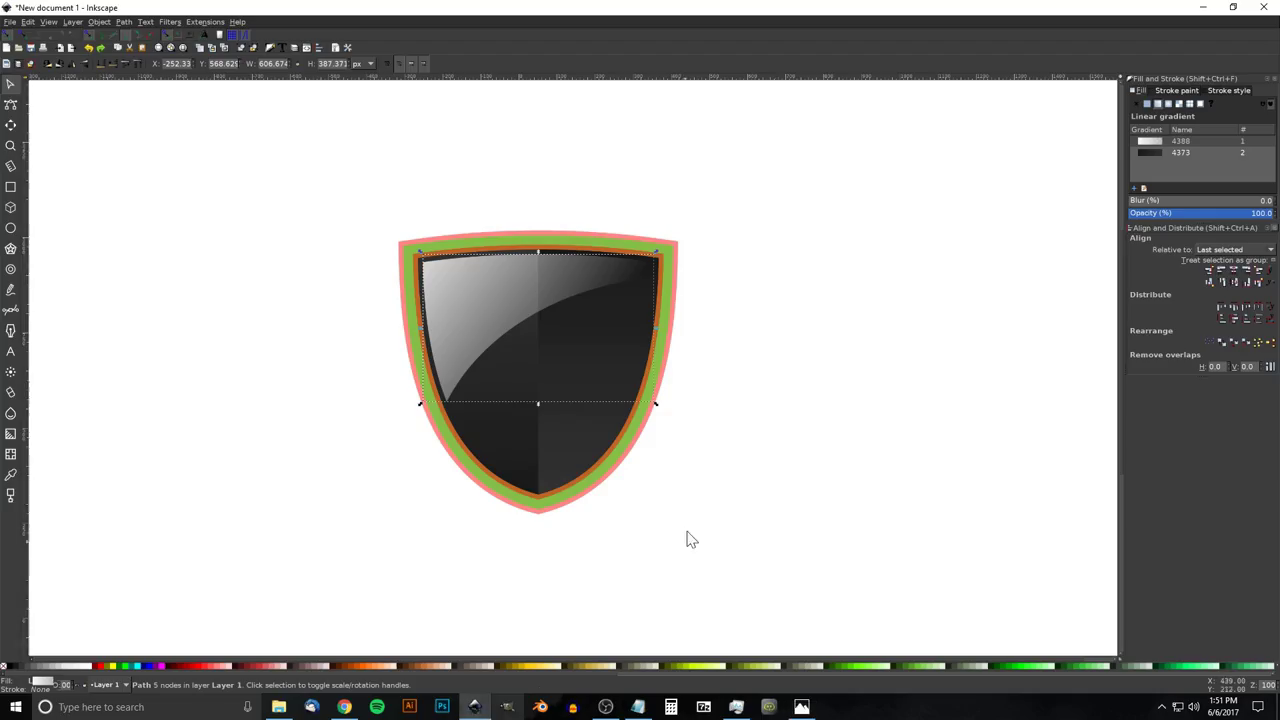
{"action": "left_click", "coordinate": [412, 262]}
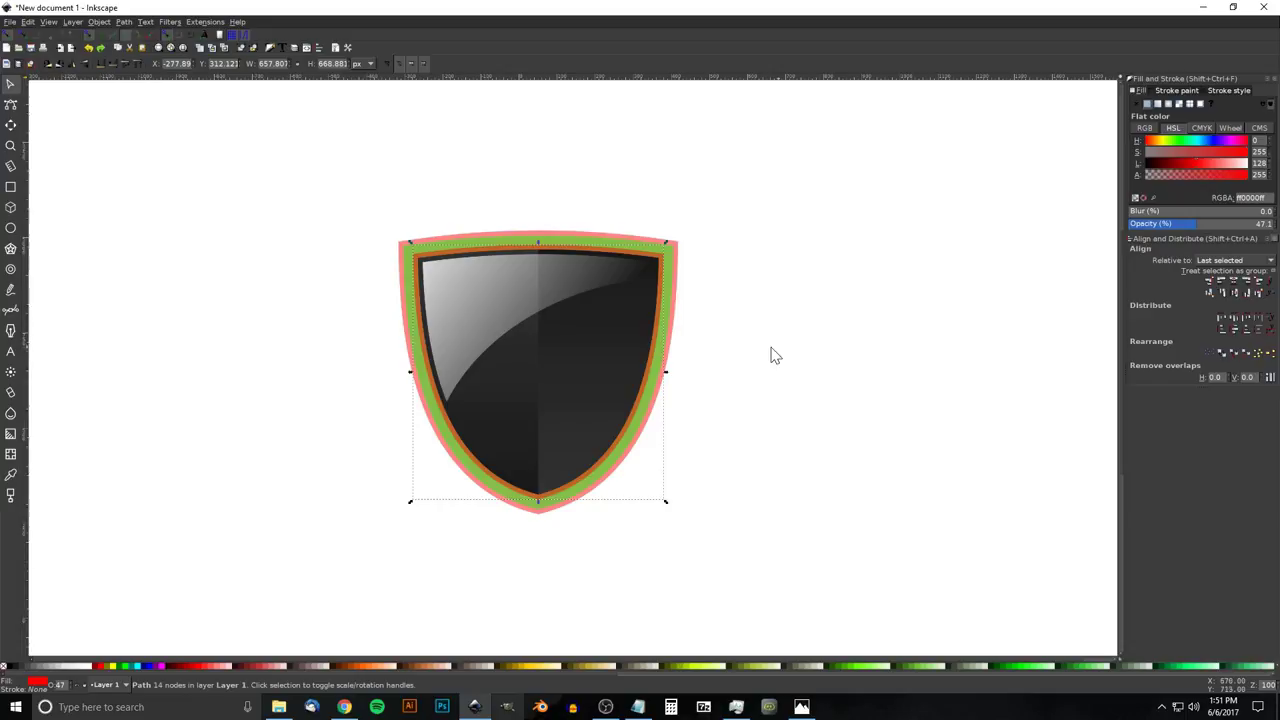
{"action": "left_click_drag", "start_coordinate": [1206, 226], "coordinate": [1277, 231]}
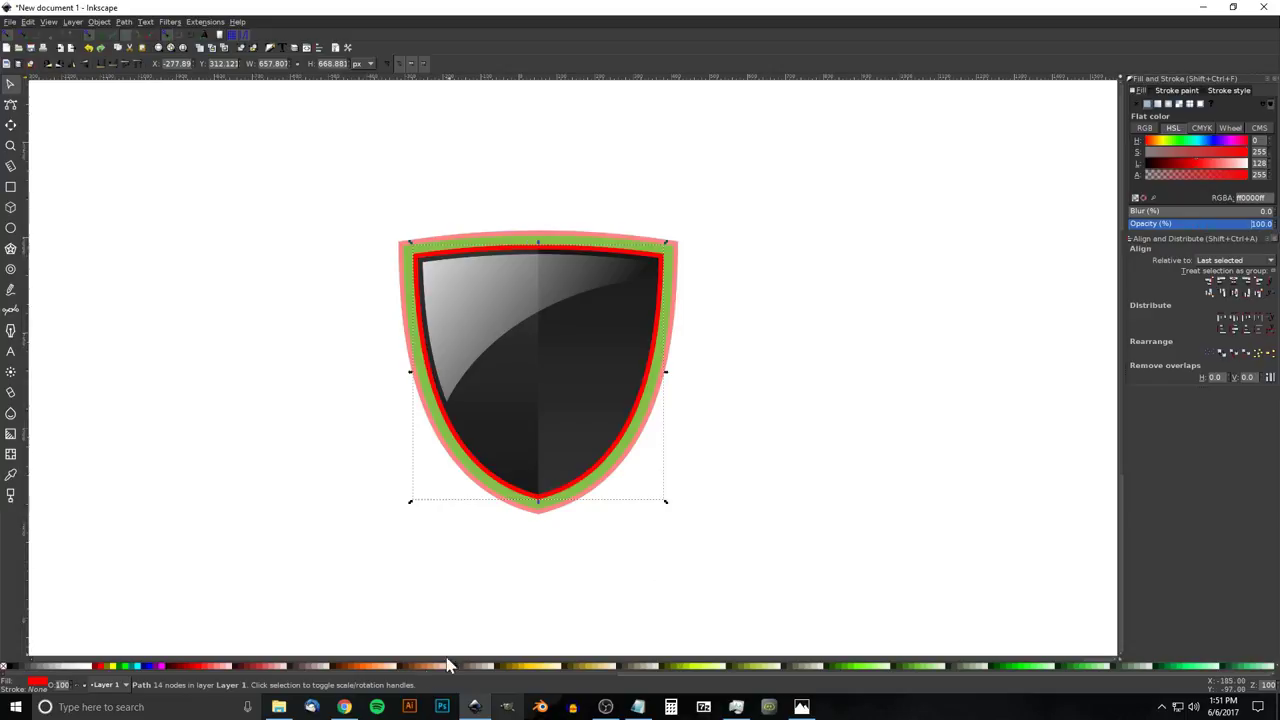
{"action": "left_click", "coordinate": [345, 670]}
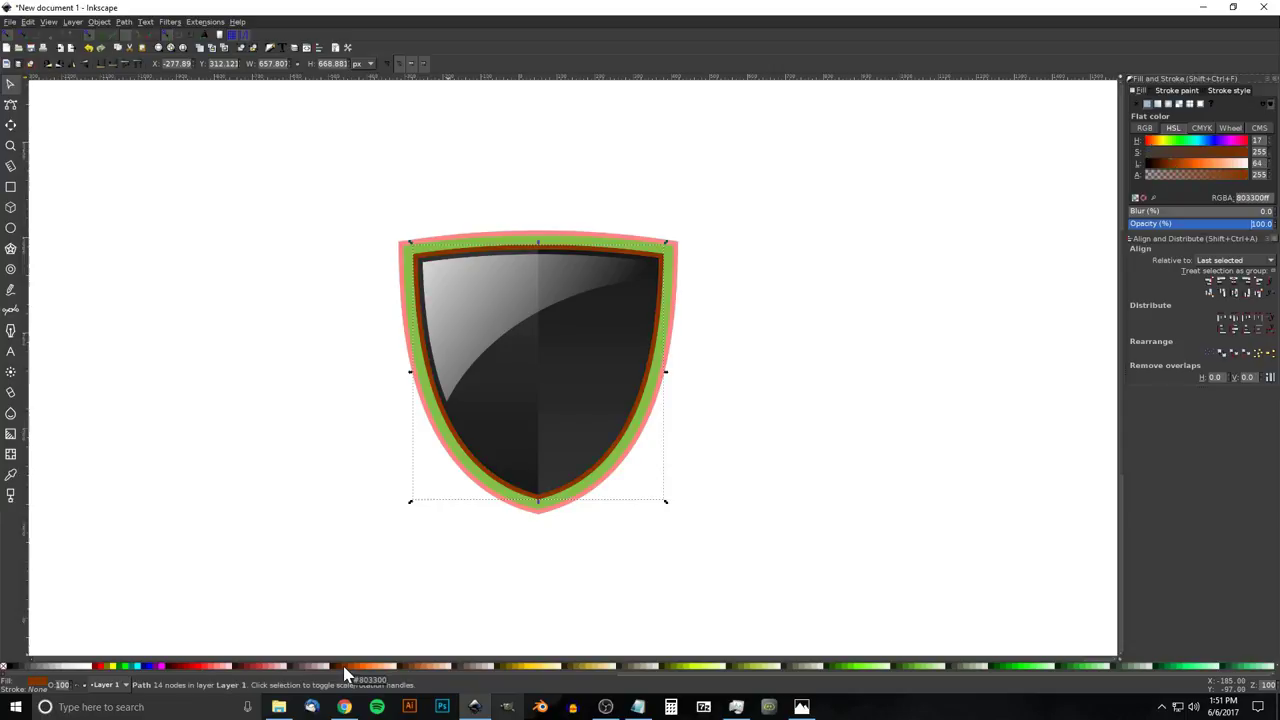
{"action": "left_click", "coordinate": [1160, 104]}
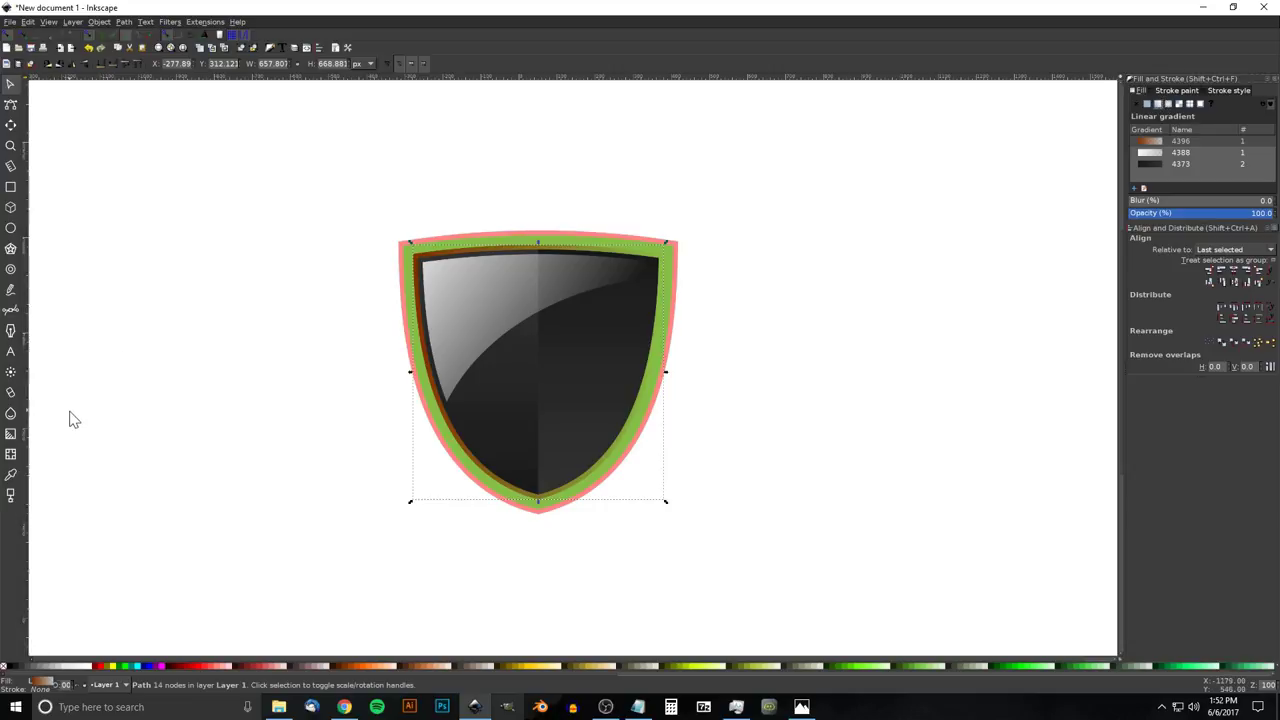
Make the transparent end of the inner border's gradient fully opaque and colour it pale cream fff8db
{"action": "left_click", "coordinate": [11, 433]}
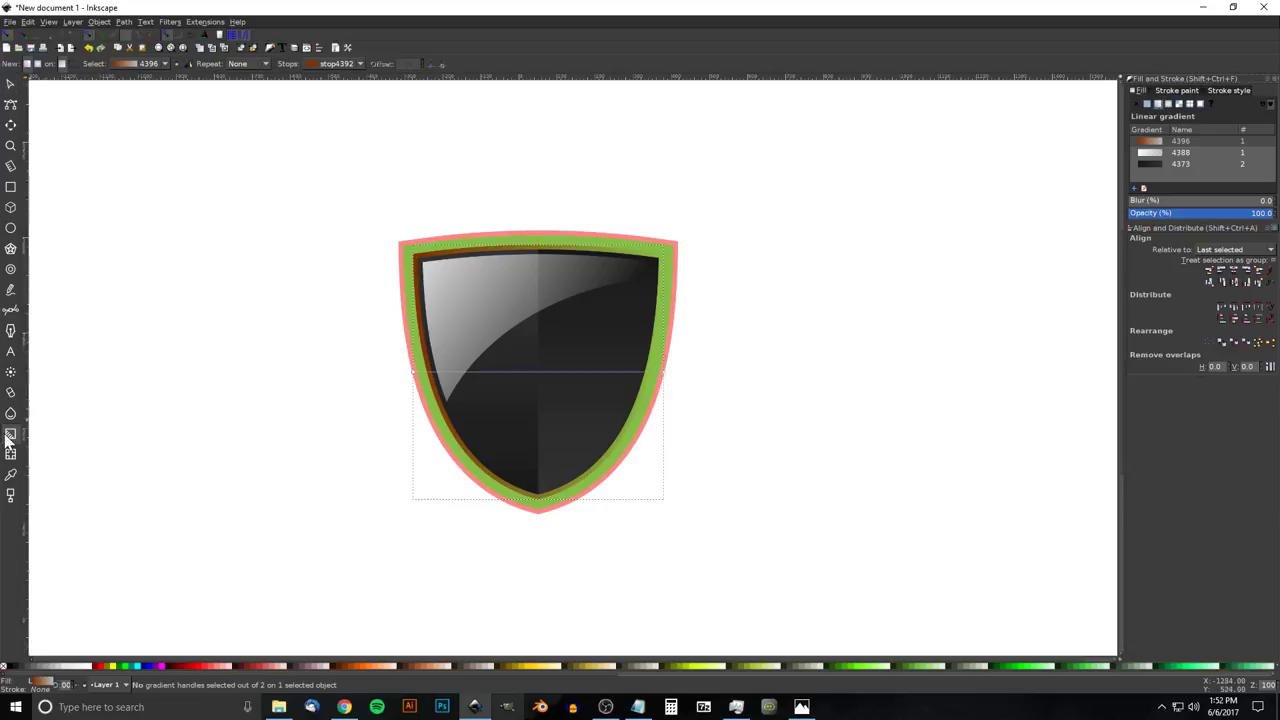
{"action": "left_click", "coordinate": [664, 372]}
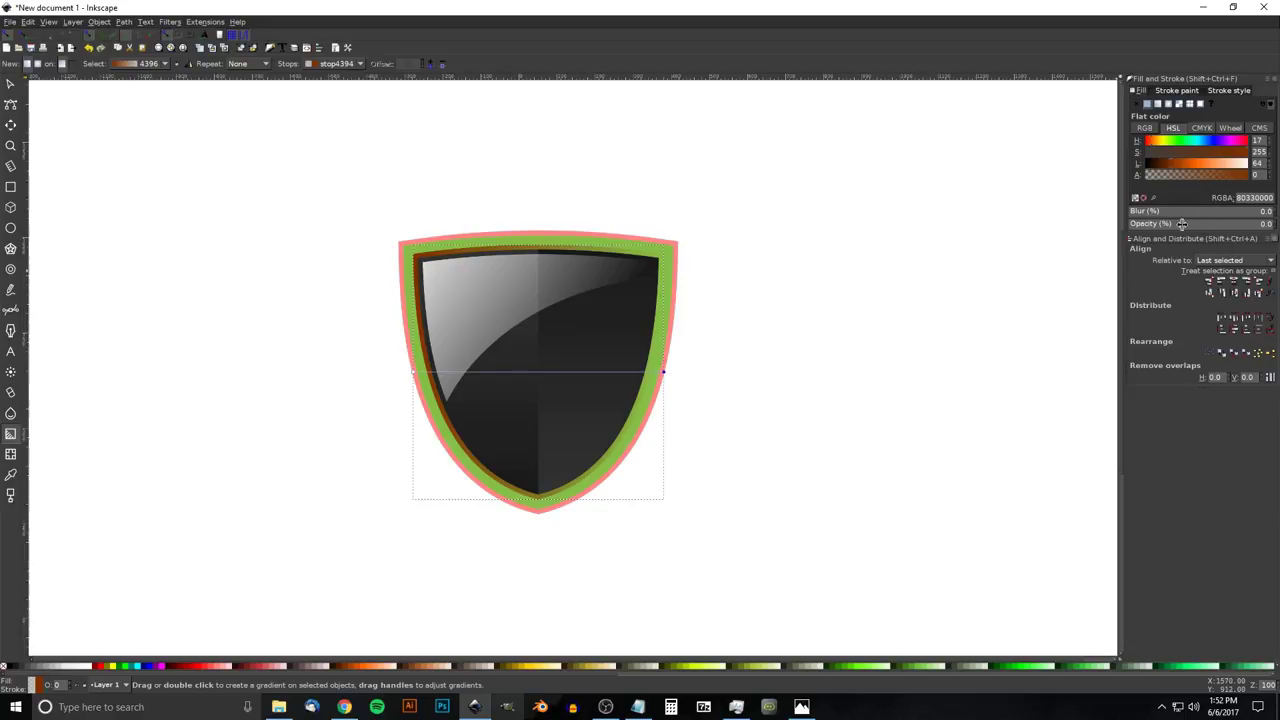
{"action": "left_click_drag", "start_coordinate": [1187, 226], "coordinate": [1277, 225]}
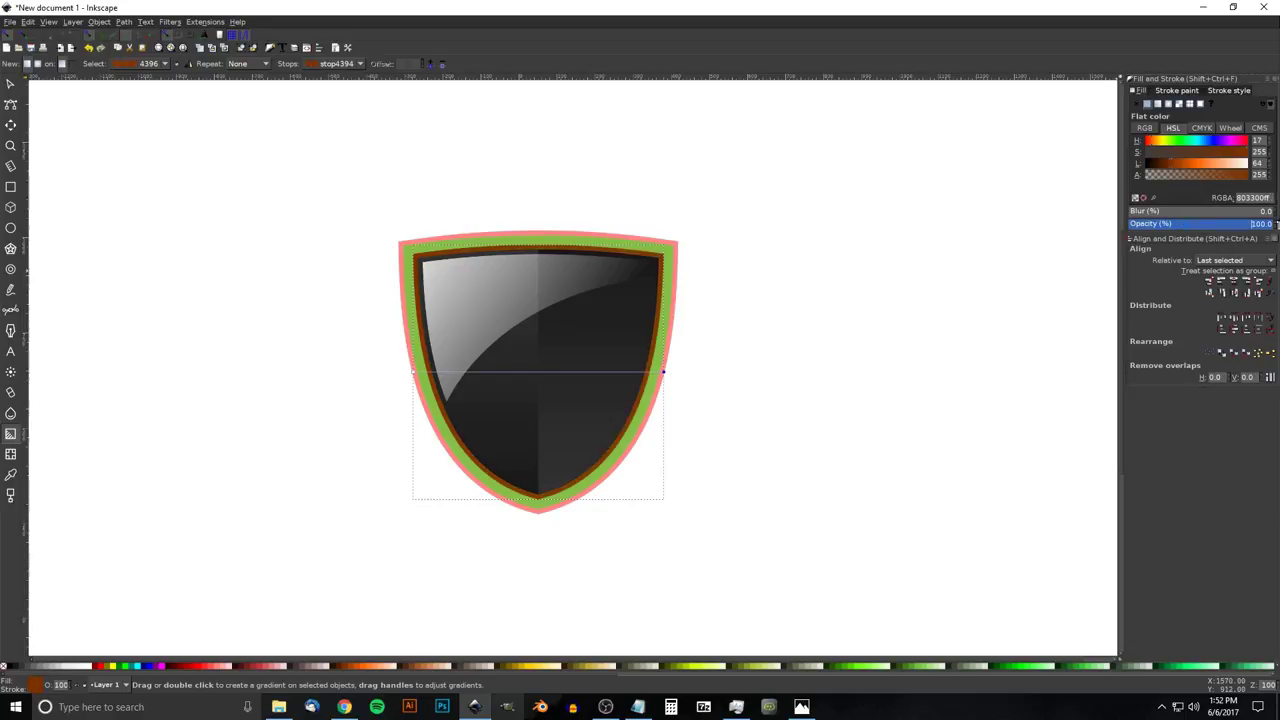
{"action": "left_click", "coordinate": [531, 666]}
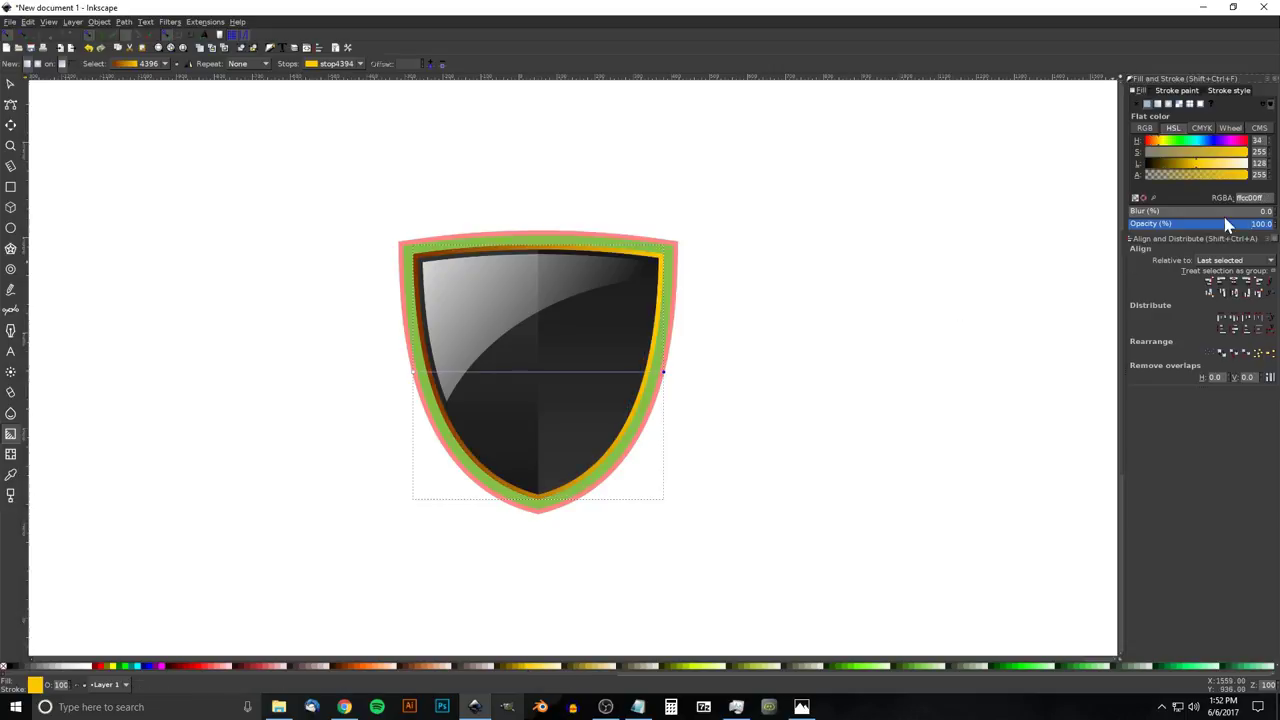
{"action": "left_click", "coordinate": [1240, 166]}
{"action": "left_click_drag", "start_coordinate": [1240, 170], "coordinate": [1237, 168]}
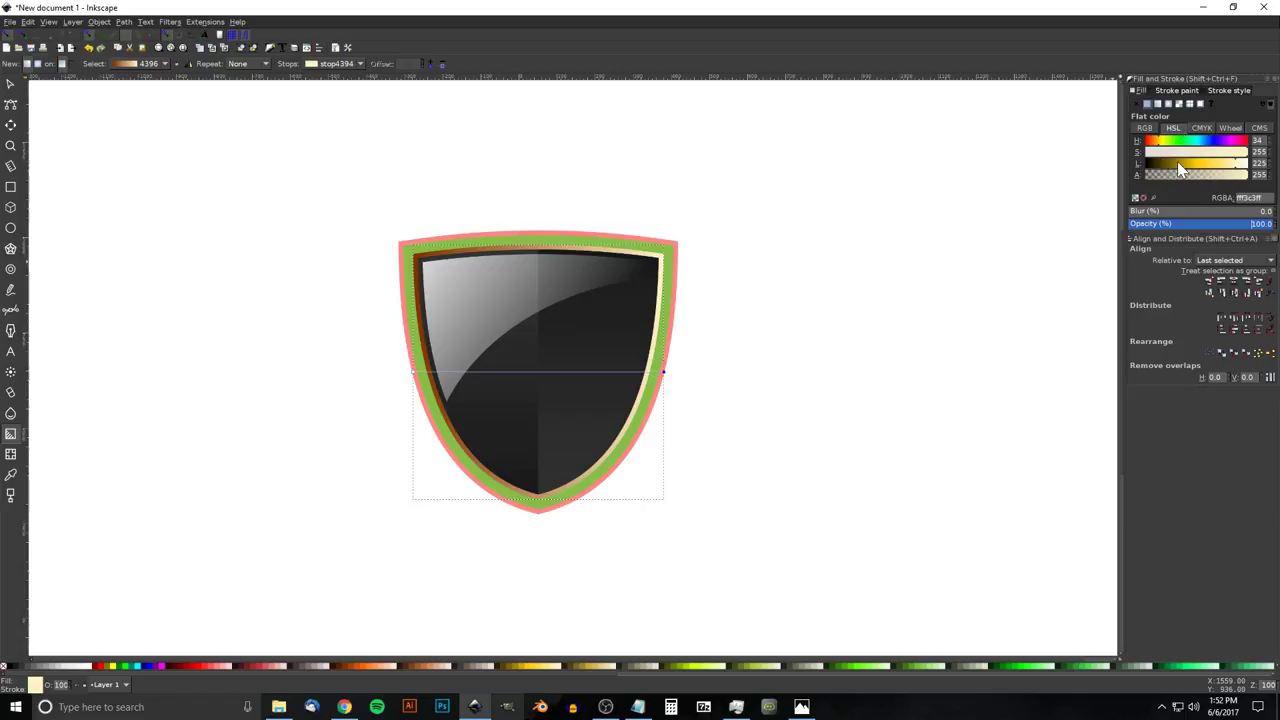
{"action": "left_click_drag", "start_coordinate": [1240, 169], "coordinate": [1246, 172]}
Turn the inner border's gradient vertical, with the cream end at the shield's tip and the brown end at its upper edge
{"action": "left_click_drag", "start_coordinate": [647, 388], "coordinate": [538, 492]}
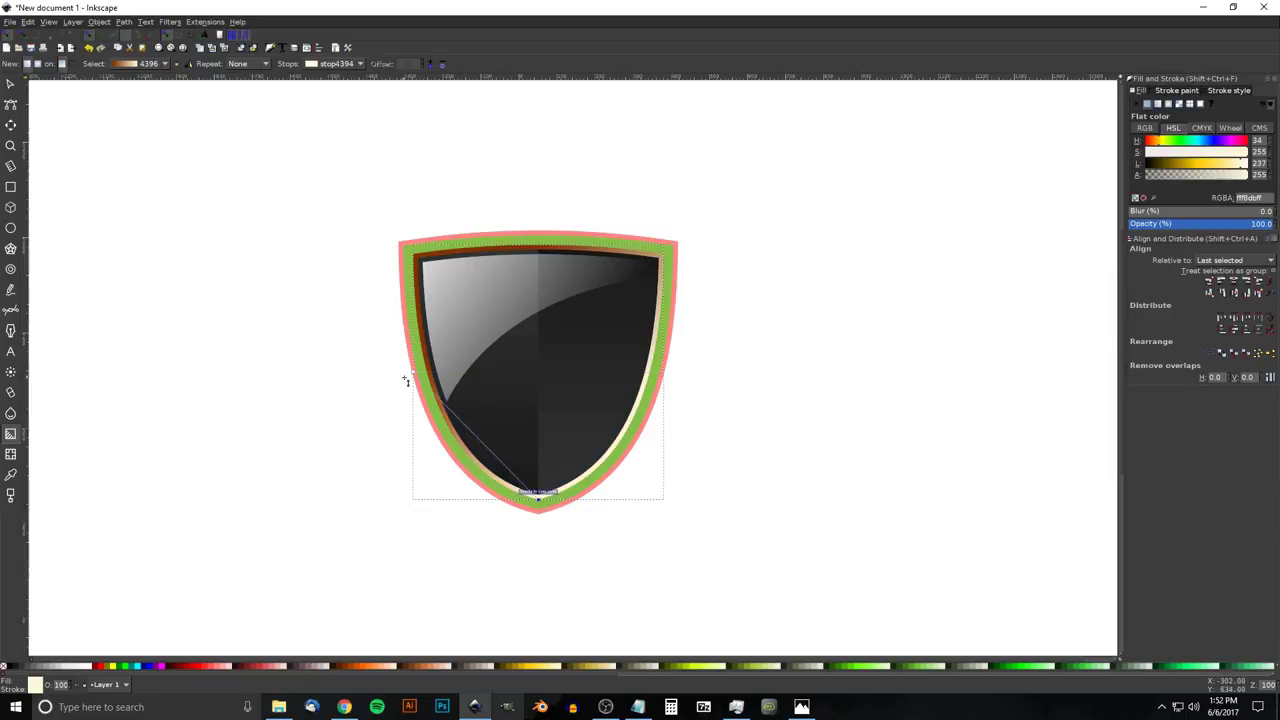
{"action": "left_click_drag", "start_coordinate": [423, 387], "coordinate": [546, 250]}
{"action": "left_click", "coordinate": [538, 494]}
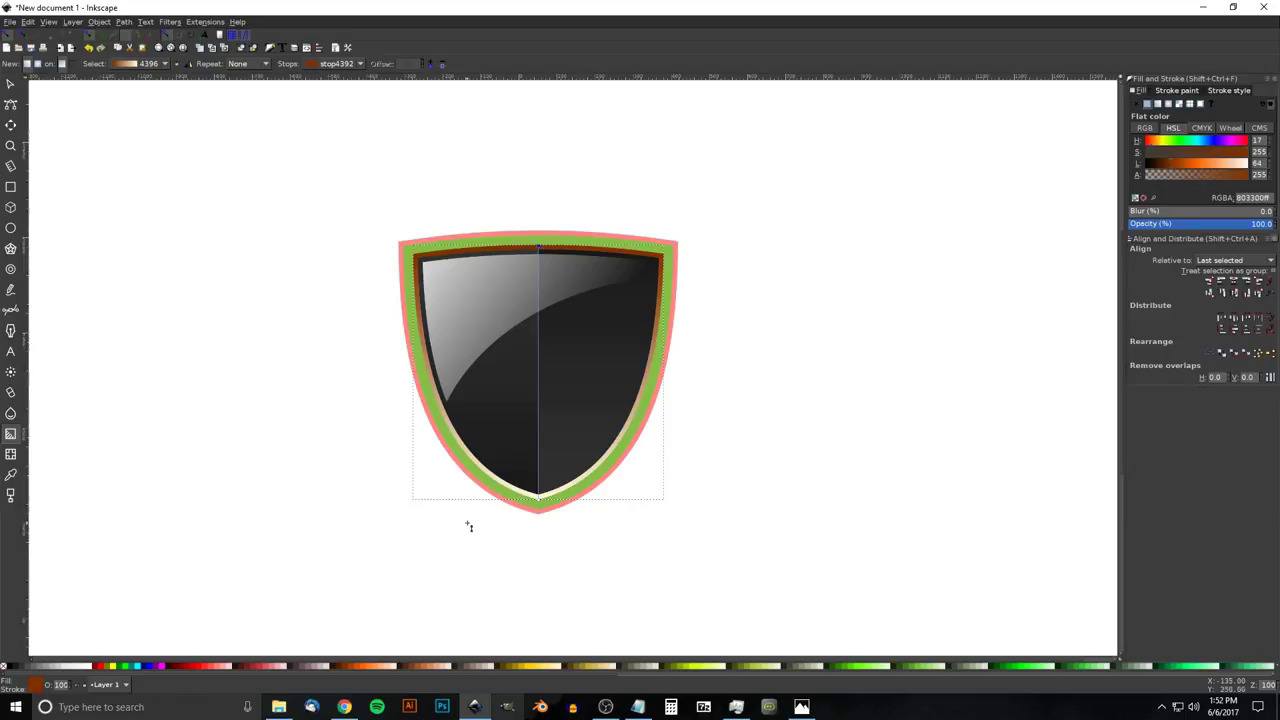
{"action": "left_click", "coordinate": [11, 84]}
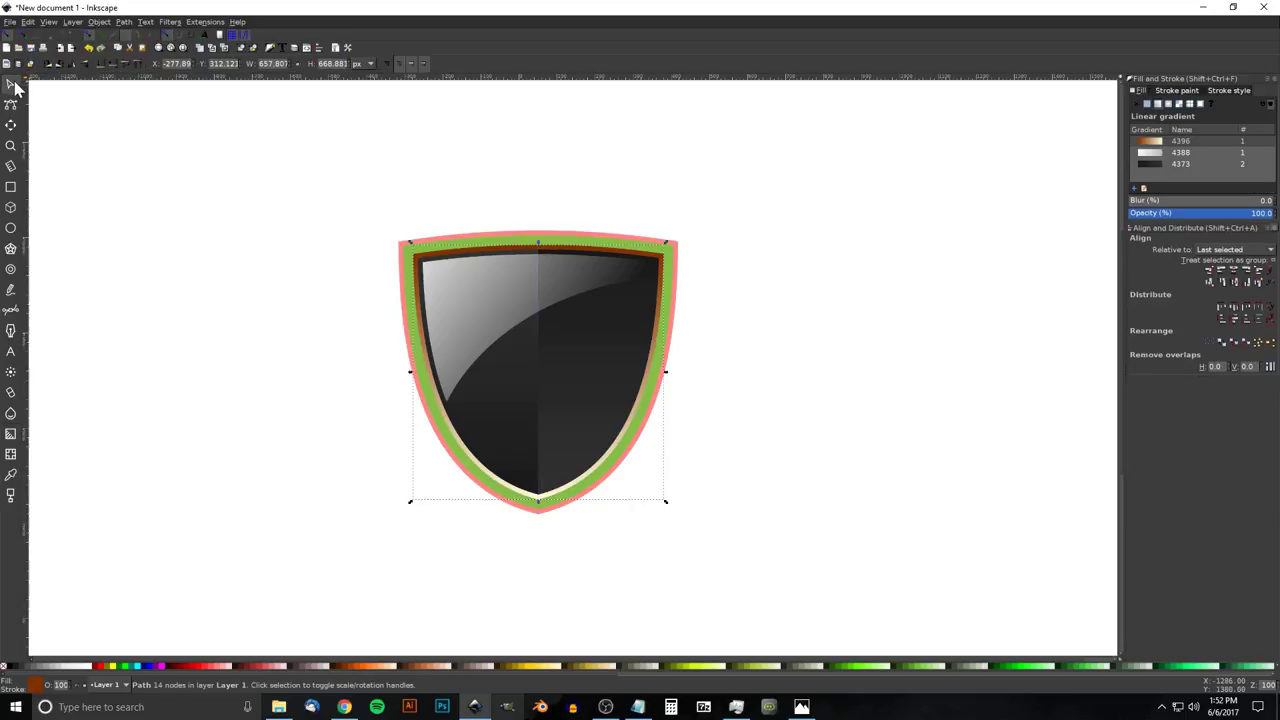
Make the outermost border shield fully opaque and fill it with the inner border's brown-to-cream gradient
{"action": "left_click", "coordinate": [682, 248]}
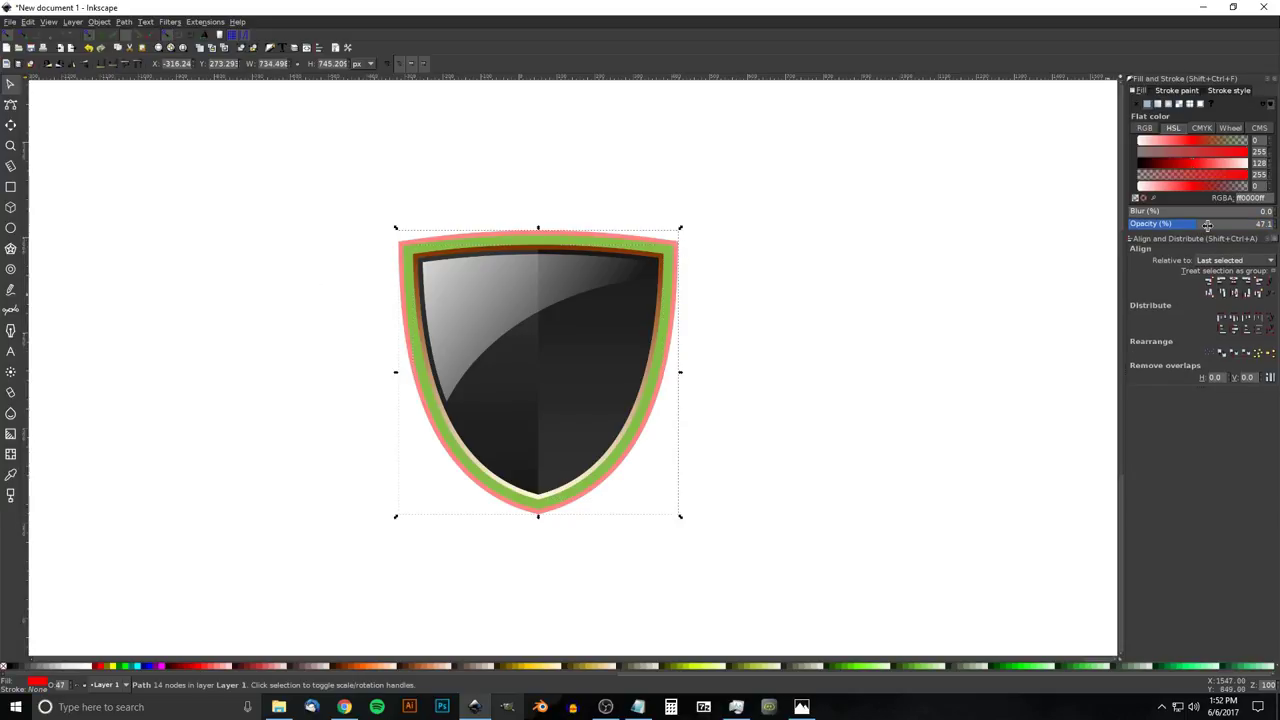
{"action": "left_click_drag", "start_coordinate": [1207, 227], "coordinate": [1277, 229]}
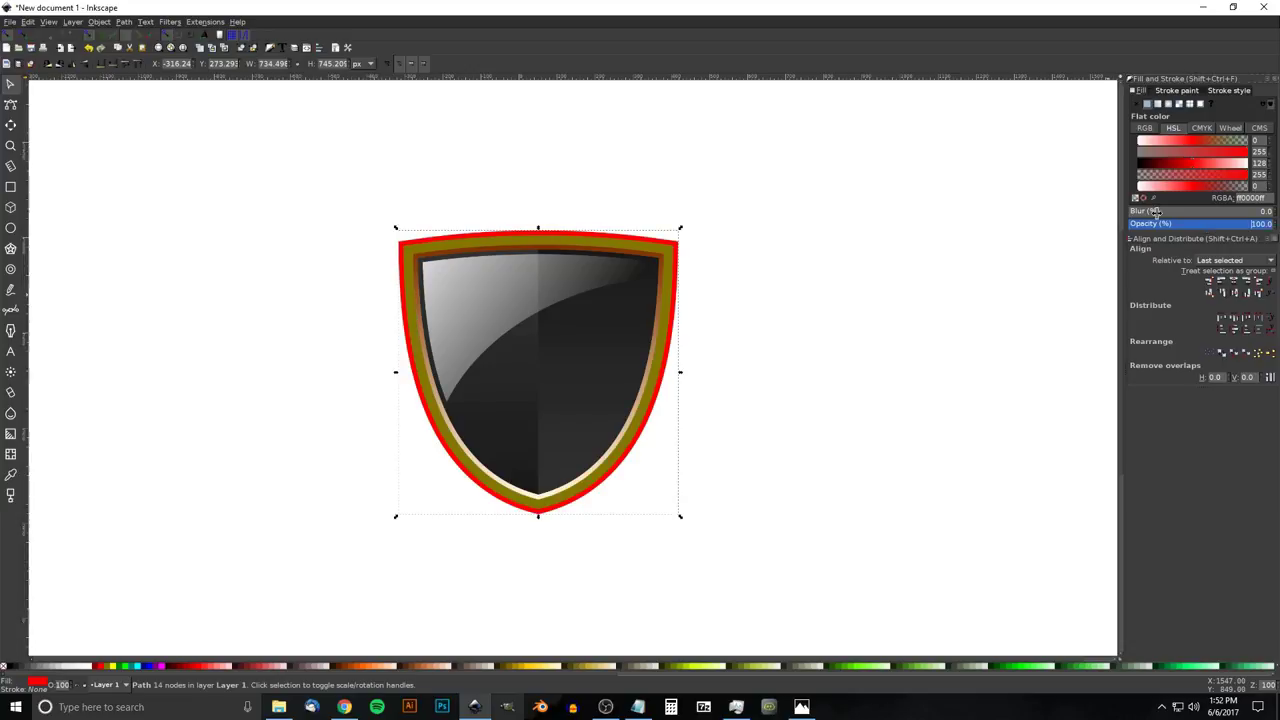
{"action": "left_click", "coordinate": [1158, 105]}
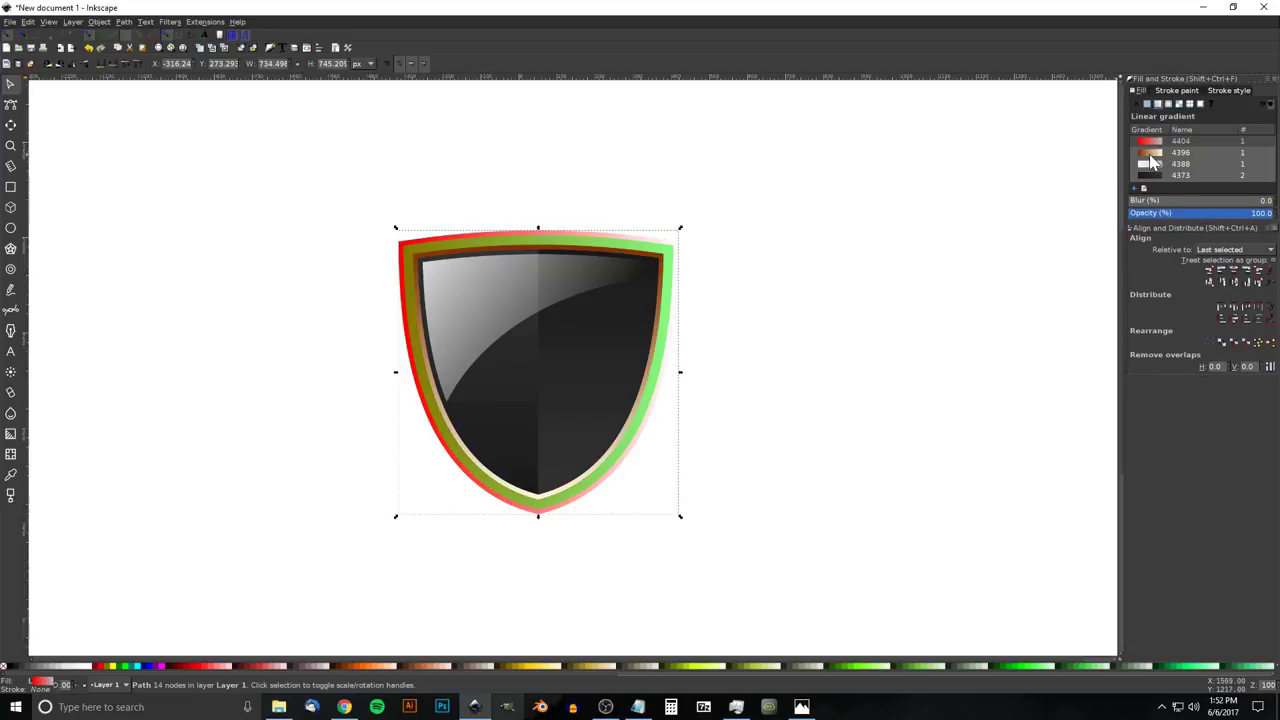
{"action": "left_click", "coordinate": [1170, 153]}
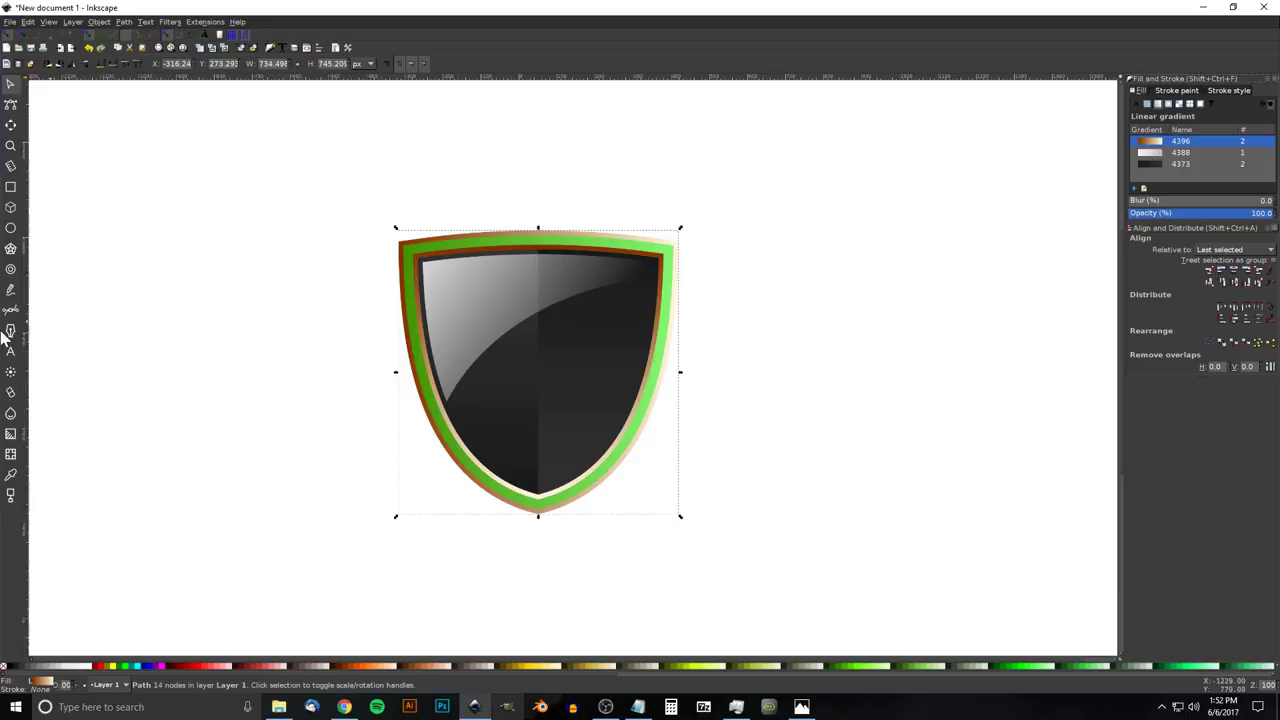
Turn the outer border's gradient vertical, with the brown end at the shield's tip and the cream end at its upper edge
{"action": "left_click", "coordinate": [9, 436]}
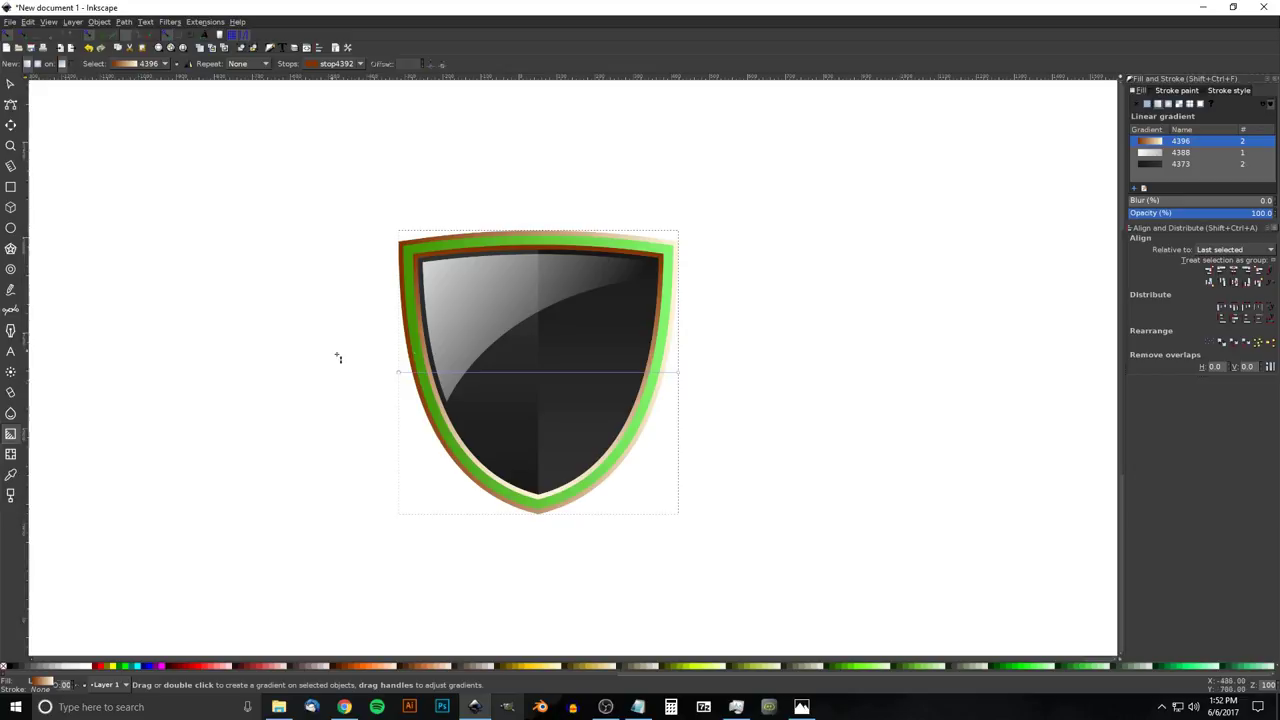
{"action": "mouse_move", "coordinate": [401, 372]}
{"action": "left_mouse_down"}
{"action": "mouse_move", "coordinate": [528, 449]}
{"action": "mouse_move", "coordinate": [539, 512]}
{"action": "left_mouse_up"}
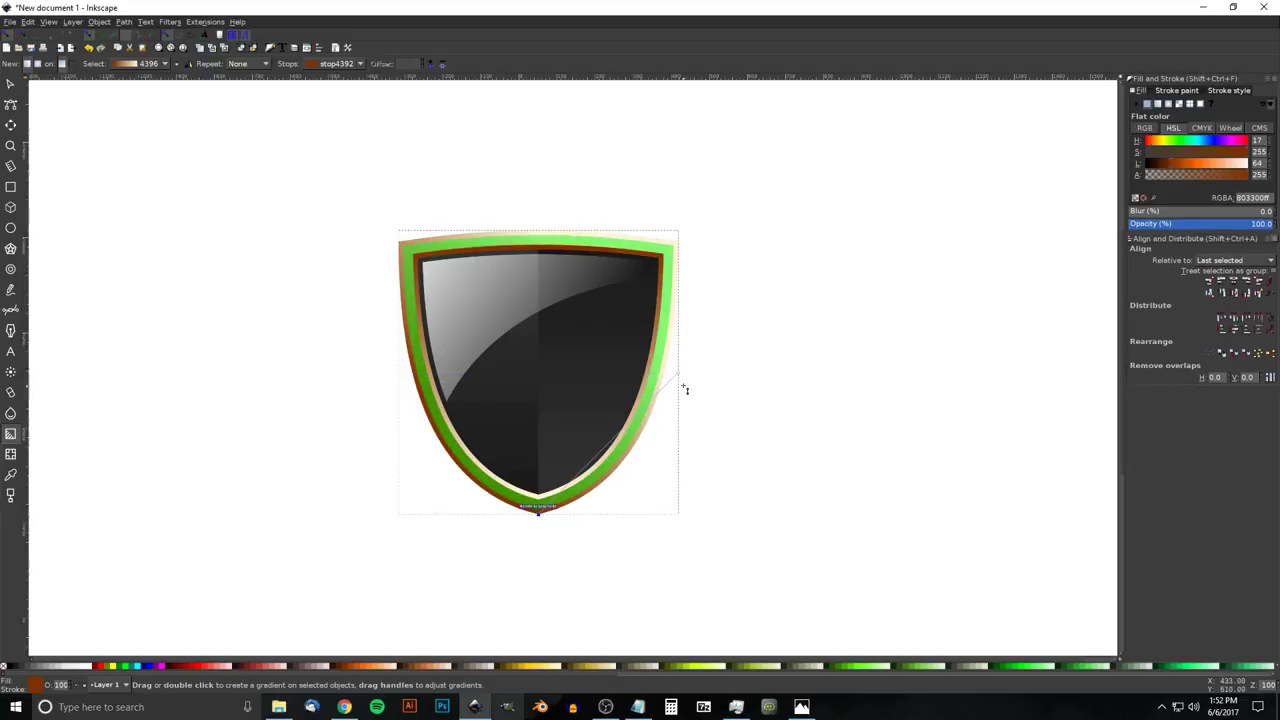
{"action": "mouse_move", "coordinate": [679, 373]}
{"action": "left_mouse_down"}
{"action": "mouse_move", "coordinate": [537, 237]}
{"action": "mouse_move", "coordinate": [537, 253]}
{"action": "mouse_move", "coordinate": [541, 236]}
{"action": "left_mouse_up"}
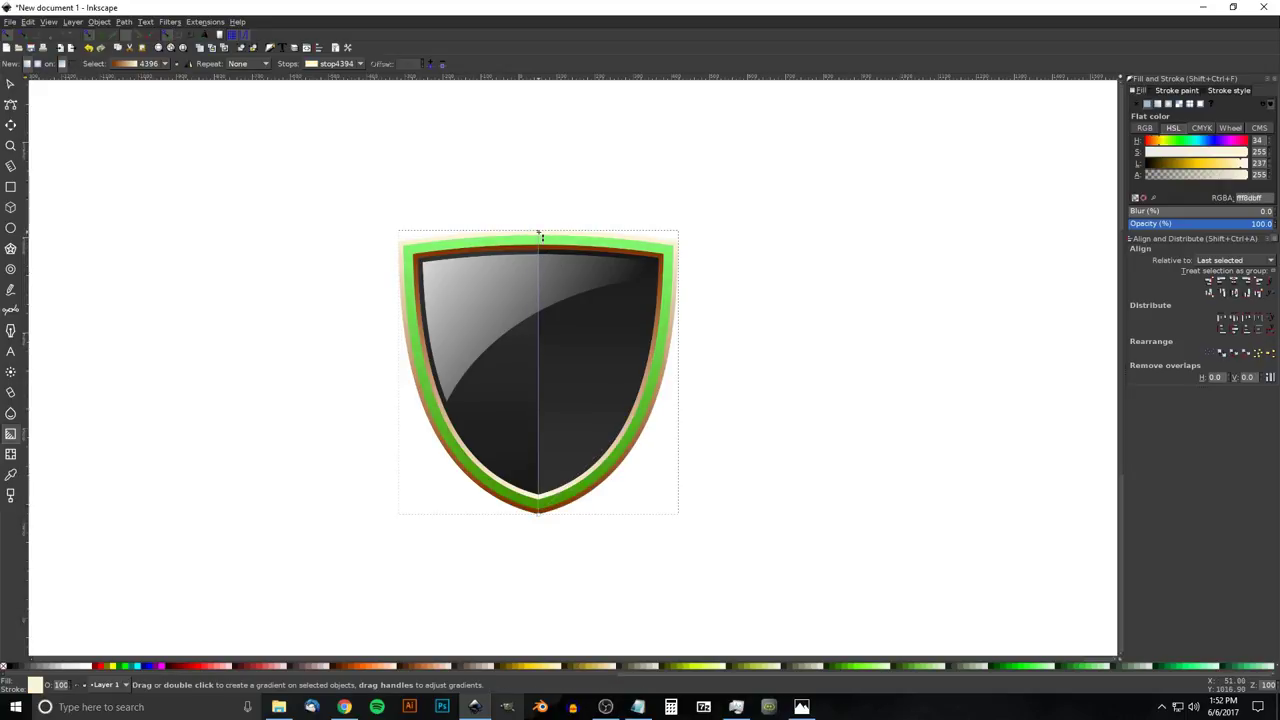
{"action": "left_click", "coordinate": [10, 84]}
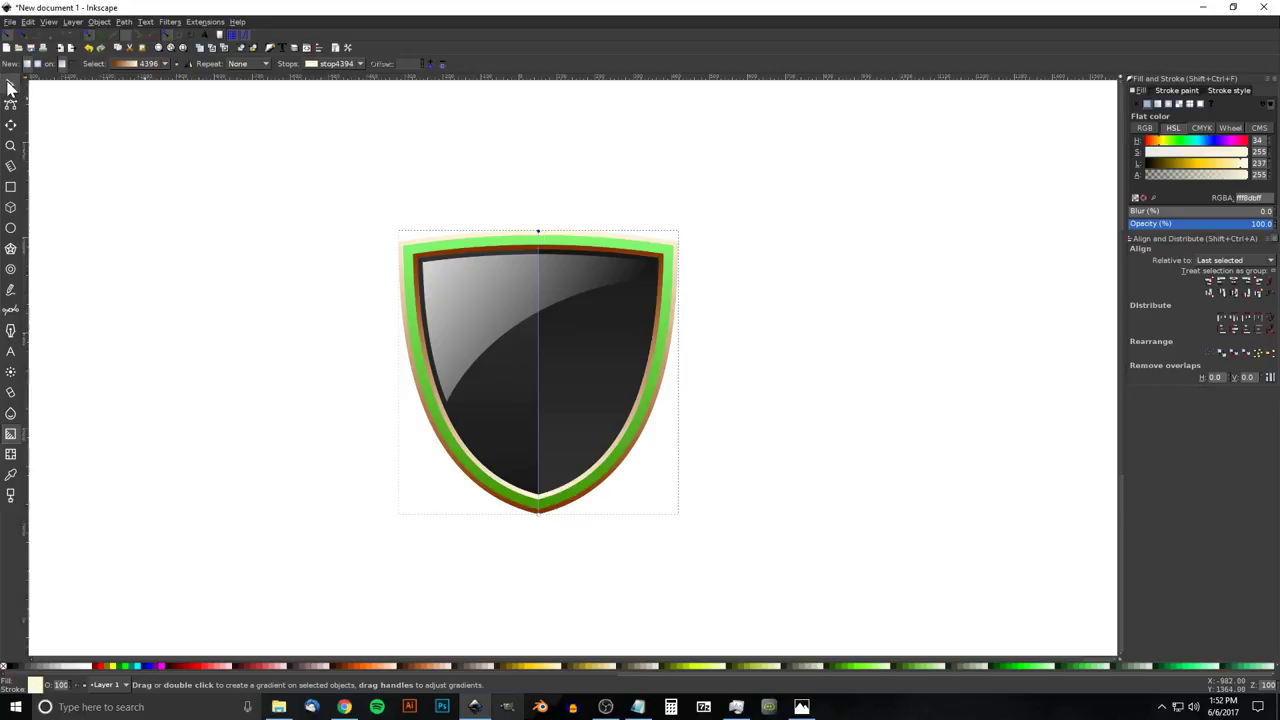
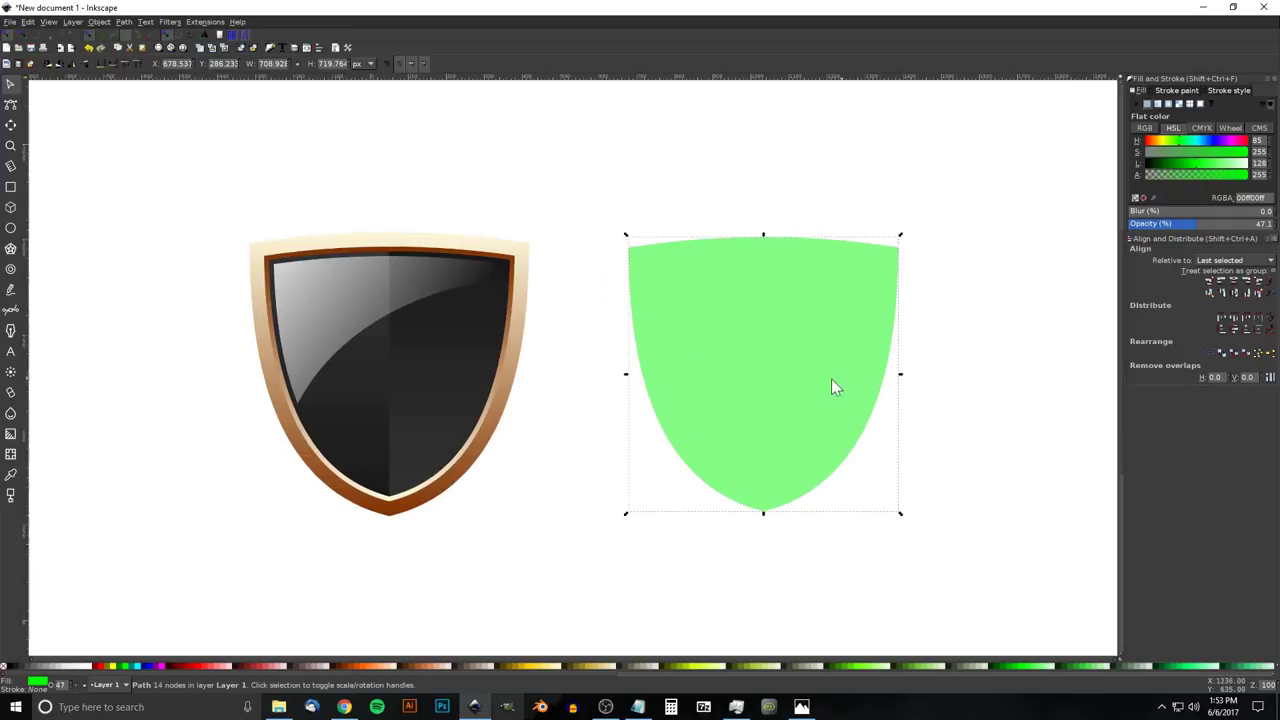
Make the green shield beside the artwork fully opaque and recolour it gold ffcc00
{"action": "scroll", "coordinate": [720, 380], "scroll_direction": "left", "scroll_amount": 6}
{"action": "scroll", "coordinate": [441, 384], "scroll_direction": "right", "scroll_amount": 6}
{"action": "scroll", "coordinate": [706, 366], "scroll_direction": "left", "scroll_amount": 2}
{"action": "scroll", "coordinate": [649, 366], "scroll_direction": "right", "scroll_amount": 1}
{"action": "scroll", "coordinate": [574, 394], "scroll_direction": "right", "scroll_amount": 3}
{"action": "scroll", "coordinate": [600, 354], "scroll_direction": "down", "scroll_amount": 1}
{"action": "scroll", "coordinate": [600, 354], "scroll_direction": "left", "scroll_amount": 2}
{"action": "scroll", "coordinate": [640, 354], "scroll_direction": "up", "scroll_amount": 1}
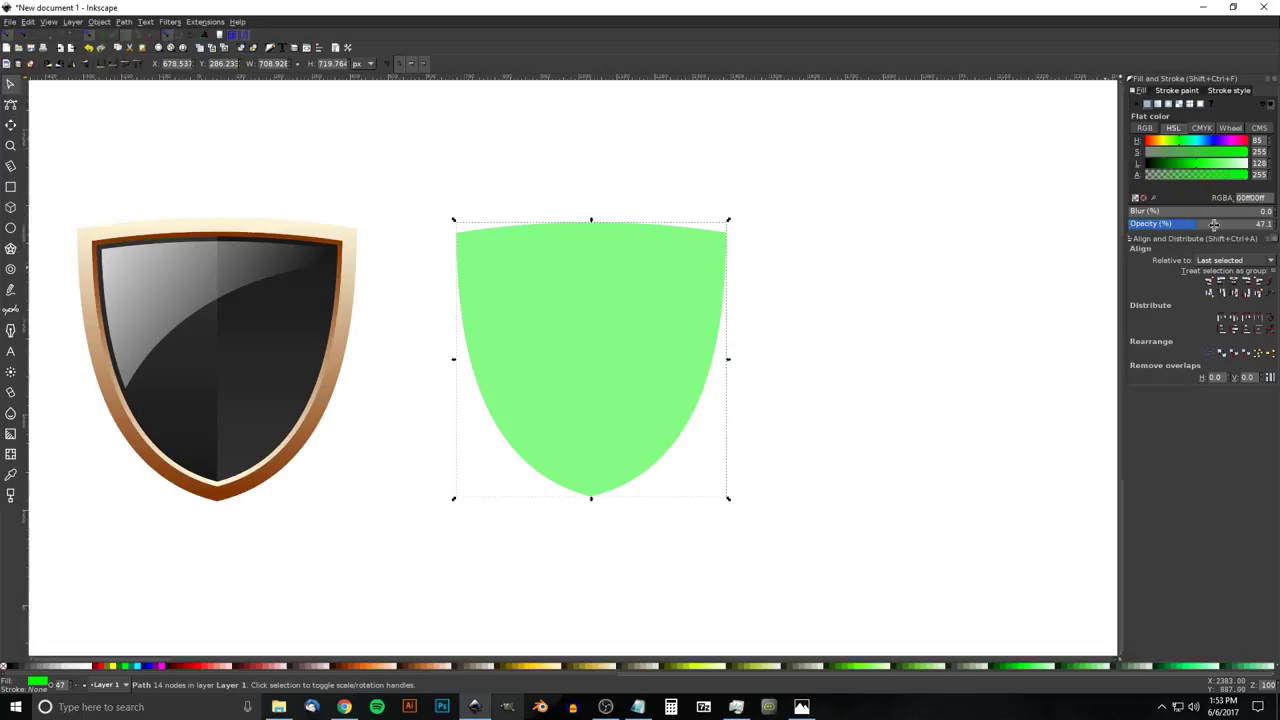
{"action": "left_click_drag", "start_coordinate": [1208, 228], "coordinate": [1277, 229]}
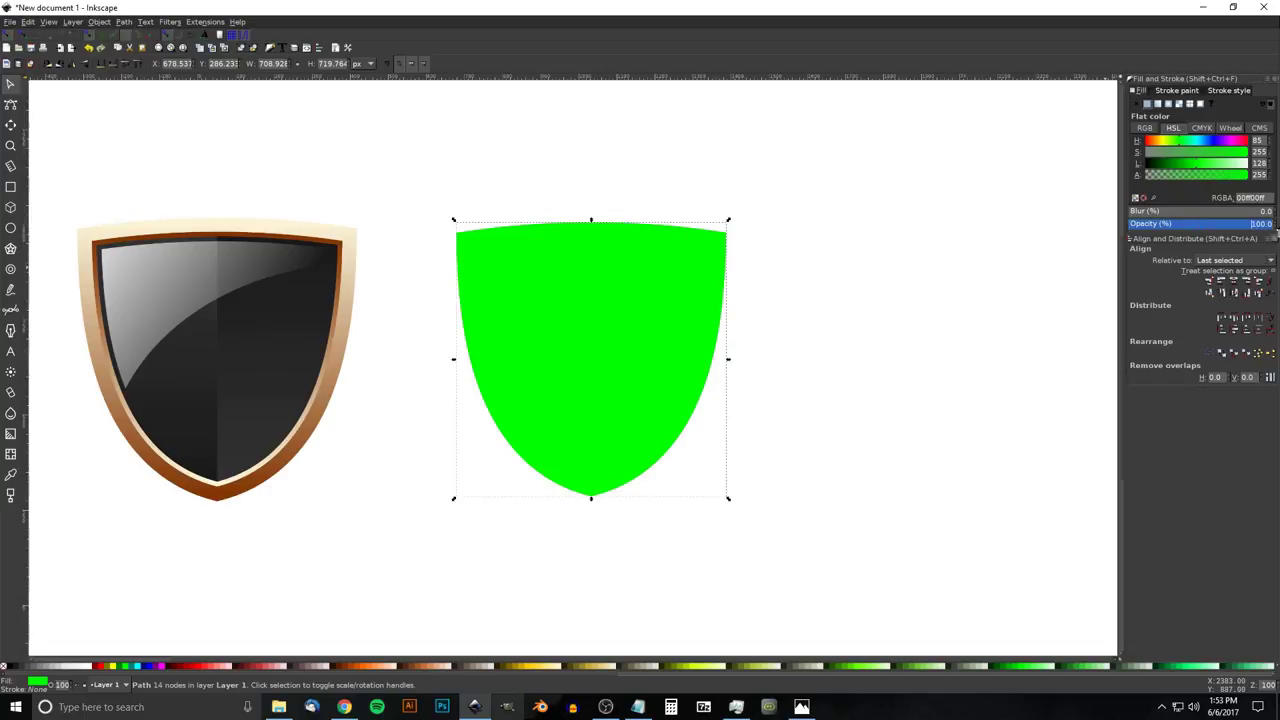
{"action": "scroll", "coordinate": [600, 360], "scroll_direction": "left", "scroll_amount": 2}
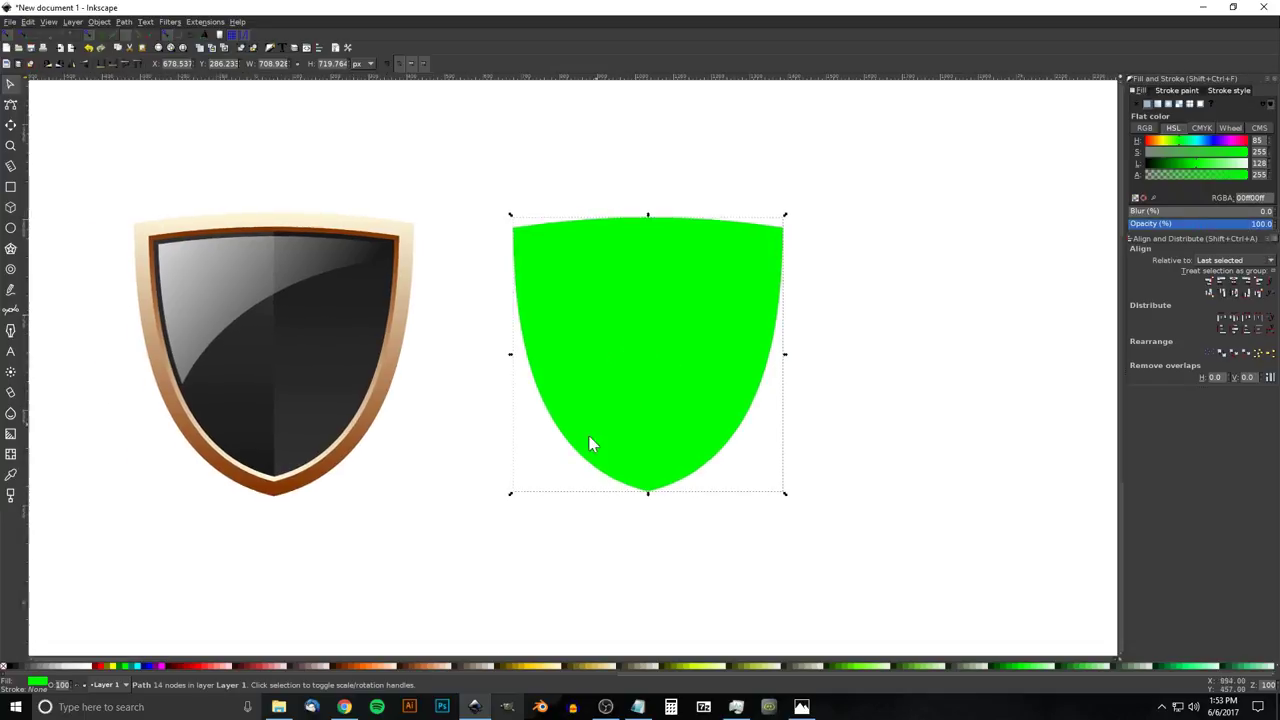
{"action": "left_click", "coordinate": [530, 666]}
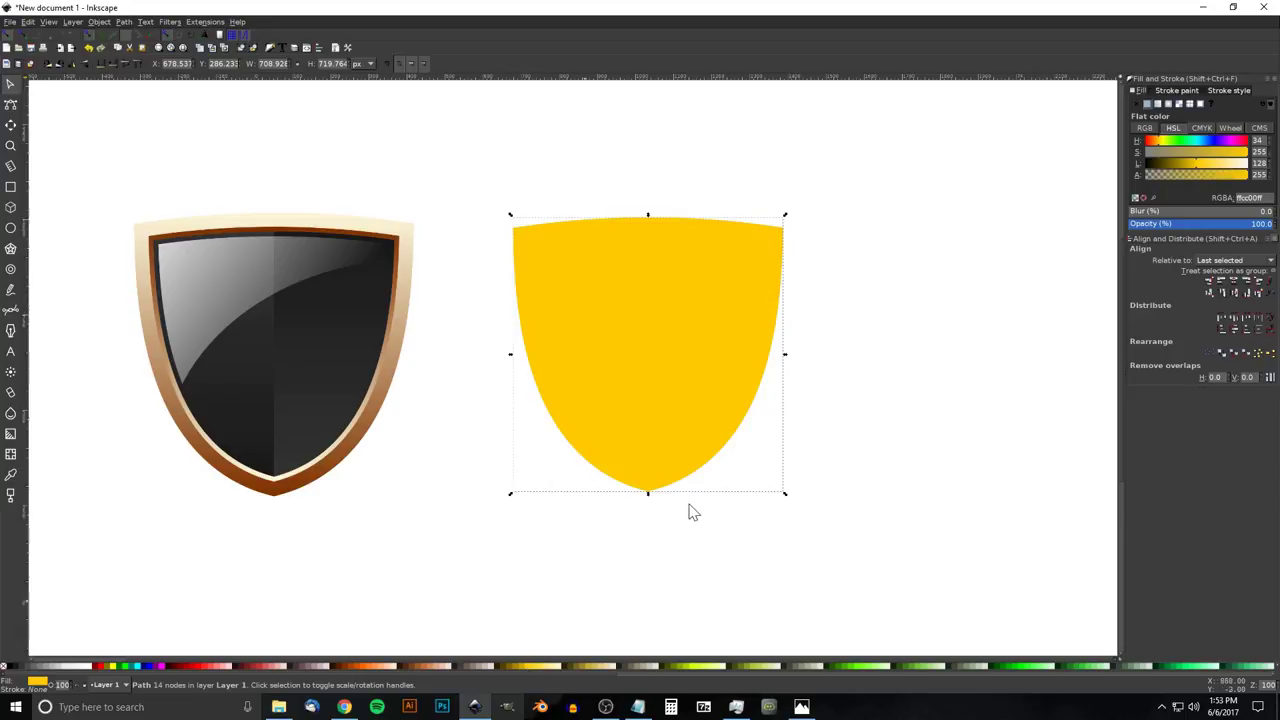
Give the gold shield a fully opaque horizontal linear gradient with two extra stops at offsets of about 0.32 and 0.64
{"action": "left_click", "coordinate": [1157, 105]}
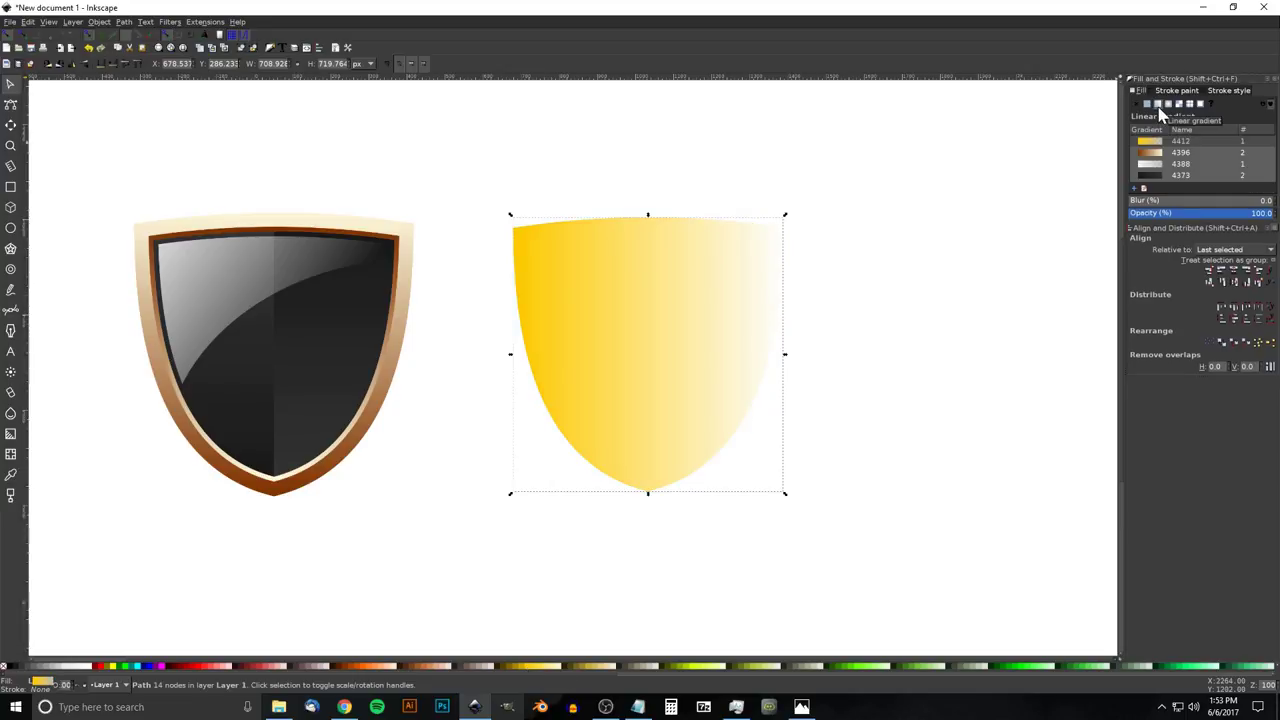
{"action": "left_click", "coordinate": [10, 436]}
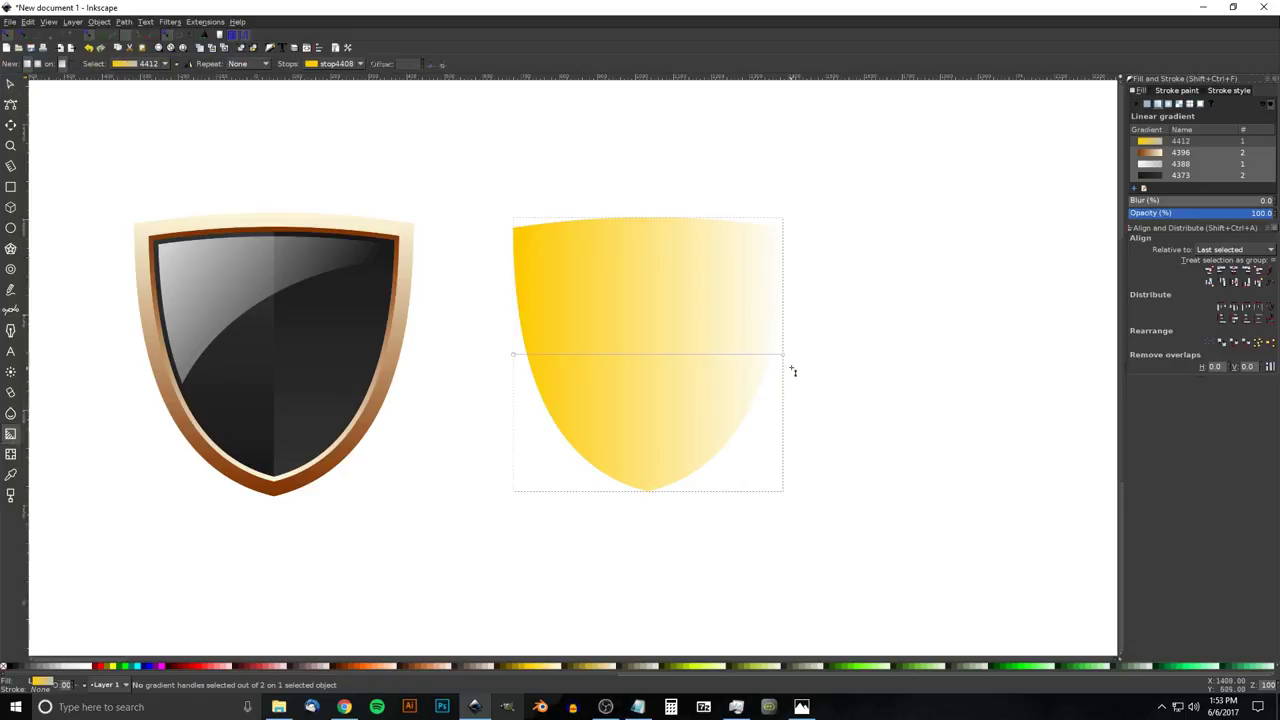
{"action": "left_click", "coordinate": [784, 355]}
{"action": "left_click_drag", "start_coordinate": [1208, 228], "coordinate": [1276, 226]}
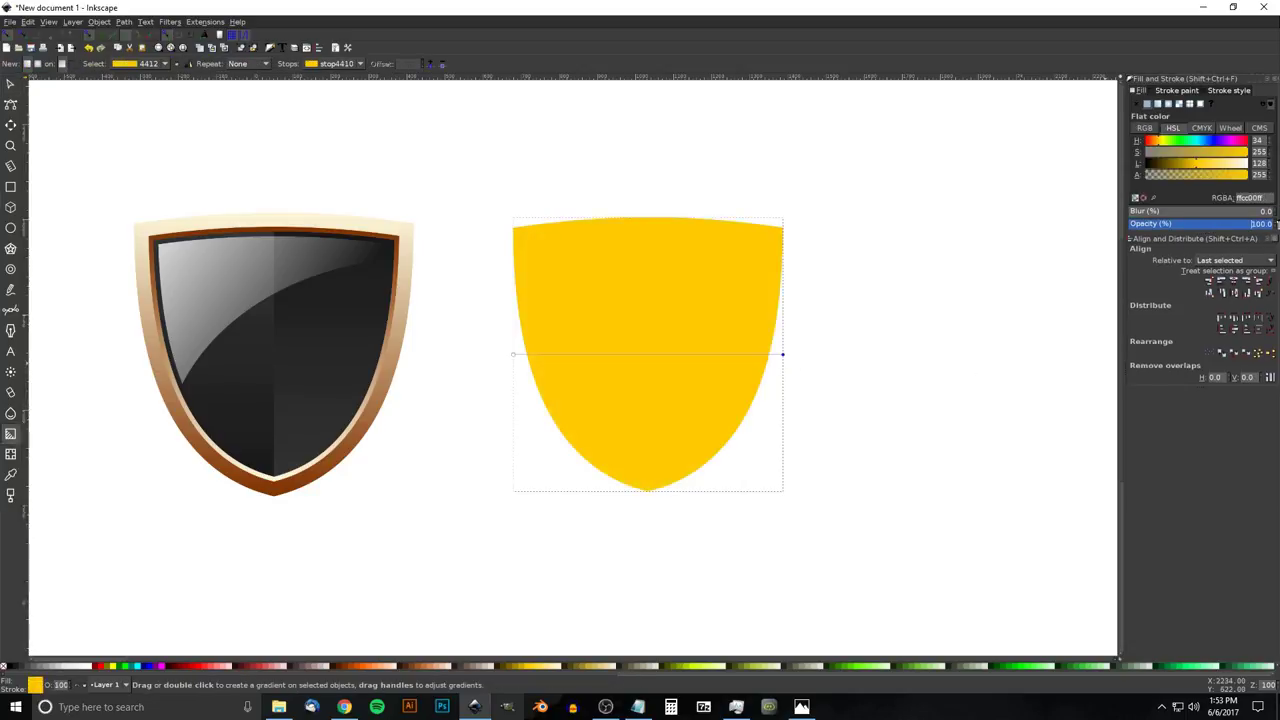
{"action": "double_click", "coordinate": [600, 355]}
{"action": "double_click", "coordinate": [687, 355]}
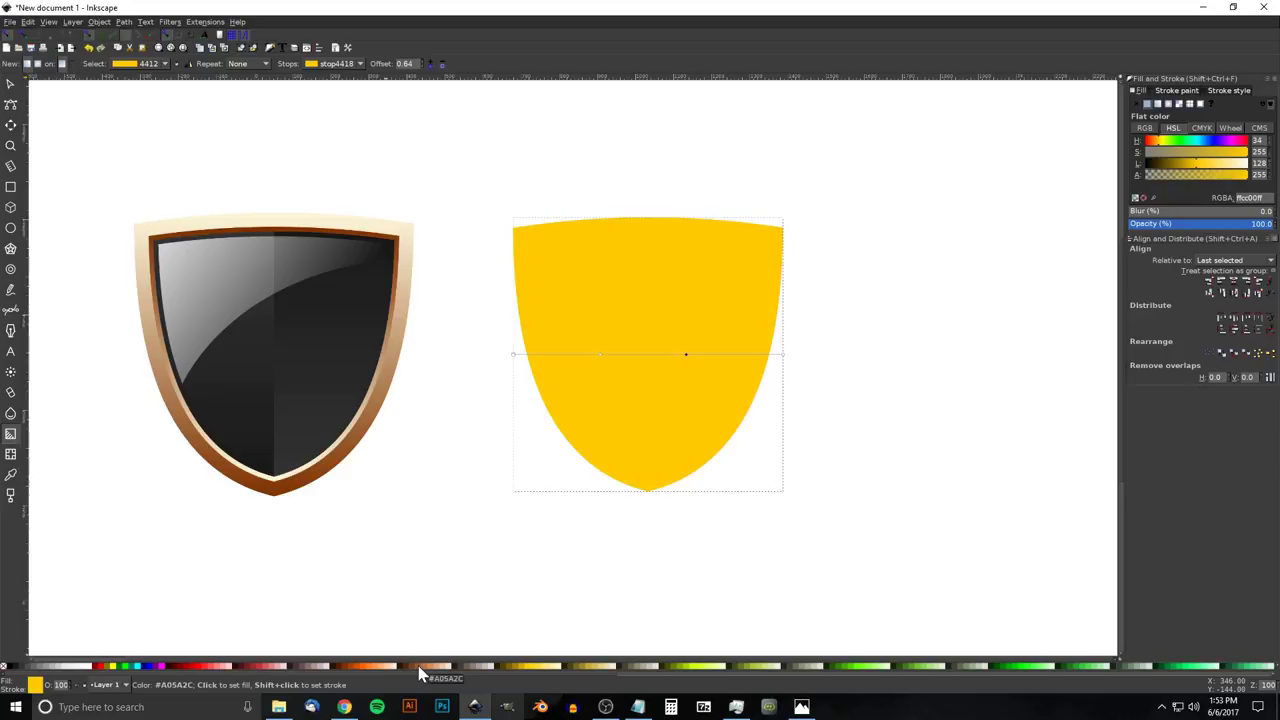
Colour the two middle gradient stops brown 803300 and turn the gradient vertical, from the shield's upper edge to its tip
{"action": "left_click", "coordinate": [347, 673]}
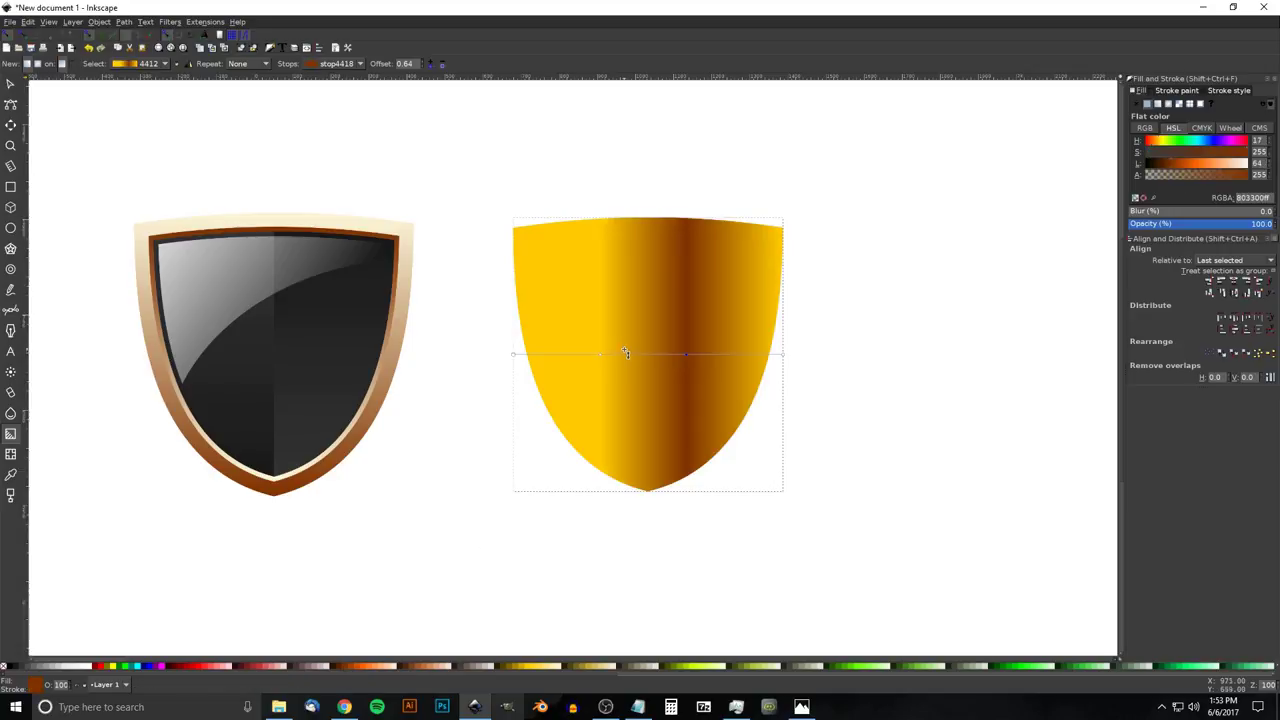
{"action": "left_click", "coordinate": [600, 355]}
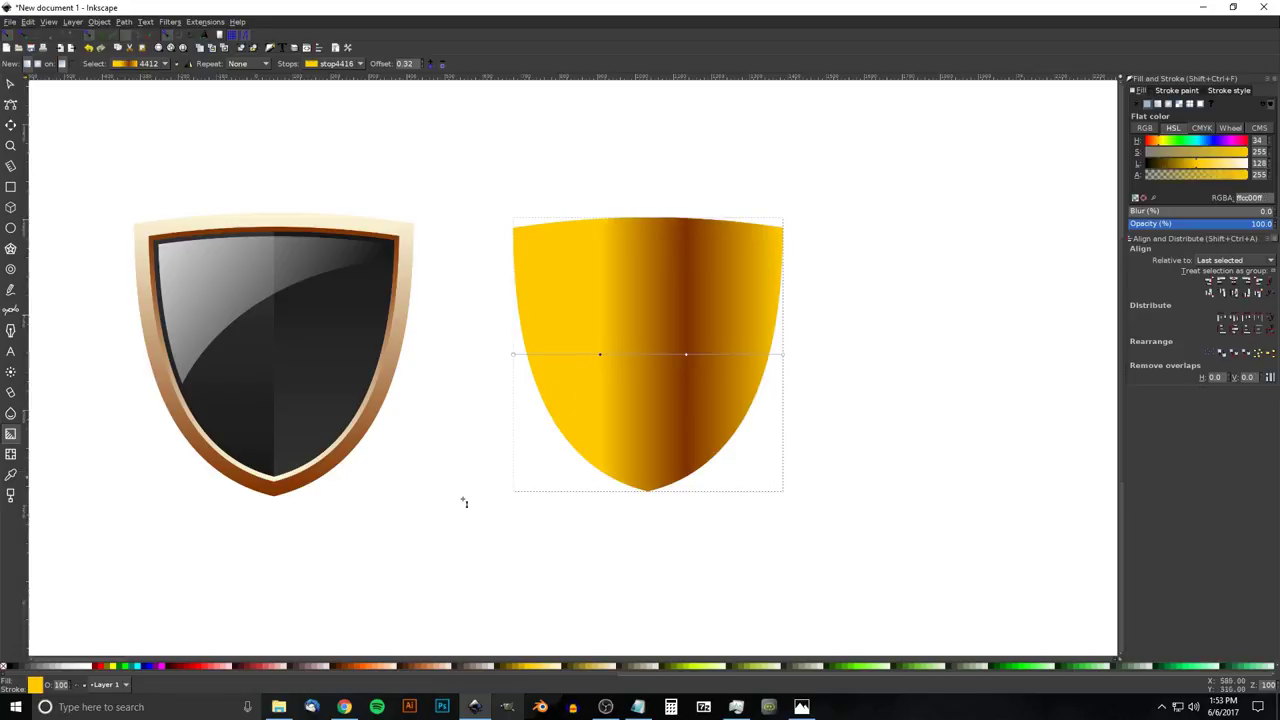
{"action": "left_click", "coordinate": [349, 668]}
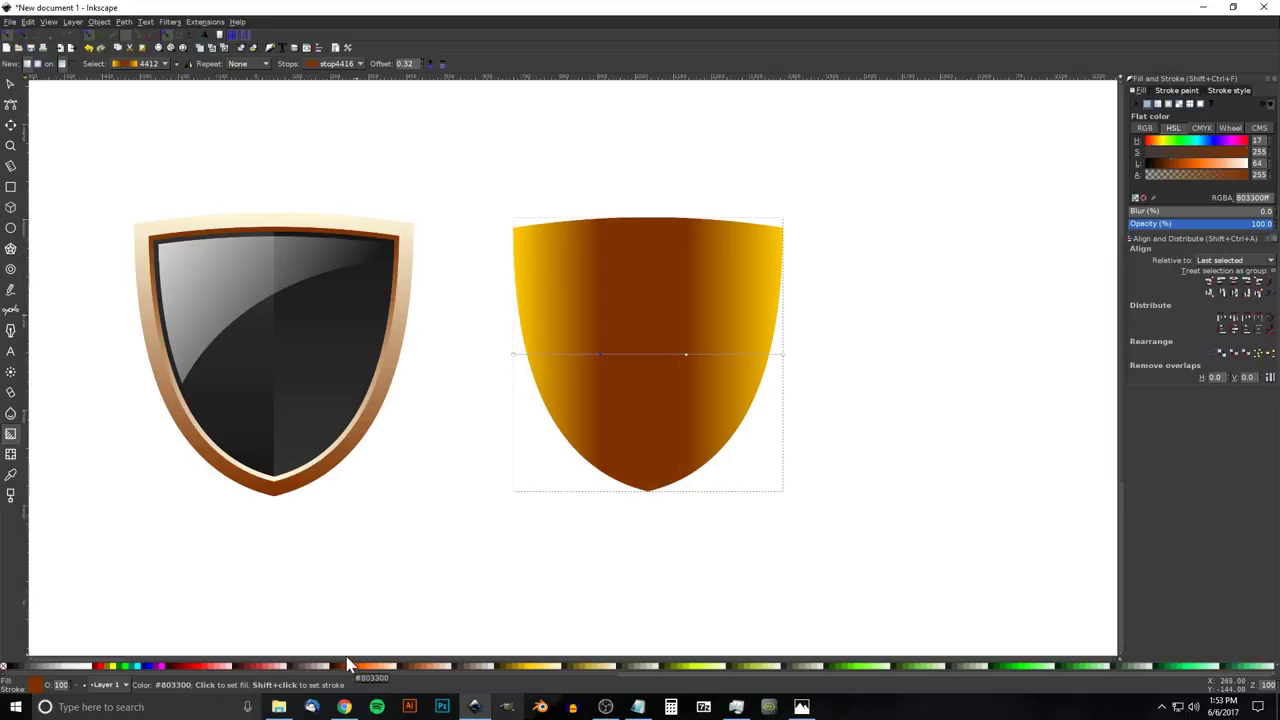
{"action": "left_click_drag", "start_coordinate": [514, 356], "coordinate": [648, 216]}
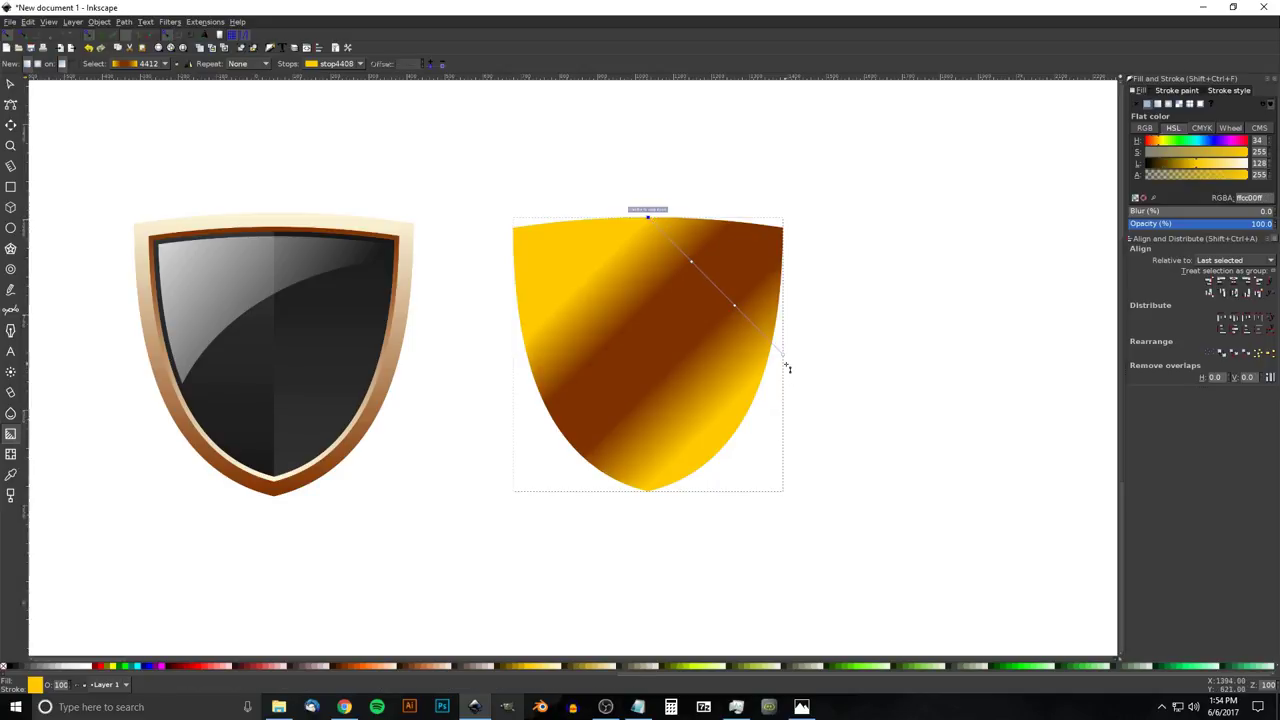
{"action": "left_click_drag", "start_coordinate": [664, 454], "coordinate": [661, 497]}
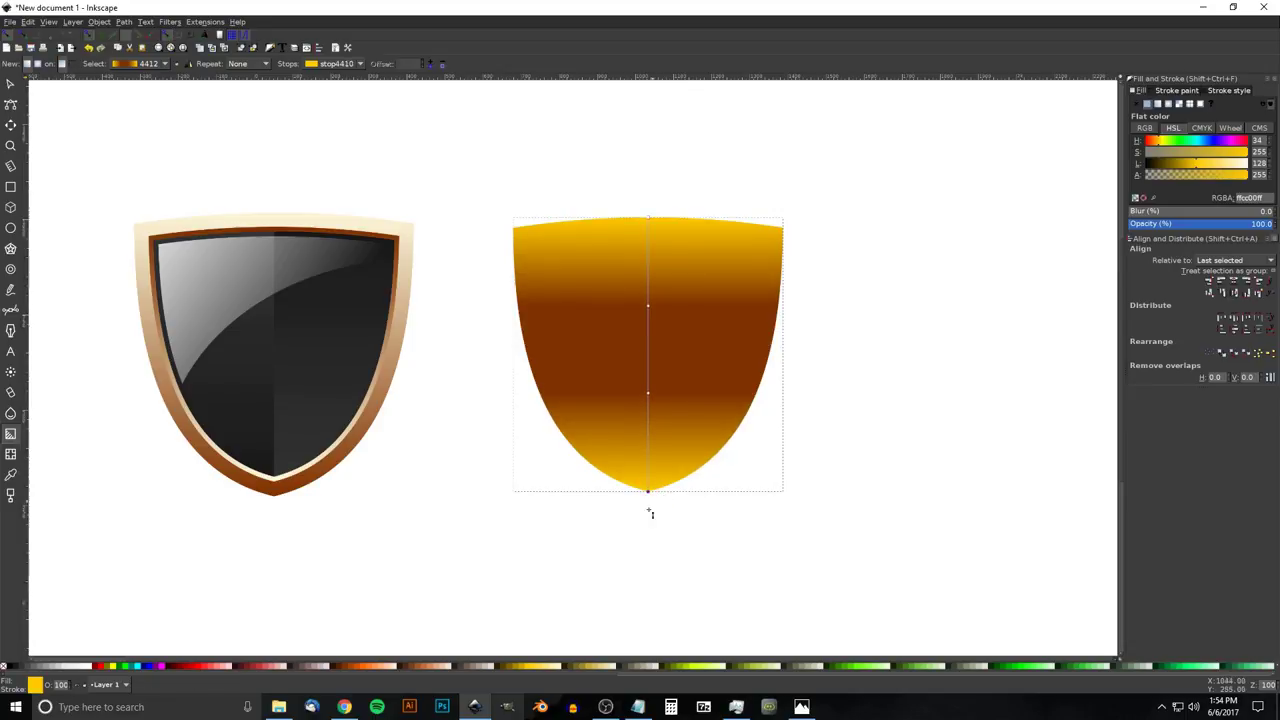
Centre the gold-and-brown gradient shield horizontally on the outer border shield of the artwork
{"action": "left_click_drag", "start_coordinate": [610, 354], "coordinate": [708, 371]}
{"action": "left_click", "coordinate": [10, 84]}
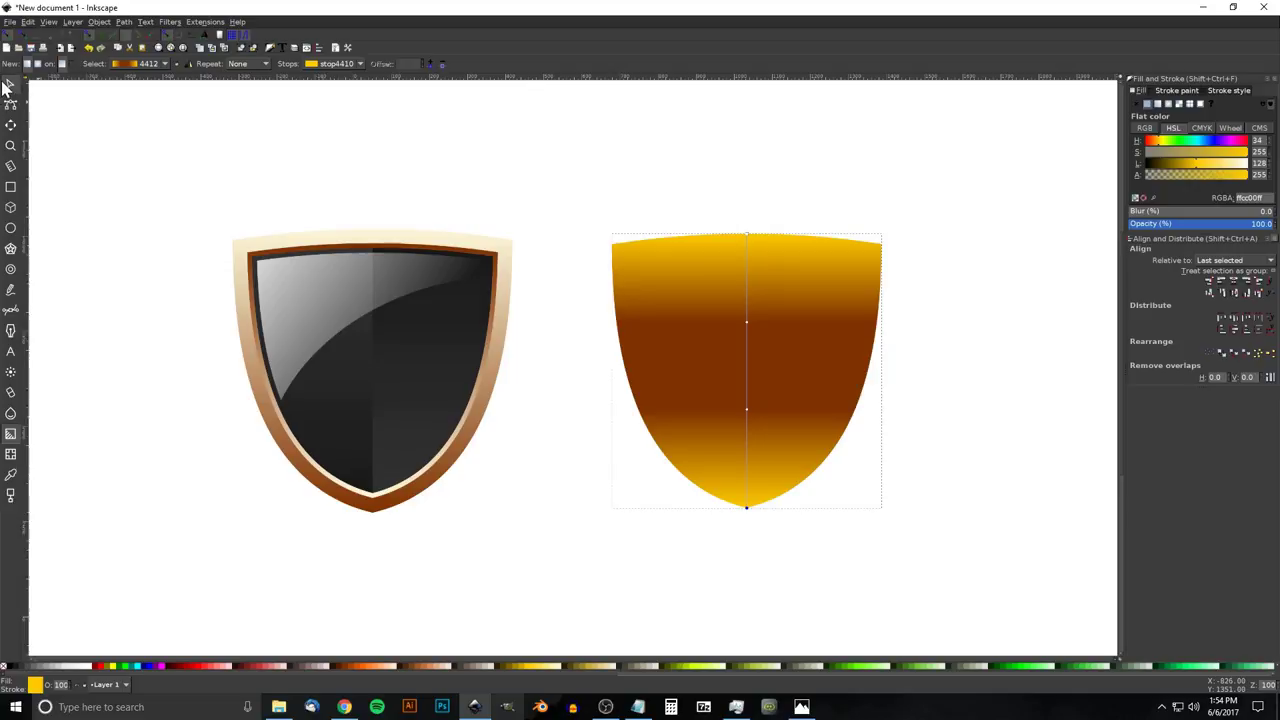
{"action": "left_click_drag", "start_coordinate": [597, 338], "coordinate": [728, 315]}
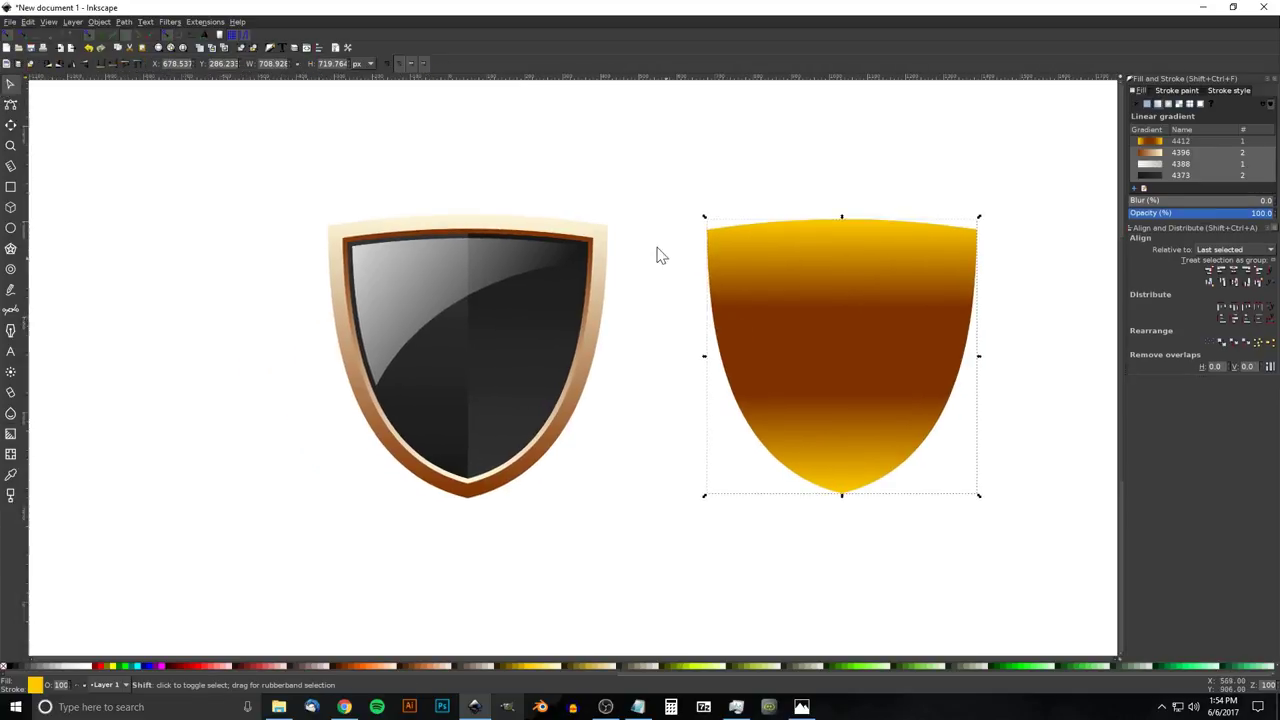
{"action": "left_click", "coordinate": [607, 241], "text": "shift"}
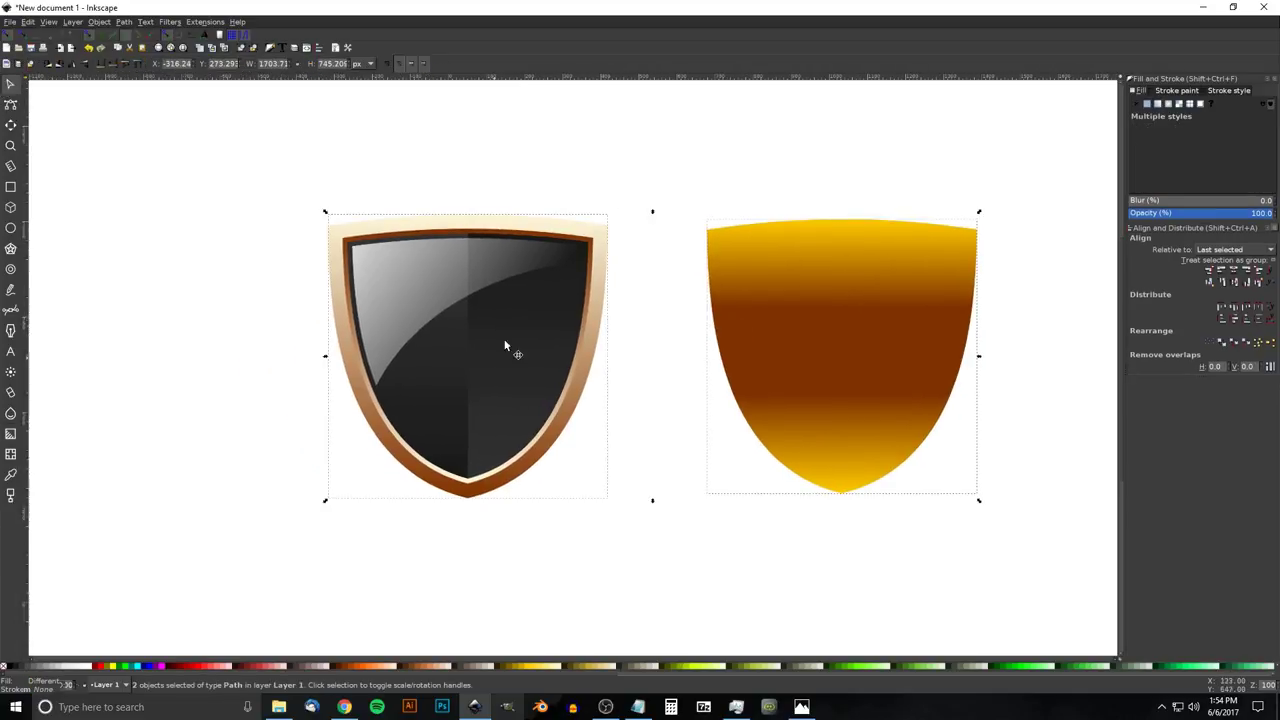
{"action": "left_click", "coordinate": [1236, 272]}
{"action": "left_click_drag", "start_coordinate": [712, 372], "coordinate": [868, 434]}
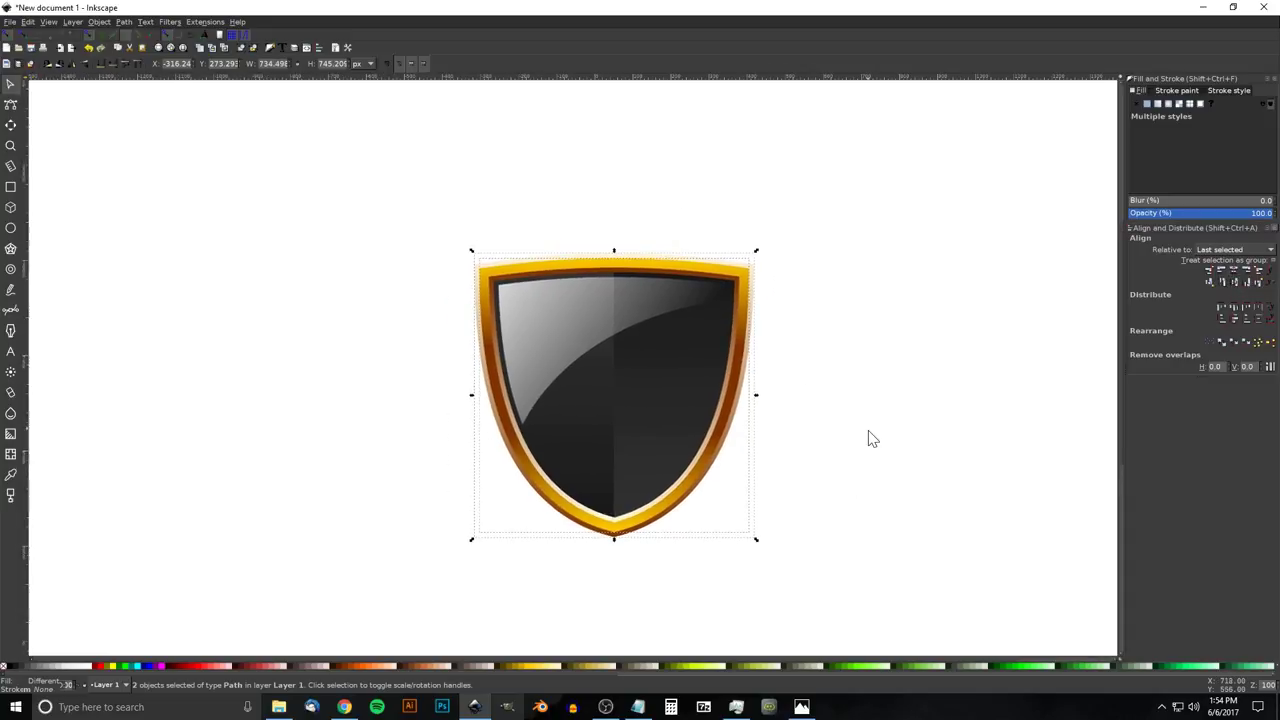
{"action": "left_click", "coordinate": [900, 354]}
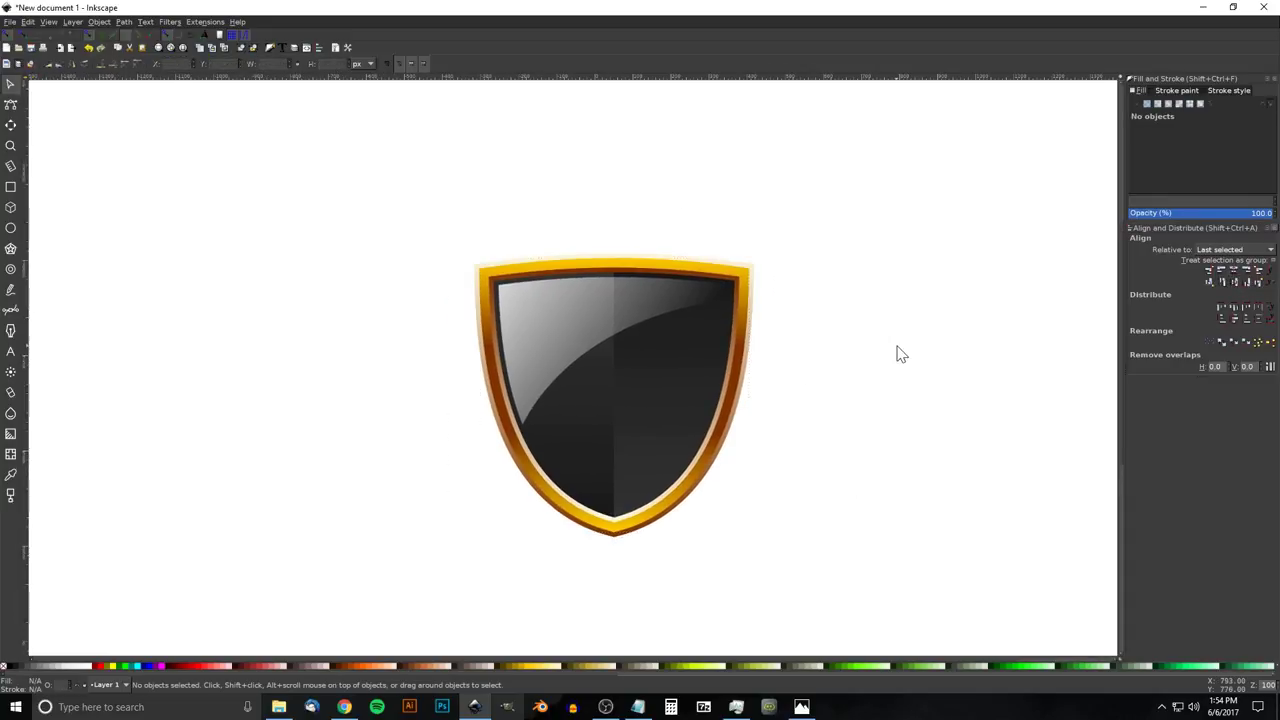
{"action": "left_click_drag", "start_coordinate": [811, 437], "coordinate": [849, 420]}
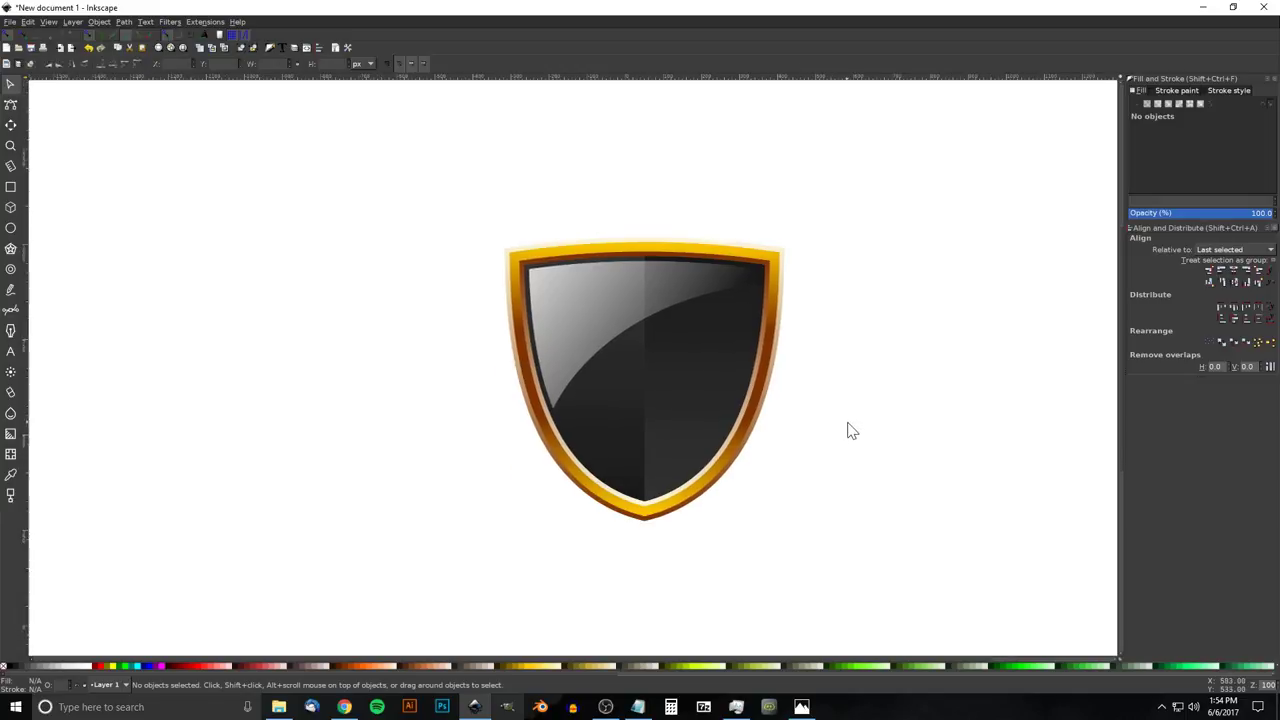
After checking the reference image, lighten the middle border's gradient ends to ffe788 at the tip and ffeb99 at the upper edge
{"action": "left_click", "coordinate": [801, 707]}
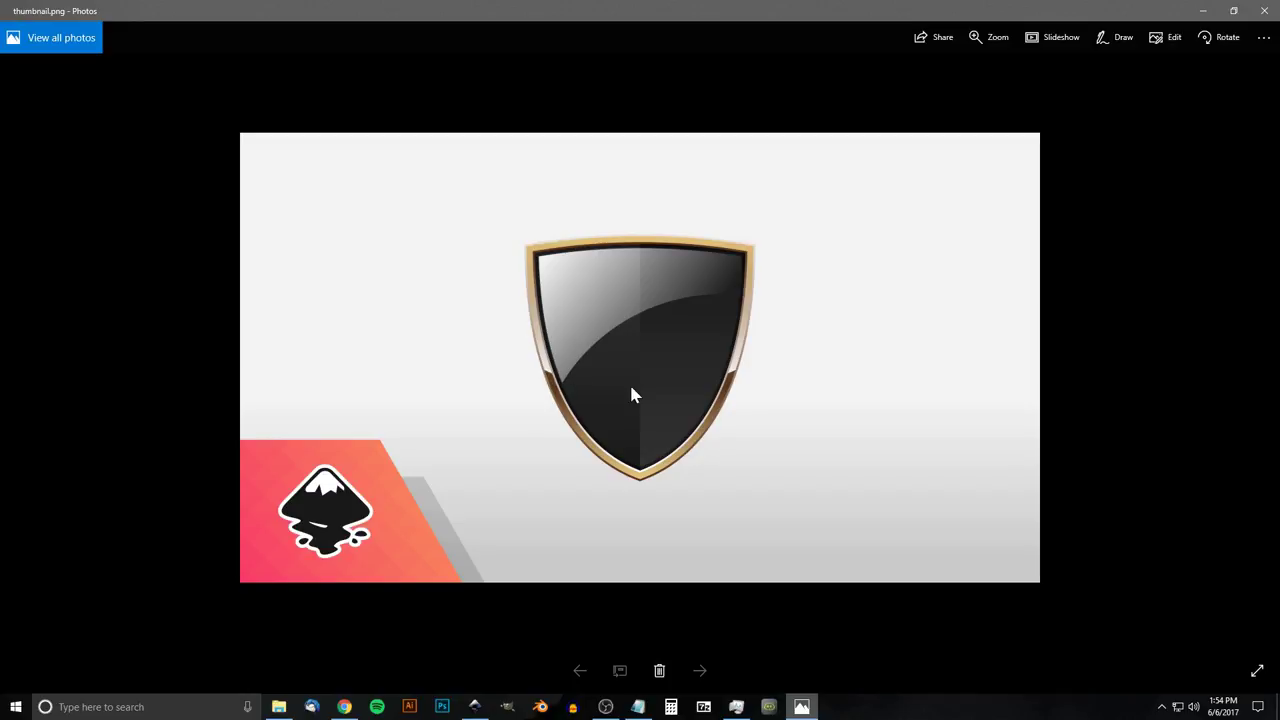
{"action": "left_click", "coordinate": [475, 707]}
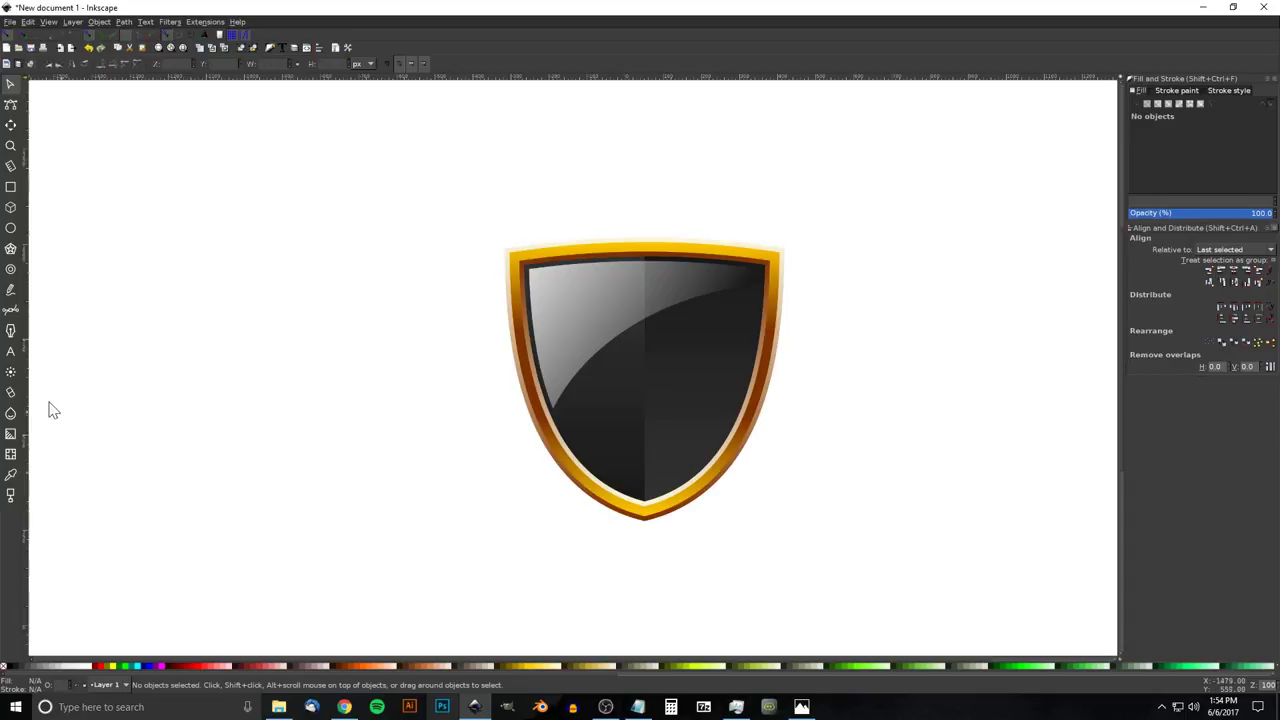
{"action": "left_click", "coordinate": [11, 434]}
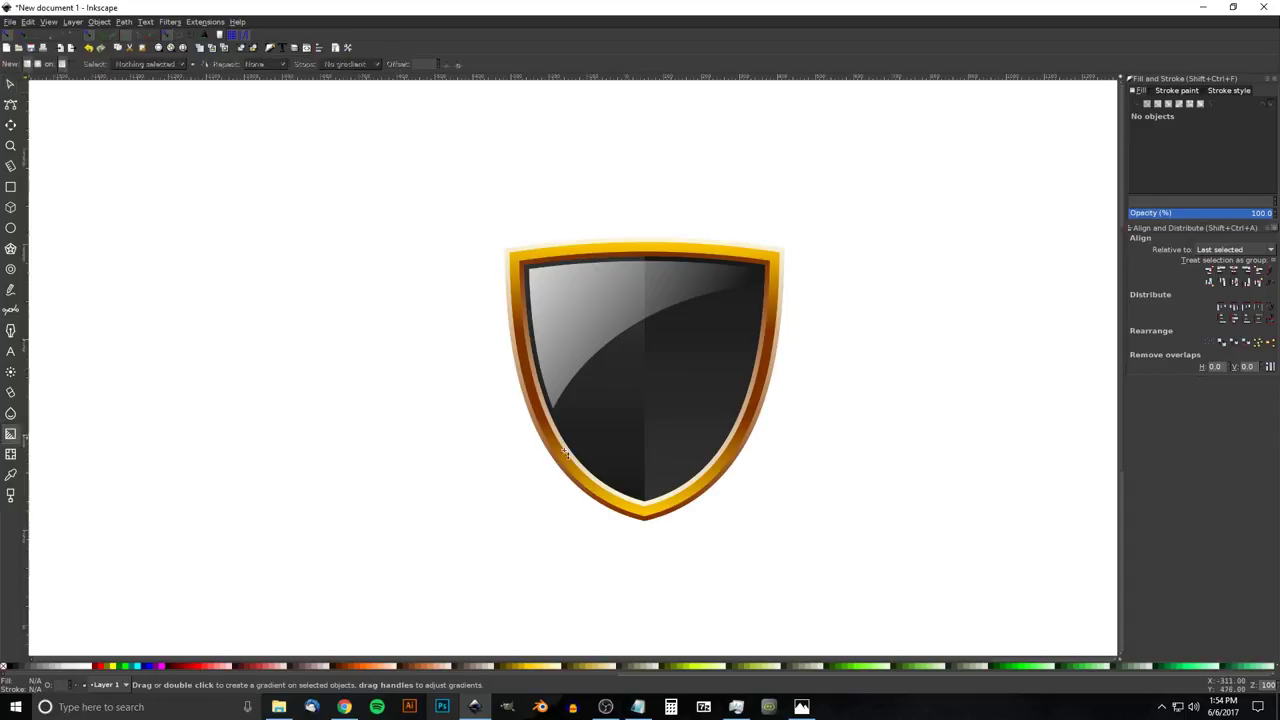
{"action": "left_click", "coordinate": [682, 505]}
{"action": "left_click", "coordinate": [646, 520]}
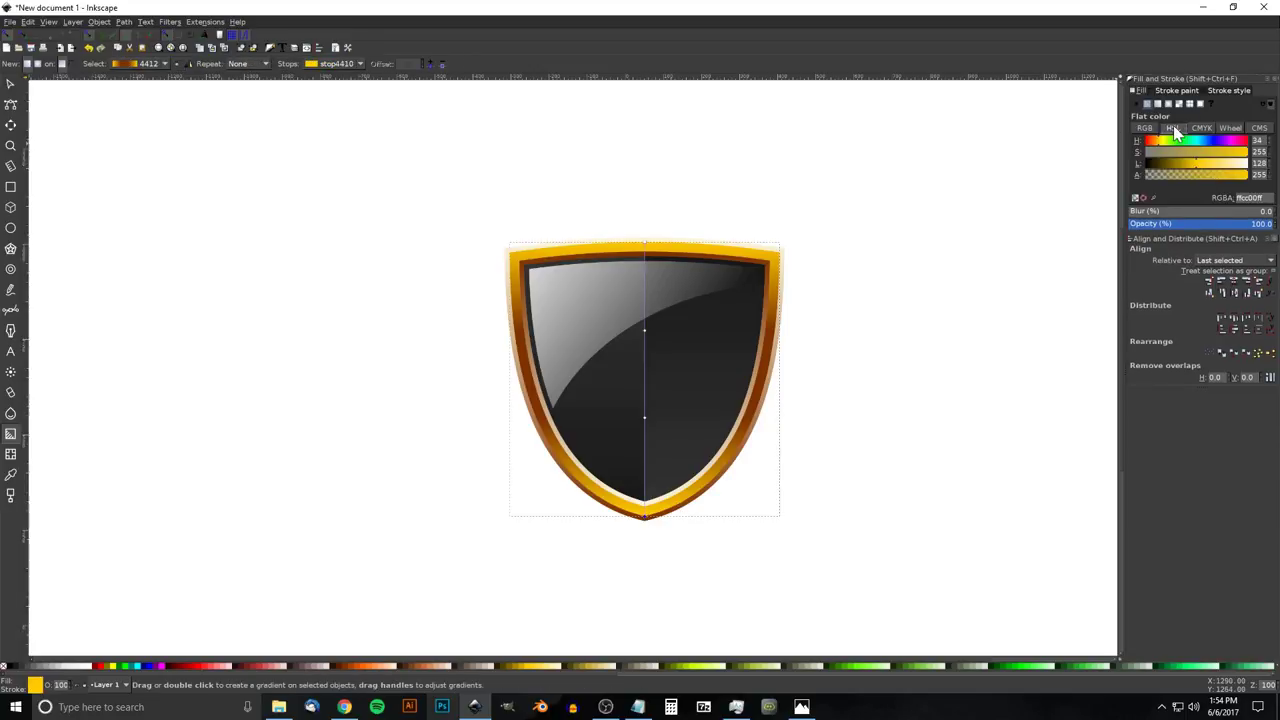
{"action": "left_click_drag", "start_coordinate": [1201, 170], "coordinate": [1230, 172]}
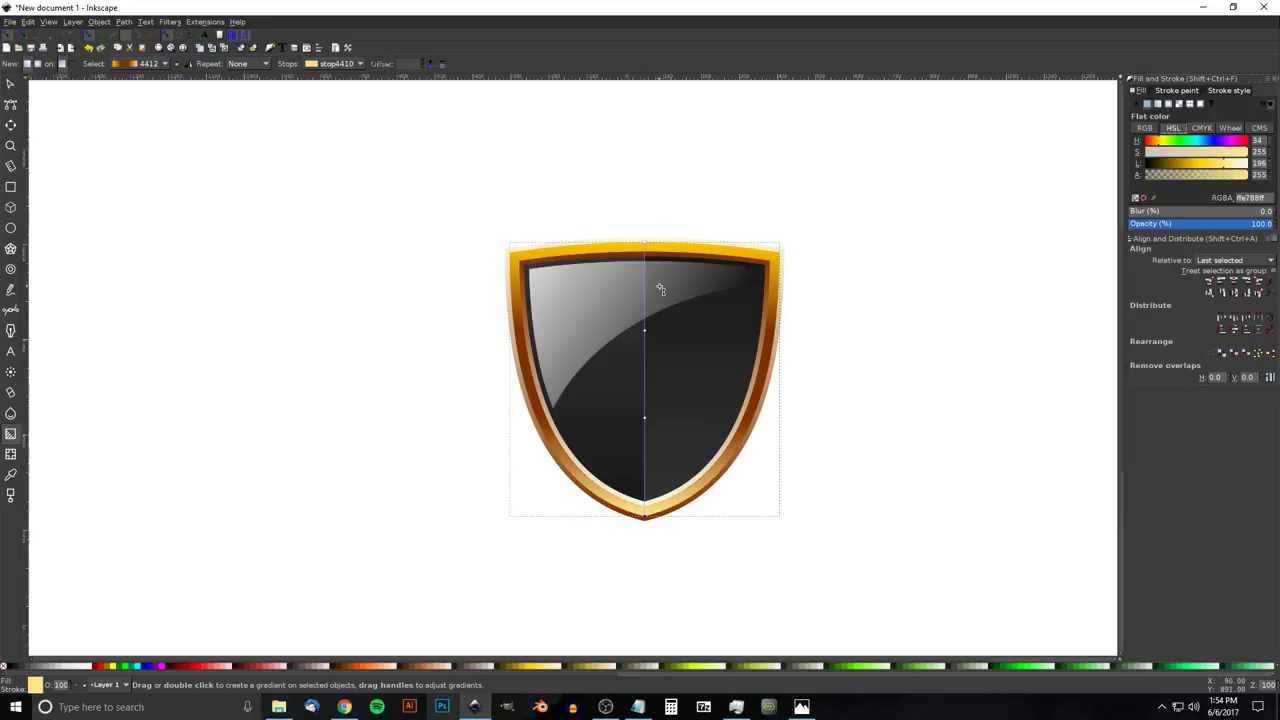
{"action": "left_click", "coordinate": [645, 244]}
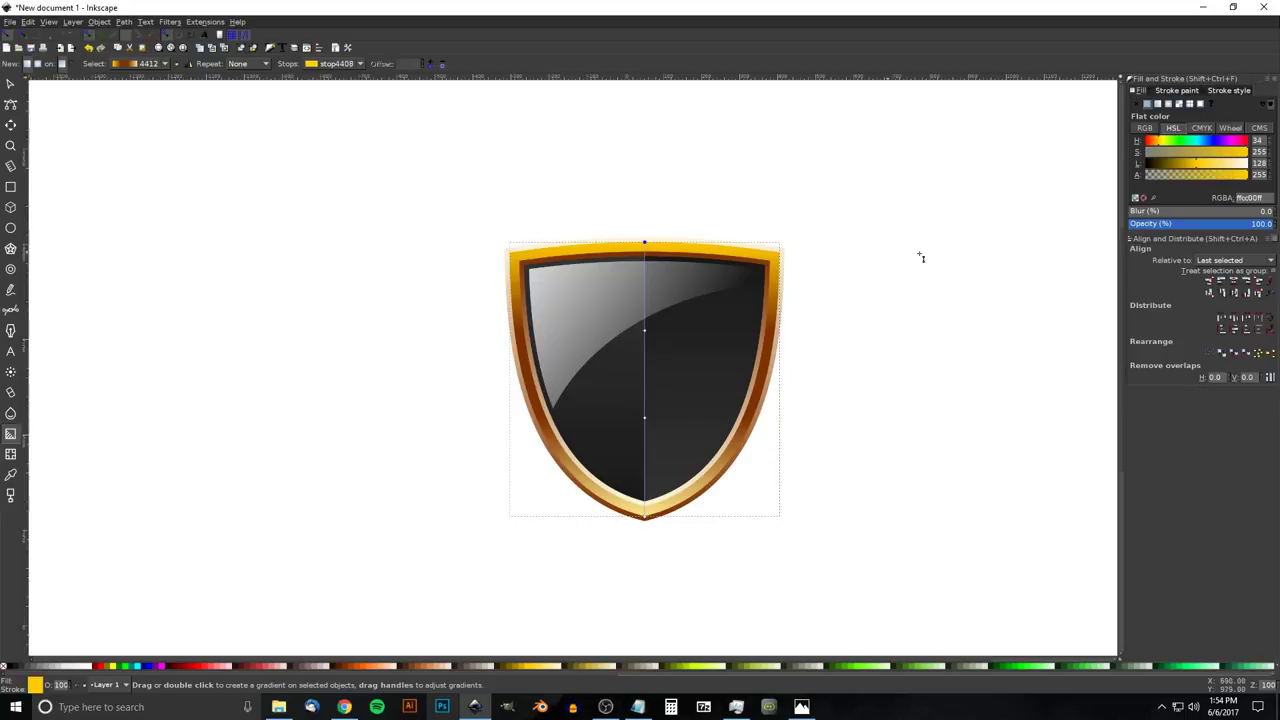
{"action": "left_click_drag", "start_coordinate": [1226, 167], "coordinate": [1233, 170]}
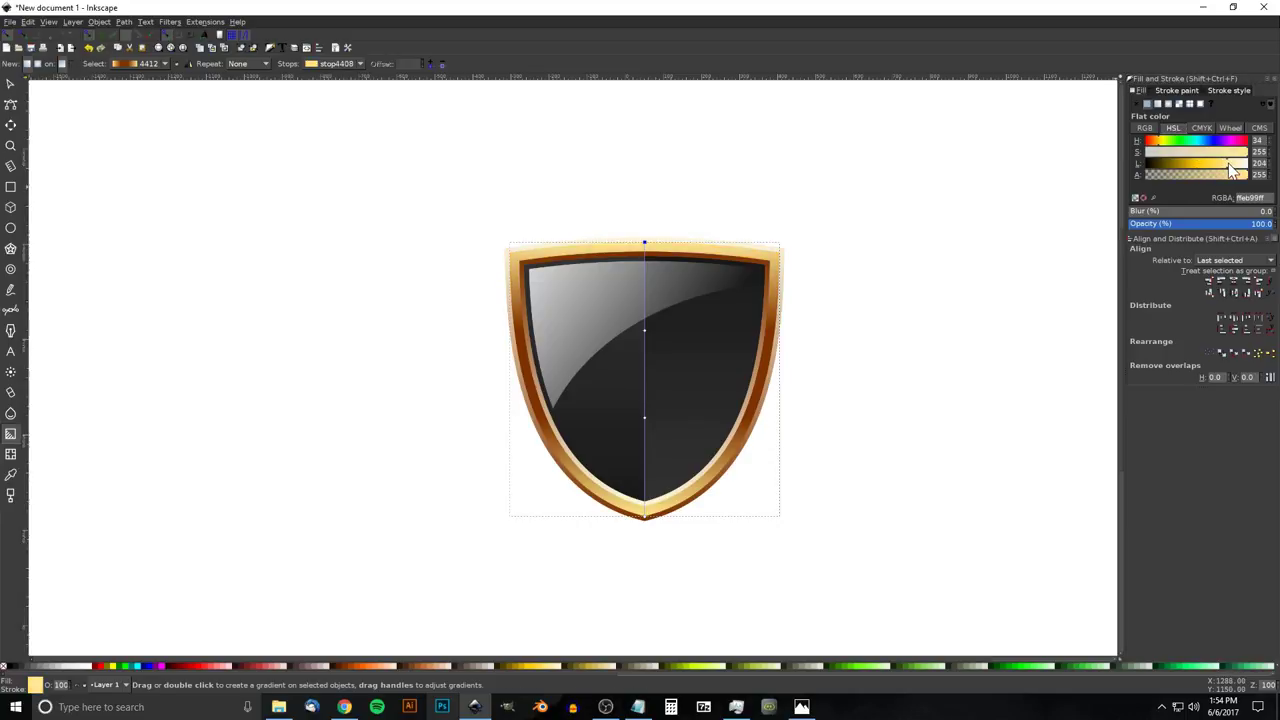
Duplicate the middle border shield, fill the copy with green 00ff00 and lower its opacity to 52.6%
{"action": "left_click", "coordinate": [13, 86]}
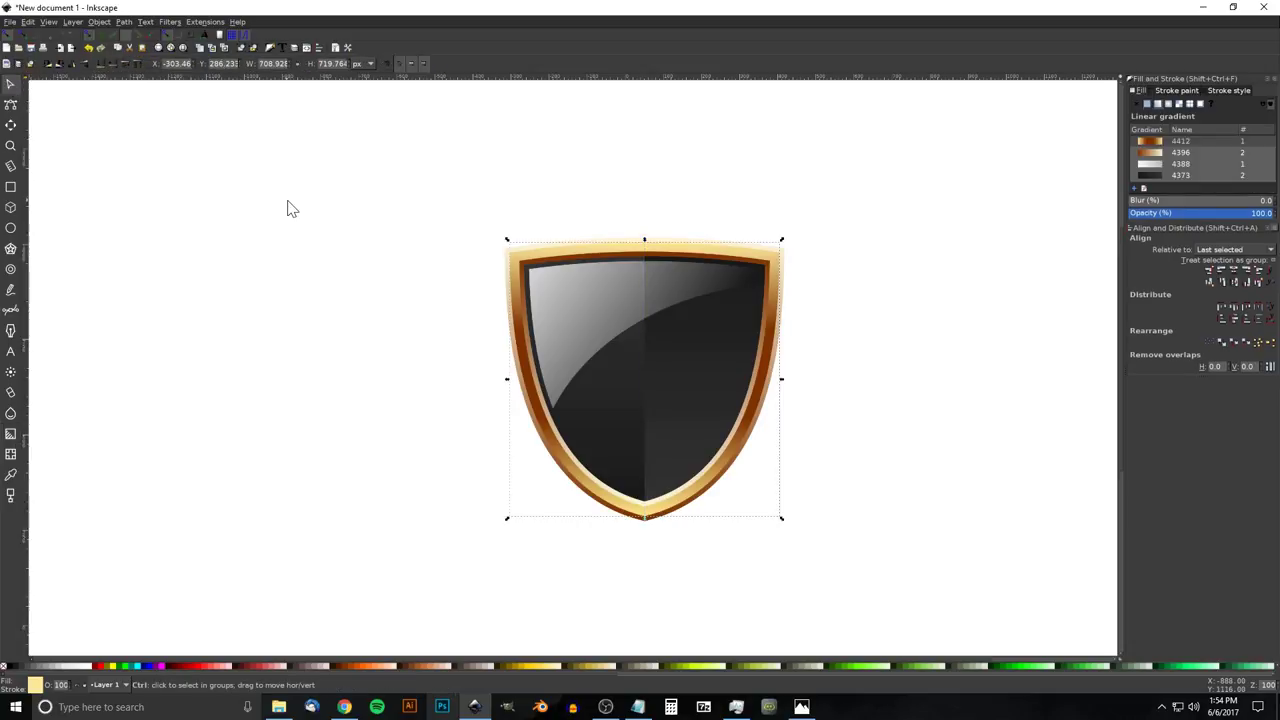
{"action": "key", "text": "ctrl+d"}
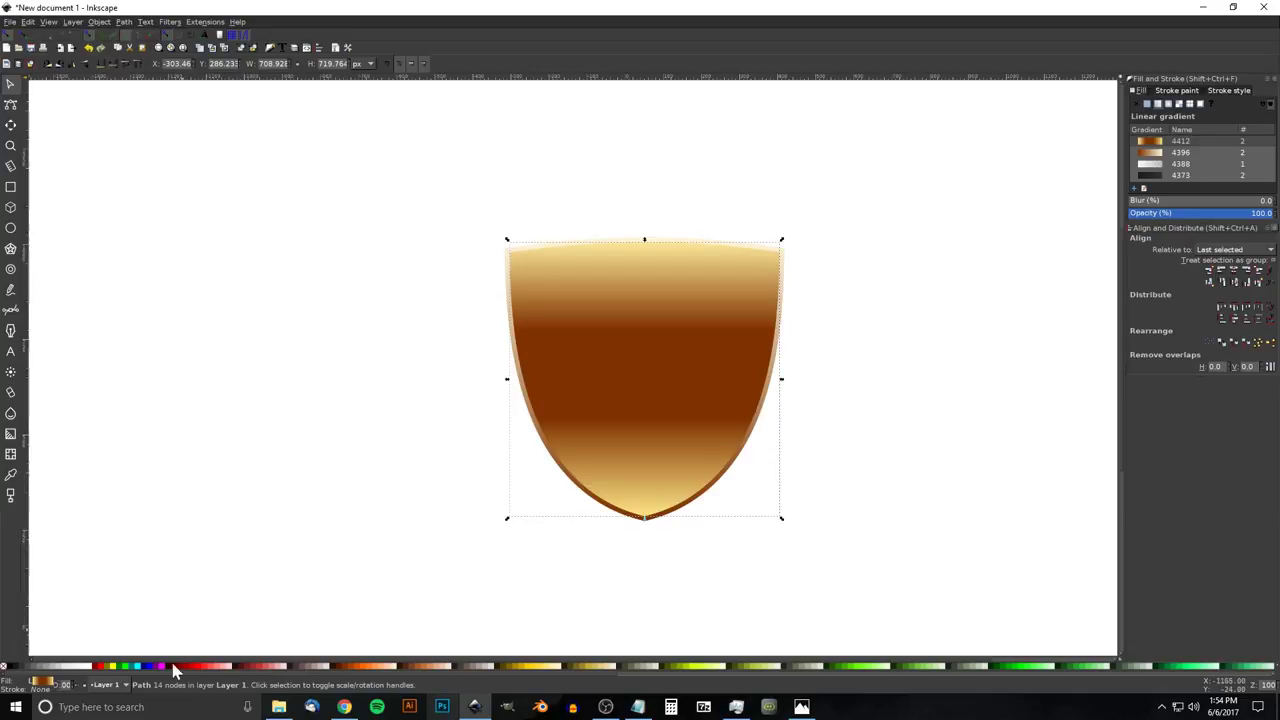
{"action": "left_click", "coordinate": [124, 666]}
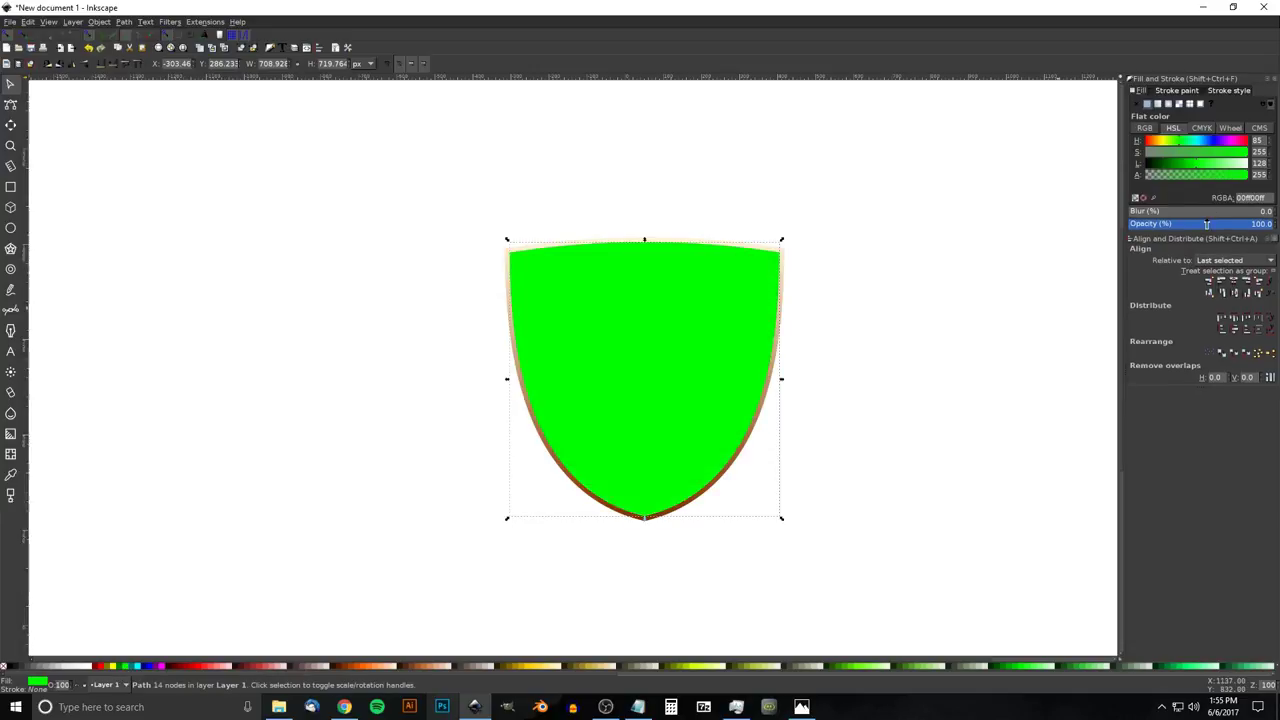
{"action": "left_click_drag", "start_coordinate": [1207, 225], "coordinate": [1205, 226]}
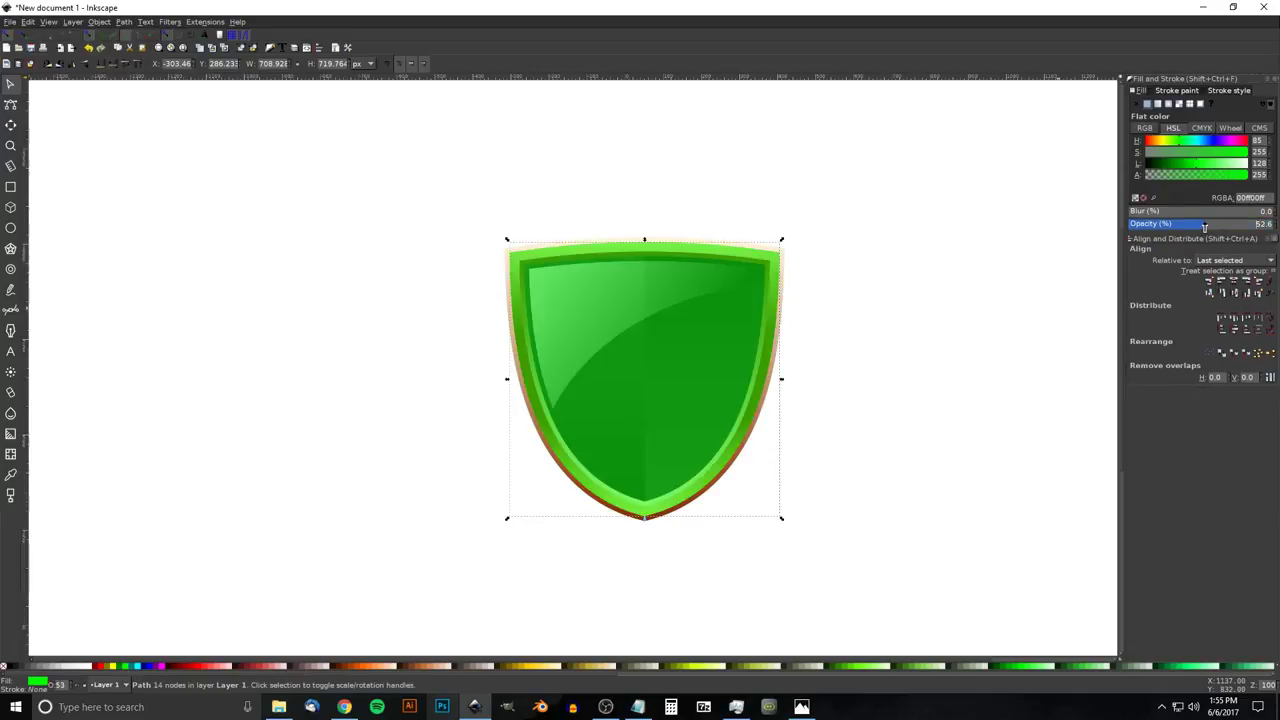
{"action": "left_click_drag", "start_coordinate": [514, 503], "coordinate": [410, 525]}
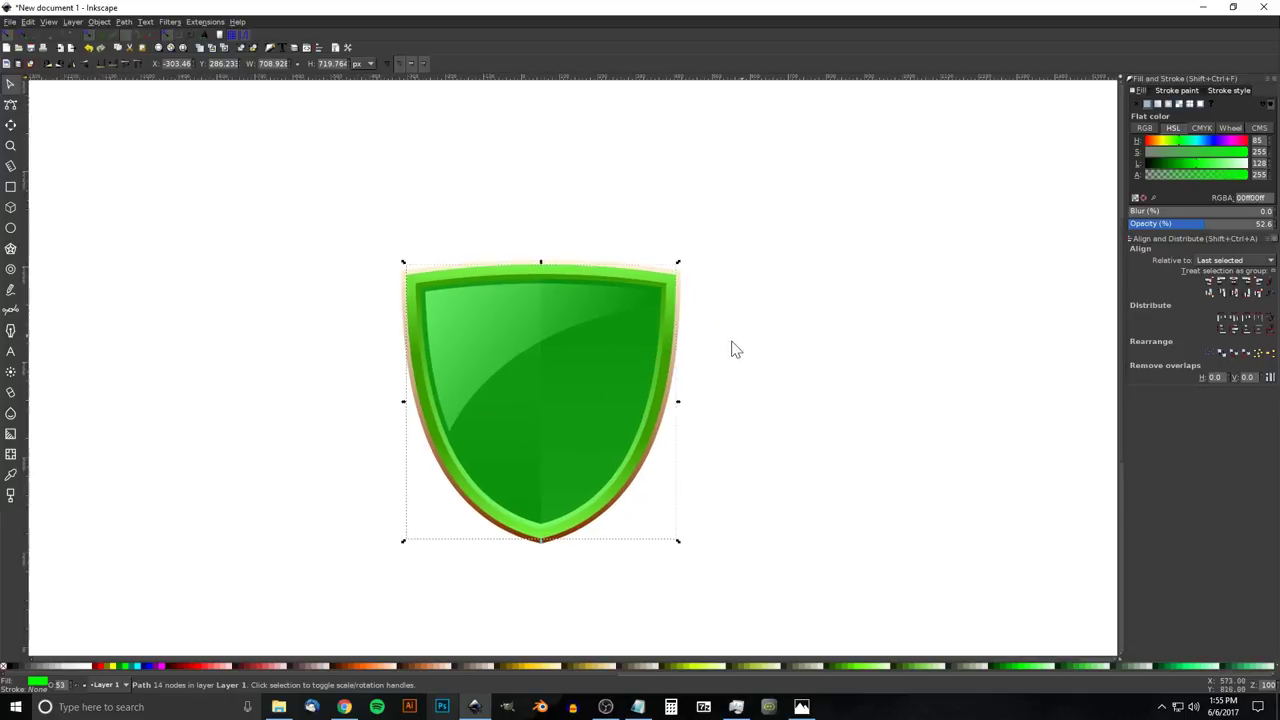
Check the reference image, and draw a wide ellipse of about 1432 by 815 px over the green shield's upper two thirds
{"action": "left_click", "coordinate": [801, 706]}
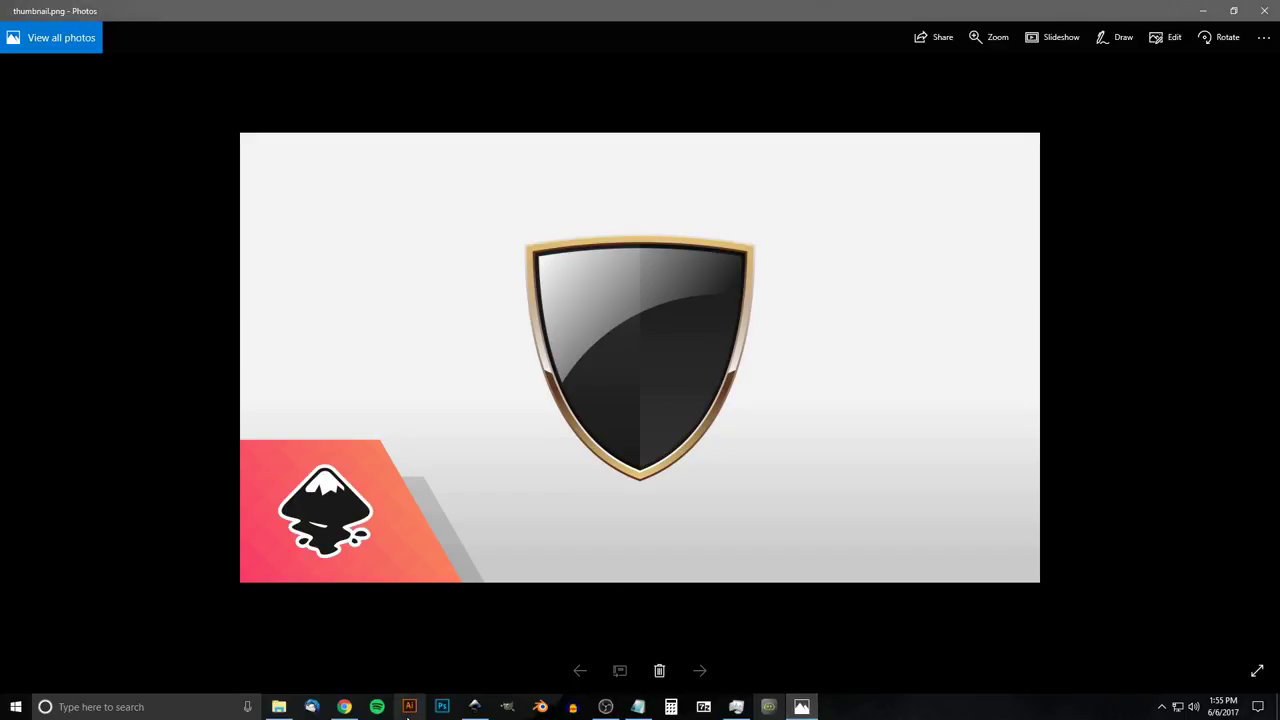
{"action": "left_click", "coordinate": [474, 706]}
{"action": "left_click", "coordinate": [11, 228]}
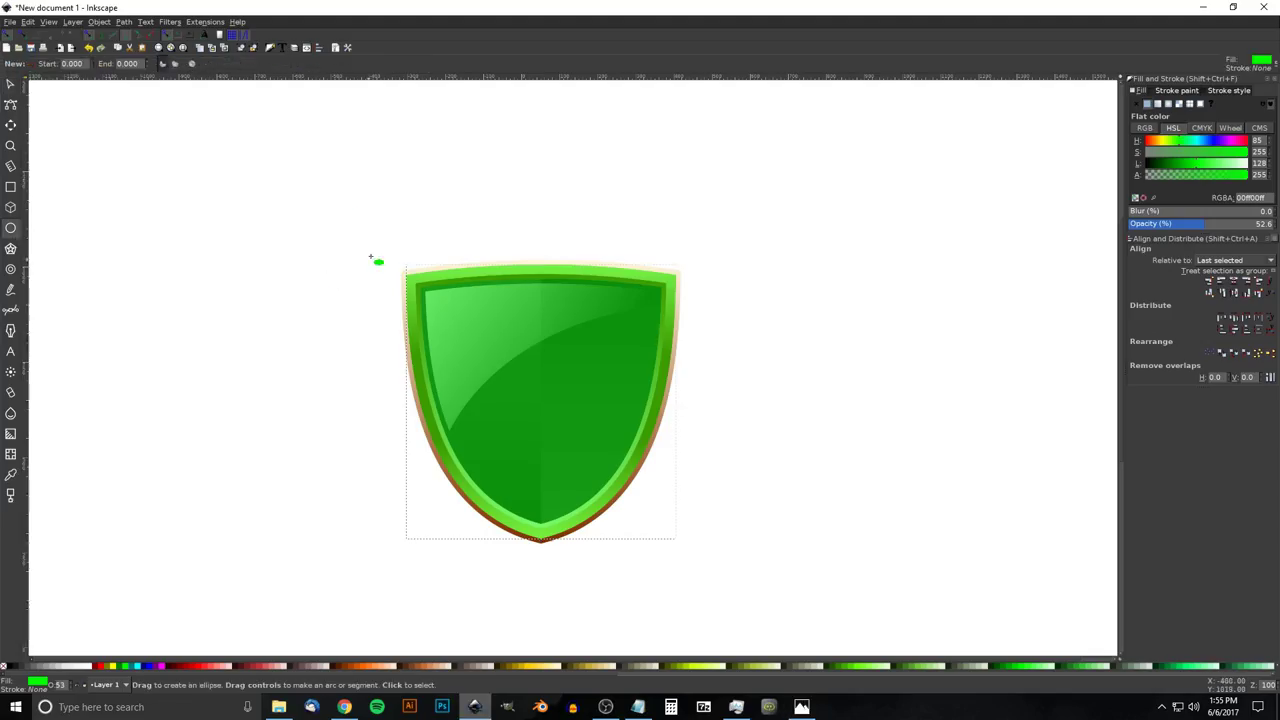
{"action": "left_click_drag", "start_coordinate": [257, 129], "coordinate": [808, 443]}
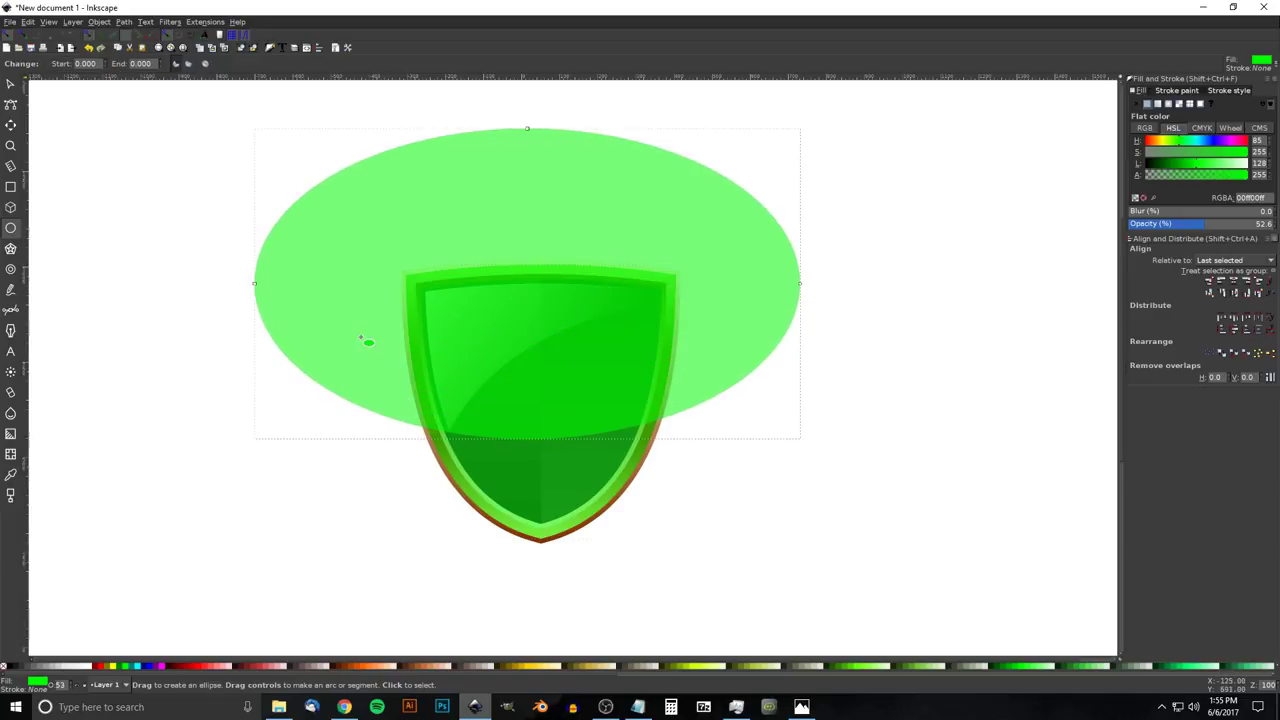
Centre the ellipse horizontally on the green shield and move it slightly upwards
{"action": "left_click", "coordinate": [10, 84]}
{"action": "left_click", "coordinate": [592, 516], "text": "shift"}
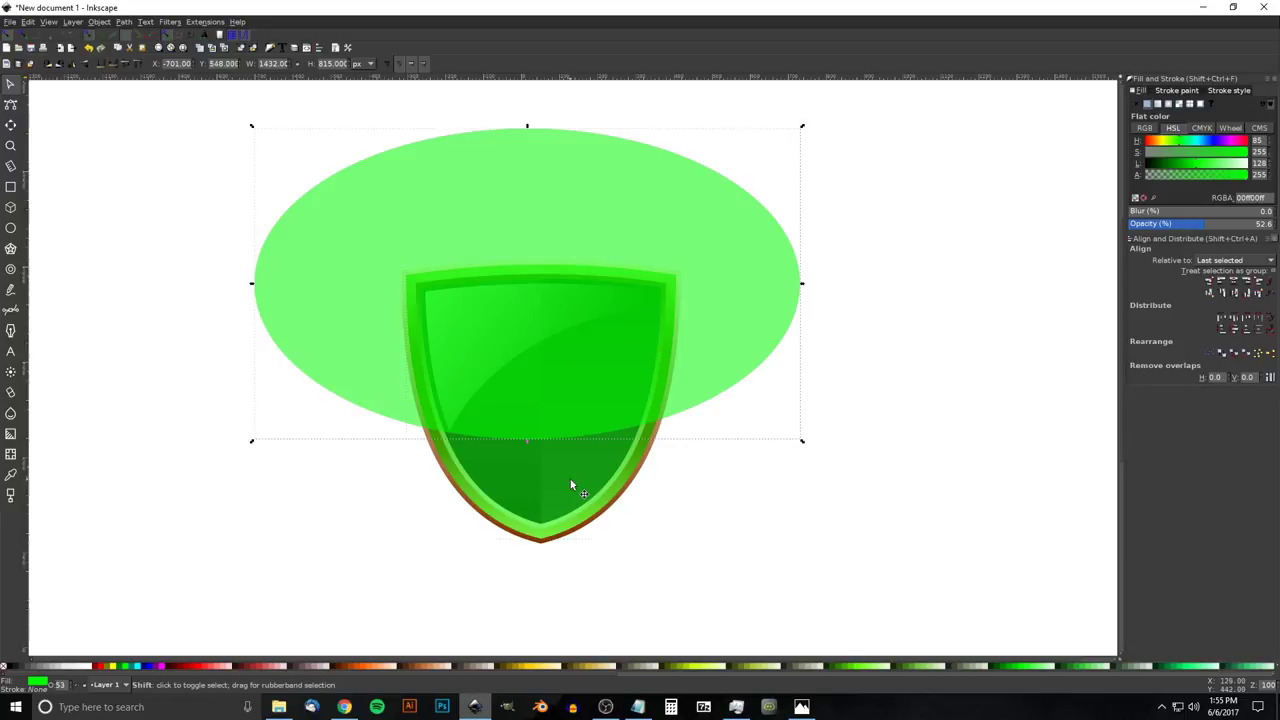
{"action": "left_click", "coordinate": [1236, 284]}
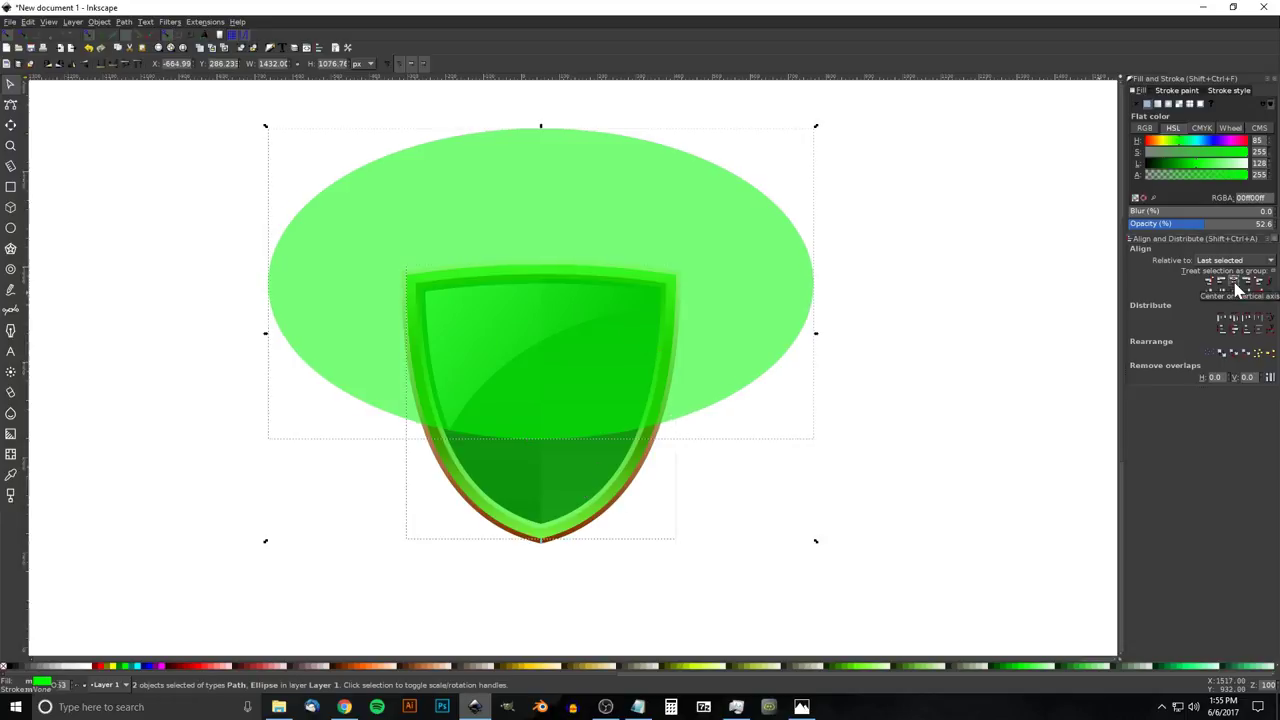
{"action": "left_click", "coordinate": [896, 263]}
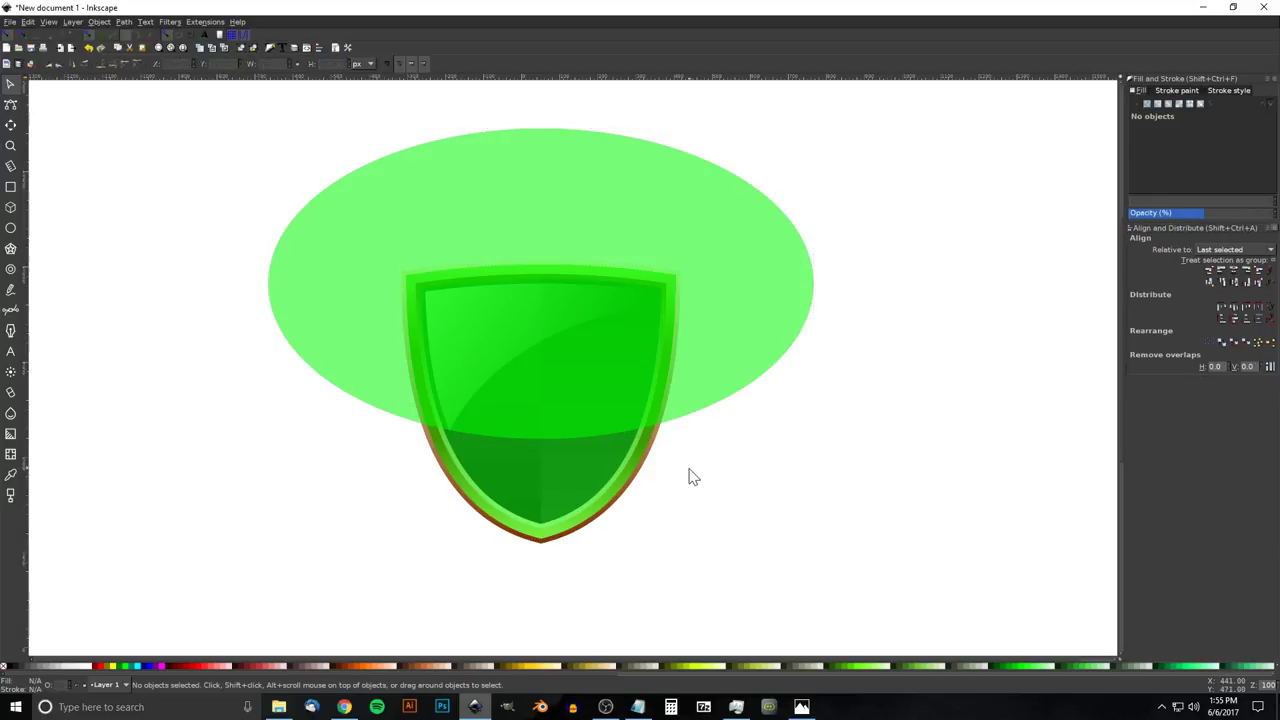
{"action": "left_click_drag", "start_coordinate": [687, 395], "coordinate": [685, 393]}
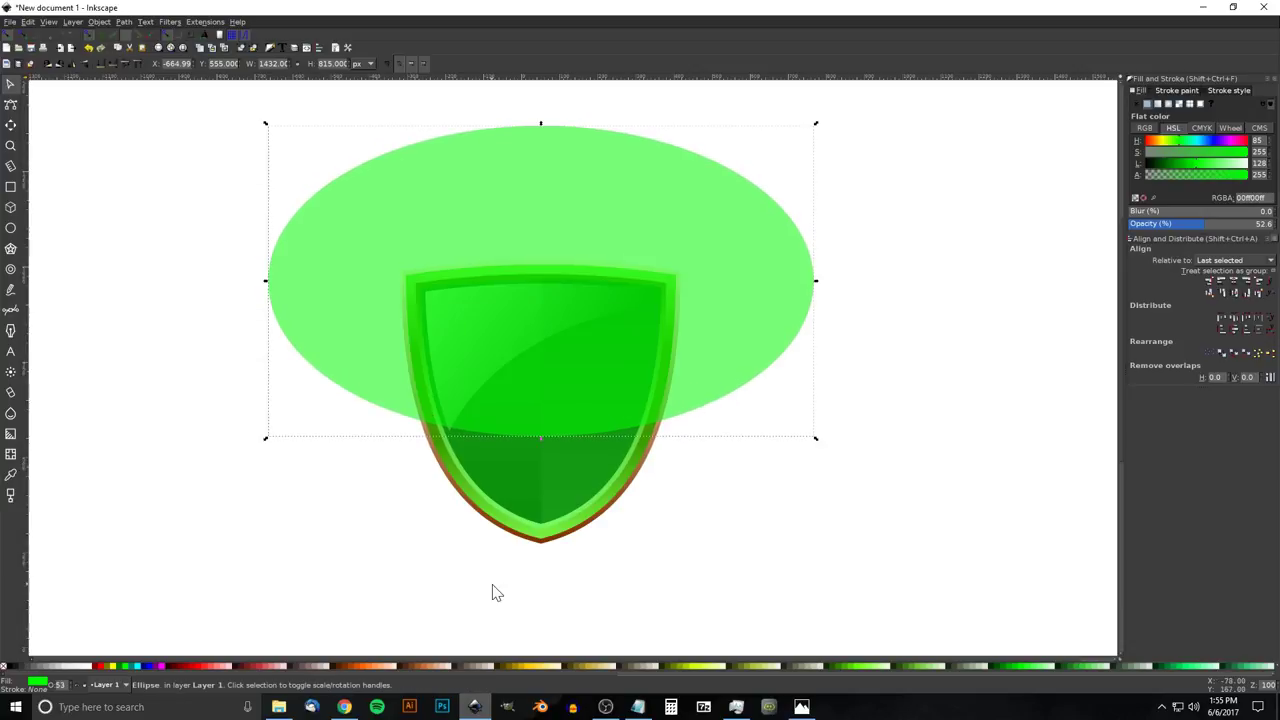
{"action": "key", "text": "shift"}
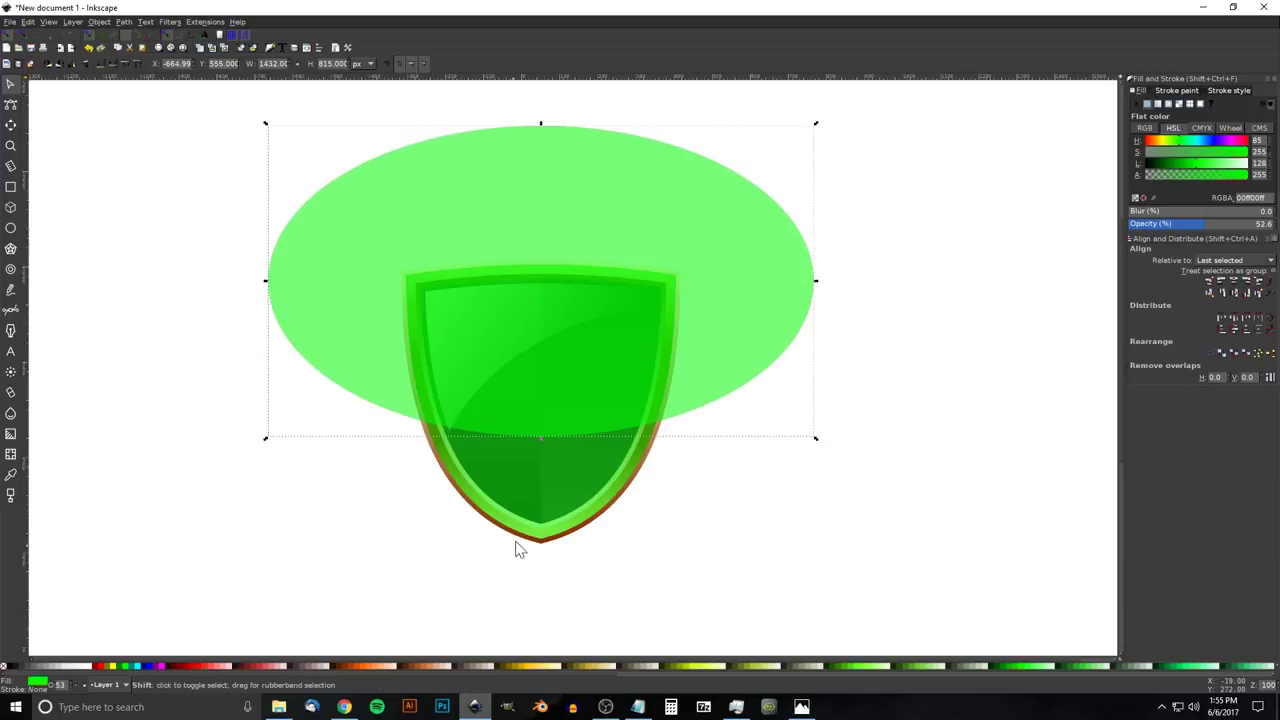
Intersect the ellipse with the green shield and restack the result just above the middle border, beneath the inner border
{"action": "left_click", "coordinate": [565, 488], "text": "shift"}
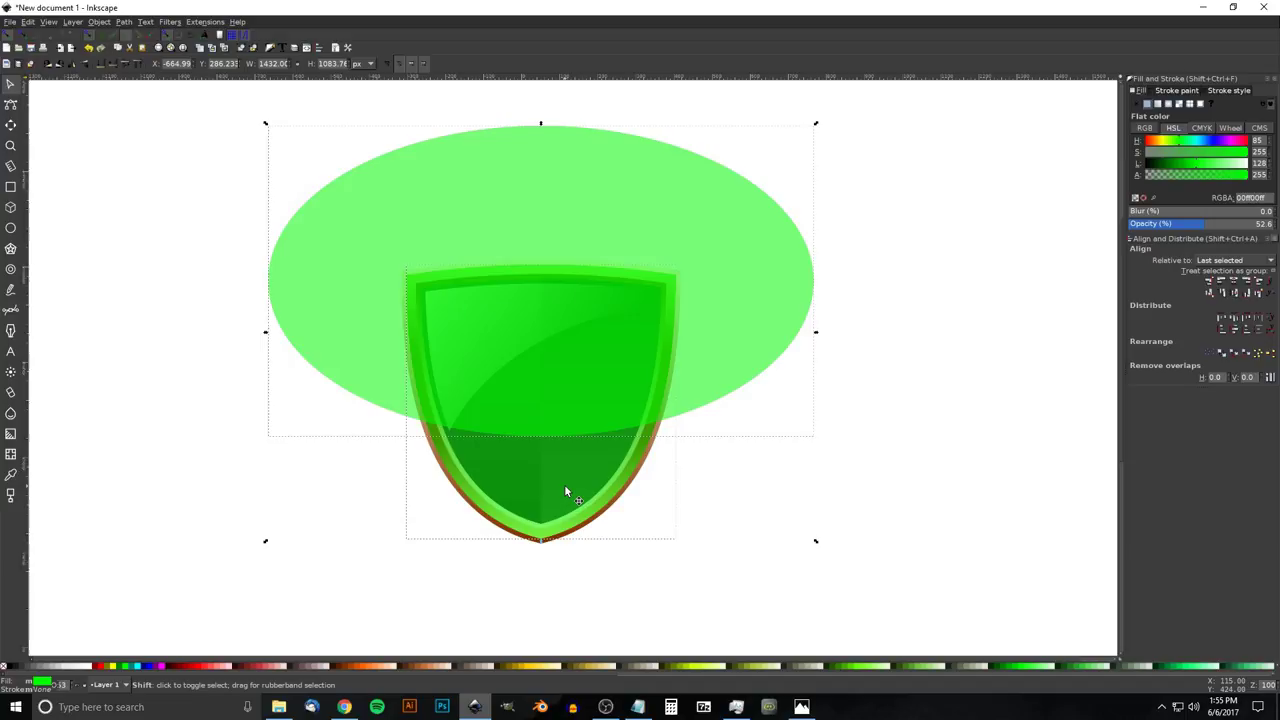
{"action": "left_click", "coordinate": [122, 22]}
{"action": "left_click", "coordinate": [150, 108]}
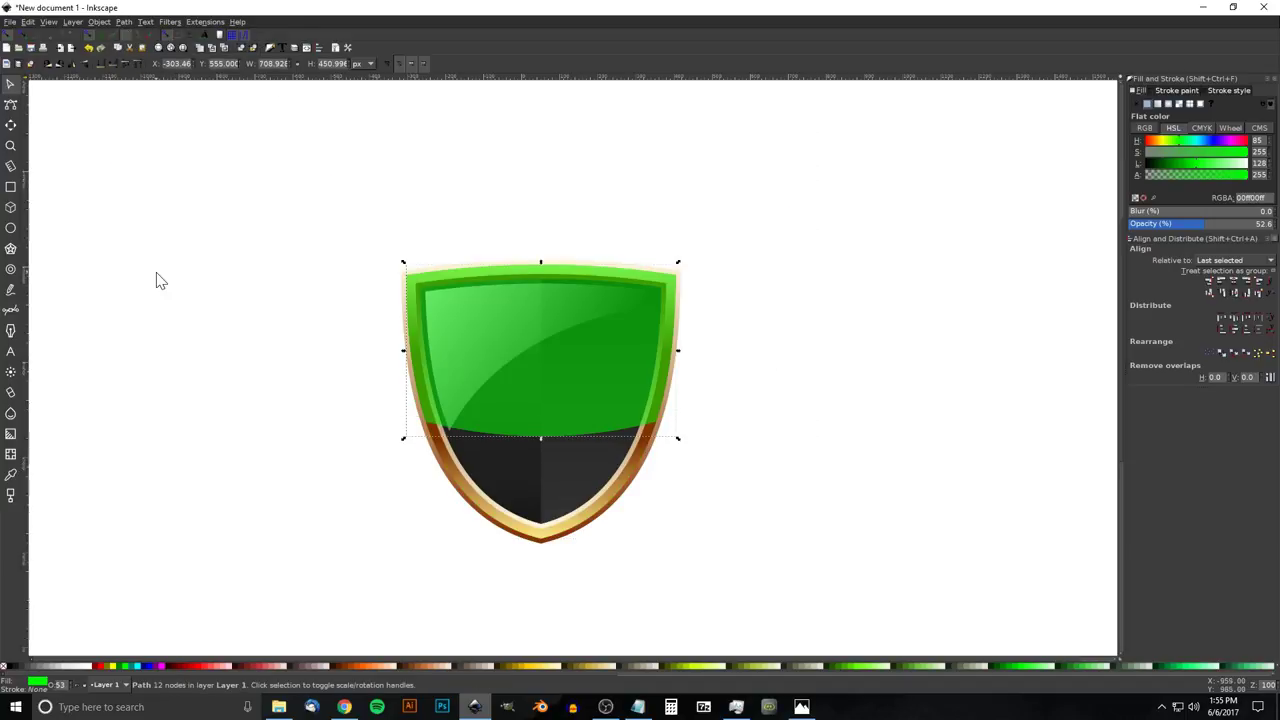
{"action": "left_click", "coordinate": [101, 66]}
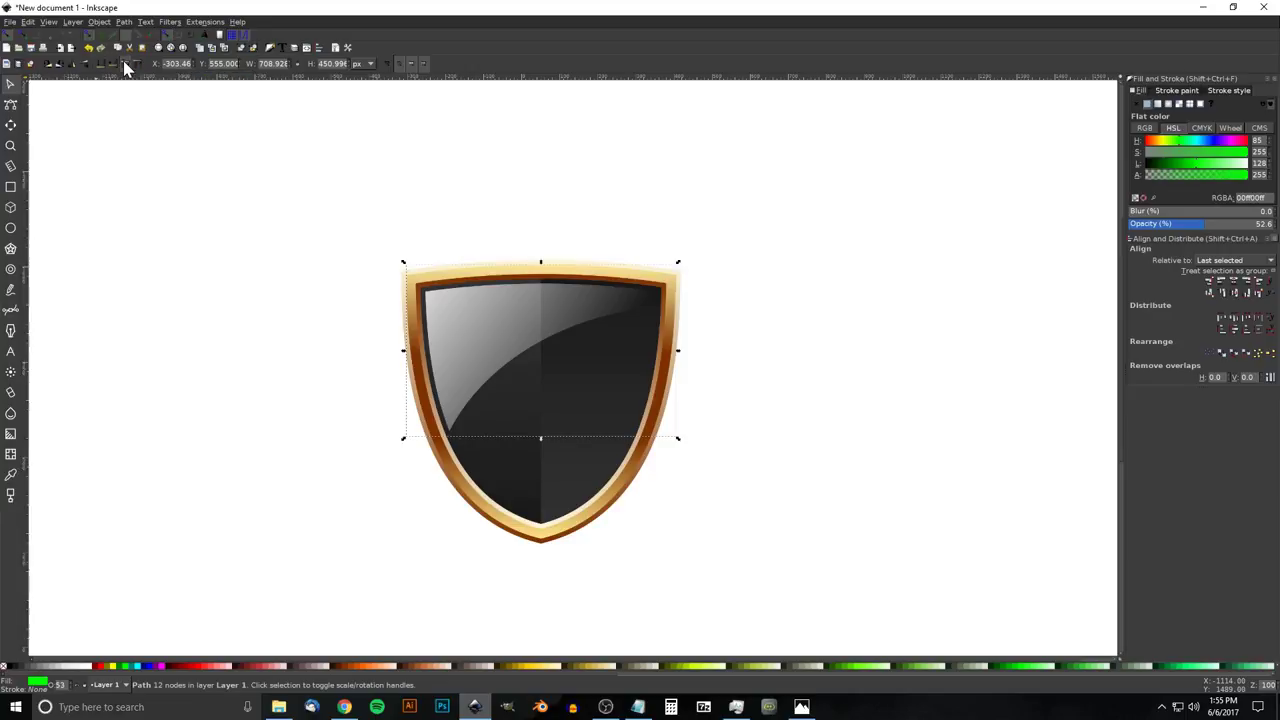
{"action": "left_click", "coordinate": [127, 66]}
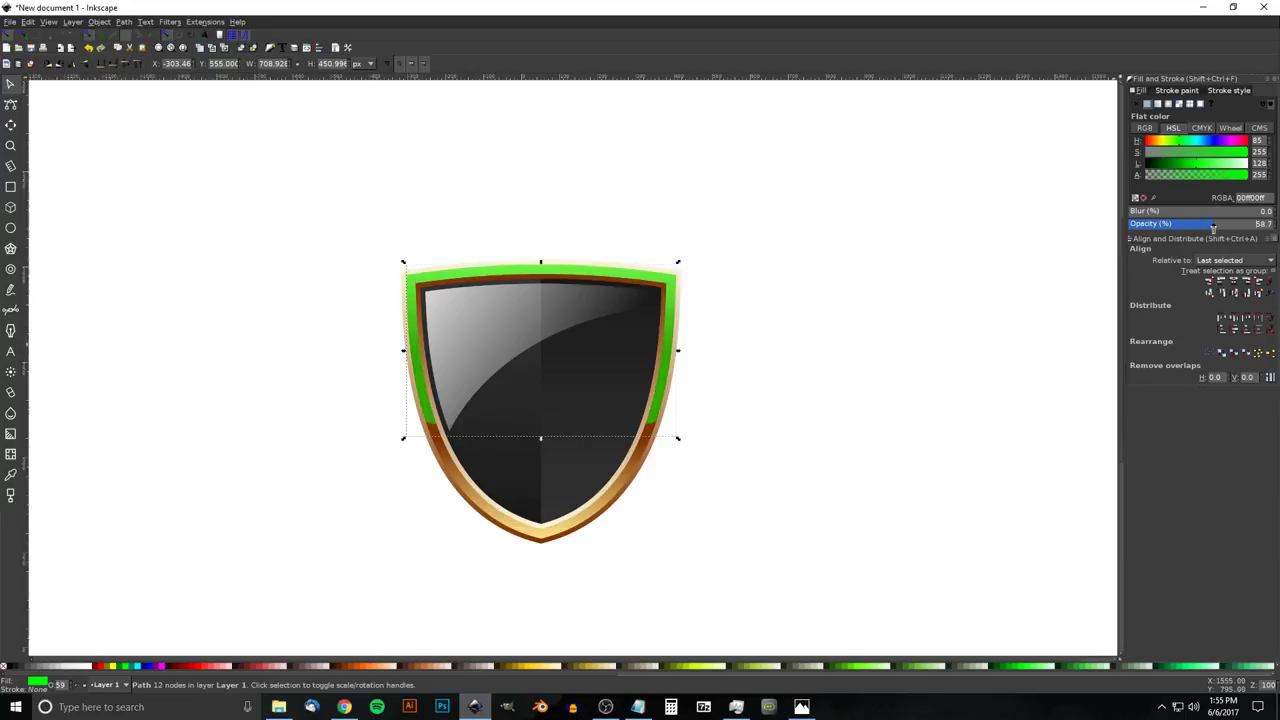
Raise the green highlight's opacity to 100%, fill it white and turn the fill into a linear gradient
{"action": "left_click_drag", "start_coordinate": [1213, 228], "coordinate": [1272, 224]}
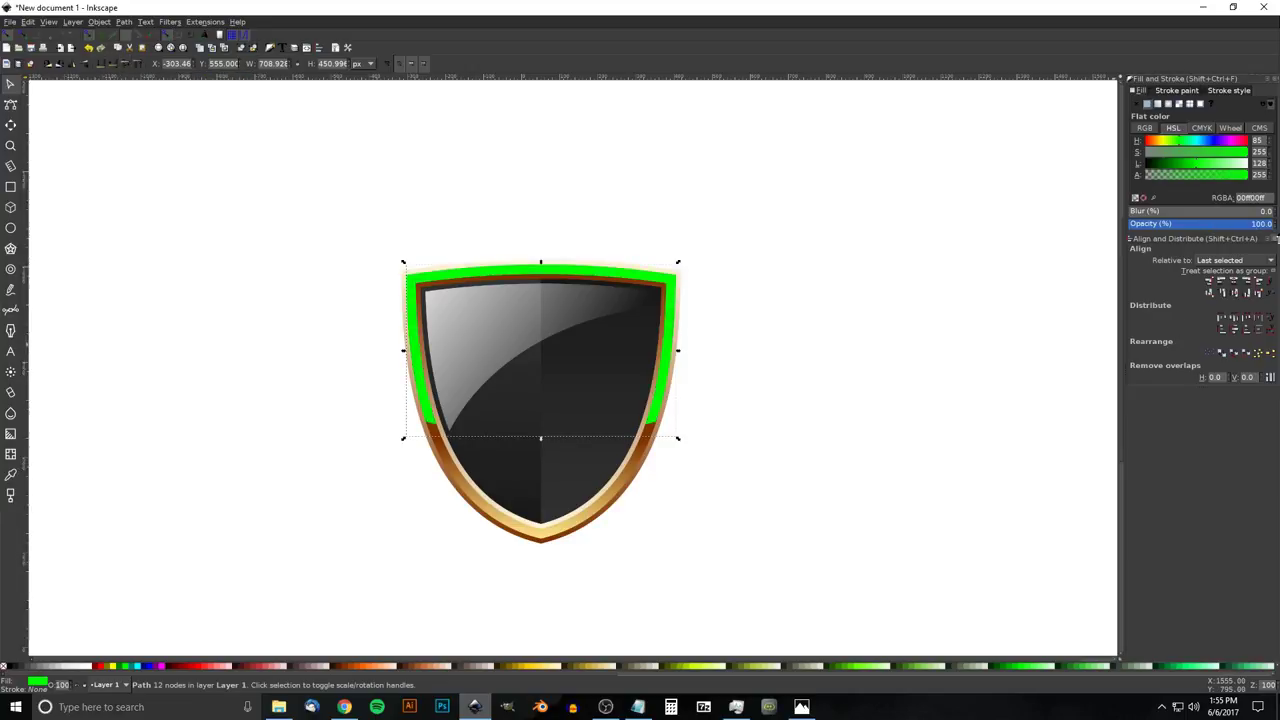
{"action": "left_click", "coordinate": [87, 667]}
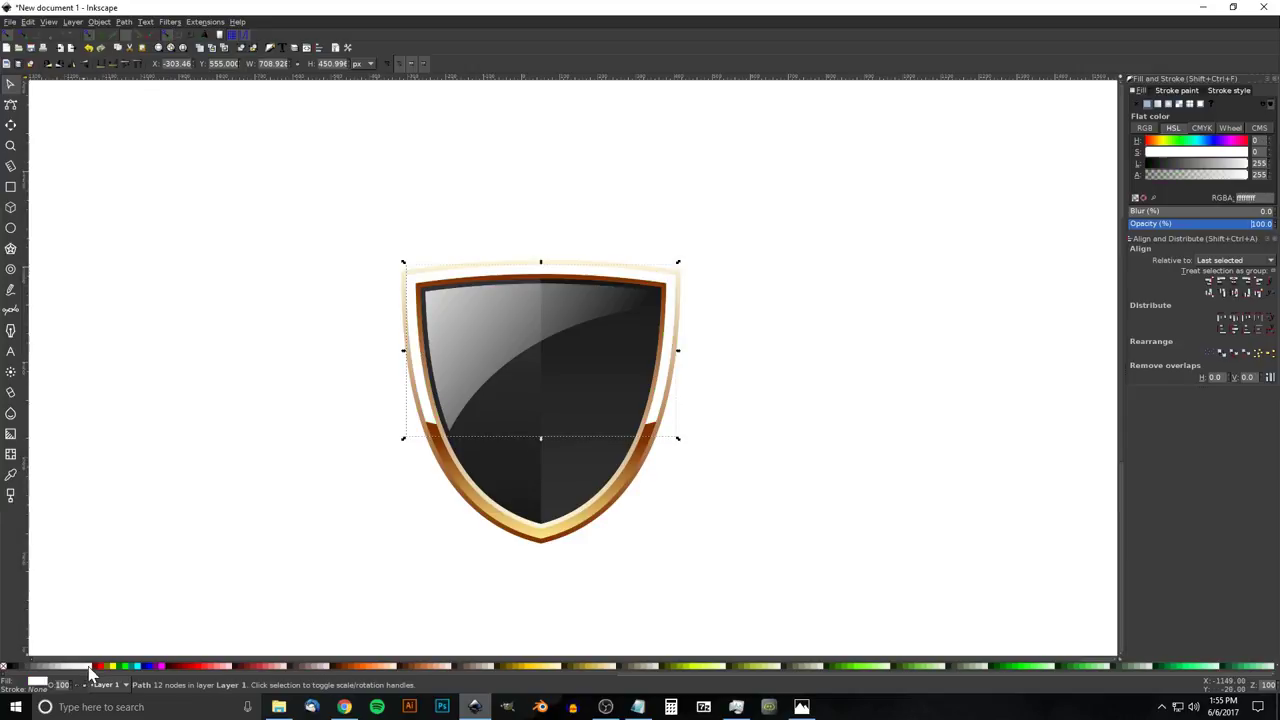
{"action": "left_click", "coordinate": [1158, 104]}
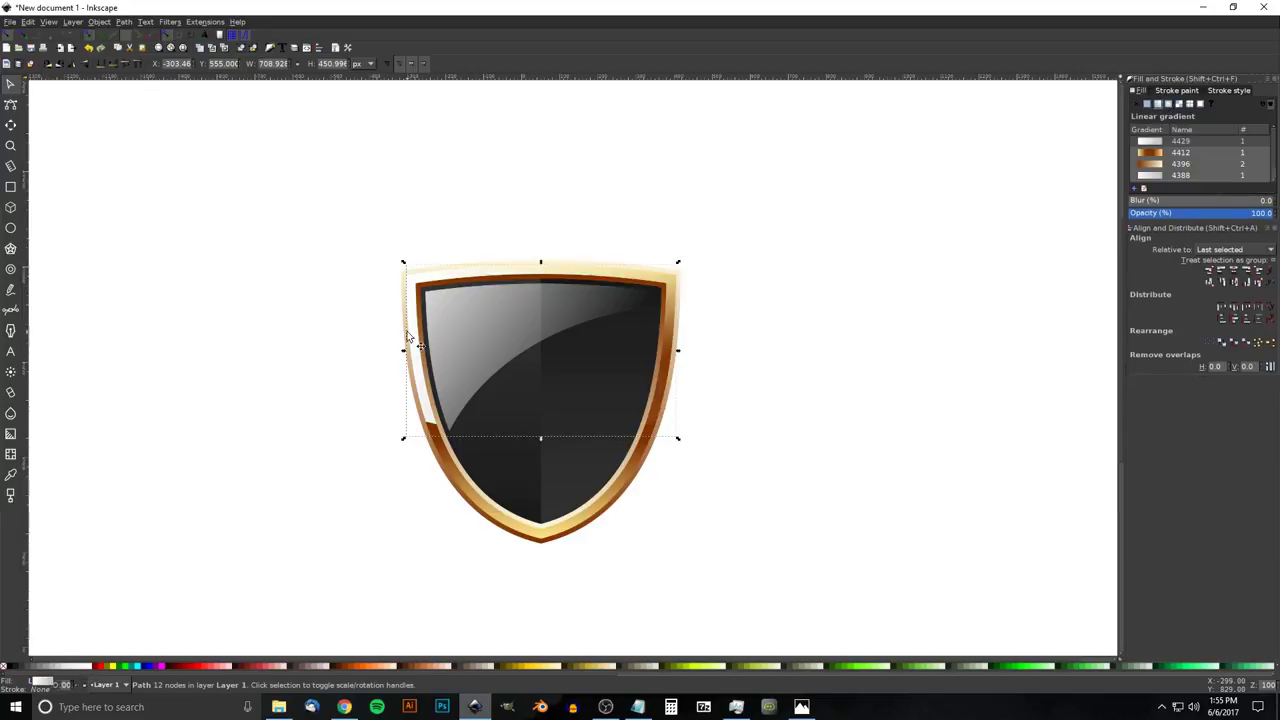
Redirect the highlight's white gradient to run from its lower edge steeply up past the shield's upper edge
{"action": "left_click", "coordinate": [10, 434]}
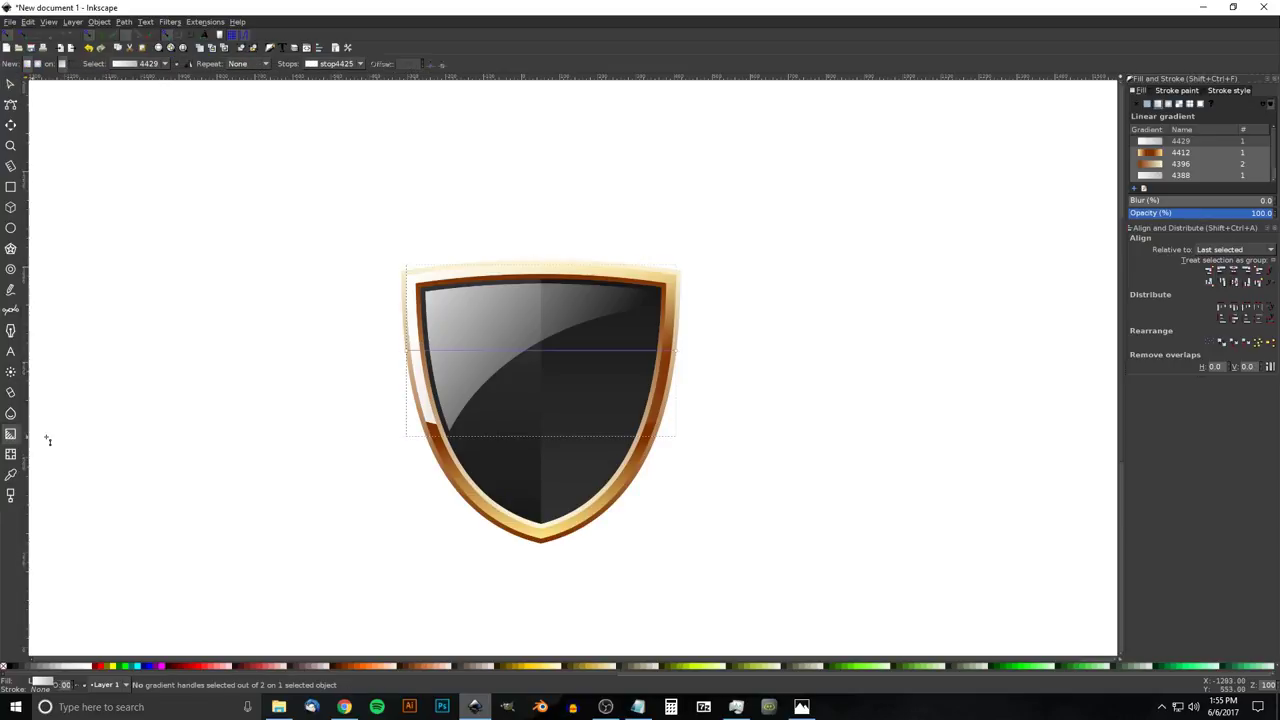
{"action": "left_click_drag", "start_coordinate": [449, 371], "coordinate": [525, 438]}
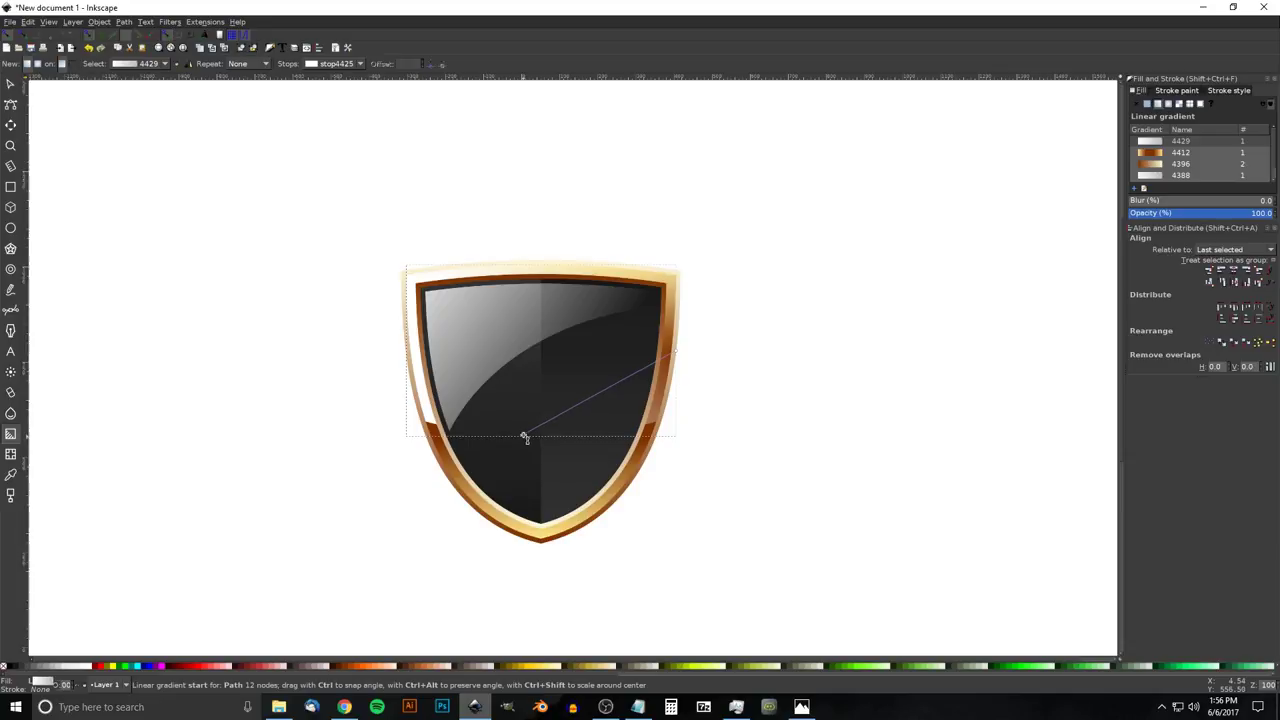
{"action": "left_click", "coordinate": [525, 438]}
{"action": "left_click_drag", "start_coordinate": [674, 351], "coordinate": [606, 190]}
Apply the existing brown-to-cream gradient 4396 to the highlight, running vertically from brown 803300 above the shield to cream at the highlight's lower edge
{"action": "left_click_drag", "start_coordinate": [651, 359], "coordinate": [408, 343]}
{"action": "left_click", "coordinate": [606, 190]}
{"action": "left_click_drag", "start_coordinate": [606, 192], "coordinate": [469, 447]}
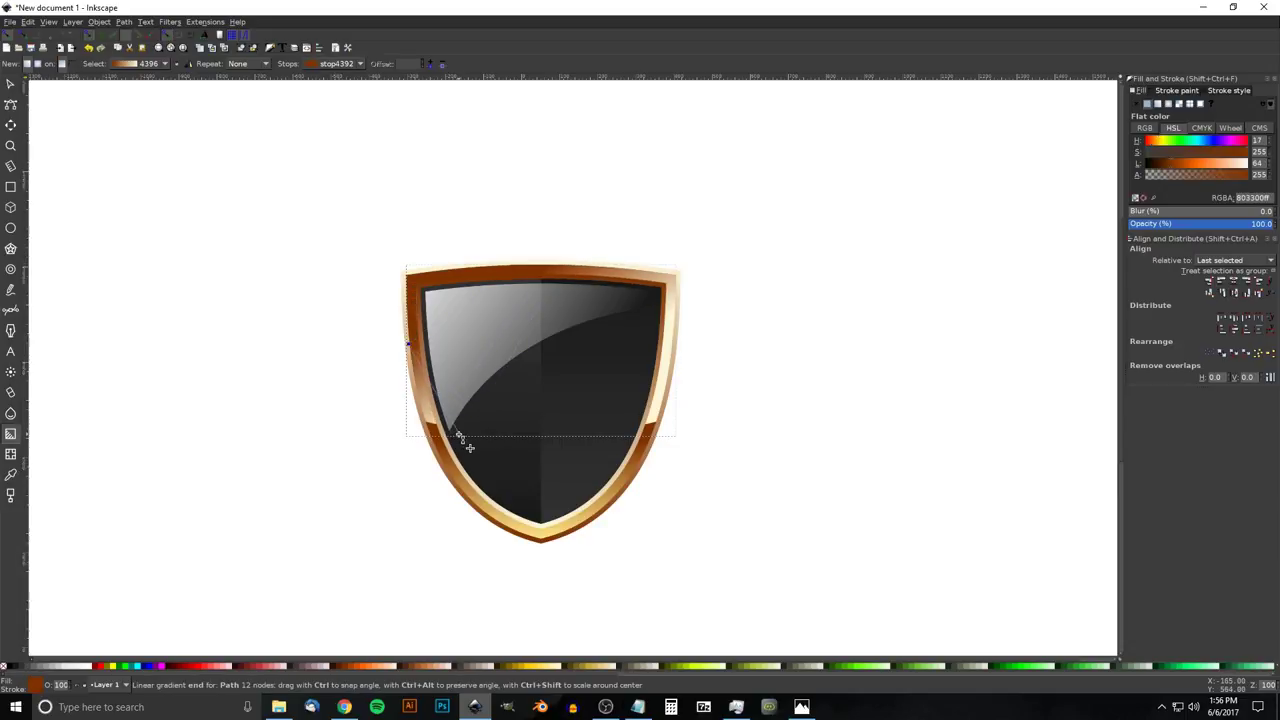
{"action": "left_click", "coordinate": [408, 343]}
{"action": "mouse_move", "coordinate": [408, 343]}
{"action": "left_mouse_down"}
{"action": "mouse_move", "coordinate": [526, 343]}
{"action": "mouse_move", "coordinate": [471, 190]}
{"action": "mouse_move", "coordinate": [476, 148]}
{"action": "left_mouse_up"}
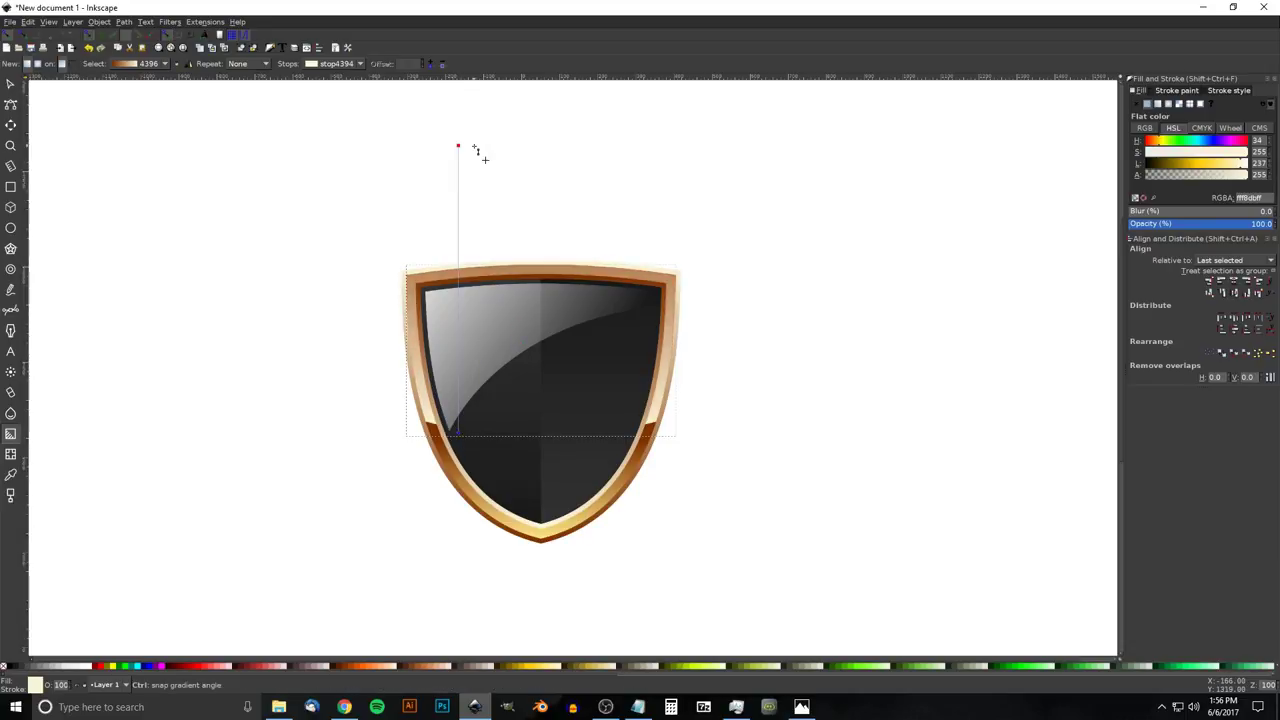
{"action": "key", "text": "Tab"}
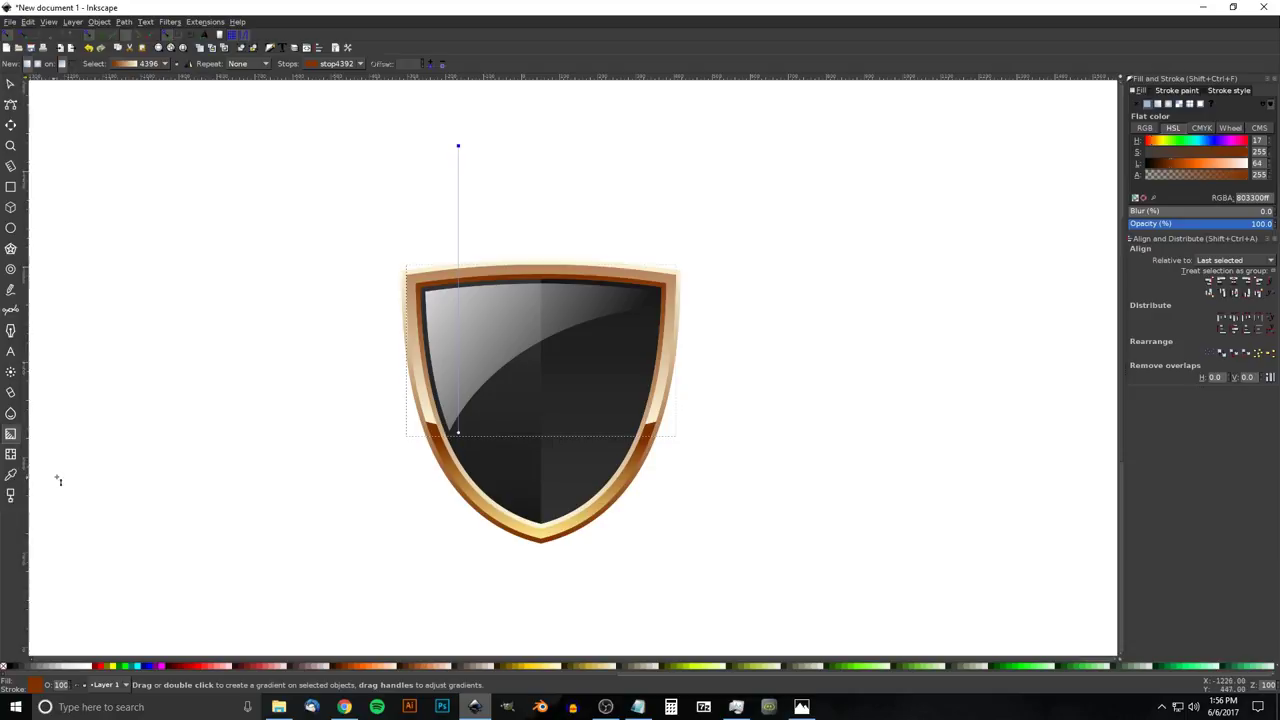
{"action": "left_click", "coordinate": [10, 84]}
{"action": "left_click_drag", "start_coordinate": [605, 448], "coordinate": [657, 423]}
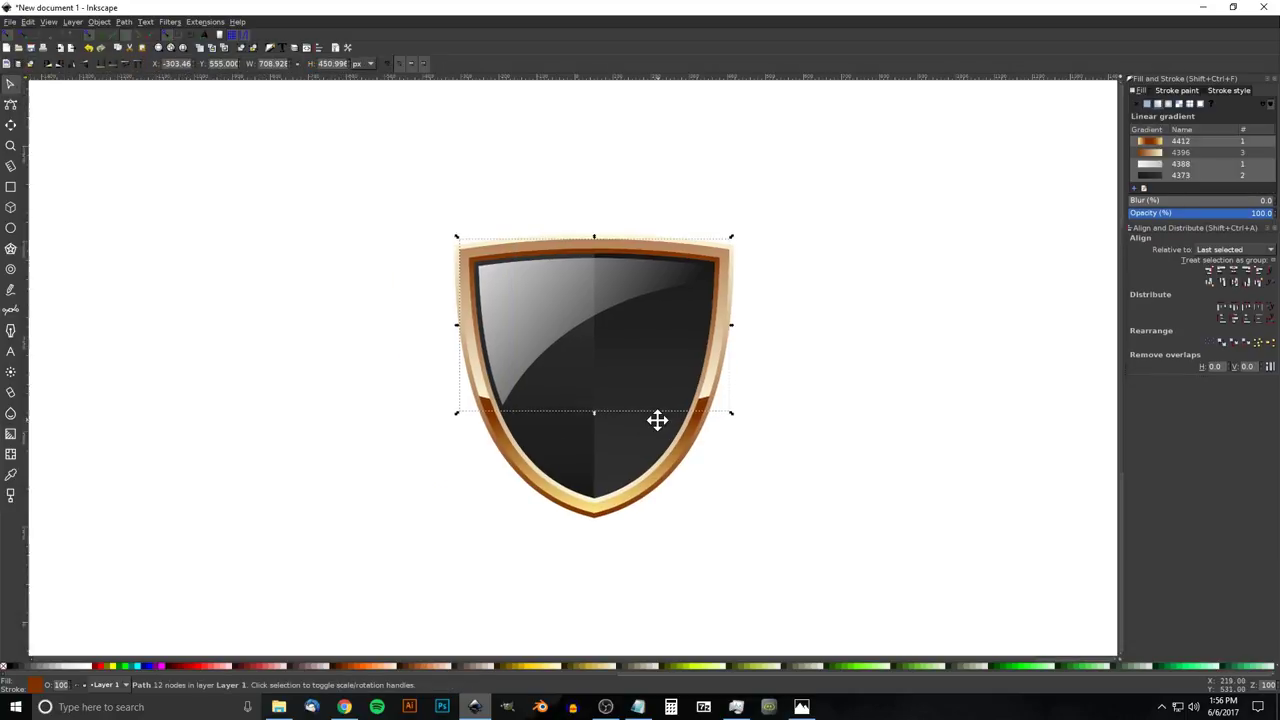
{"action": "left_click", "coordinate": [785, 472]}
Darken both brown middle stops of the middle border's gradient, setting the upper one to 4a1d00
{"action": "scroll", "coordinate": [686, 449], "scroll_direction": "up", "scroll_amount": 2}
{"action": "scroll", "coordinate": [543, 360], "scroll_direction": "down", "scroll_amount": 3}
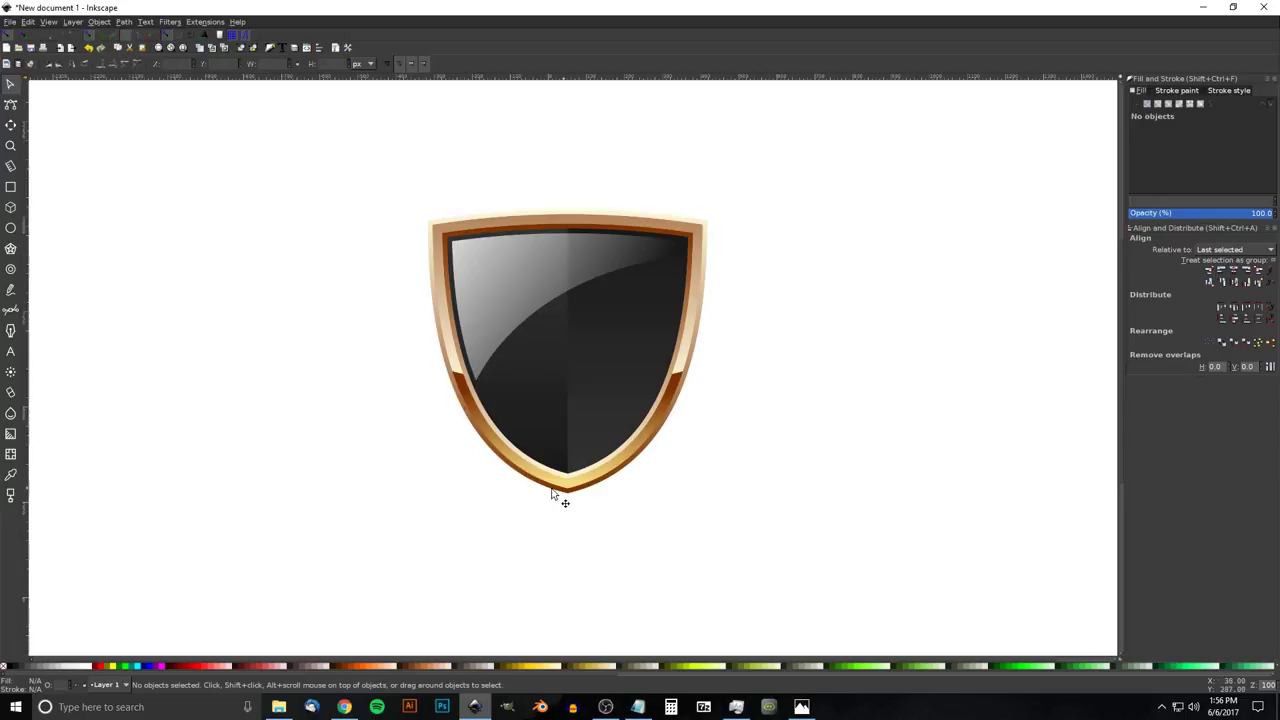
{"action": "scroll", "coordinate": [622, 552], "scroll_direction": "up", "scroll_amount": 2}
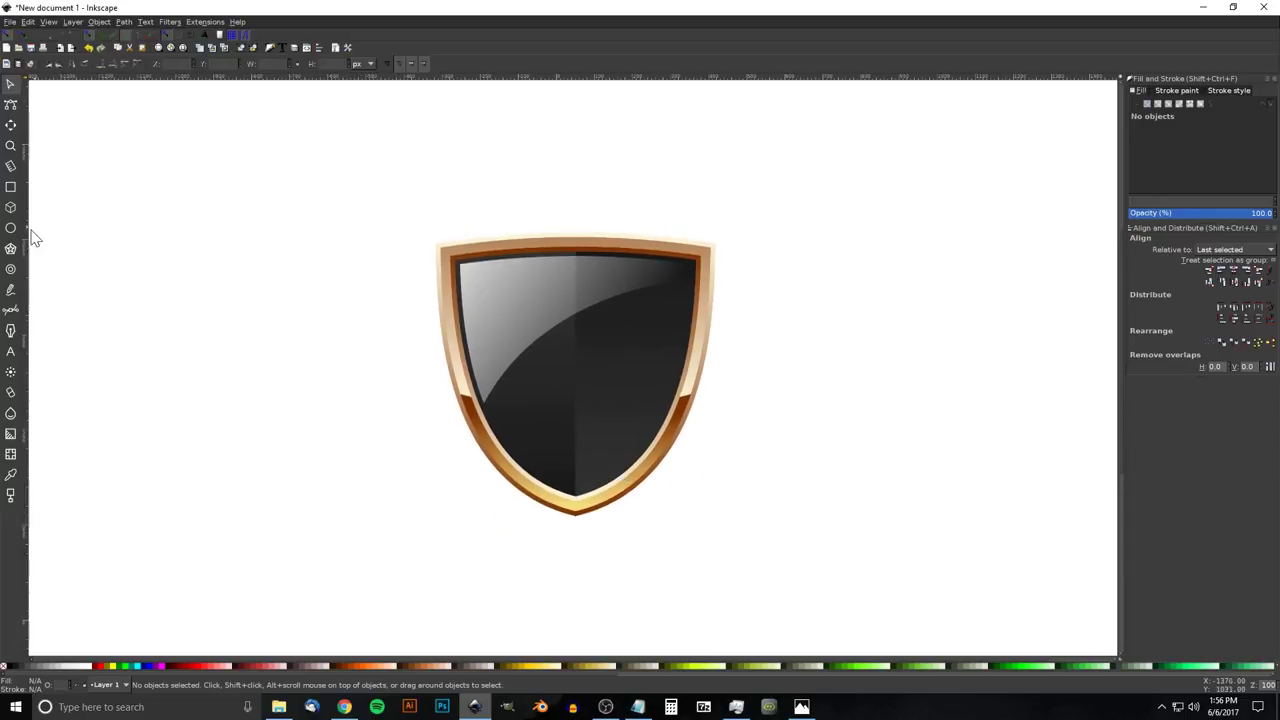
{"action": "left_click", "coordinate": [12, 434]}
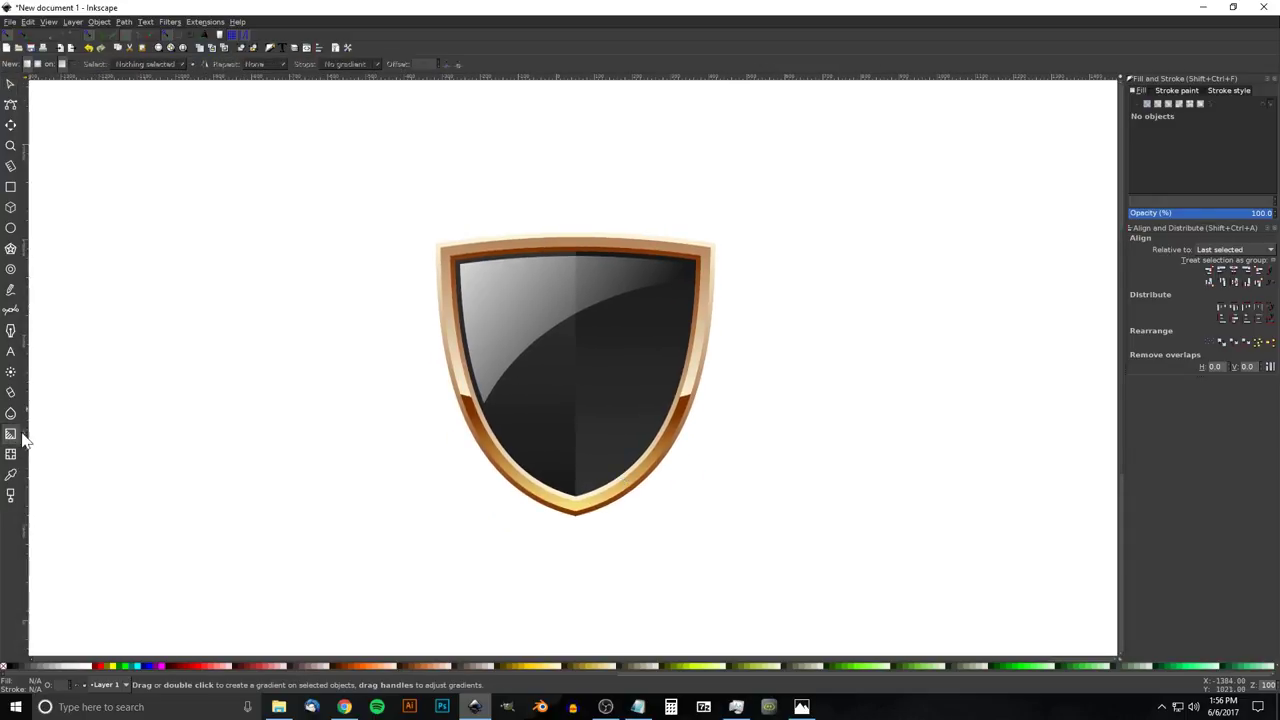
{"action": "left_click", "coordinate": [471, 410]}
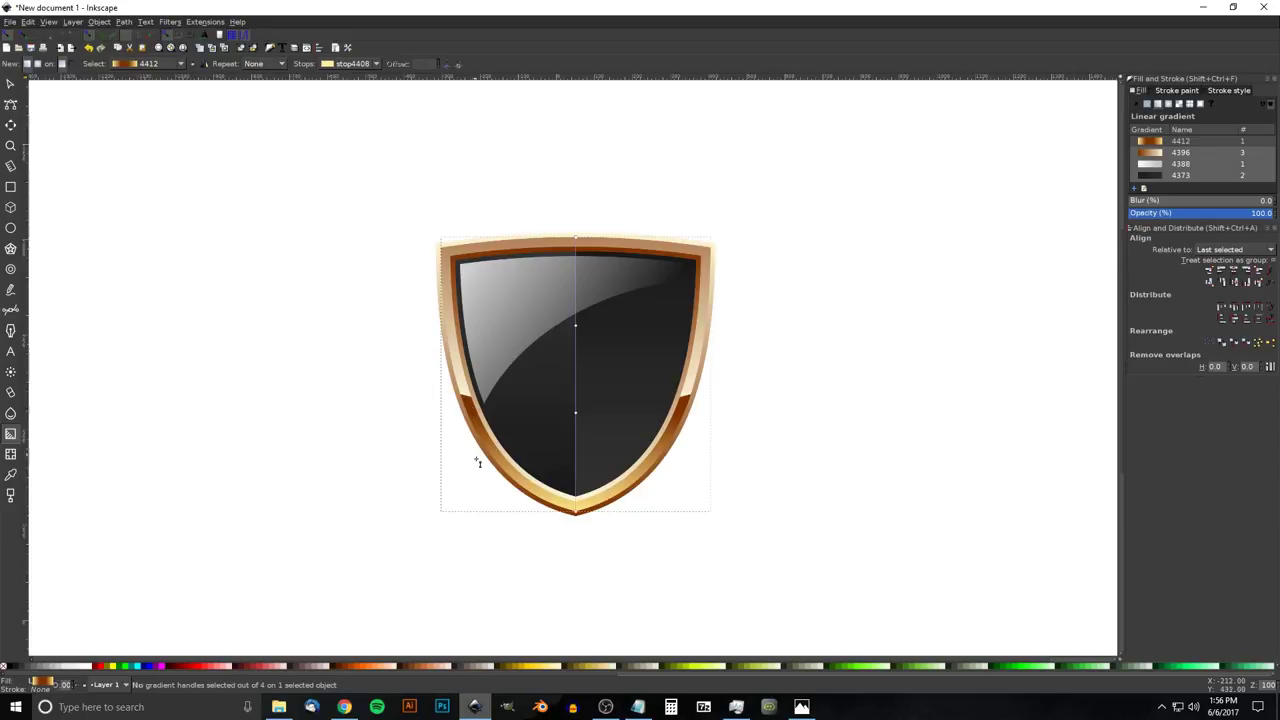
{"action": "left_click", "coordinate": [576, 413]}
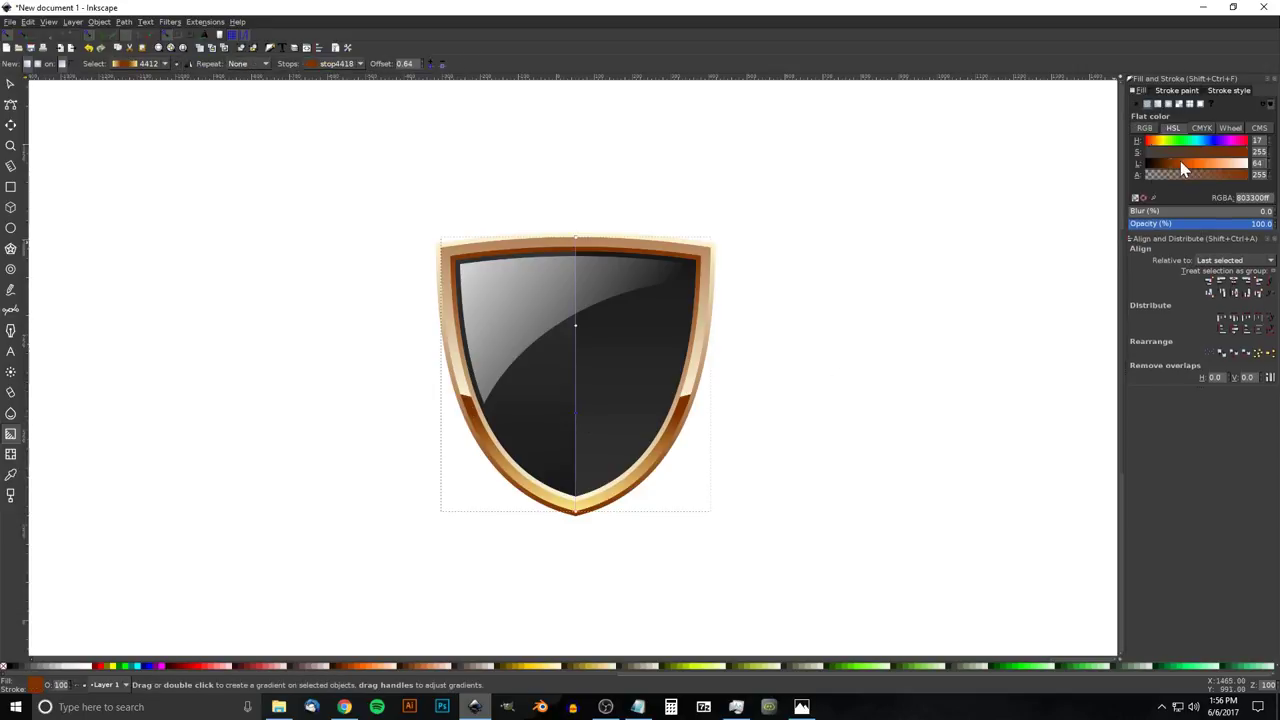
{"action": "left_click_drag", "start_coordinate": [1175, 168], "coordinate": [1160, 168]}
{"action": "left_click", "coordinate": [576, 327]}
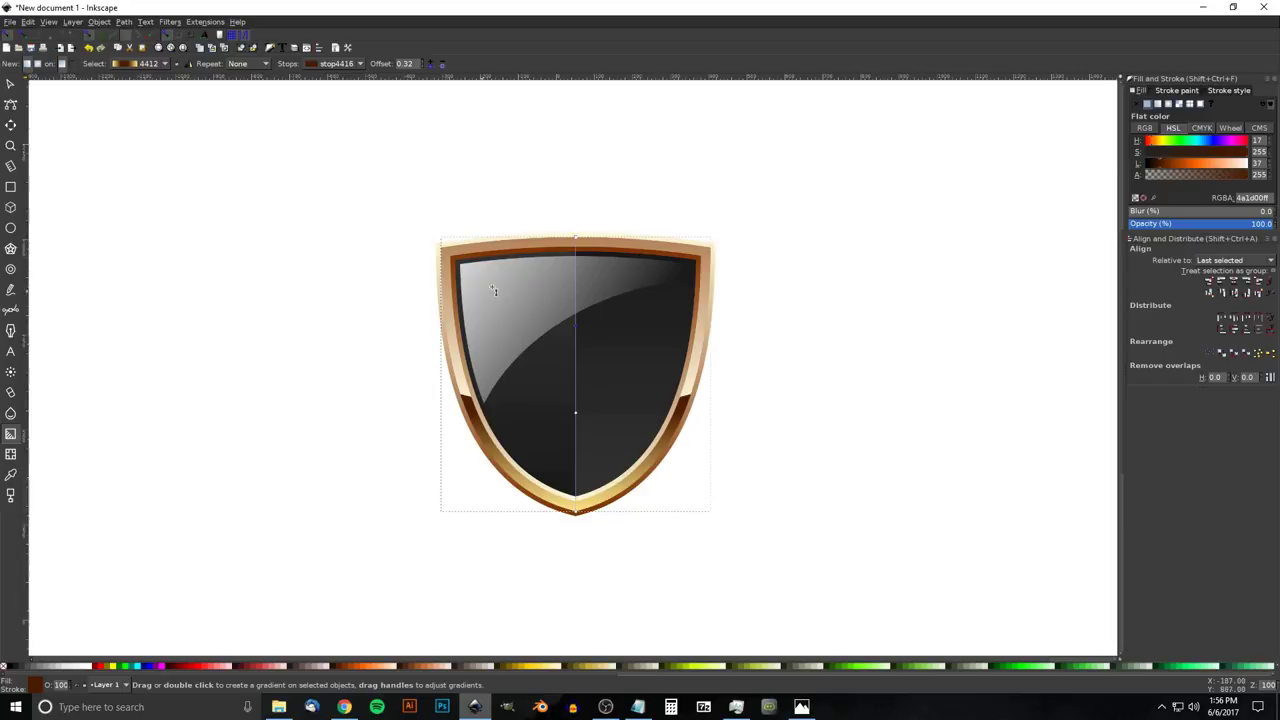
Darken the brown stop at the upper edge of the inner border's gradient to 3c1800
{"action": "scroll", "coordinate": [464, 262], "scroll_direction": "up", "scroll_amount": 3, "text": "ctrl"}
{"action": "left_click", "coordinate": [451, 249]}
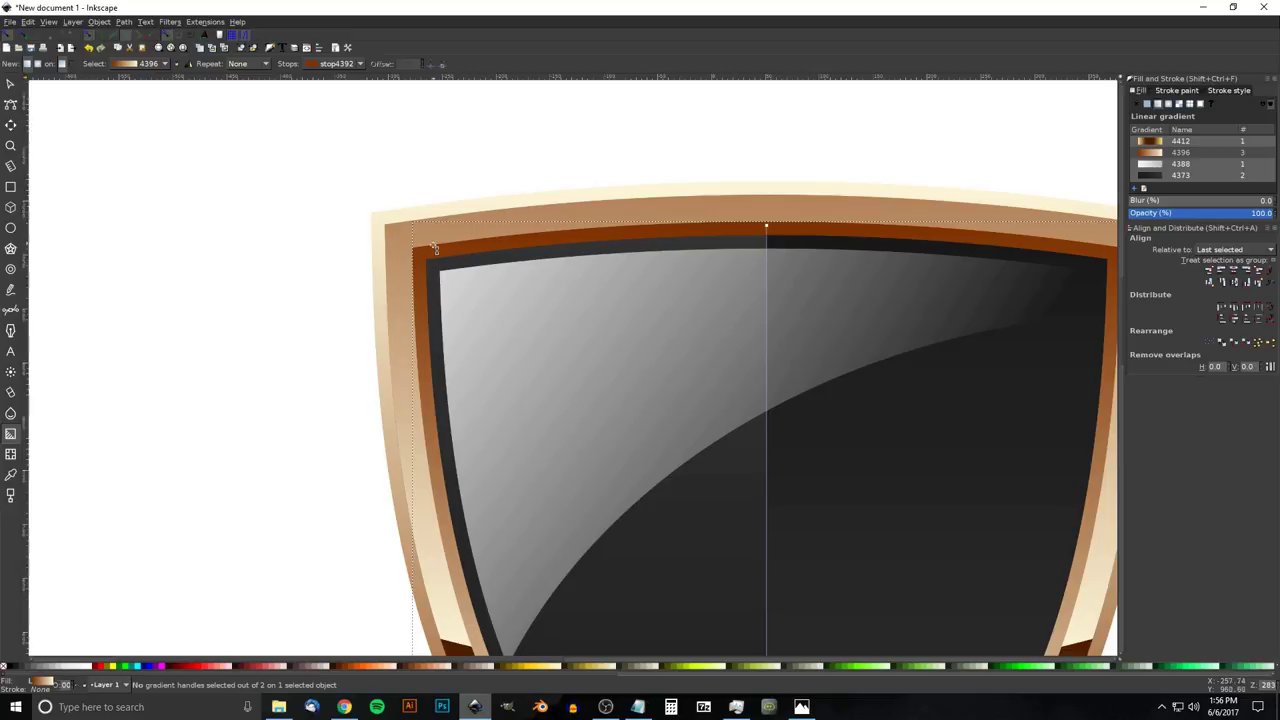
{"action": "left_click", "coordinate": [767, 228]}
{"action": "left_click_drag", "start_coordinate": [1180, 164], "coordinate": [1160, 167]}
{"action": "scroll", "coordinate": [900, 371], "scroll_direction": "down", "scroll_amount": 5}
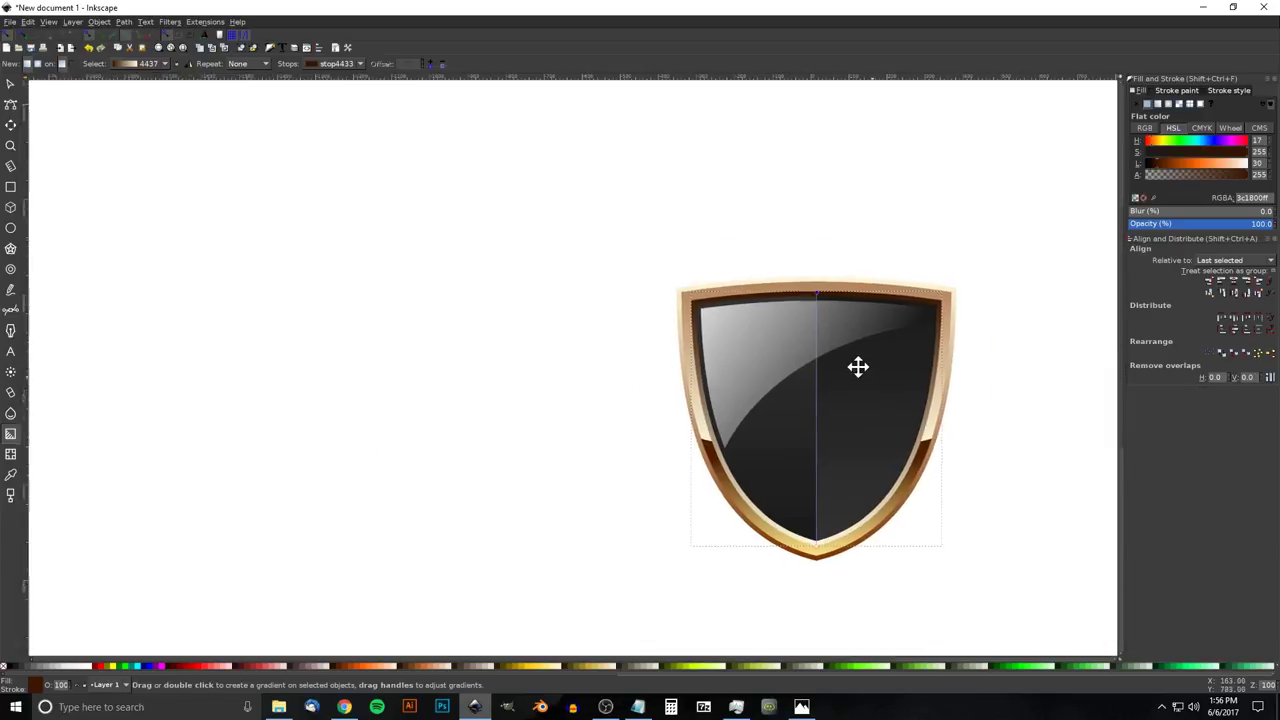
Darken the brown stop at the lower tip of the outer border's gradient to 512000
{"action": "scroll", "coordinate": [780, 440], "scroll_direction": "up", "scroll_amount": 5}
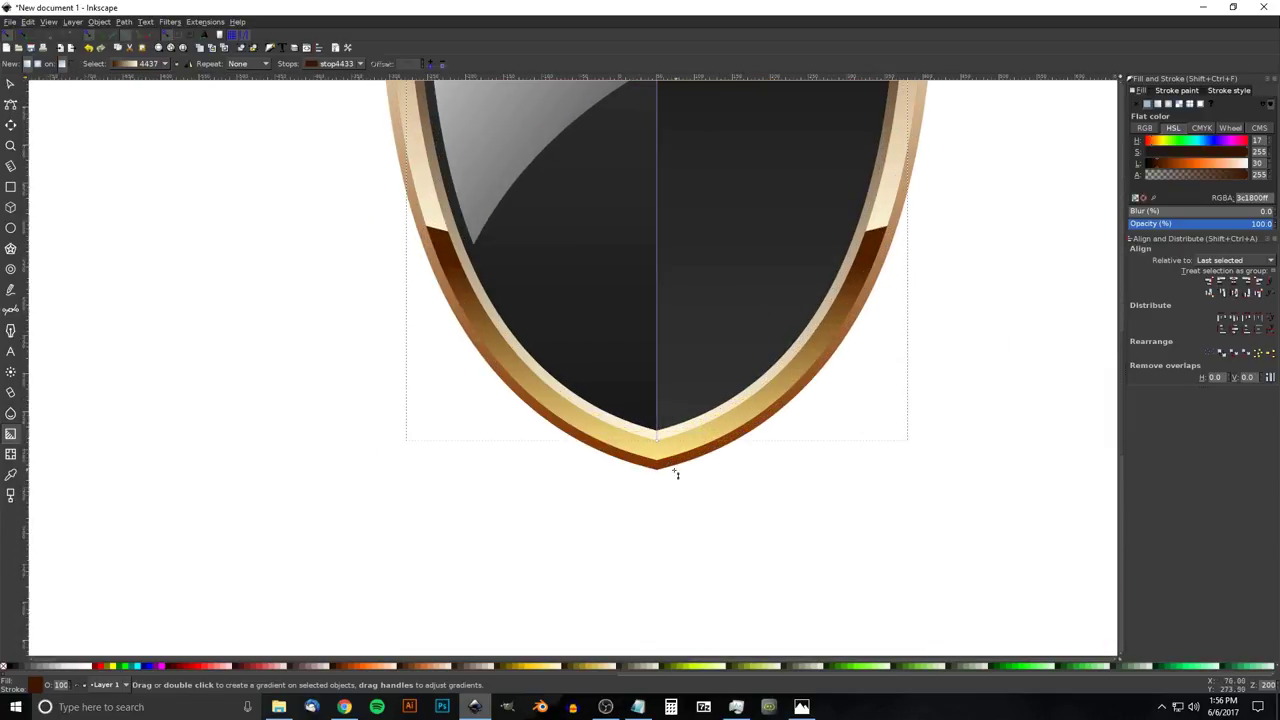
{"action": "left_click", "coordinate": [672, 470]}
{"action": "left_click", "coordinate": [660, 472]}
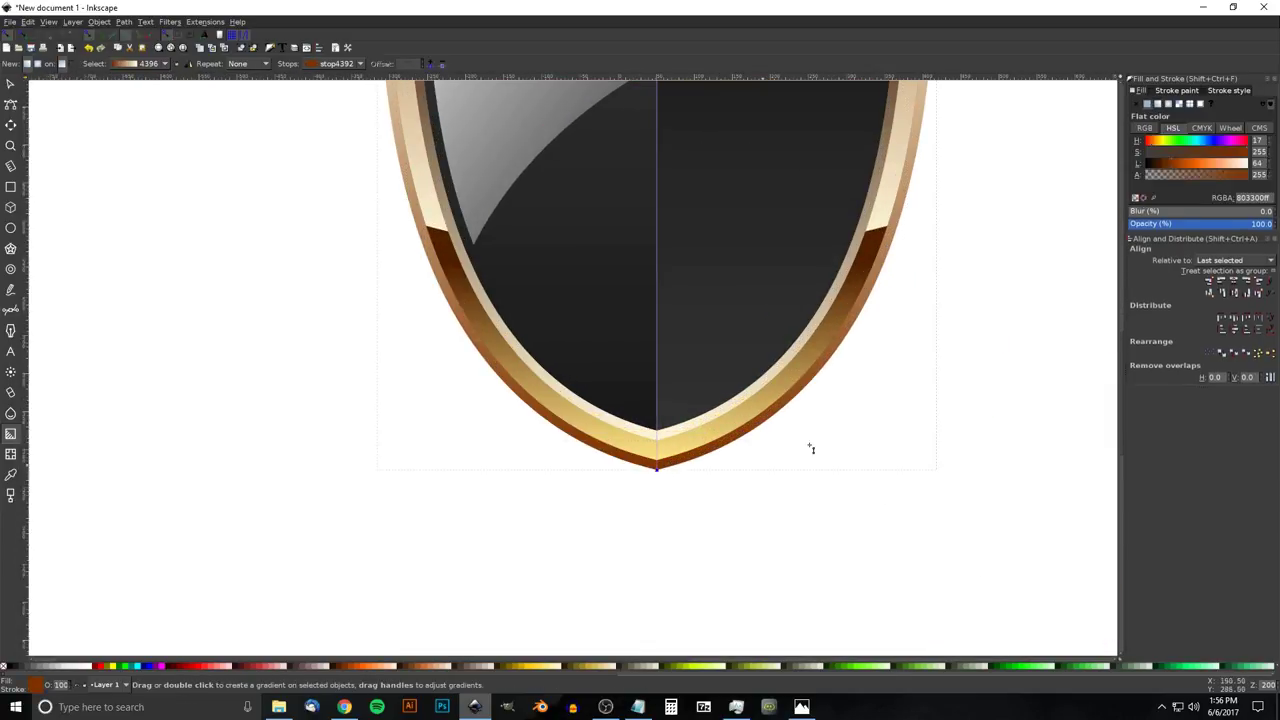
{"action": "left_click_drag", "start_coordinate": [1177, 164], "coordinate": [1161, 164]}
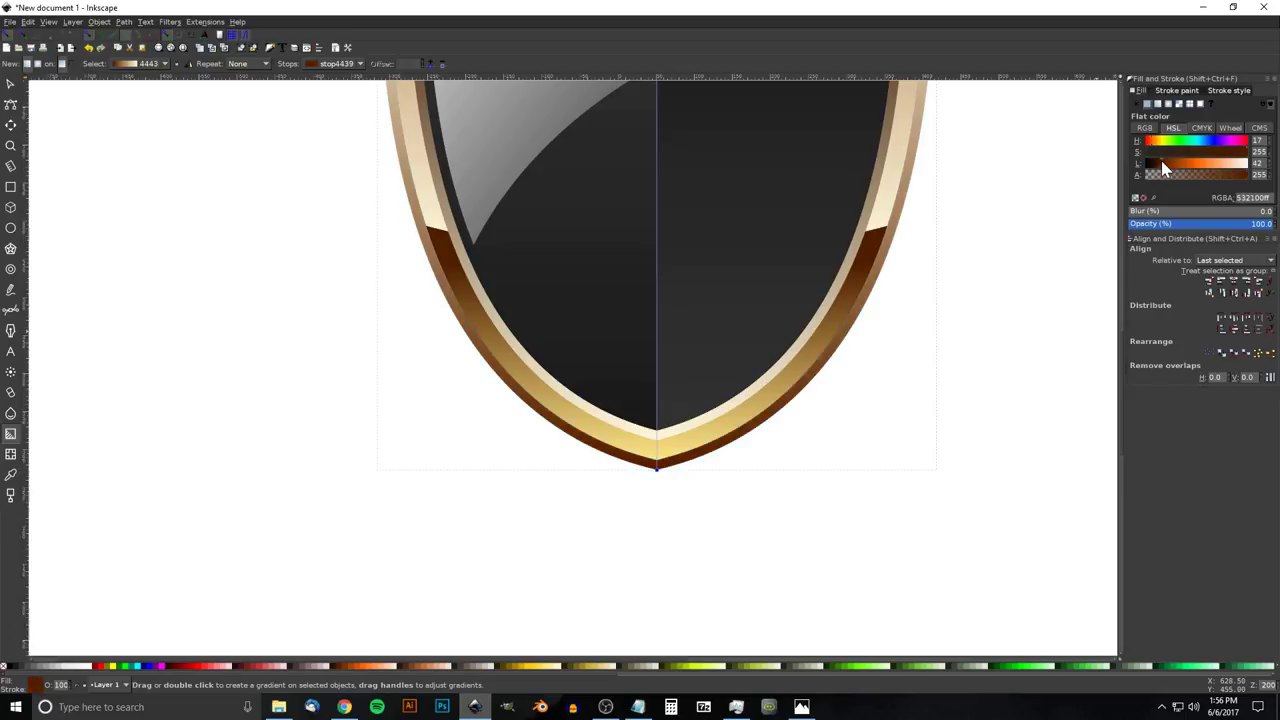
{"action": "scroll", "coordinate": [873, 357], "scroll_direction": "down", "scroll_amount": 5}
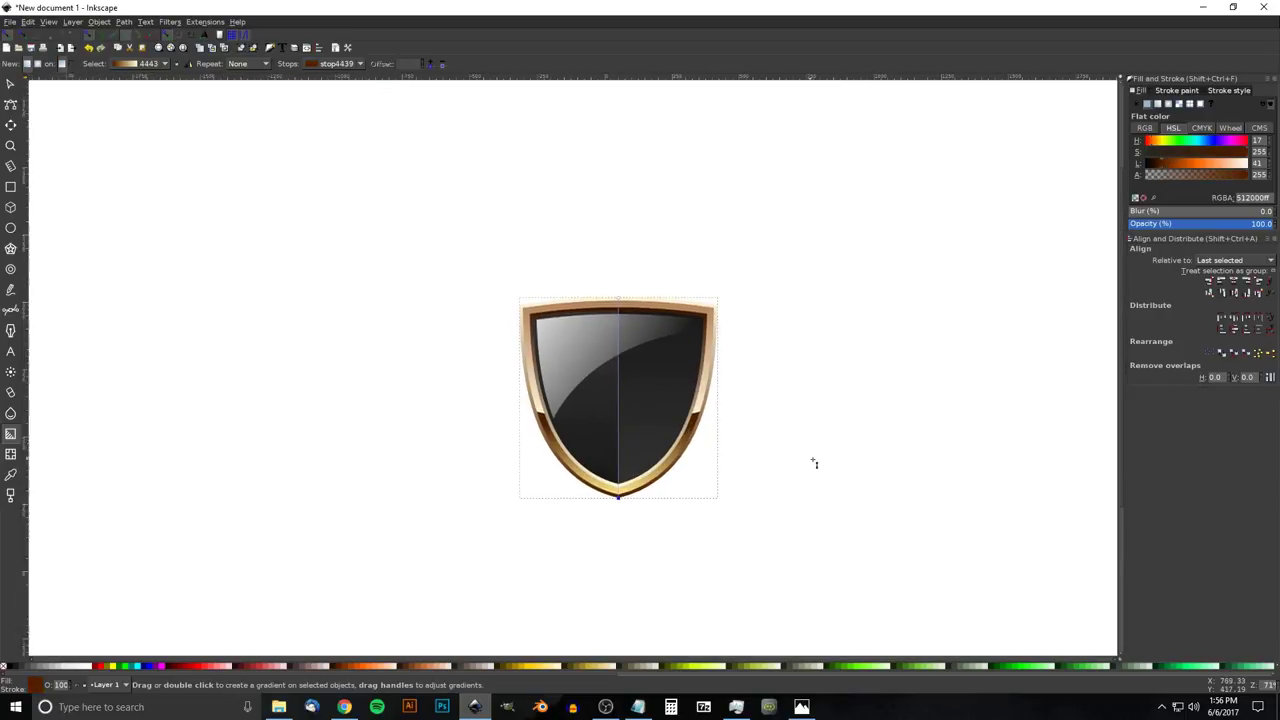
Deselect the outer border and examine the whole shield with its darkened gold borders
{"action": "left_click", "coordinate": [10, 84]}
{"action": "key", "text": "ctrl+Right"}
{"action": "key", "text": "ctrl+Down"}
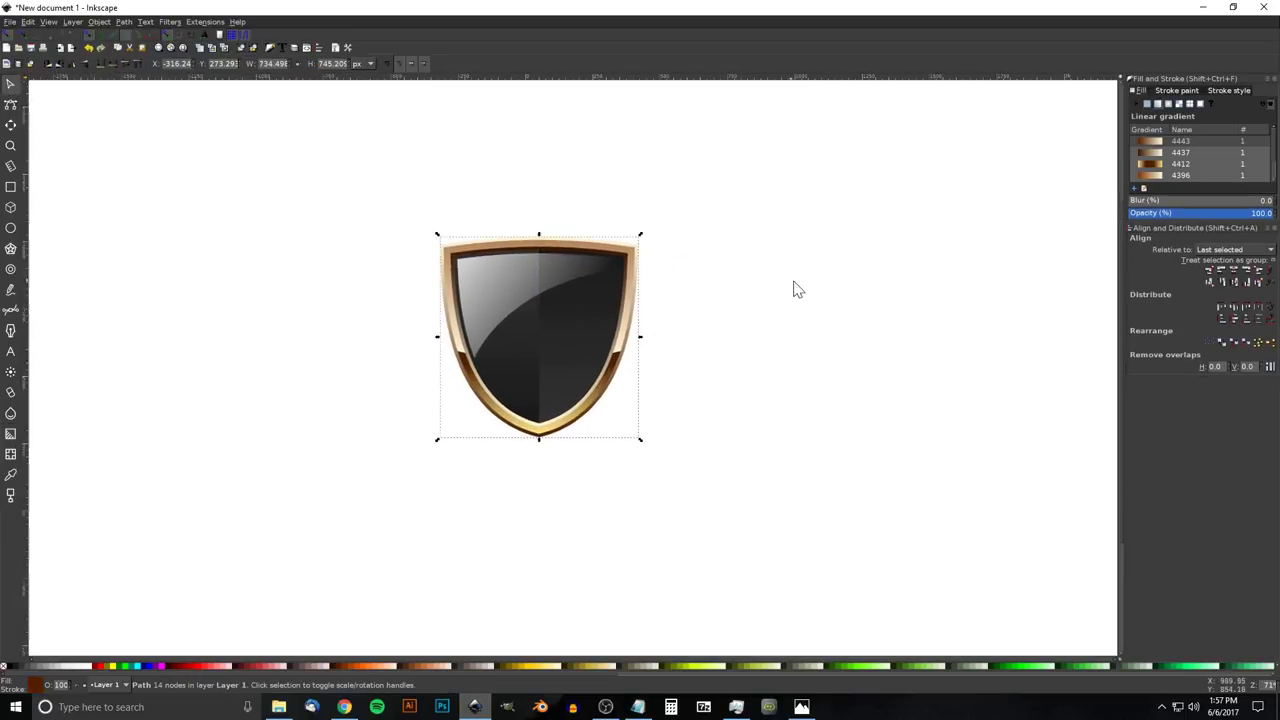
{"action": "left_click", "coordinate": [829, 310]}
{"action": "key", "text": "ctrl+Left"}
{"action": "key", "text": "ctrl+Up"}
{"action": "key", "text": "ctrl+Right"}
{"action": "key", "text": "ctrl+Down"}
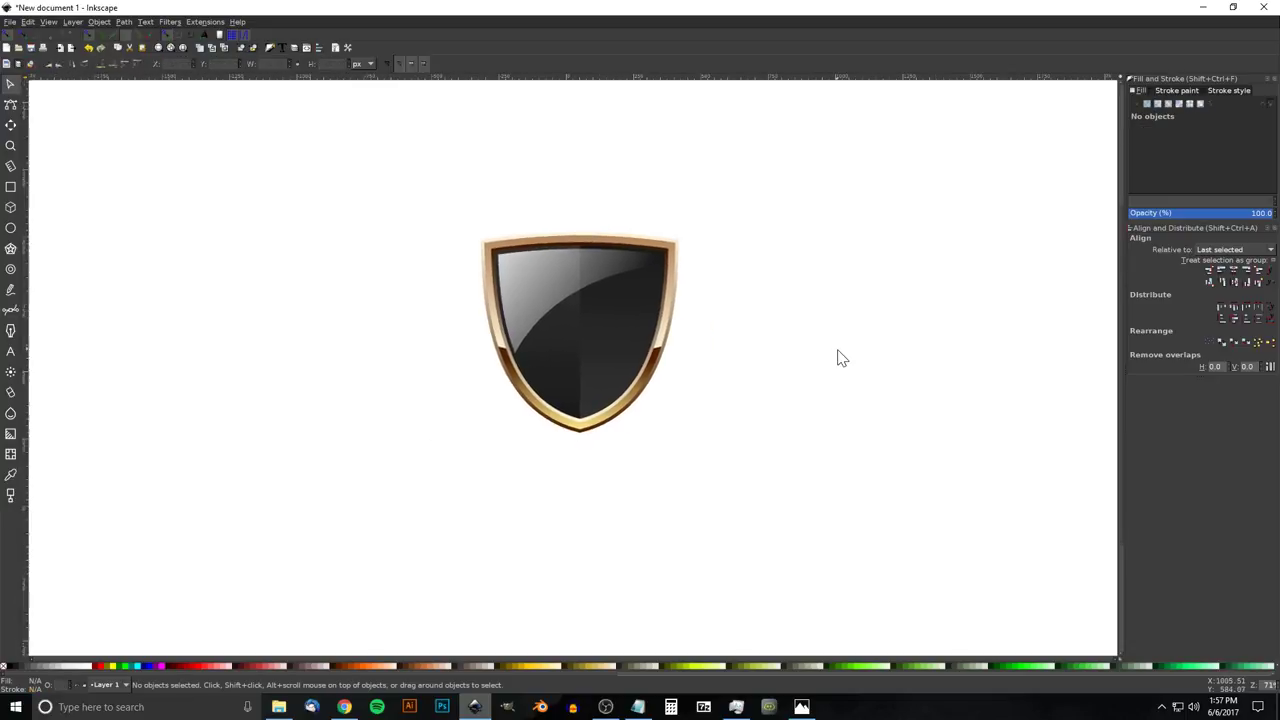